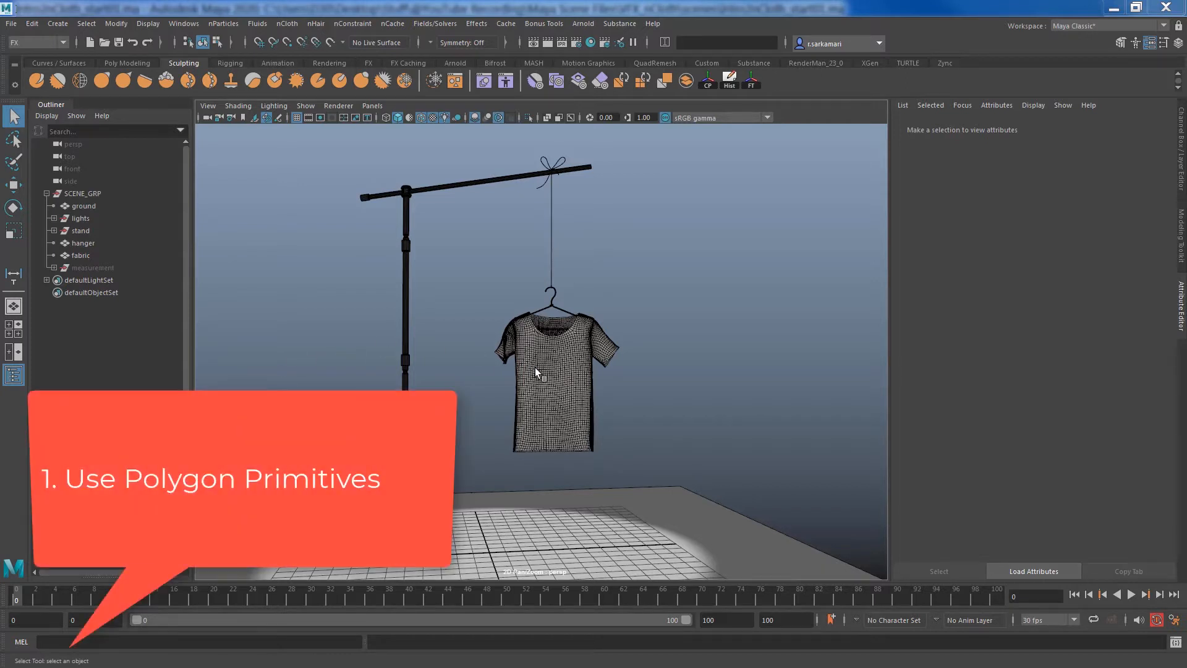
- Review the available NURBS, polygon and volume primitives and the NURBS to Polygons conversion command with the shirt selected
left_click(535, 367)
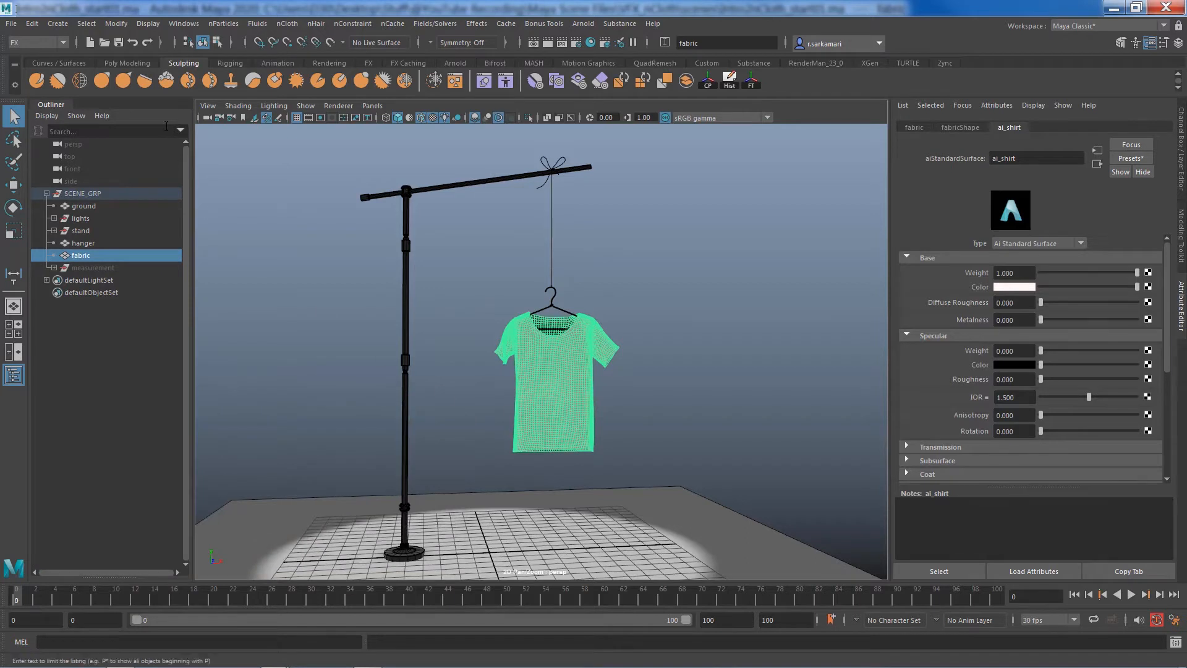
left_click(68, 25)
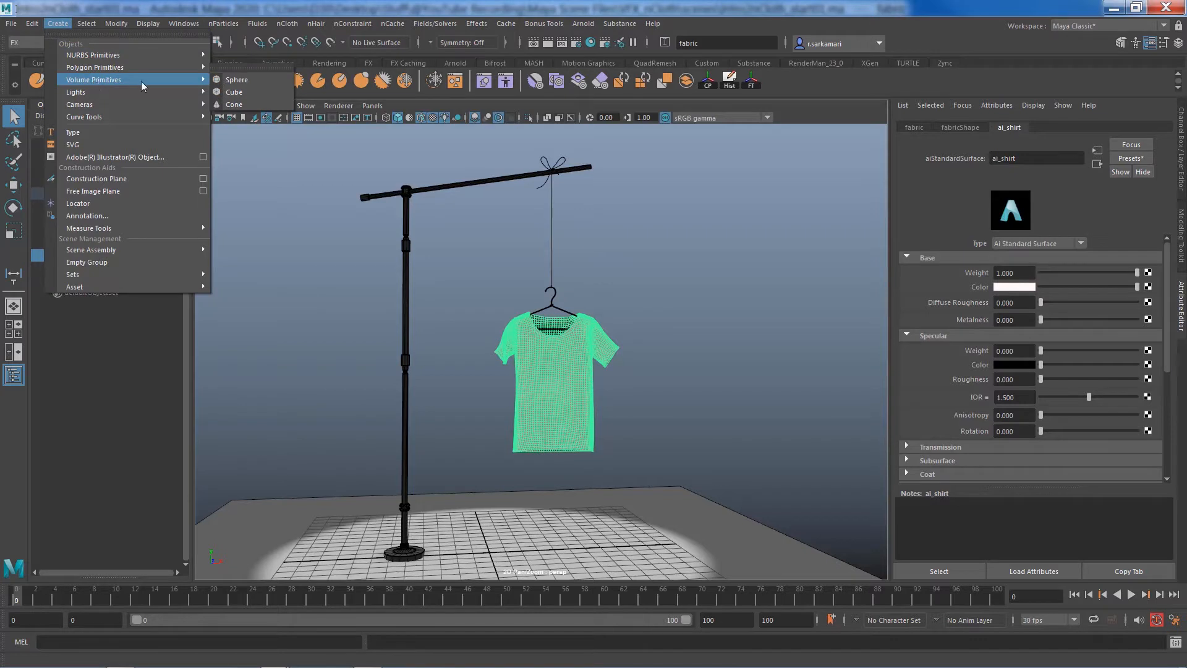
mouse_move(90, 56)
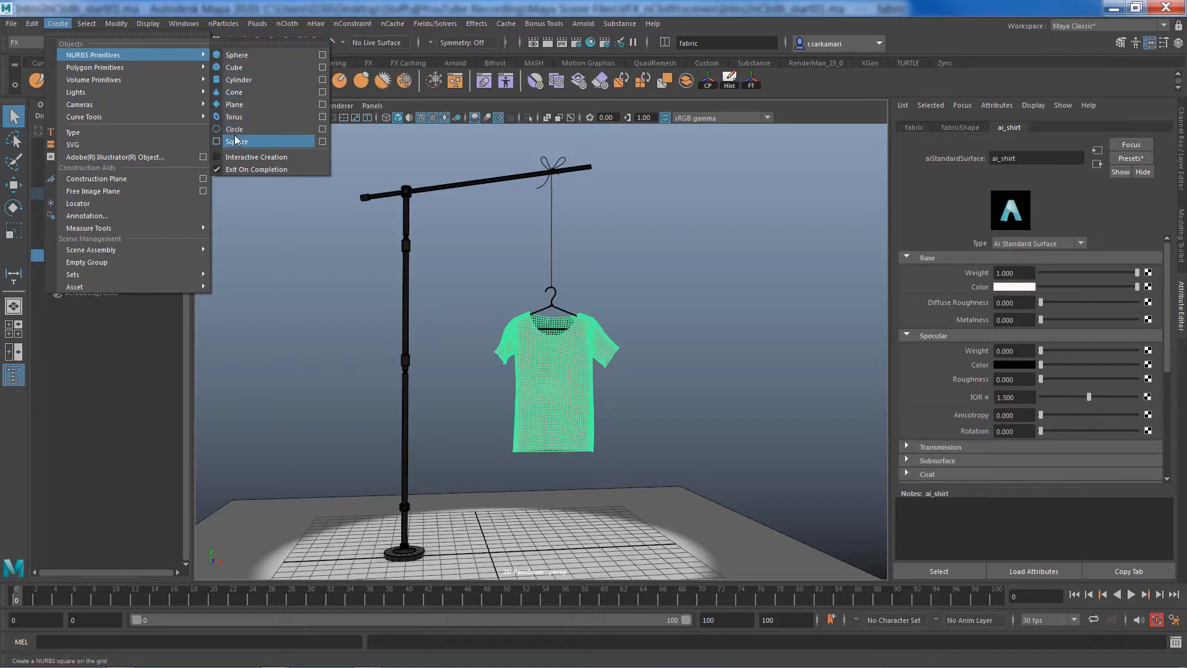
mouse_move(121, 83)
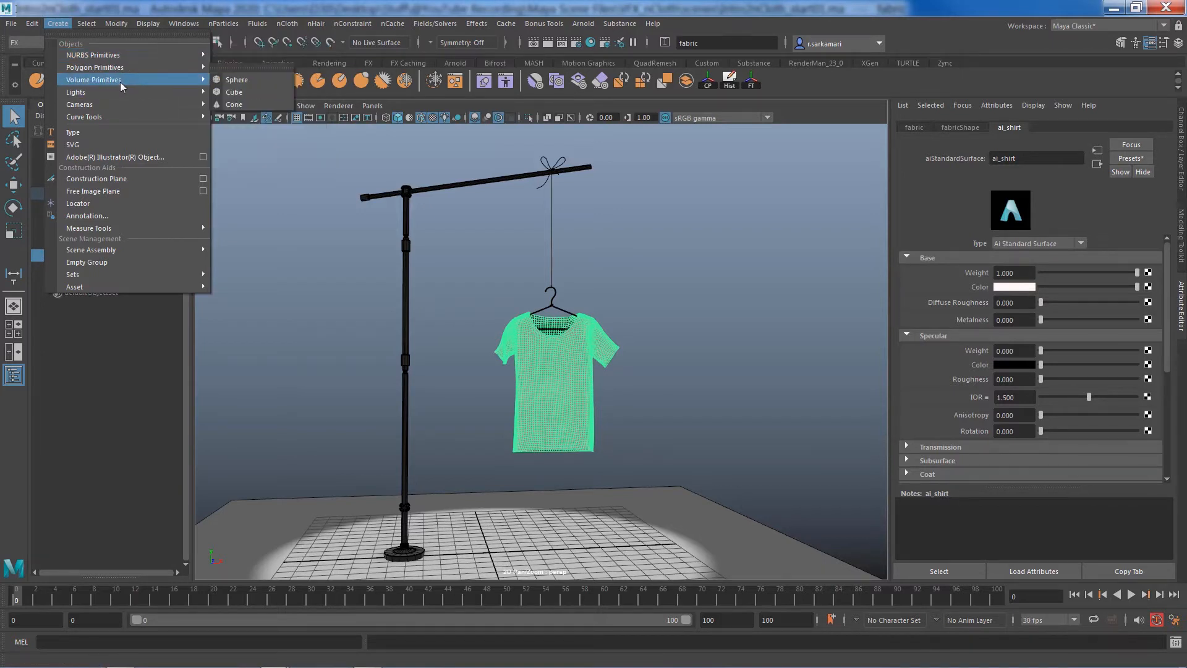
mouse_move(188, 61)
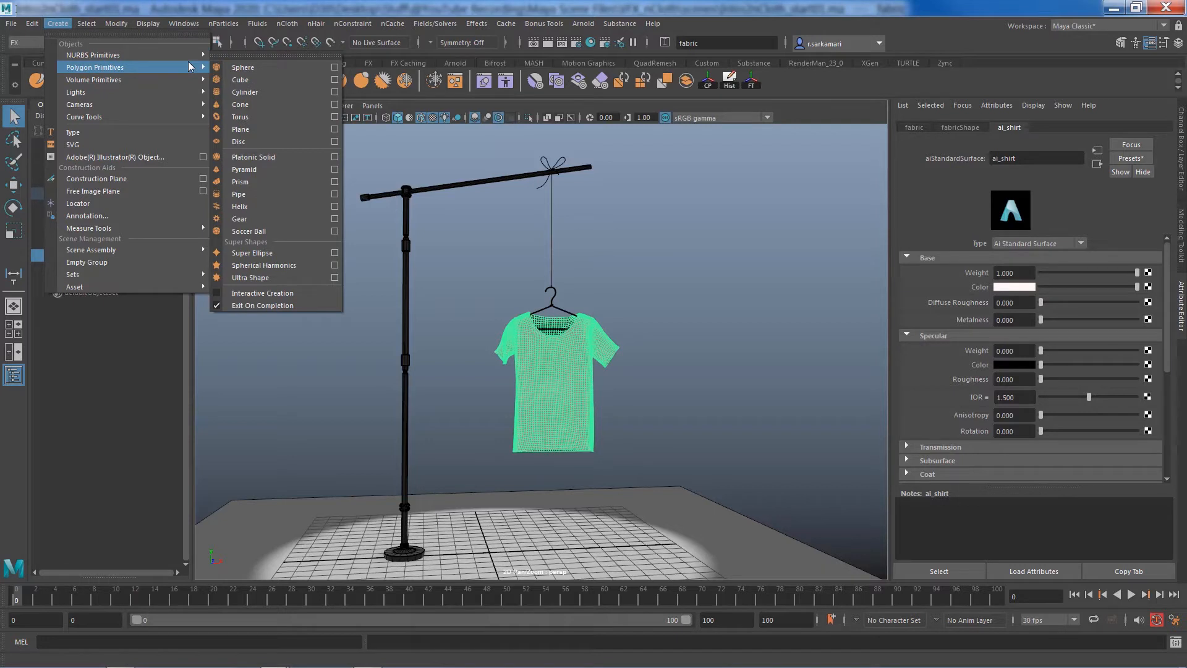
mouse_move(117, 22)
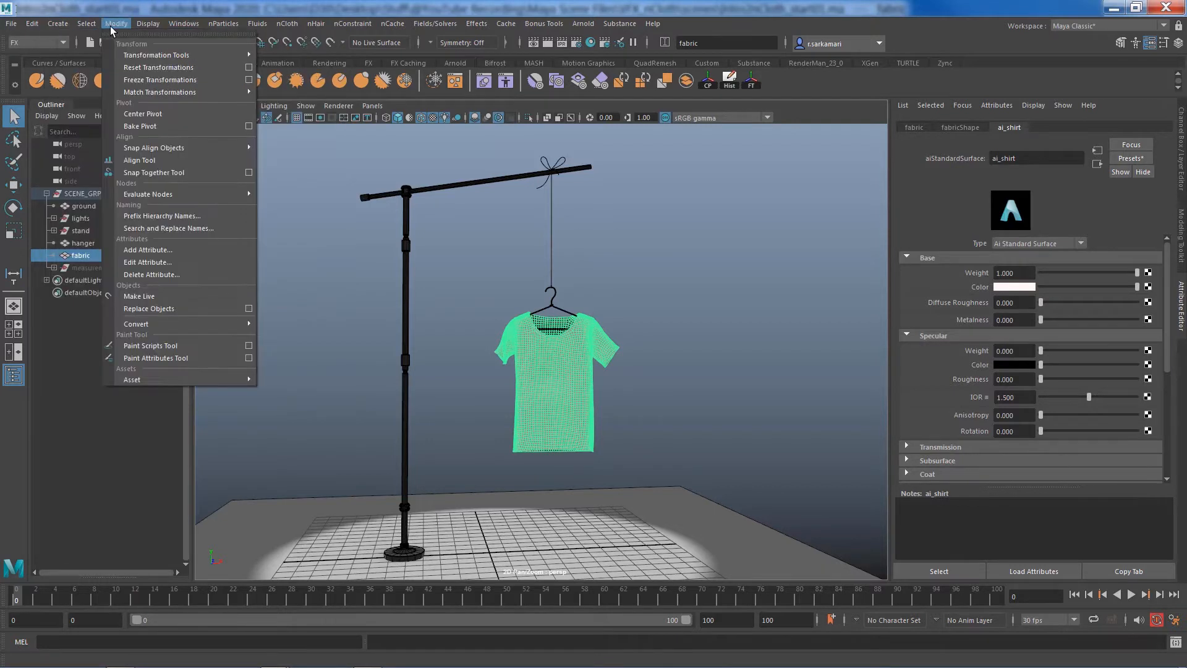
mouse_move(145, 323)
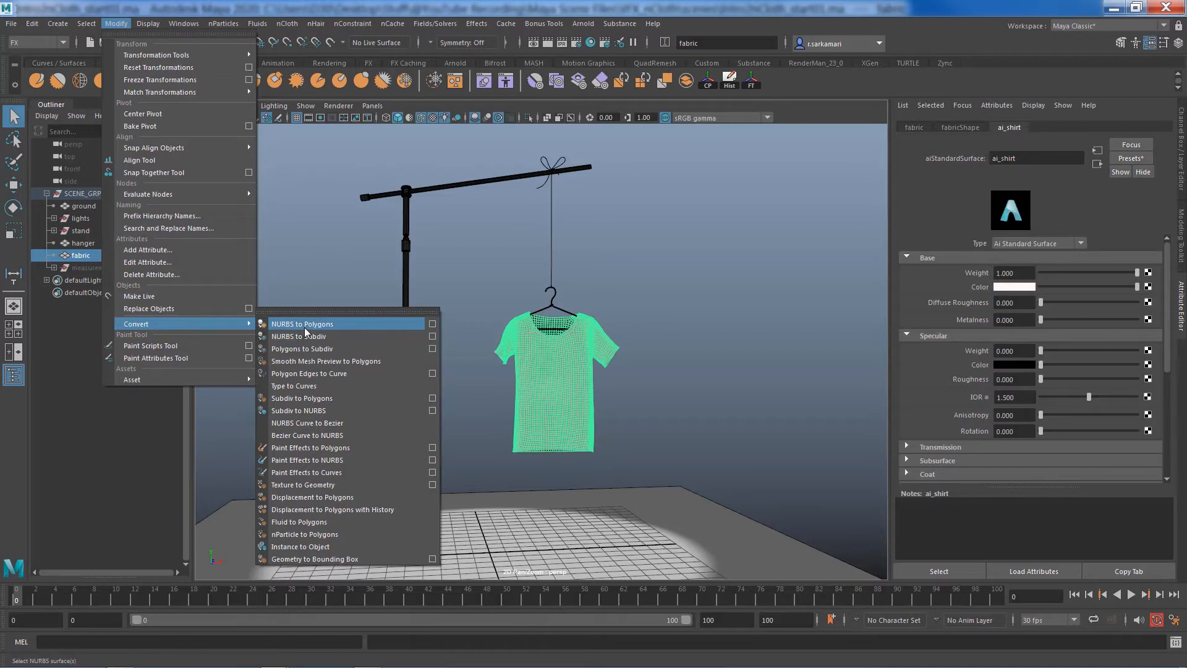
left_click(300, 273)
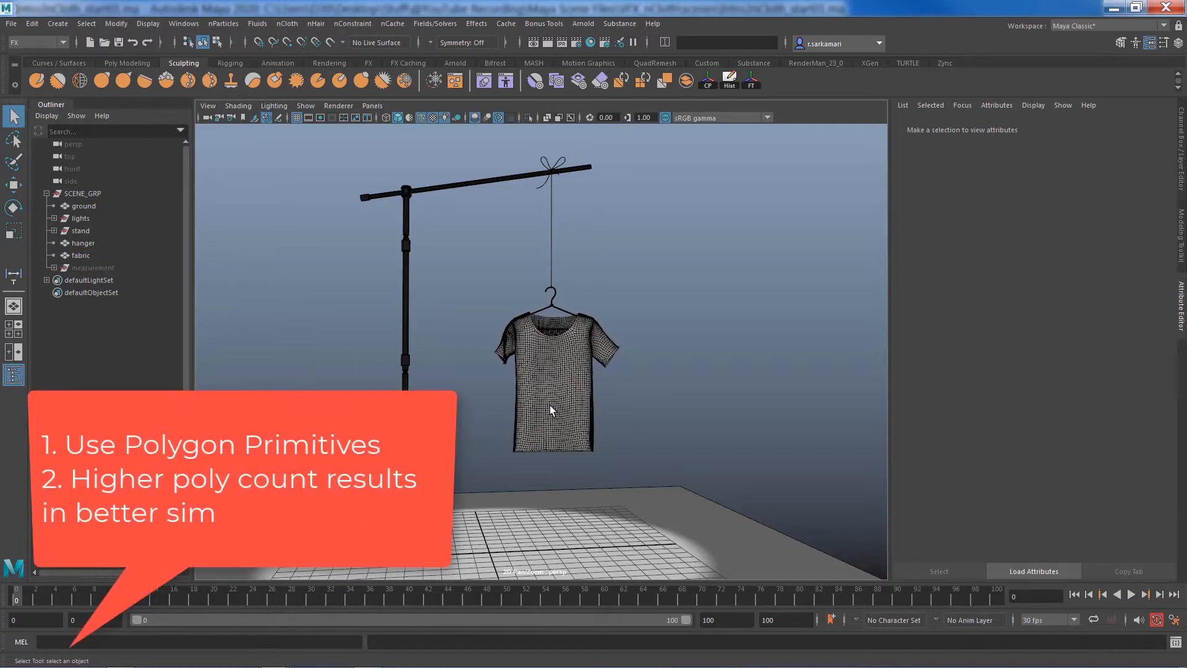
- Run Cleanup on the shirt mesh, fixing faces with more than 4 sides, concave faces, faces with holes and nonmanifold geometry
left_click(550, 406)
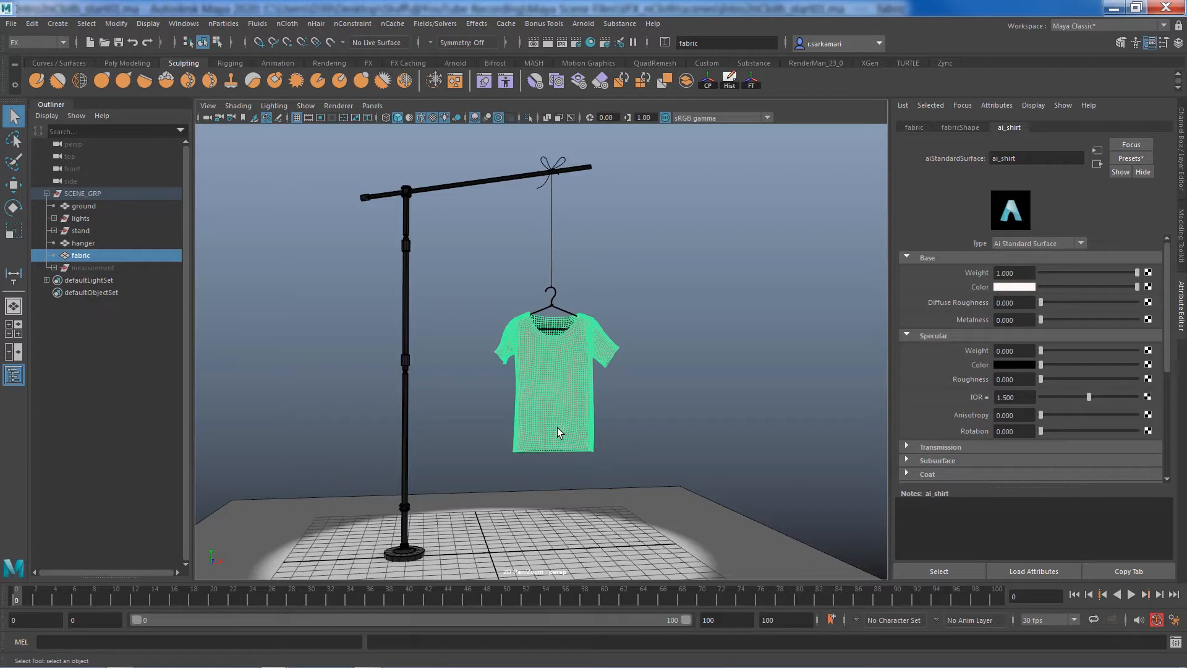
left_click(47, 41)
left_click(47, 55)
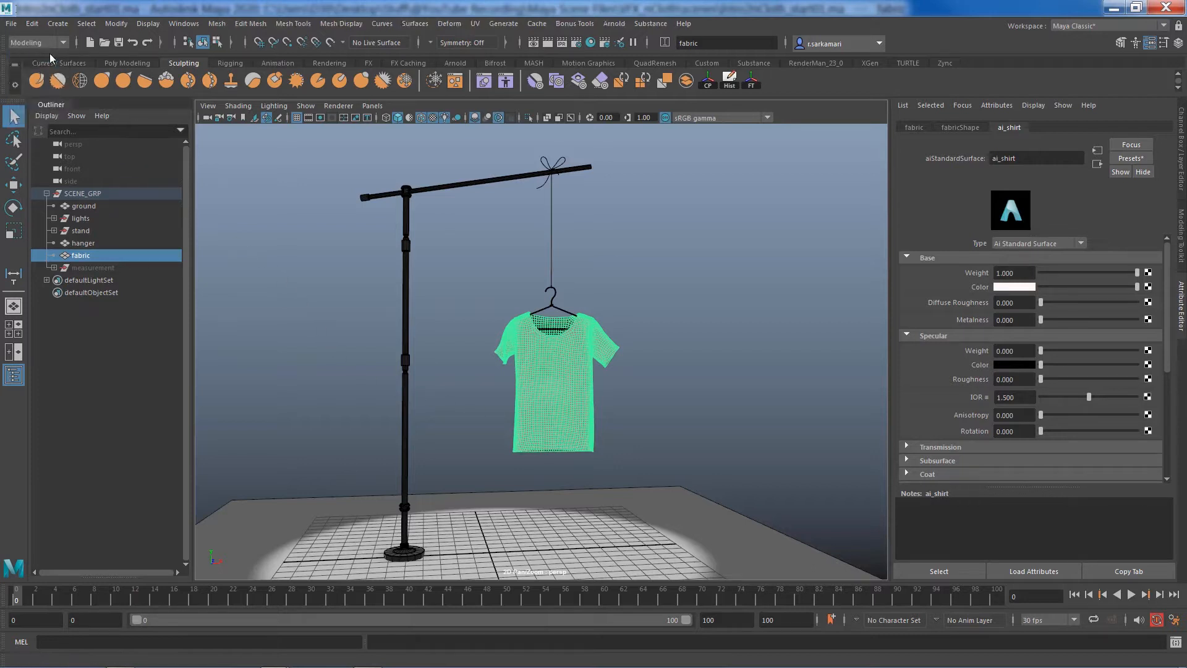
left_click(217, 24)
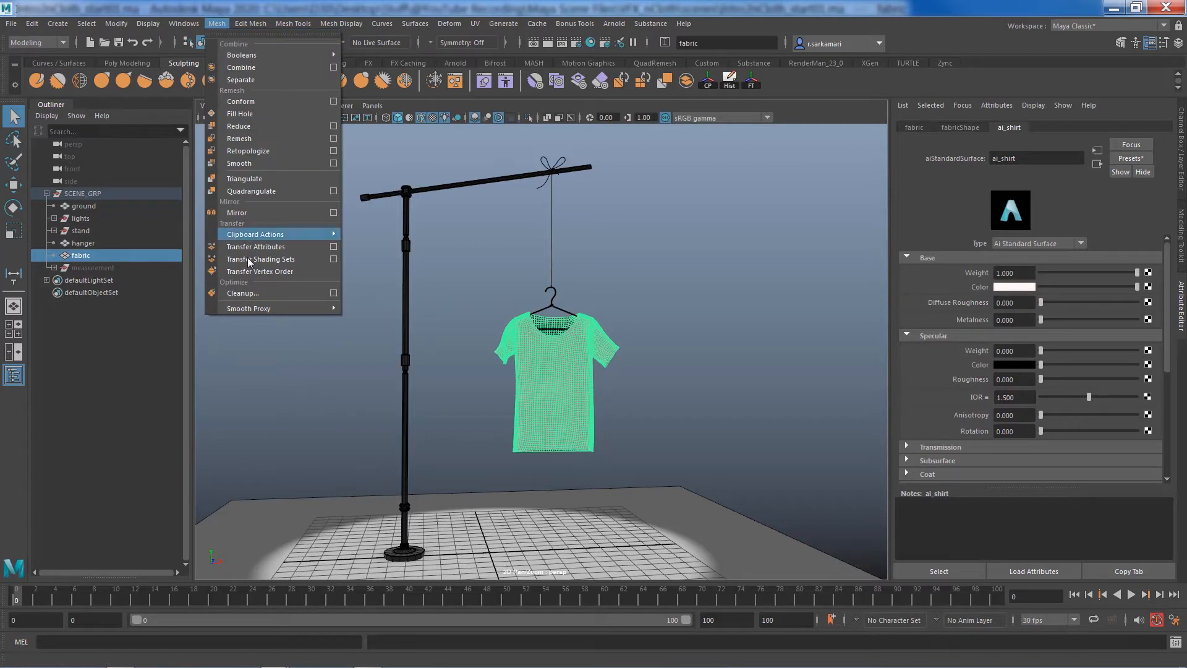
left_click(334, 293)
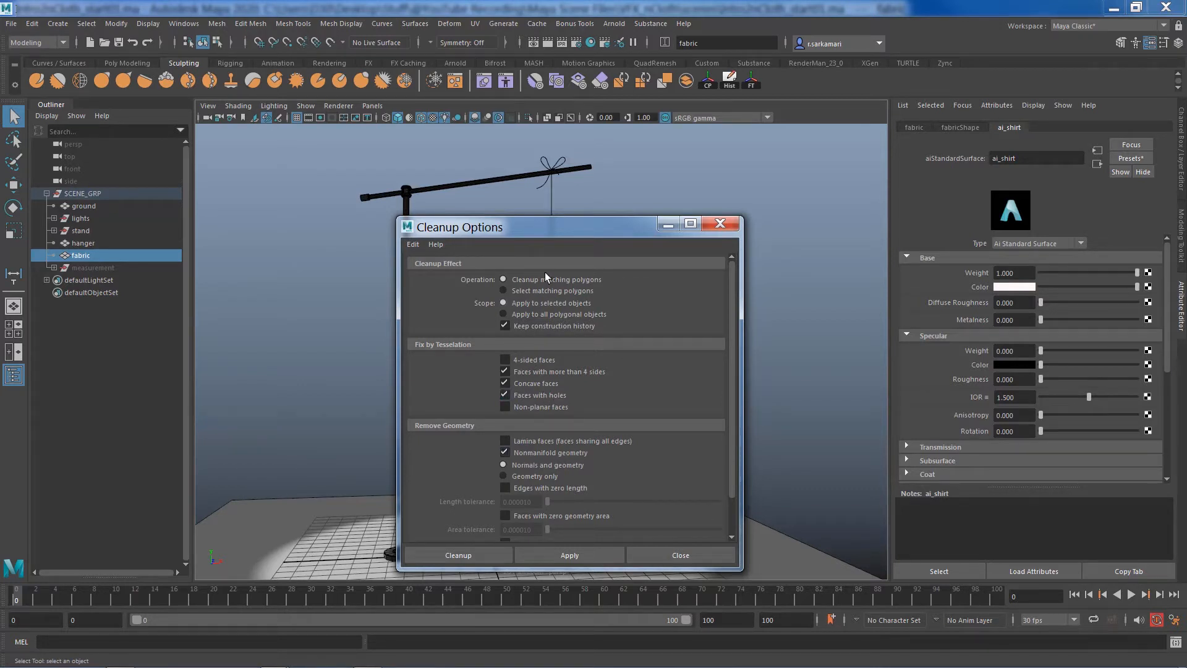
left_click(468, 551)
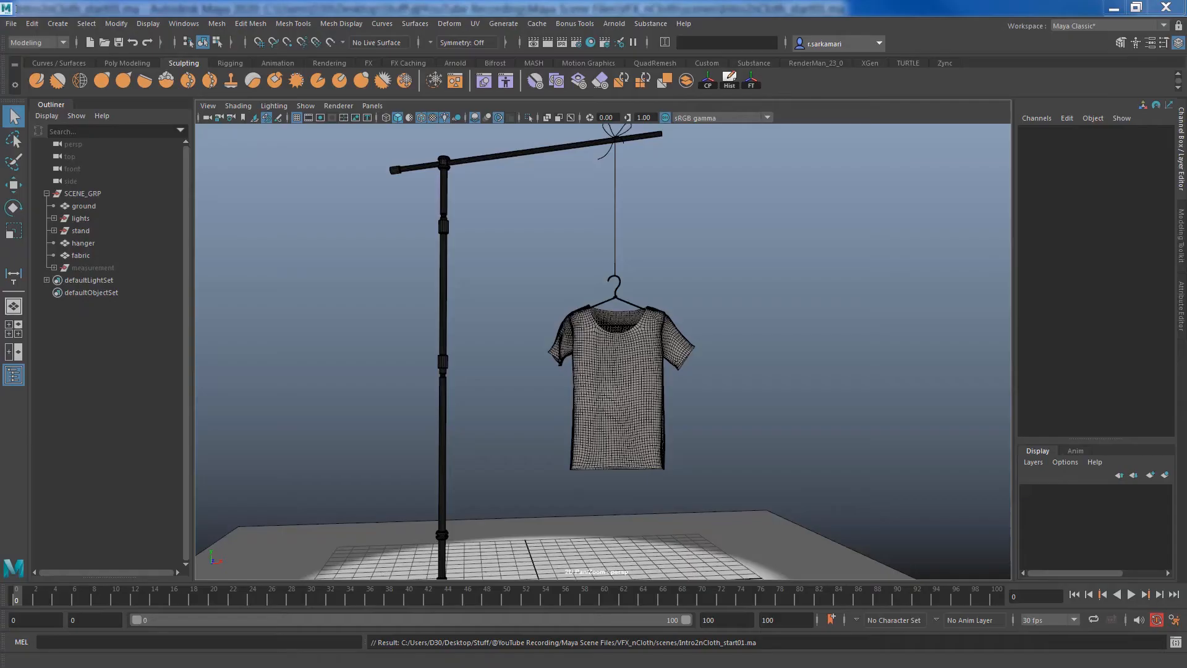
- Freeze the transformations of the shirt mesh
left_click(589, 395)
right_click_drag(622, 391, 740, 413, "alt")
left_click_drag(740, 413, 716, 388, "alt")
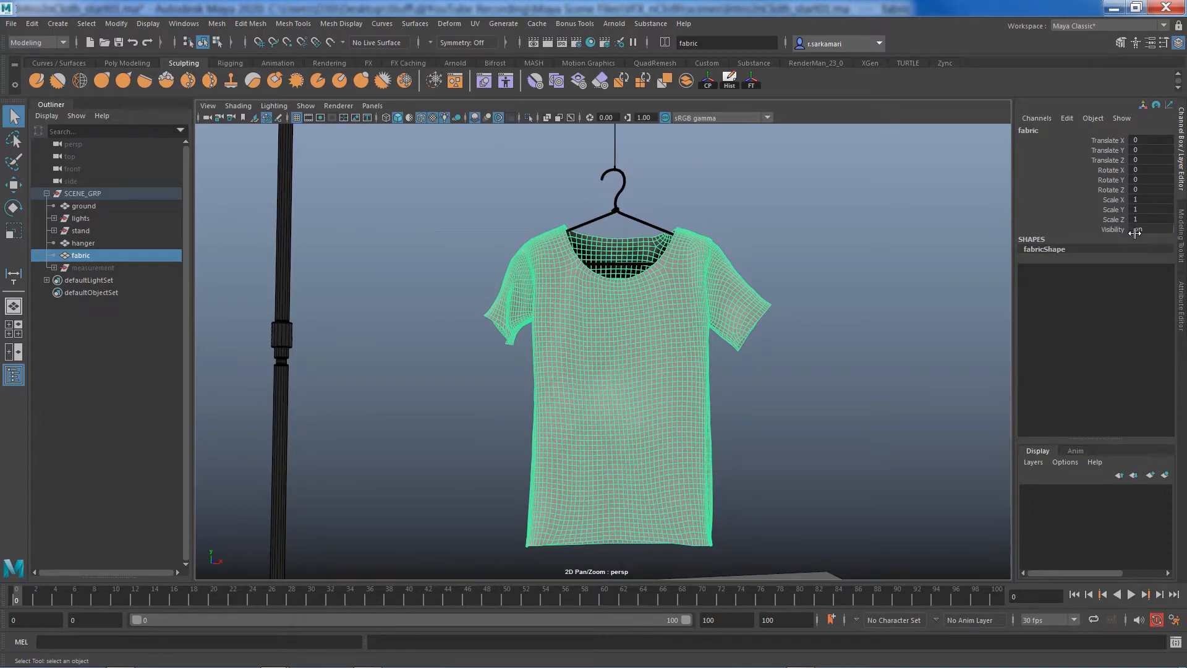
left_click(152, 25)
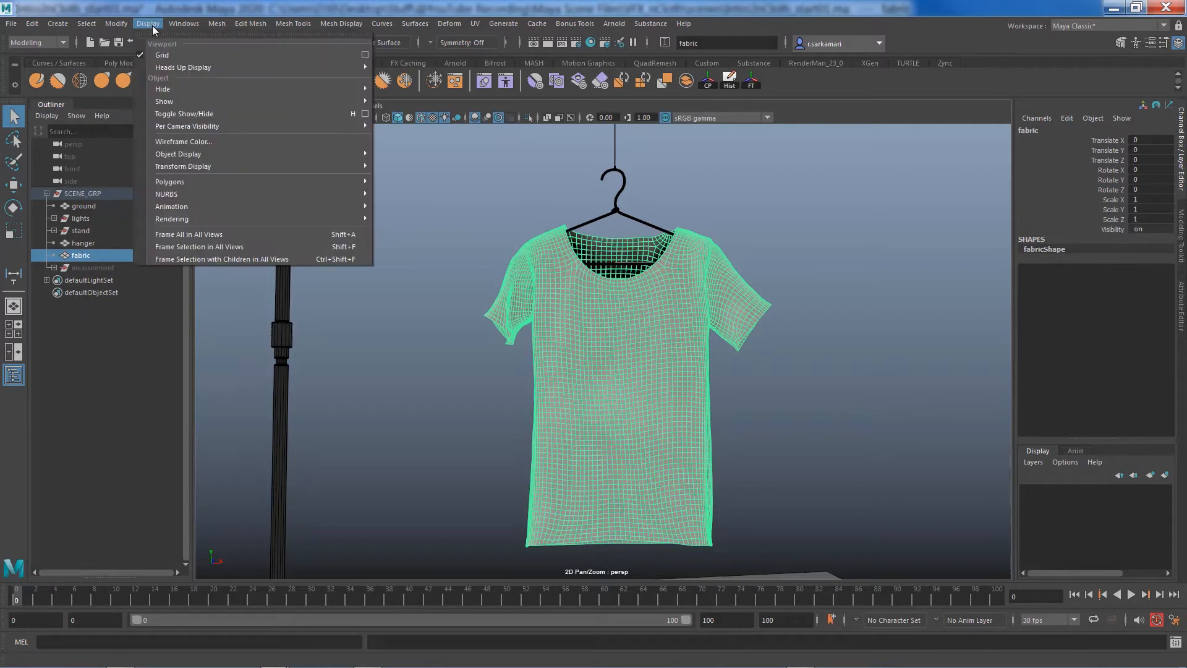
mouse_move(121, 25)
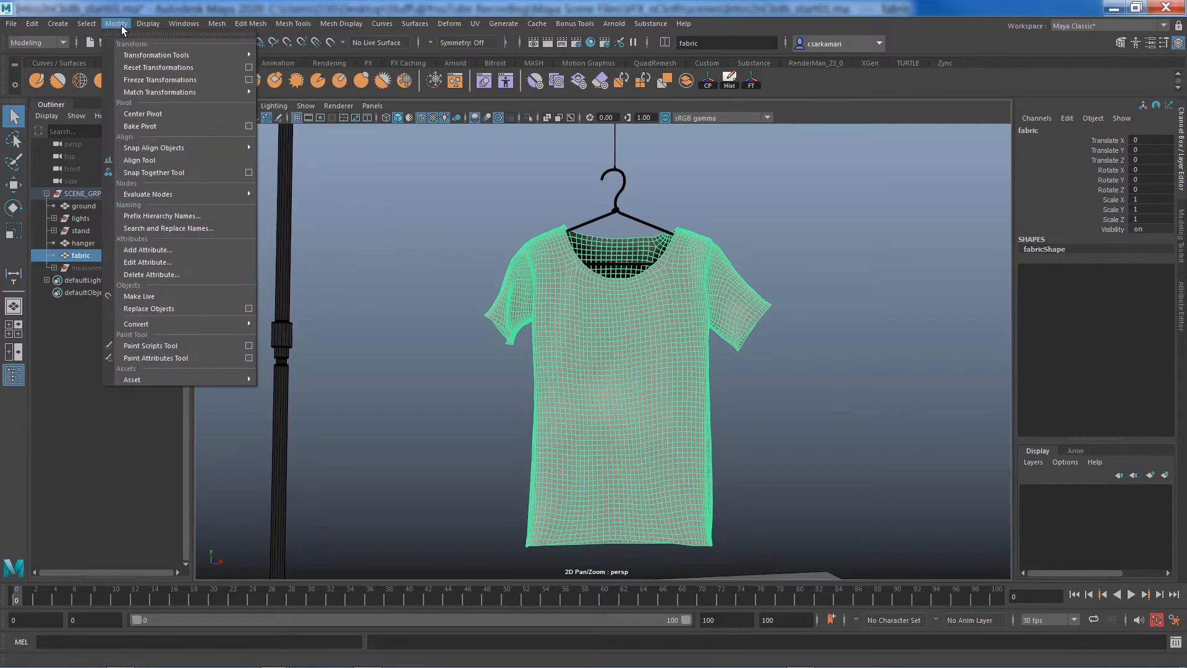
left_click(139, 79)
left_click(391, 382)
- Convert the shirt mesh into an nCloth object using the FX toolset
left_click(668, 376)
middle_click_drag(622, 380, 613, 376, "alt")
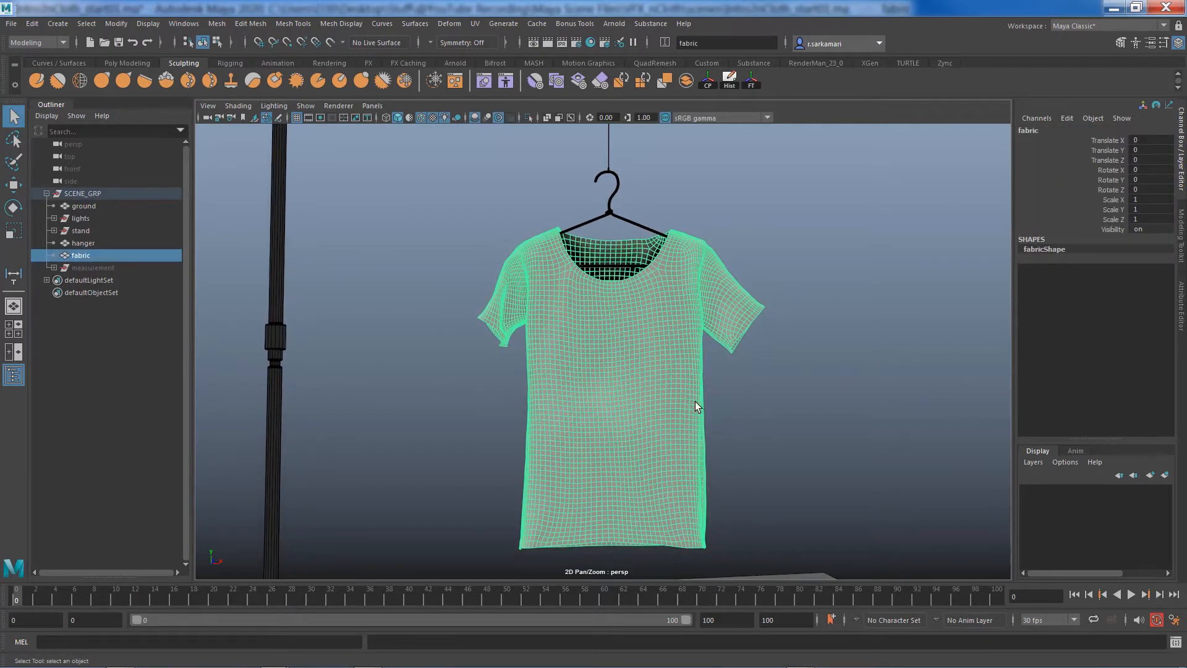
left_click_drag(776, 411, 652, 398, "alt")
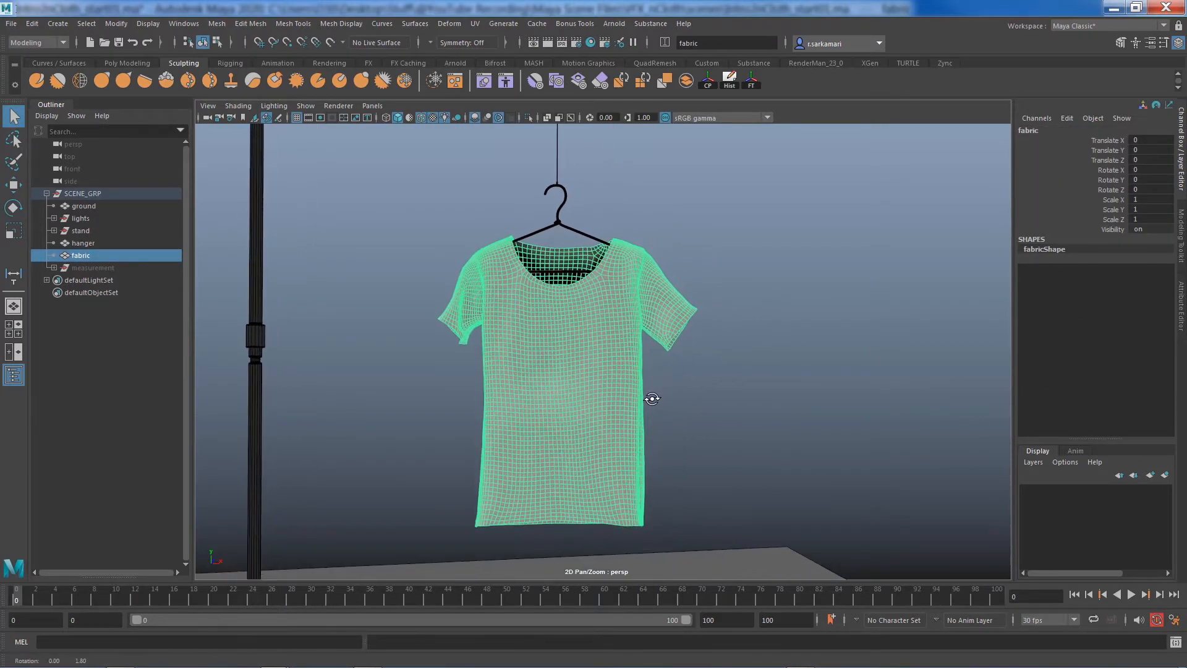
left_click(51, 43)
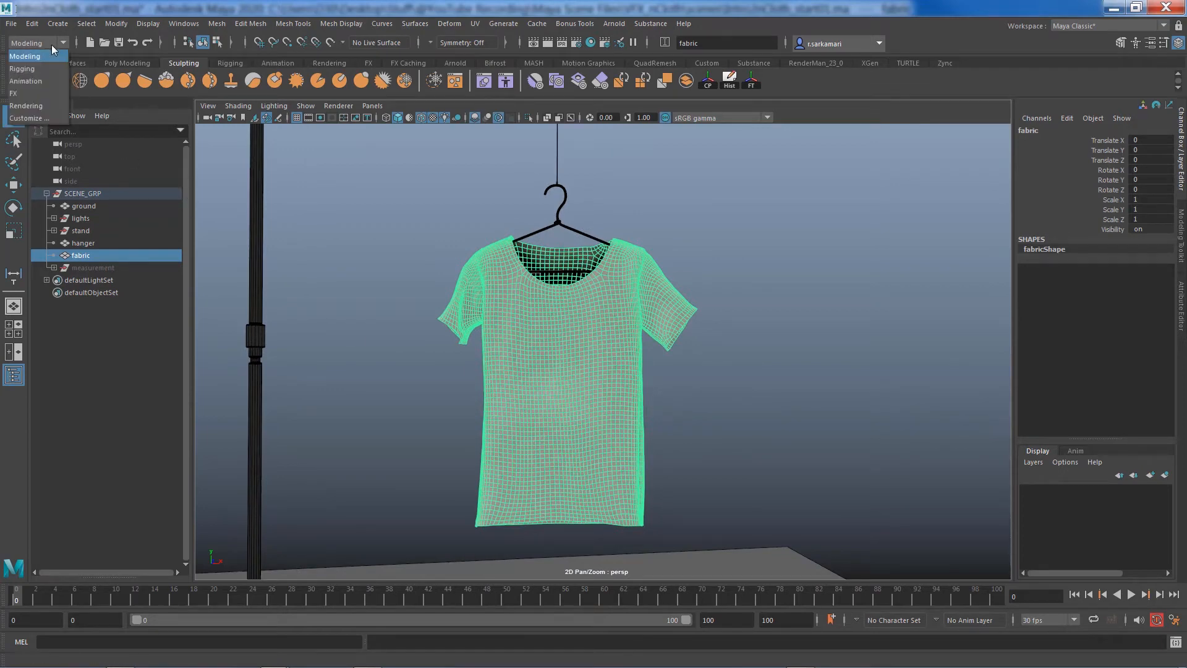
left_click(43, 96)
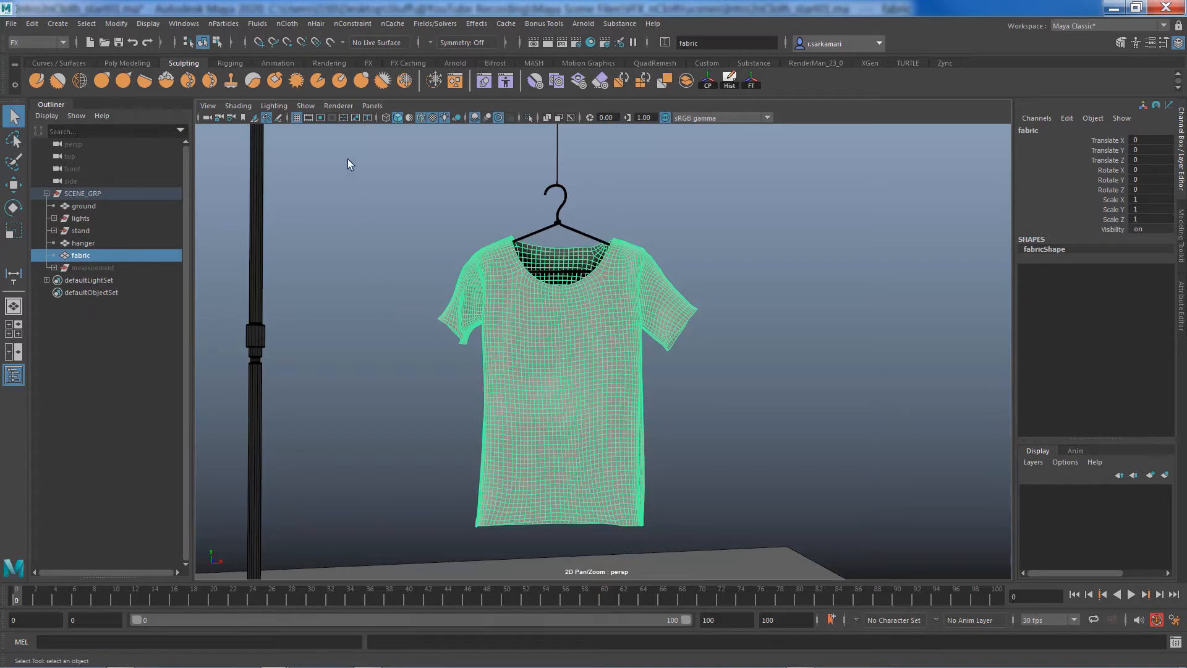
left_click(281, 23)
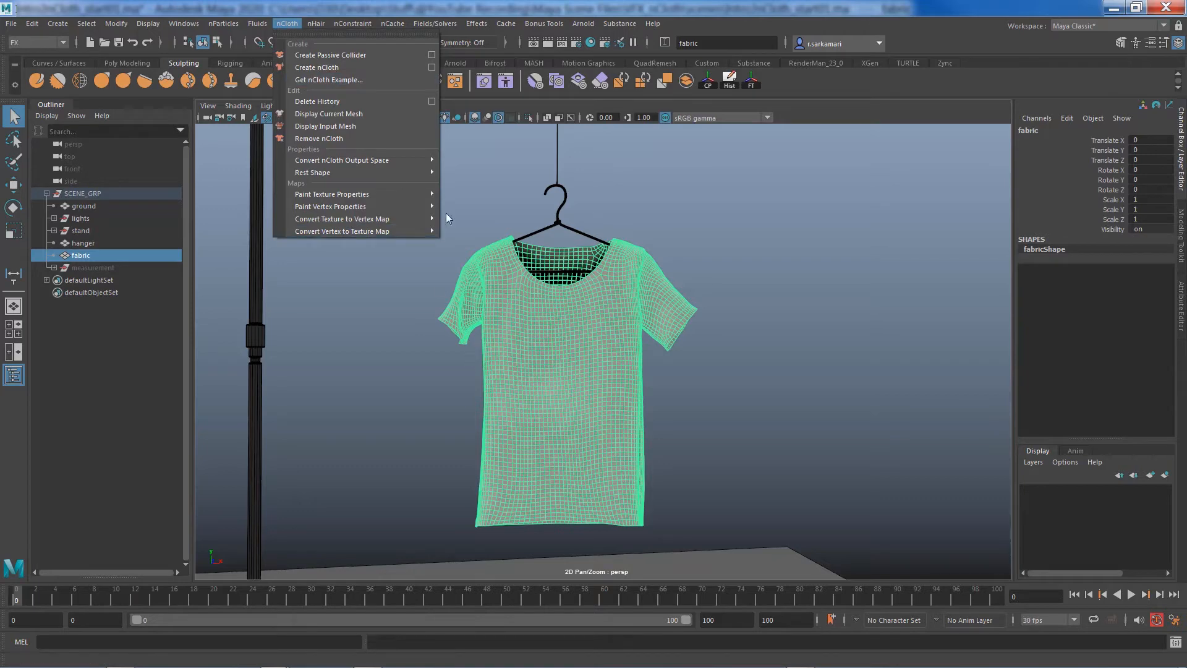
left_click(370, 68)
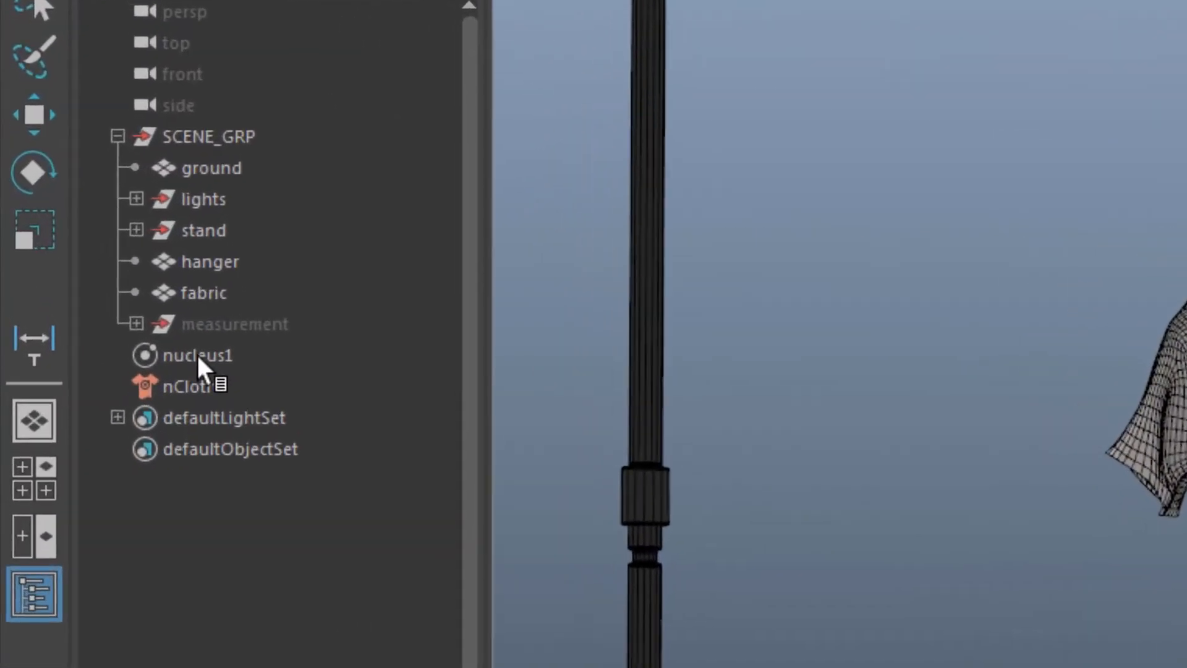
- Inspect the nucleus1 and nCloth1 nodes in the Outliner, individually and selected together
left_click(195, 353)
left_click(189, 384)
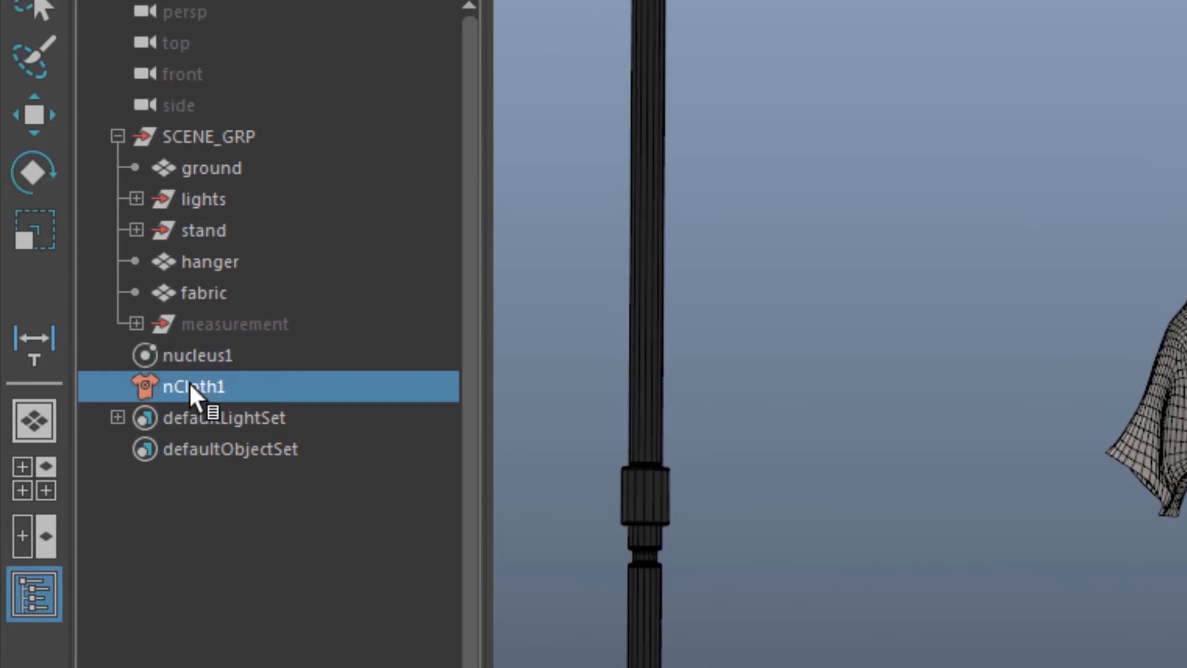
left_click(188, 352)
left_click(189, 386)
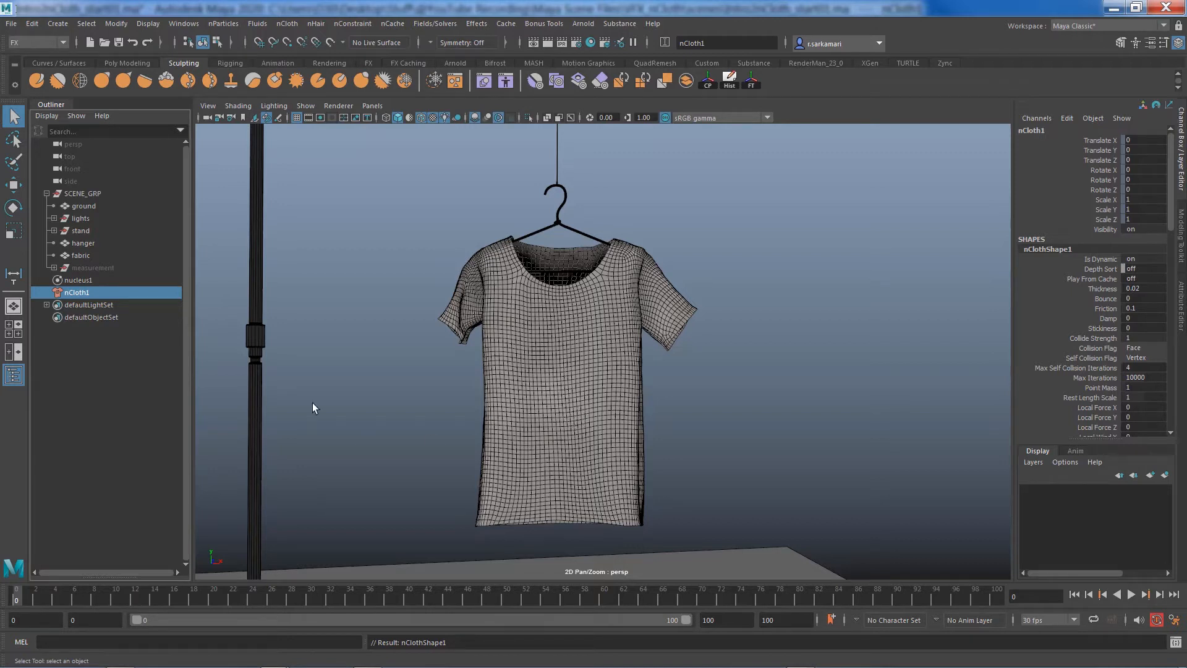
left_click(79, 280)
left_click(79, 291, "shift")
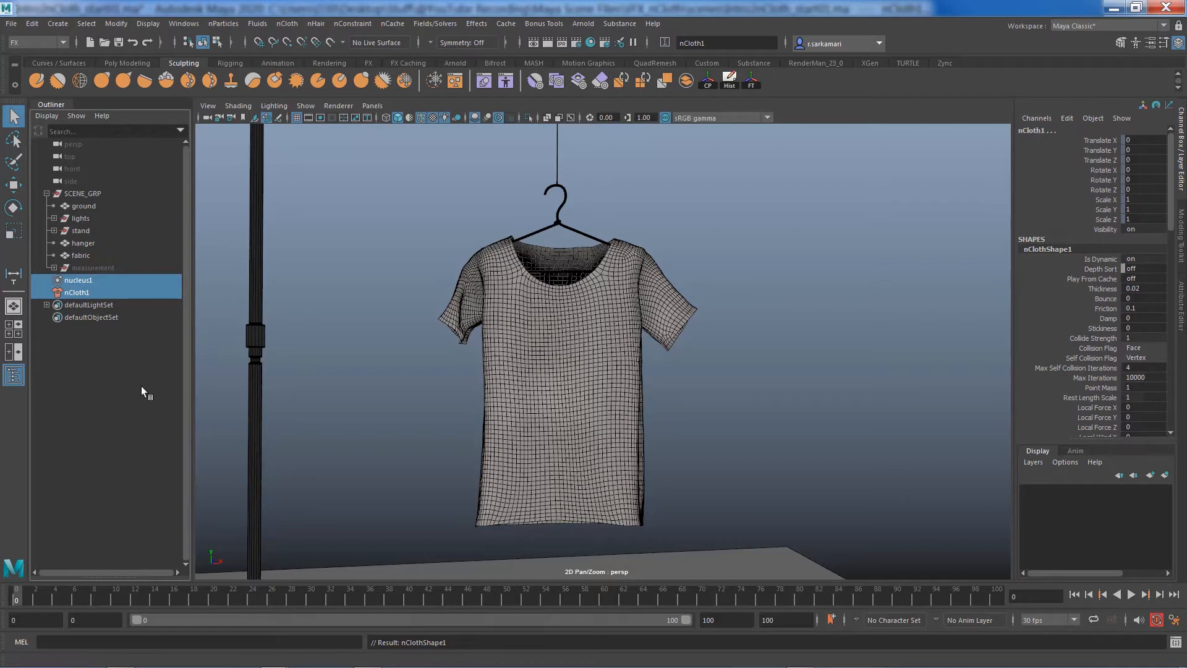
- Graph the input and output connections of nCloth1 and nClothShape1 in the Node Editor
left_click(86, 293)
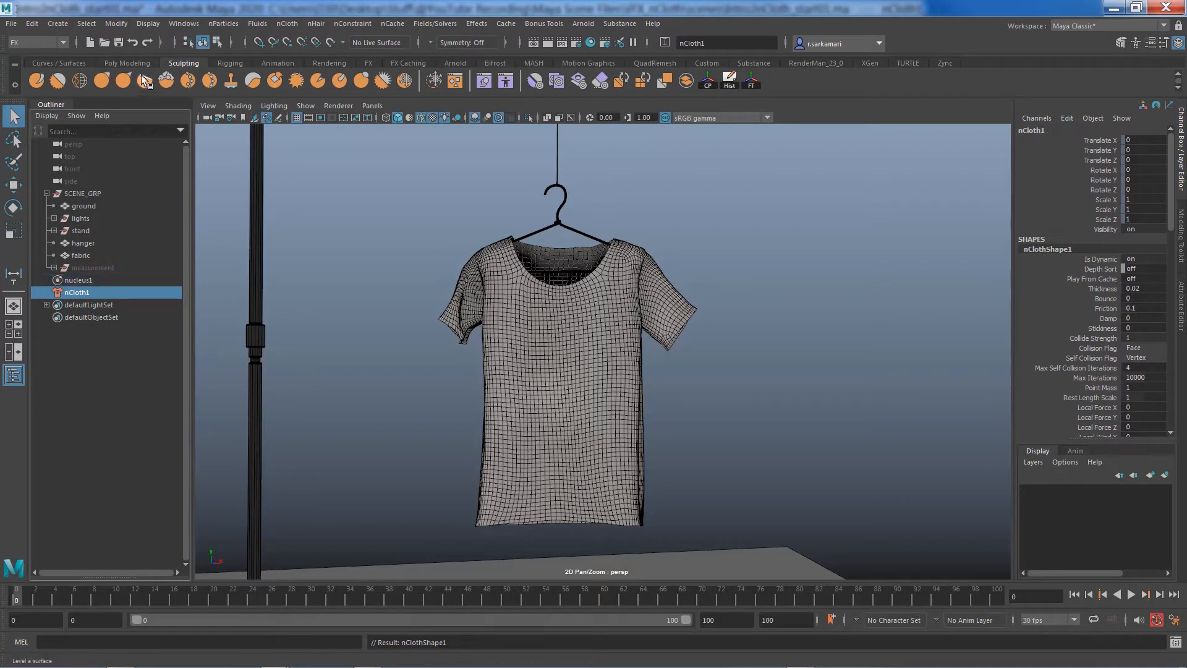
left_click(184, 24)
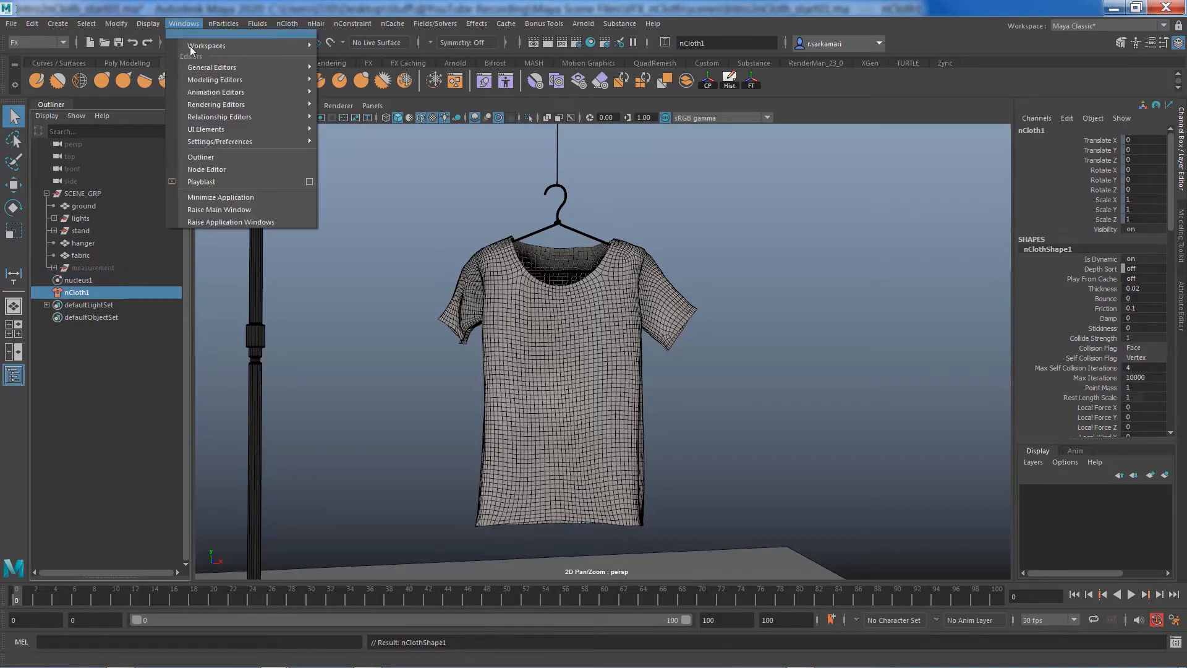
left_click(206, 170)
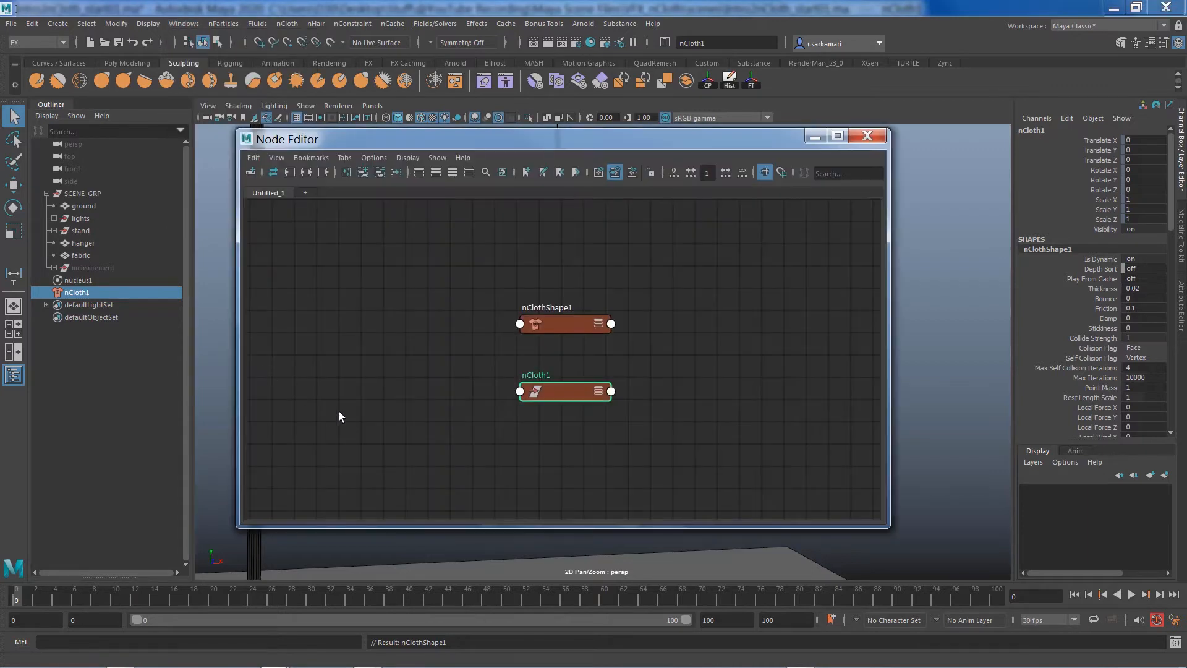
left_click_drag(470, 283, 627, 349, "shift")
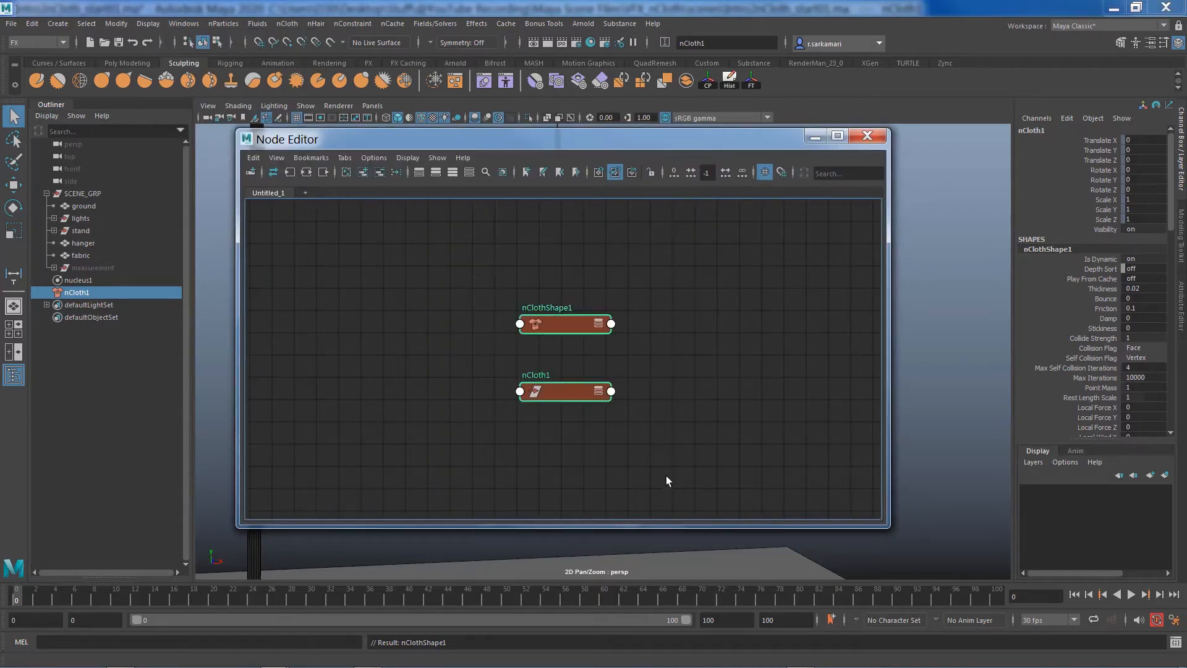
left_click(309, 175)
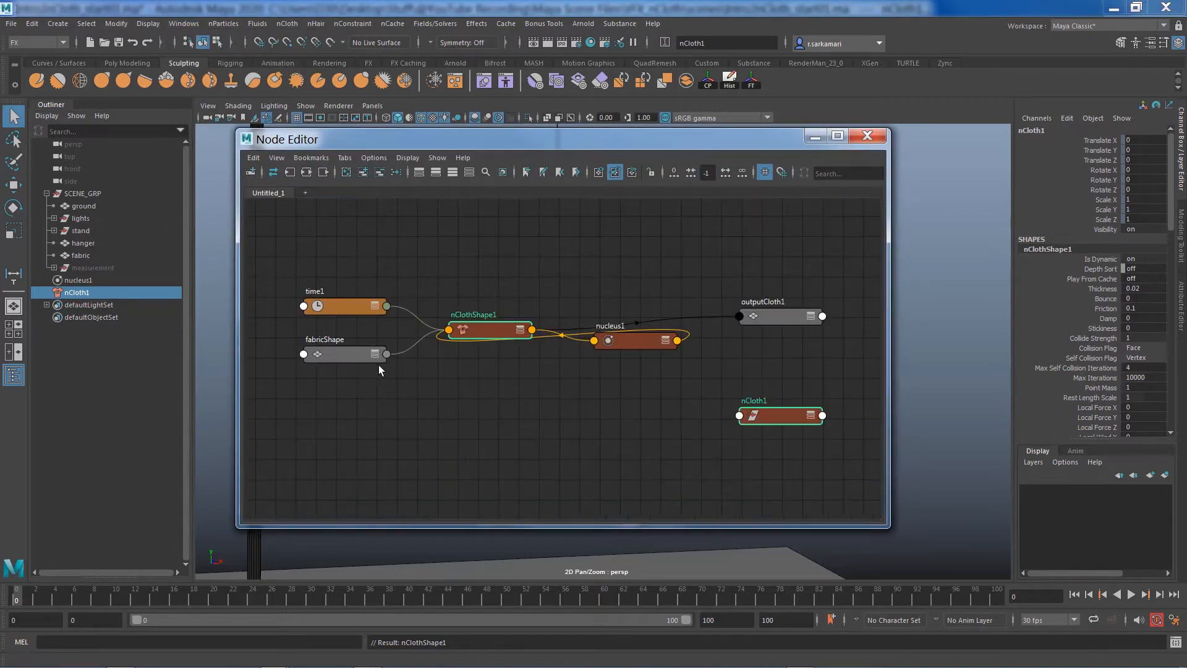
- Arrange the graph with nucleus1 below nClothShape1 and outputCloth1 level with it, then move the Node Editor down to uncover the shirt
left_click_drag(627, 347, 484, 384)
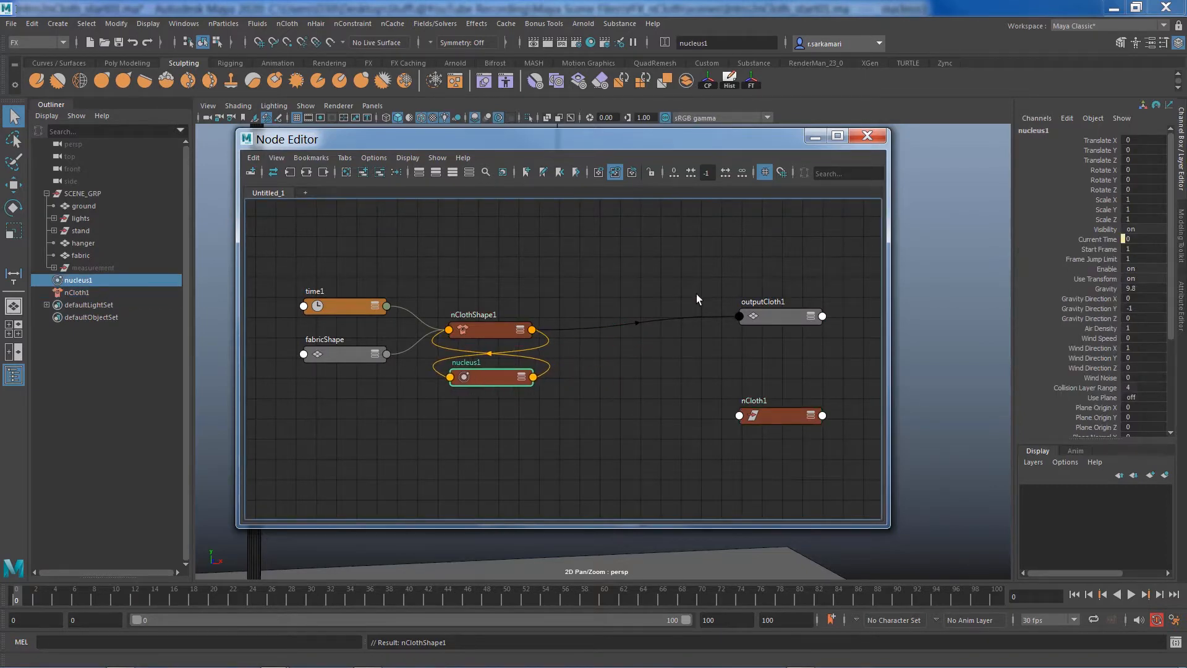
left_click(838, 135)
right_click_drag(655, 376, 728, 406, "alt")
middle_click_drag(657, 390, 660, 350, "alt")
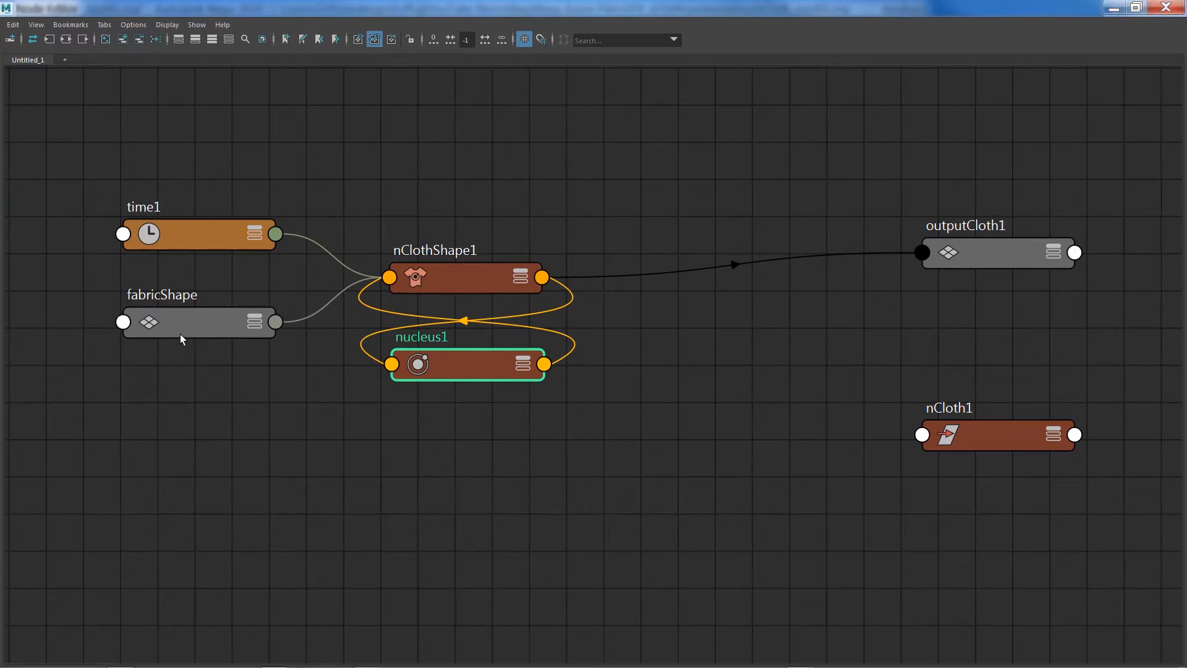
mouse_move(187, 322)
left_mouse_down()
mouse_move(197, 336)
mouse_move(182, 333)
left_mouse_up()
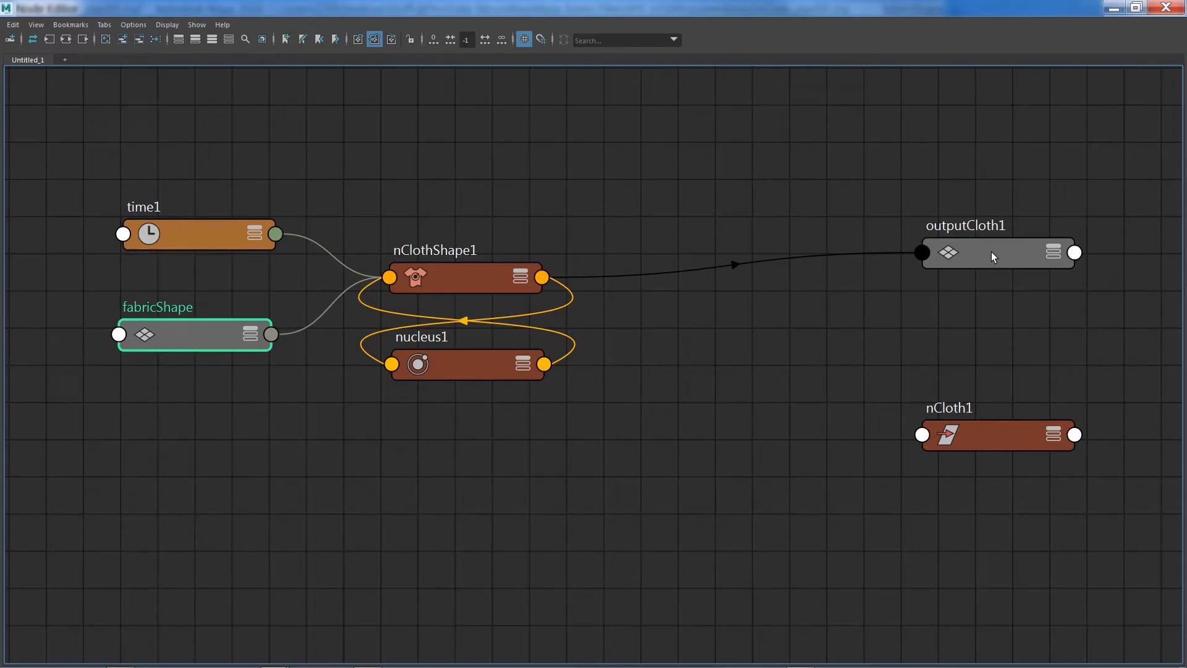
left_click_drag(992, 256, 868, 281)
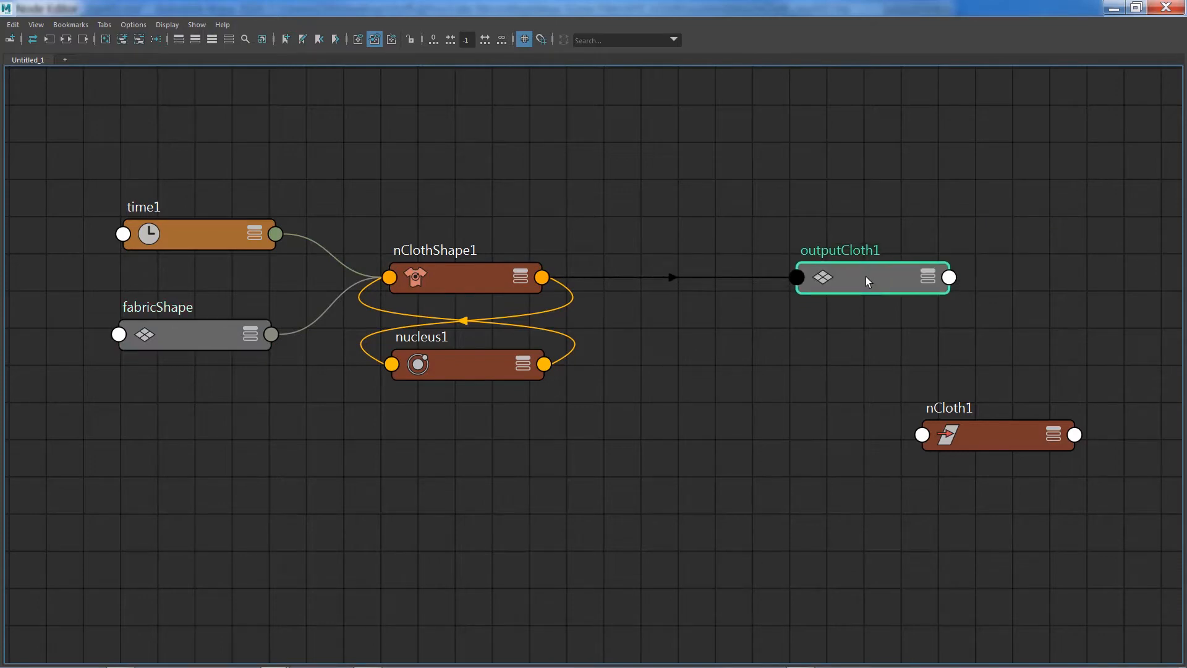
left_click_drag(687, 6, 625, 466)
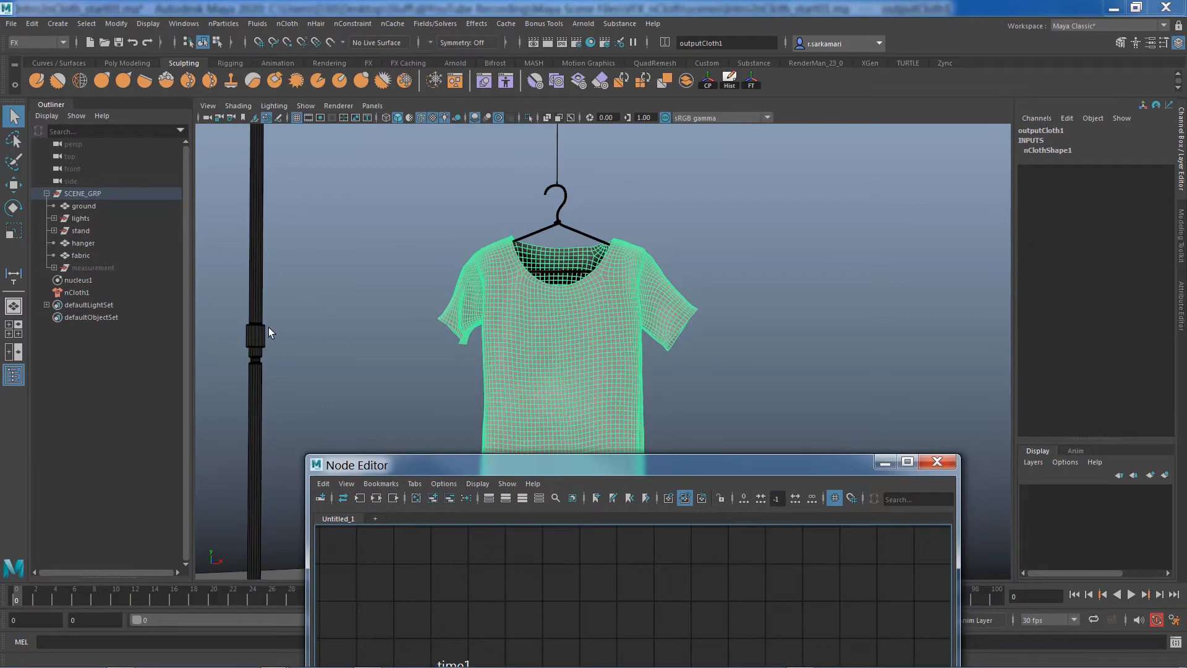
- Select the fabric mesh in the scene hierarchy and enlarge the Node Editor to fill the screen
left_click(534, 336)
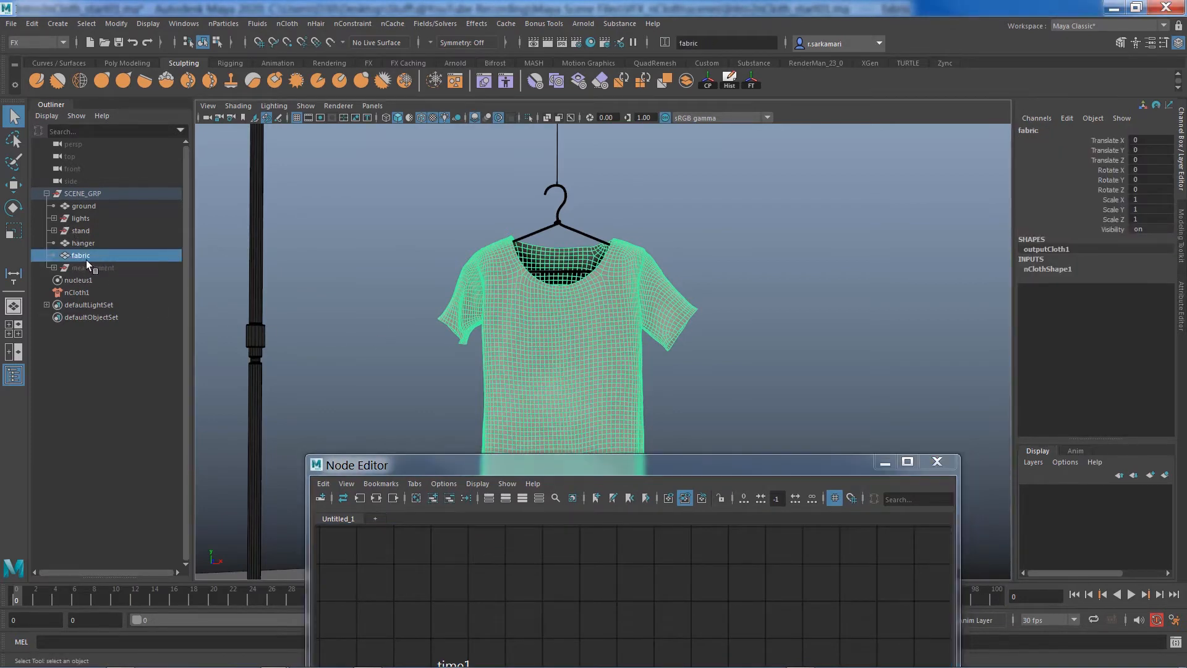
left_click_drag(475, 466, 431, 177)
double_click(588, 178)
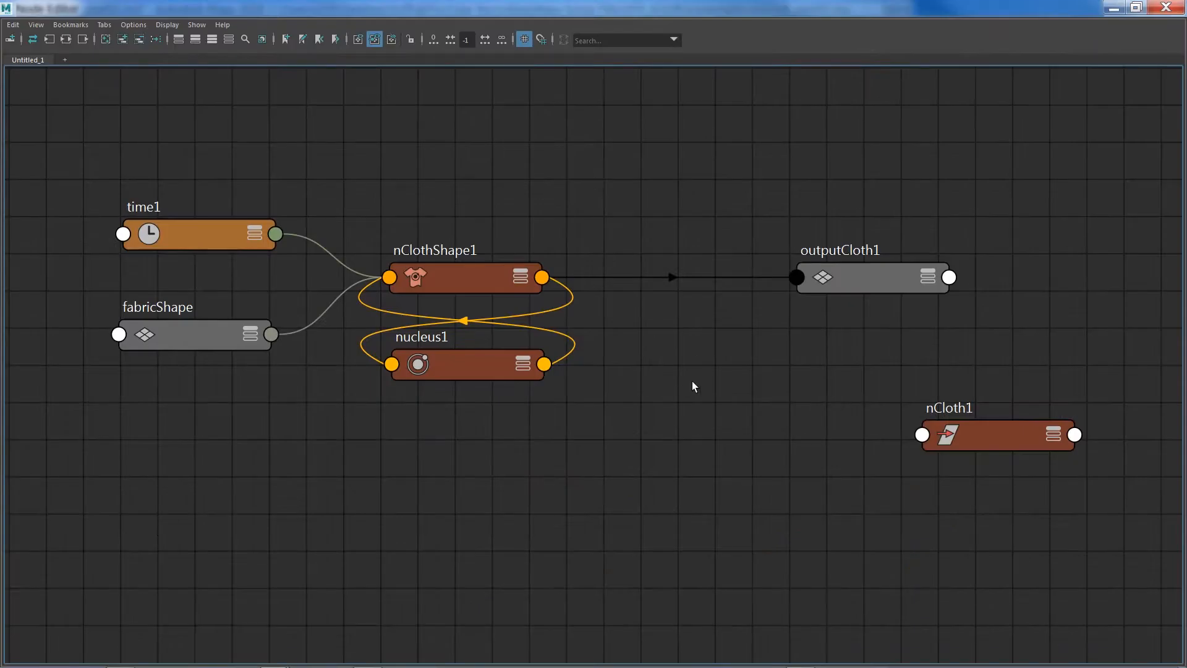
- Bring outputCloth1 closer, space nClothShape1 and nucleus1 further apart to examine their two-way connections, and close the Node Editor
left_click(789, 277)
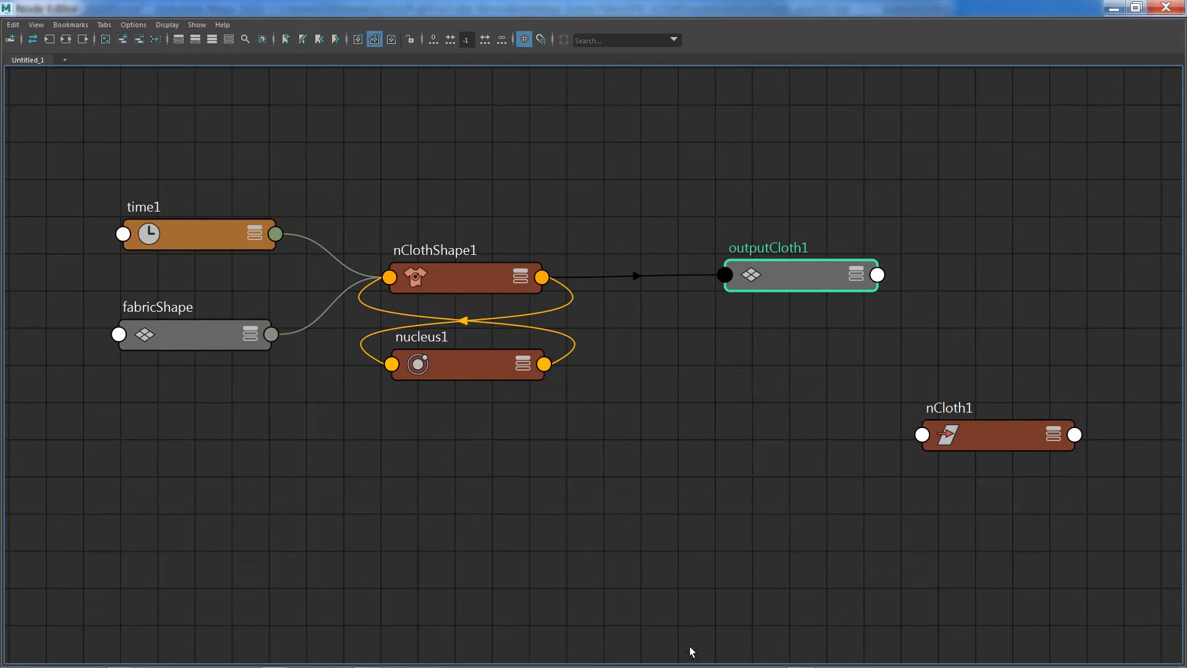
mouse_move(196, 235)
left_mouse_down()
mouse_move(180, 237)
mouse_move(191, 242)
left_mouse_up()
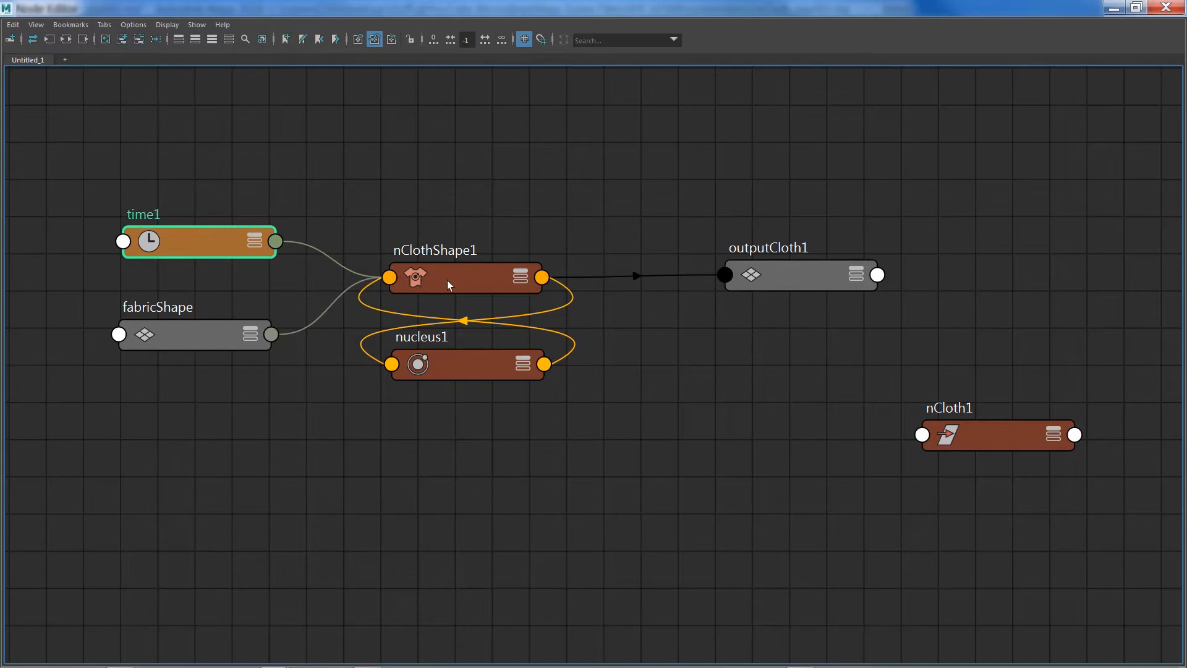
left_click_drag(447, 280, 450, 250)
left_click_drag(467, 372, 467, 383)
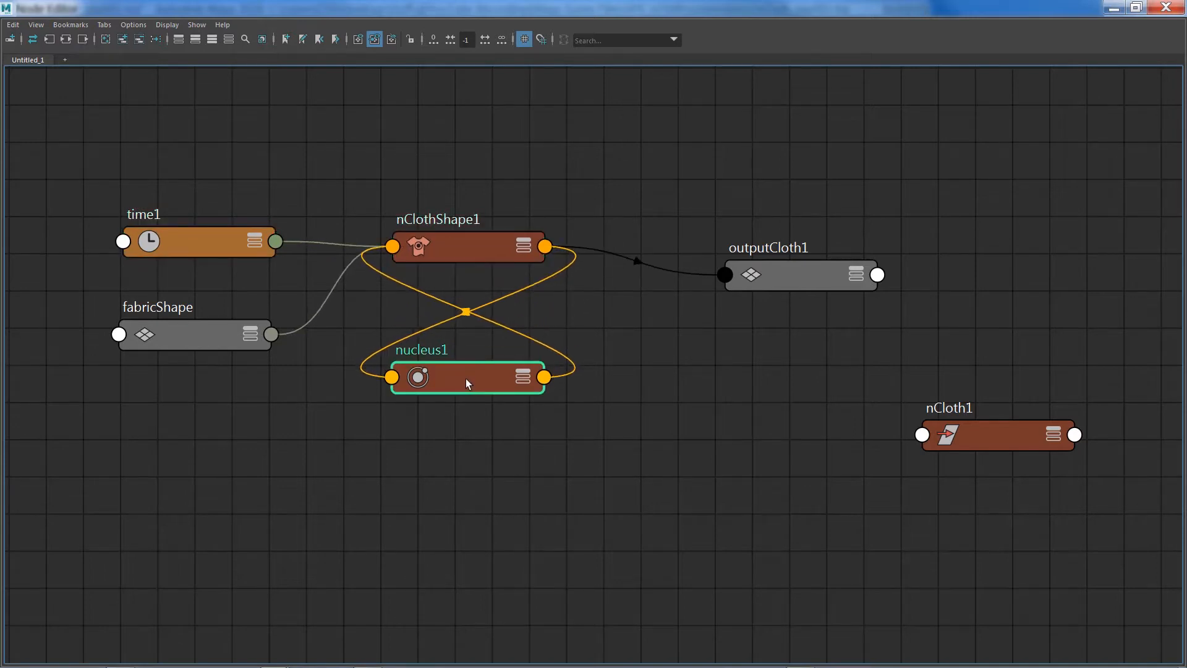
left_click(462, 245)
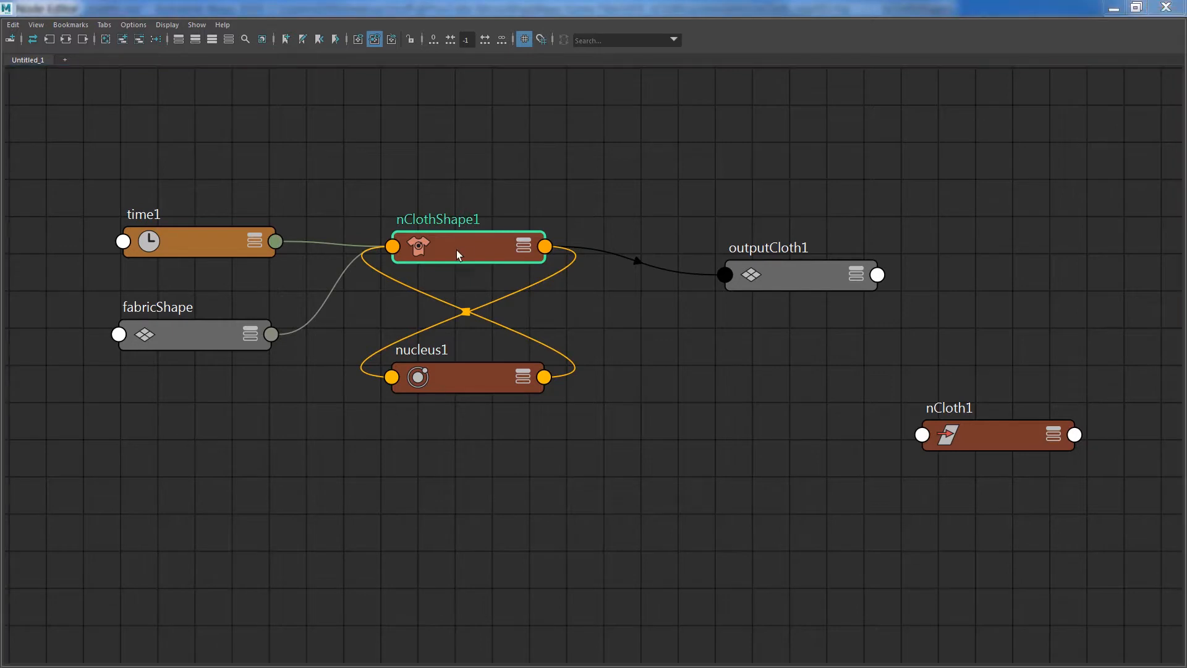
left_click_drag(450, 250, 446, 262)
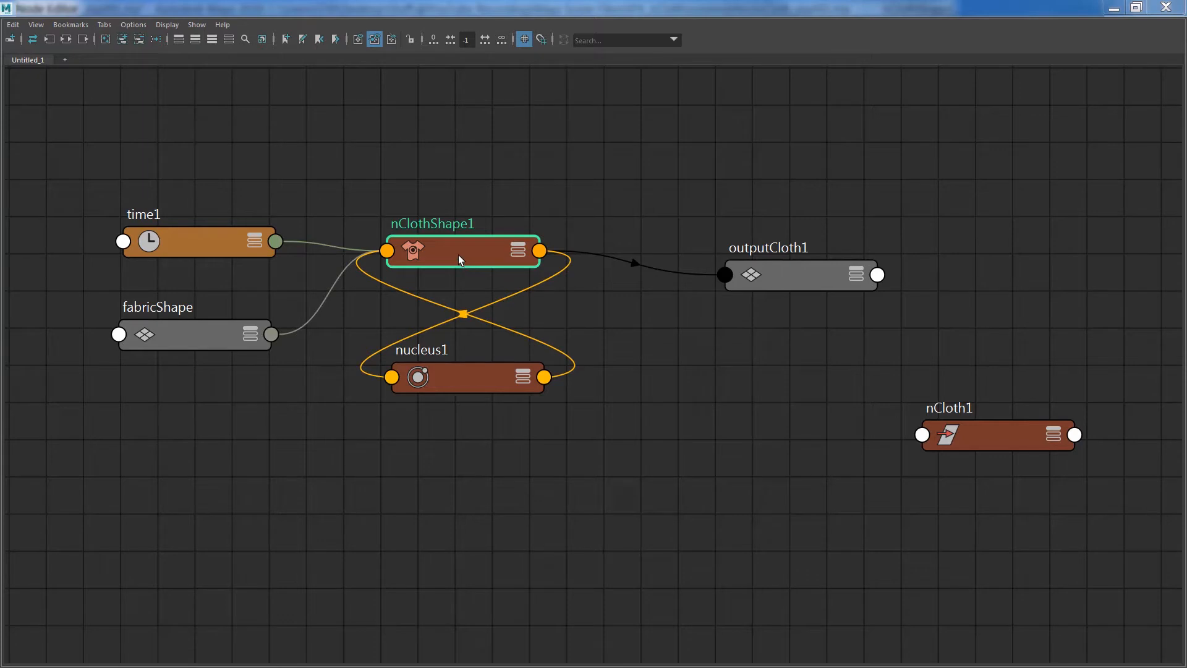
left_click_drag(458, 377, 456, 387)
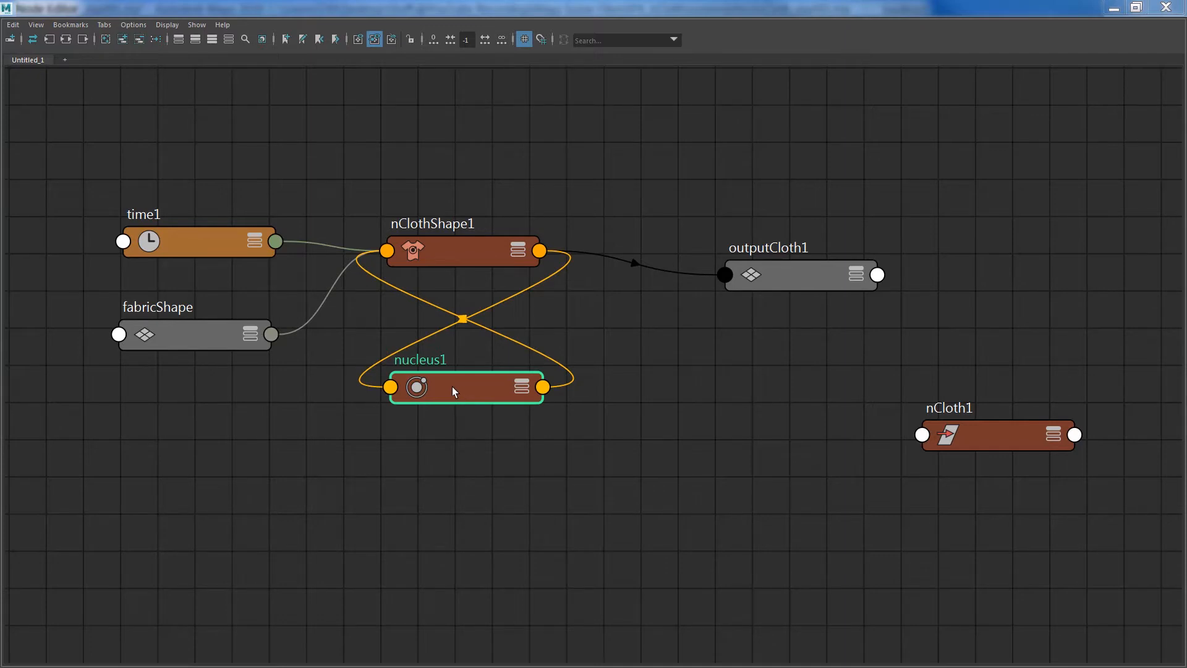
left_click(1166, 8)
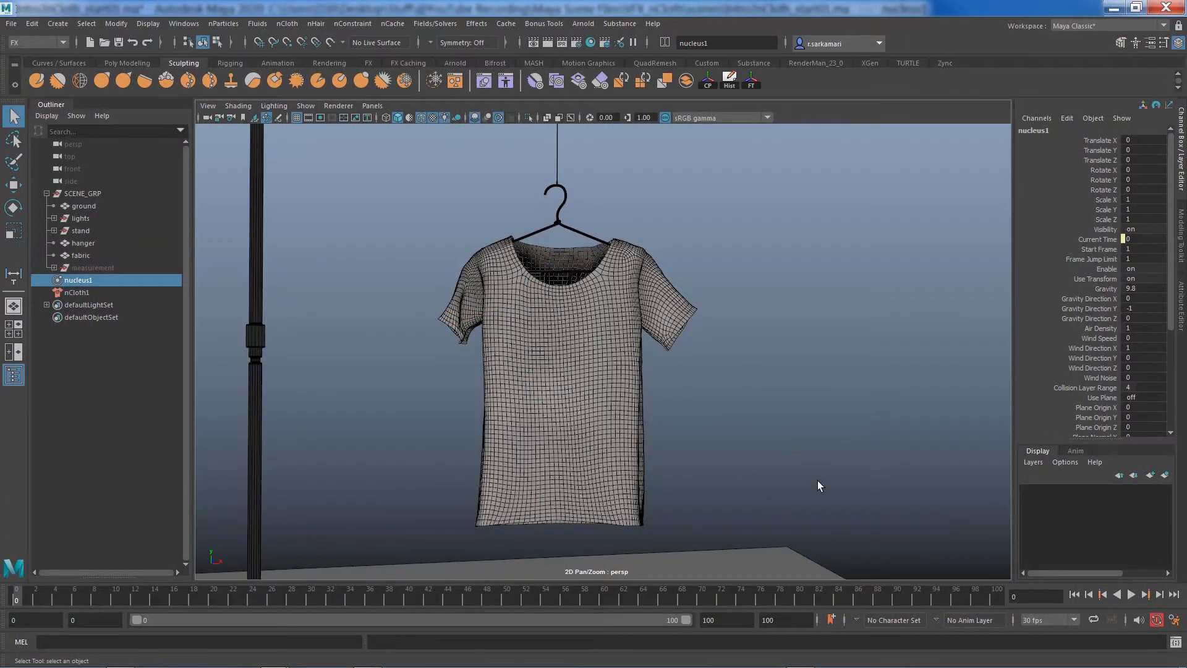
- Play the cloth simulation, stop it and return to the start of the playback range
left_click(1131, 594)
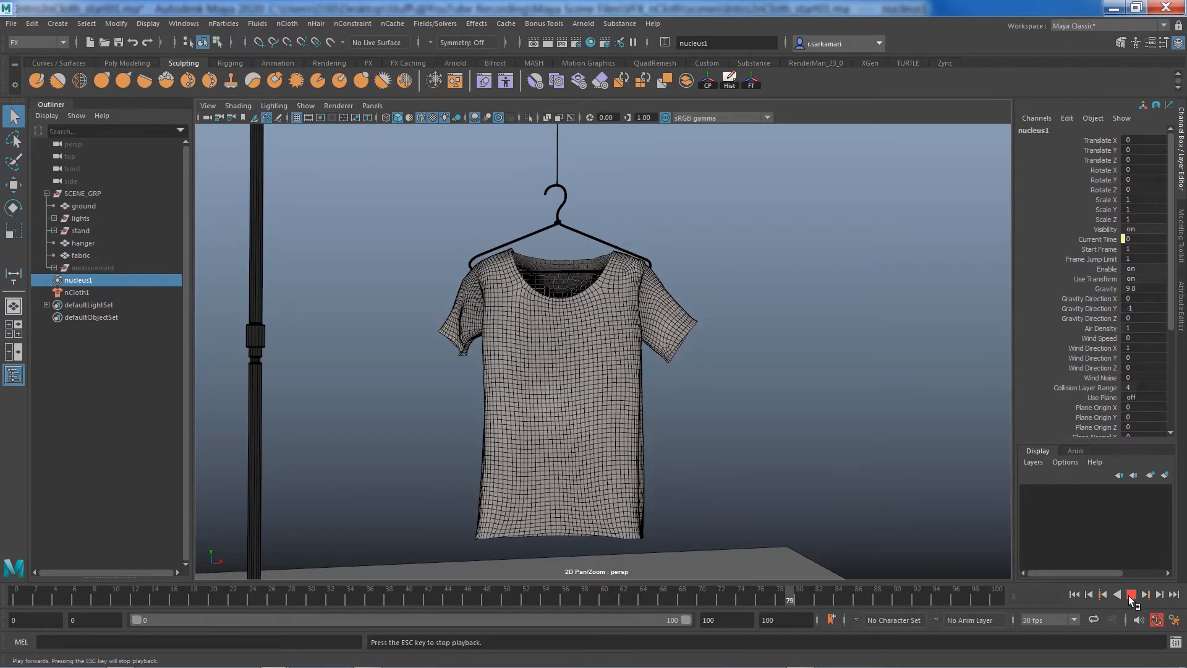
left_click(1128, 595)
left_click(1073, 595)
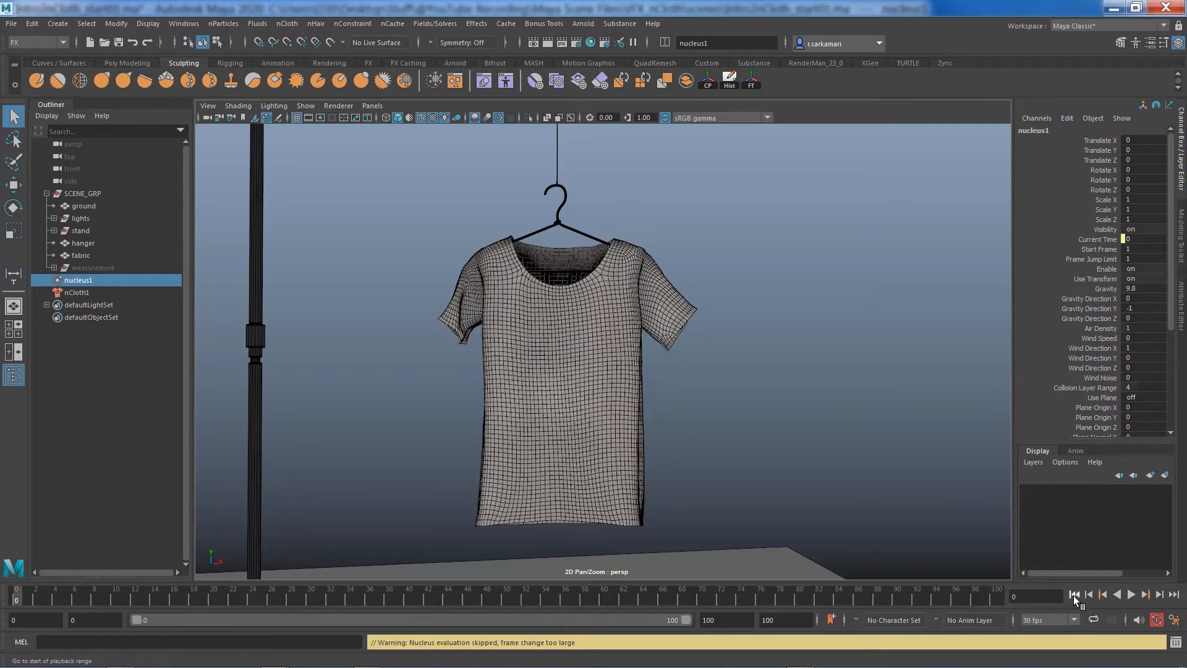
- Set the Time Slider playback speed to Play every frame and save the preferences
left_click(1174, 620)
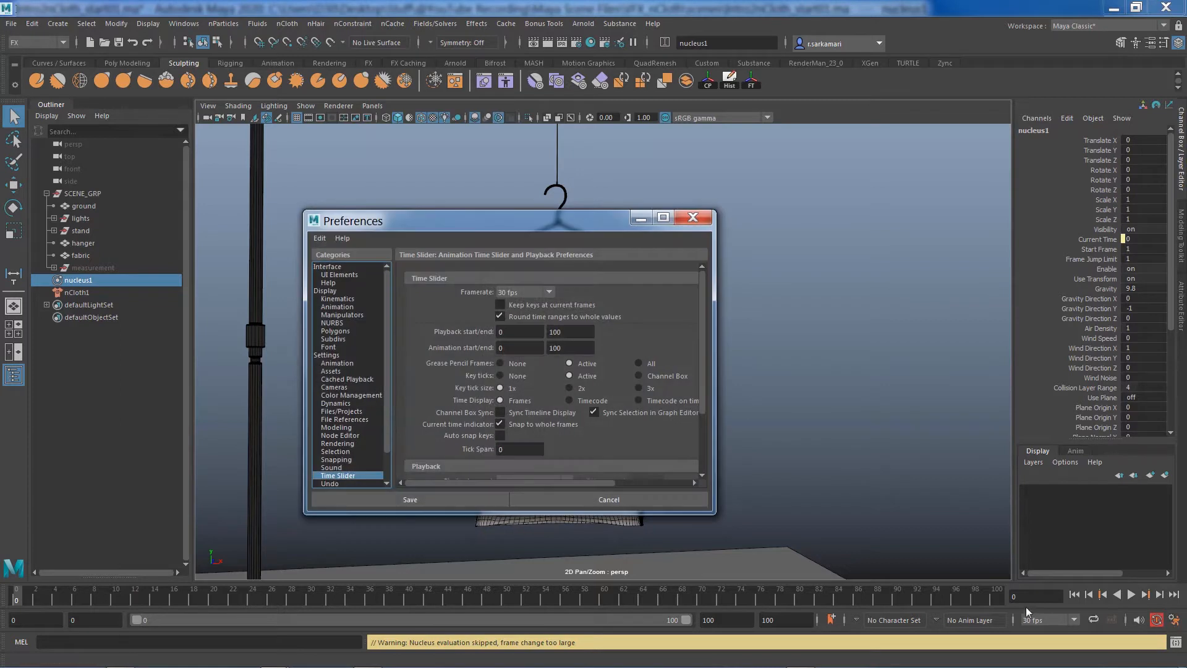
scroll(699, 358, "down", 3)
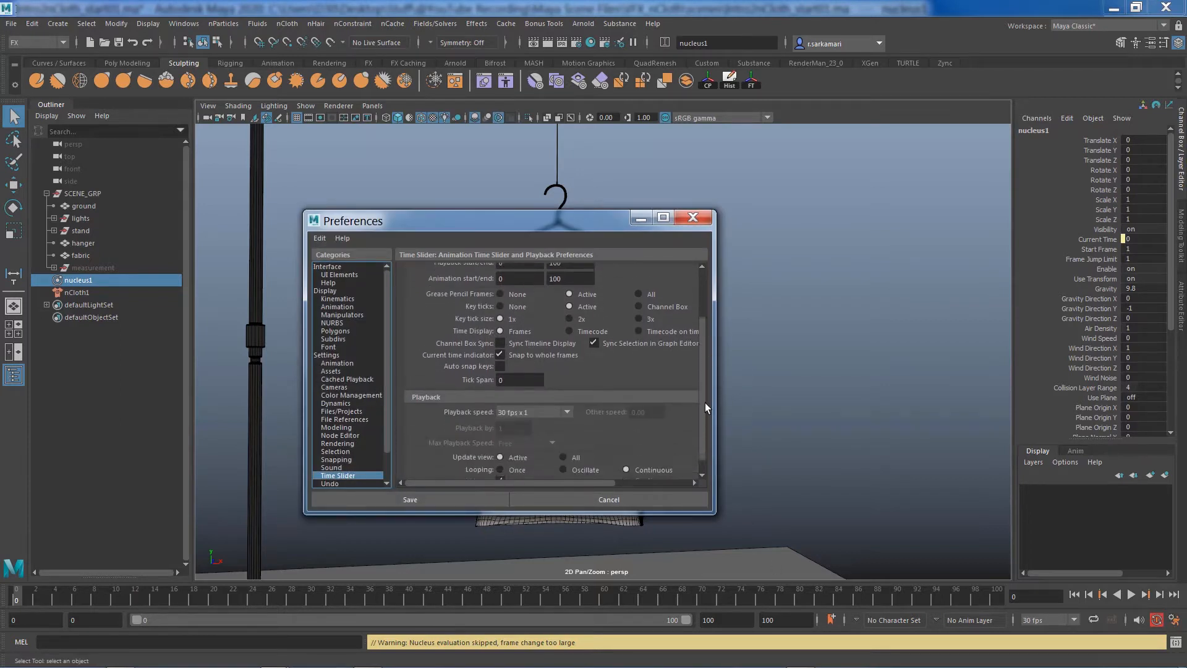
left_click(517, 397)
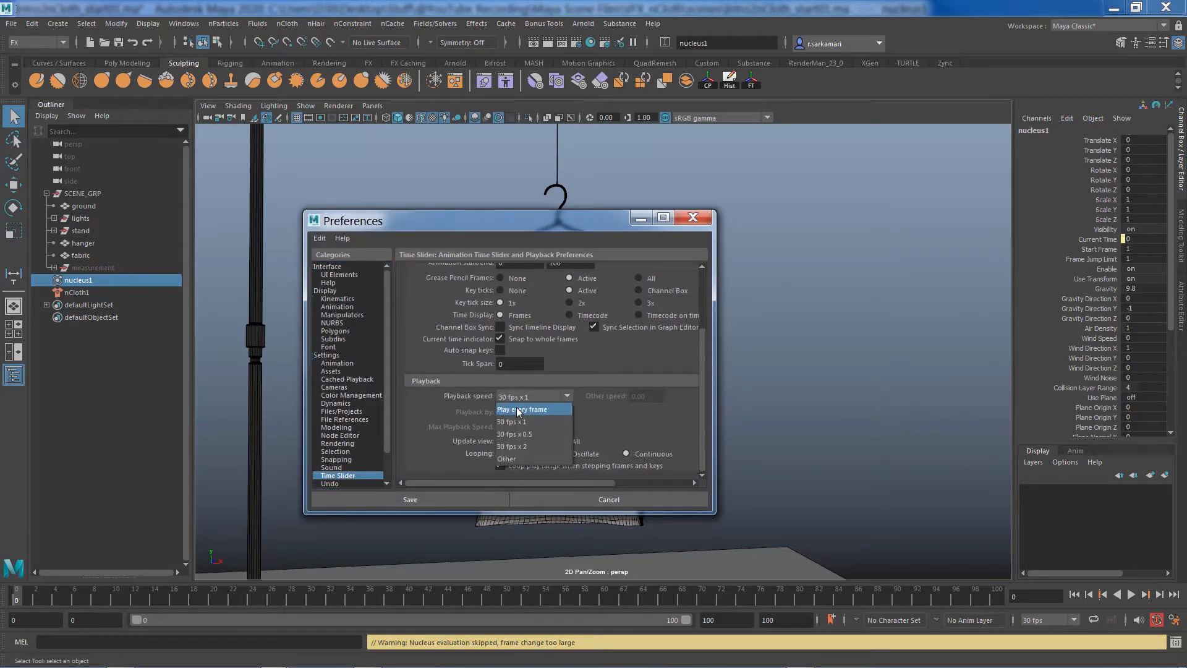
left_click(516, 407)
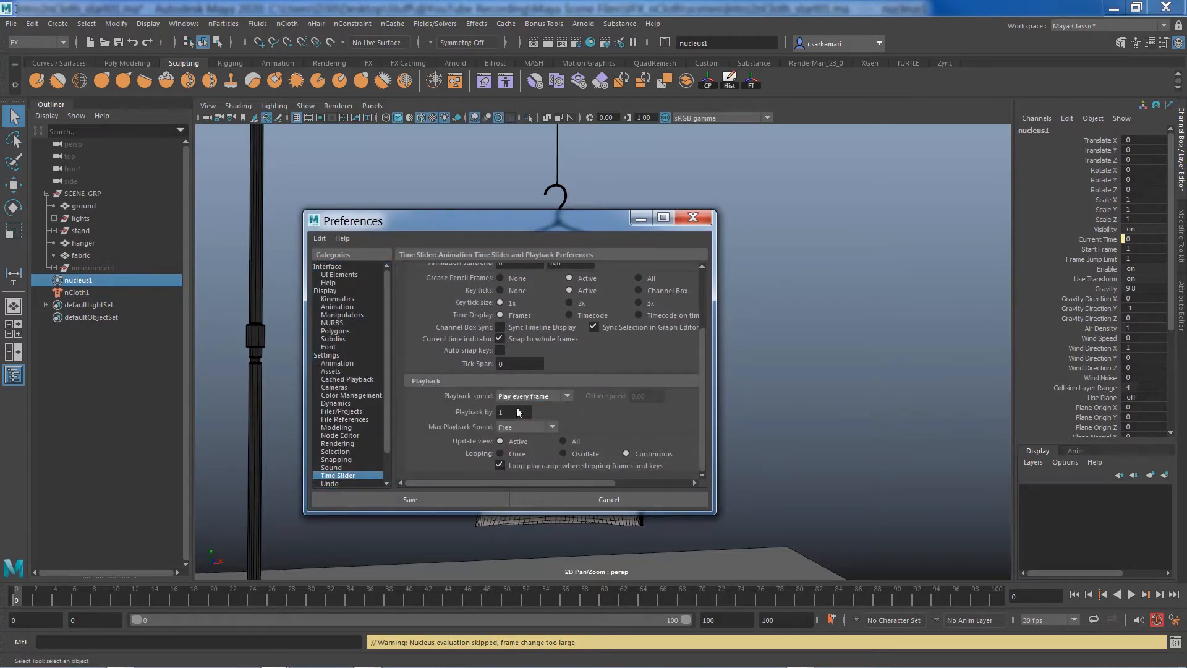
left_click(380, 498)
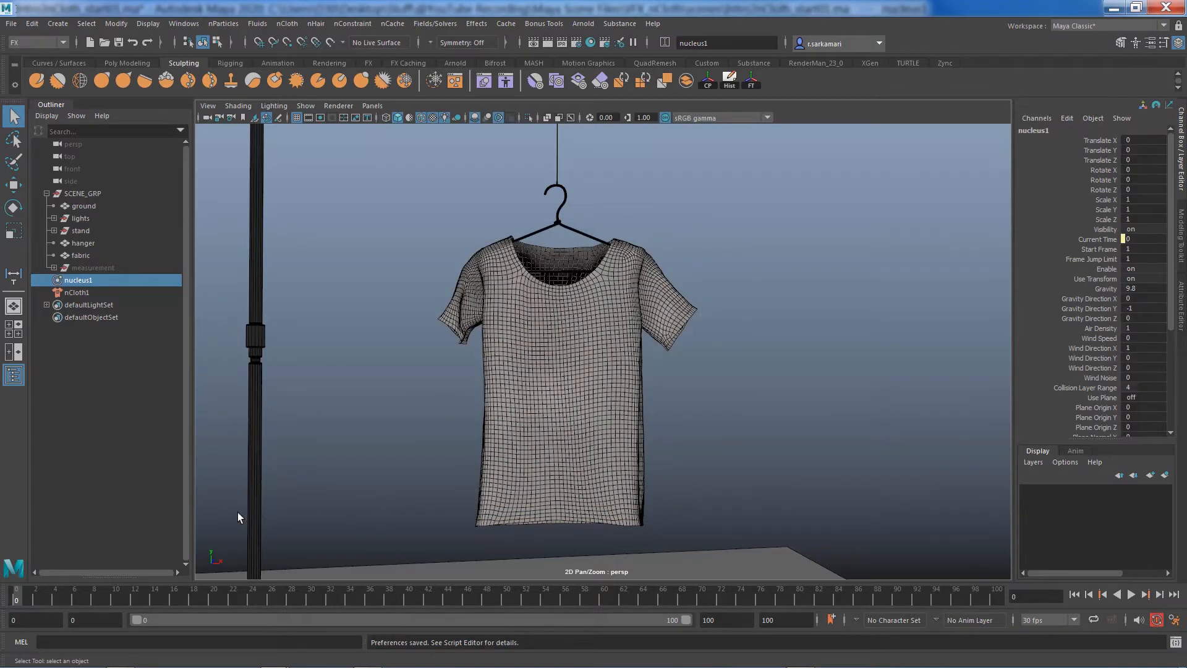
- Replay the shirt simulation to about frame 18, show nucleus1's gravity and wind attributes, and rewind to the start
left_click(1130, 594)
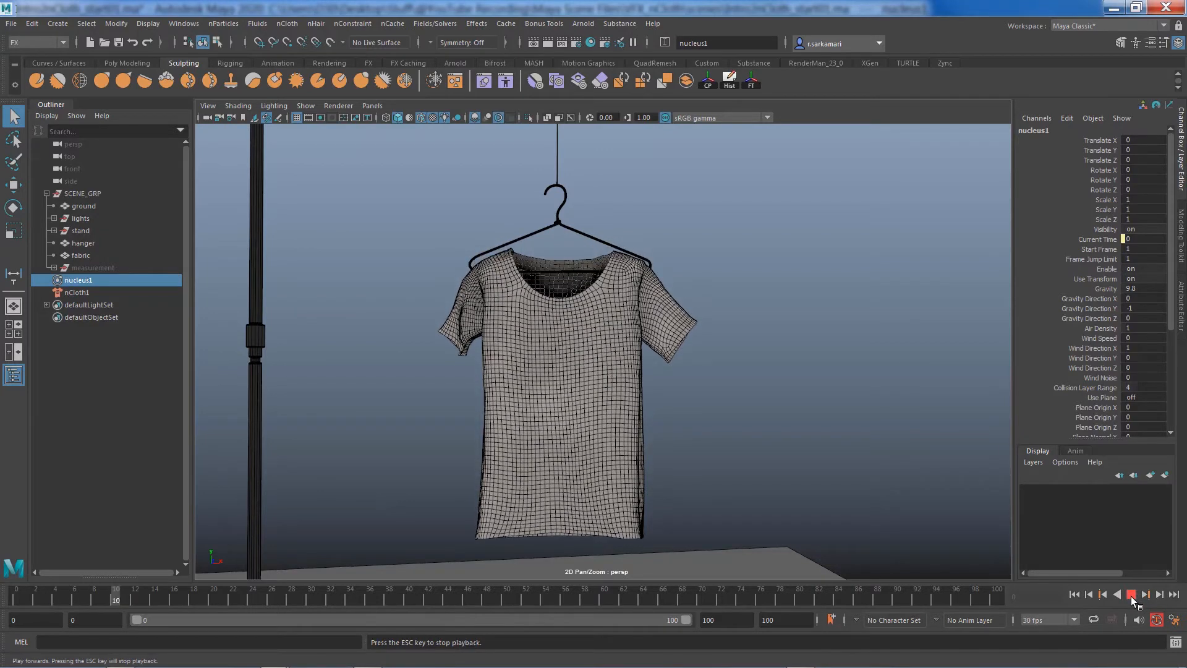
left_click(1130, 594)
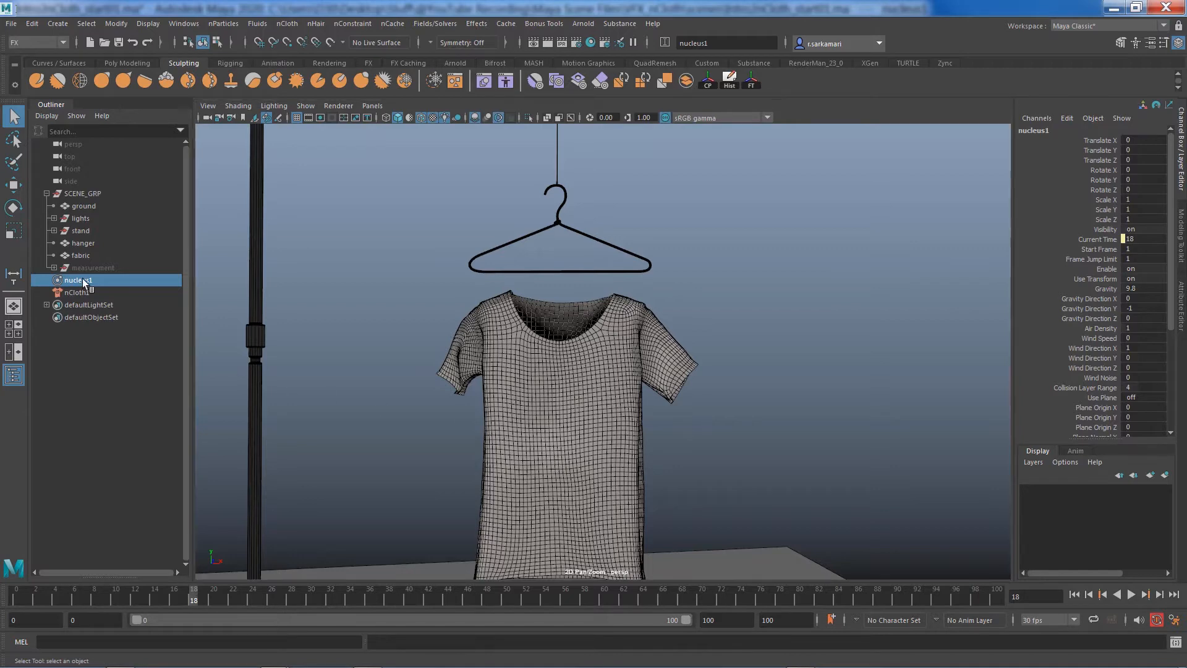
key("ctrl+a")
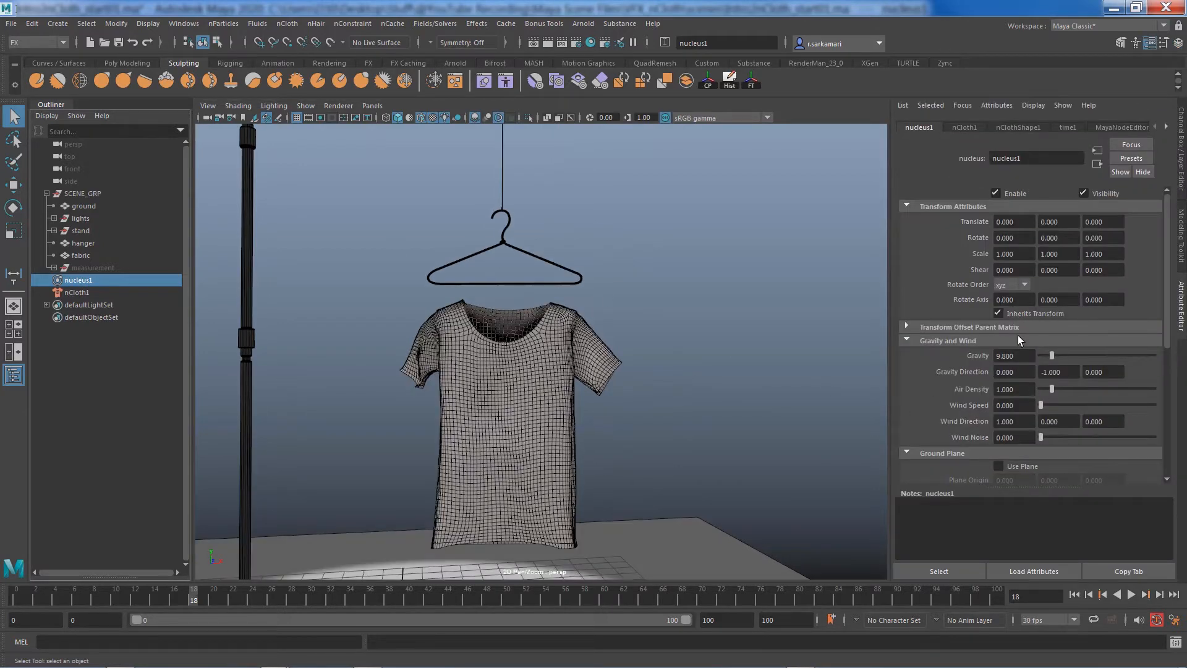
left_click(1074, 595)
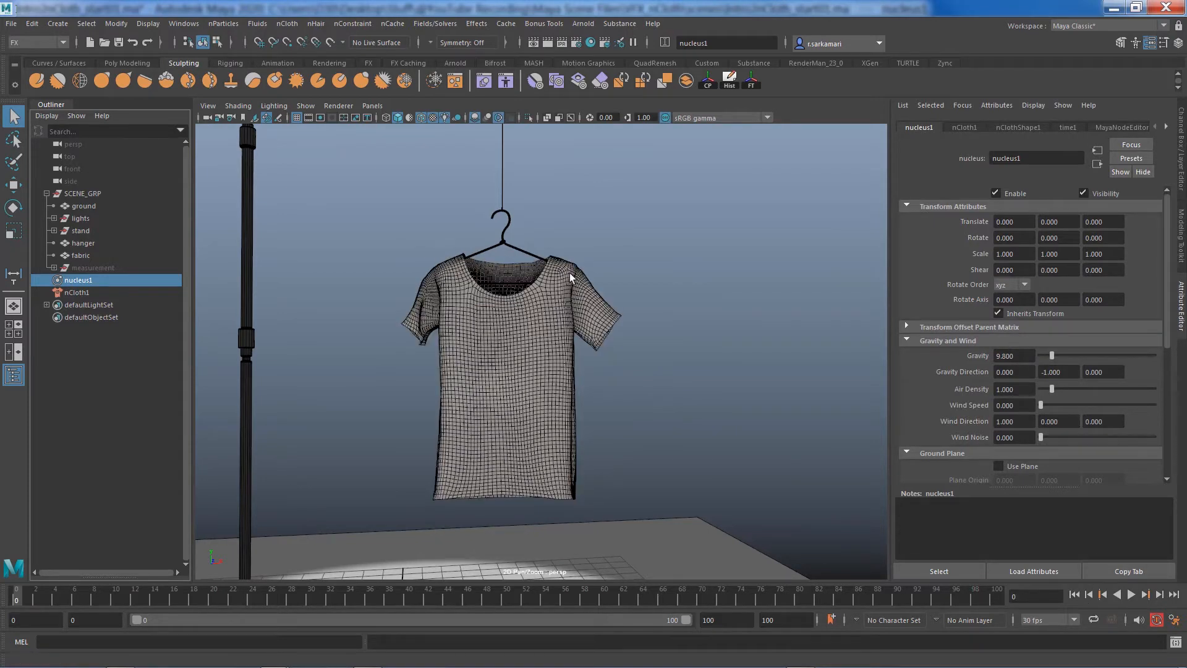
- Make the hanger a passive collider using nucleus1 as its solver
left_click(503, 240)
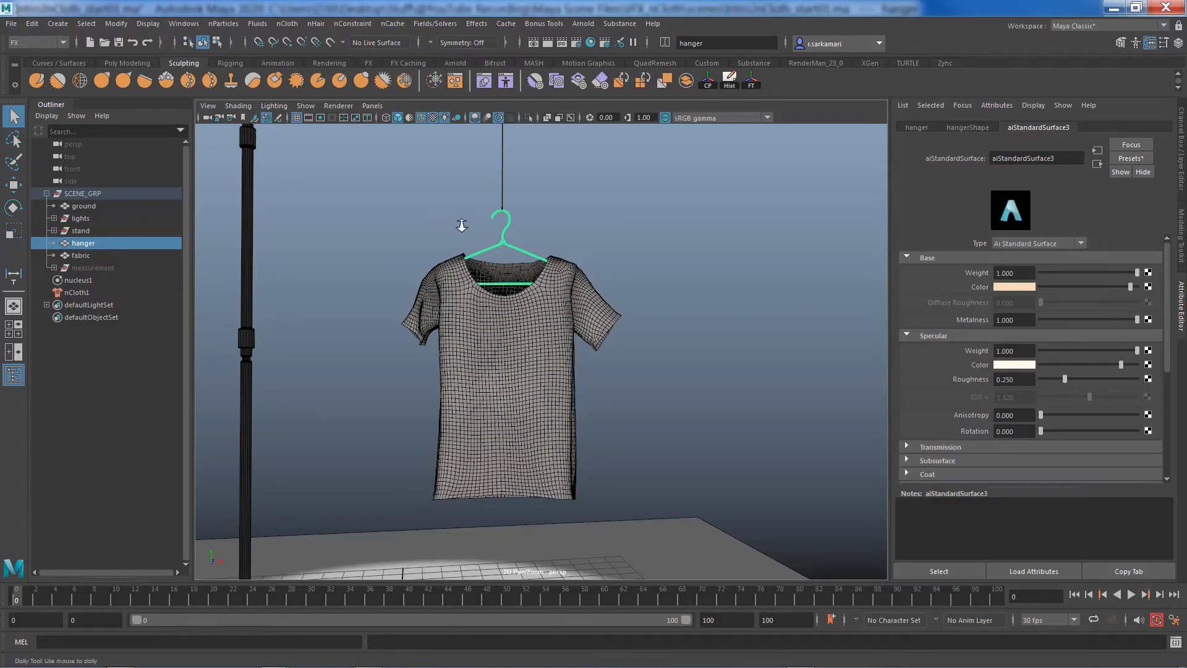
right_click_drag(460, 223, 602, 272, "alt")
middle_click_drag(568, 280, 611, 356, "alt")
right_click_drag(601, 319, 632, 335, "alt")
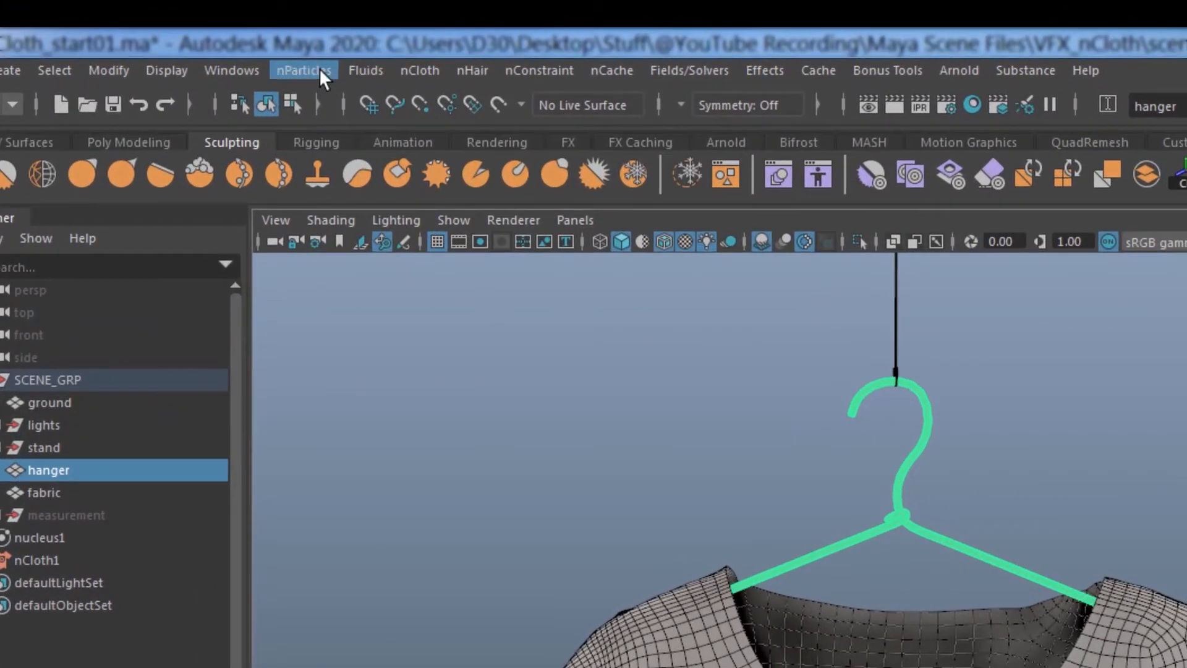
left_click(415, 71)
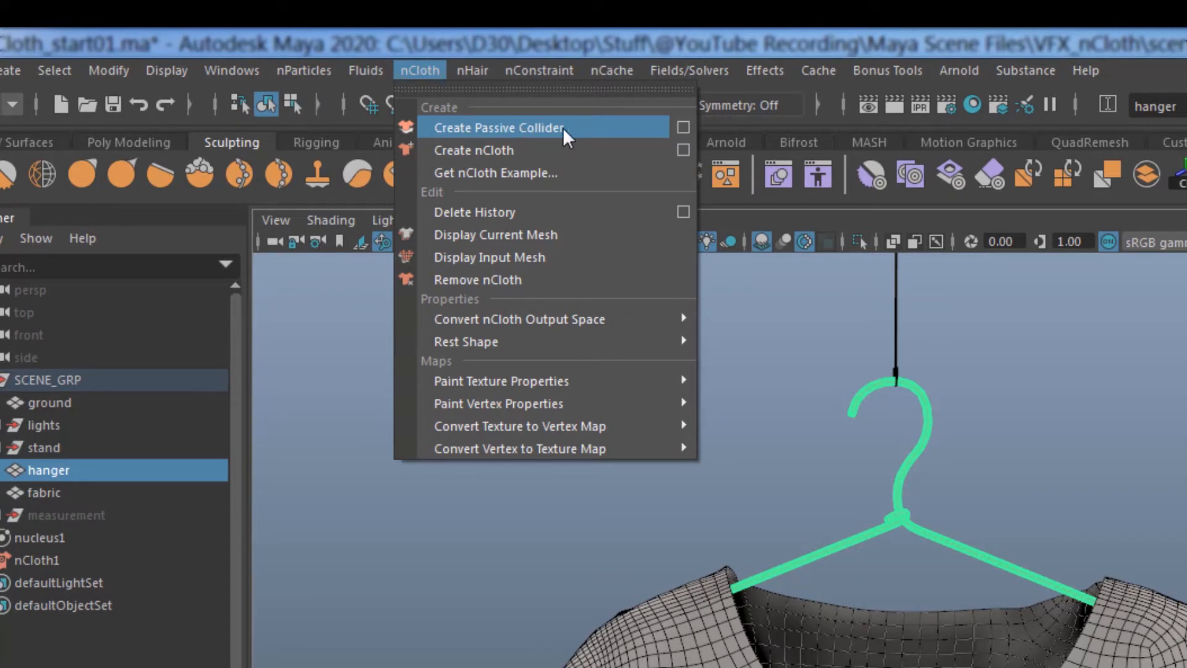
left_click(682, 127)
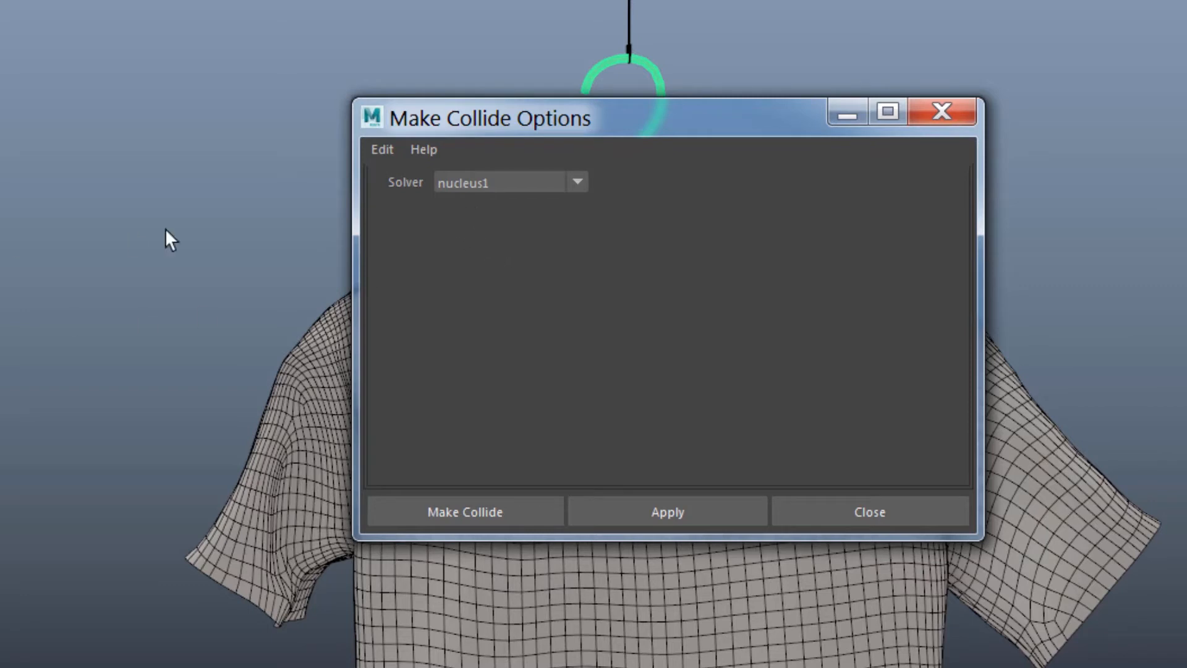
left_click(521, 183)
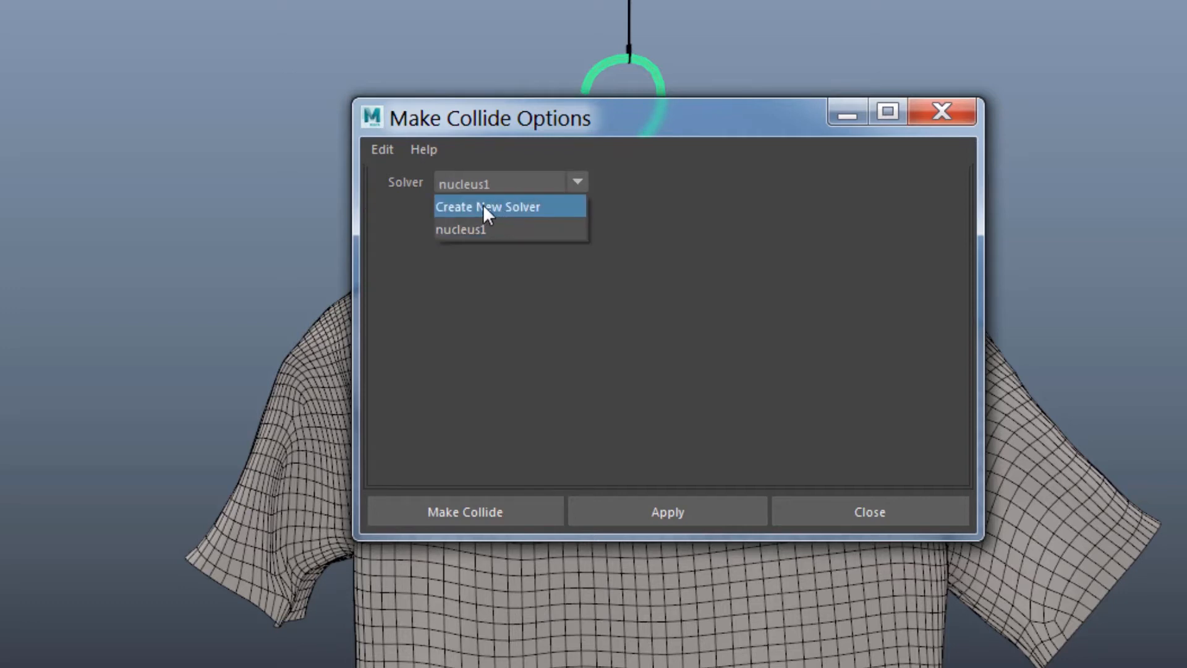
left_click(518, 230)
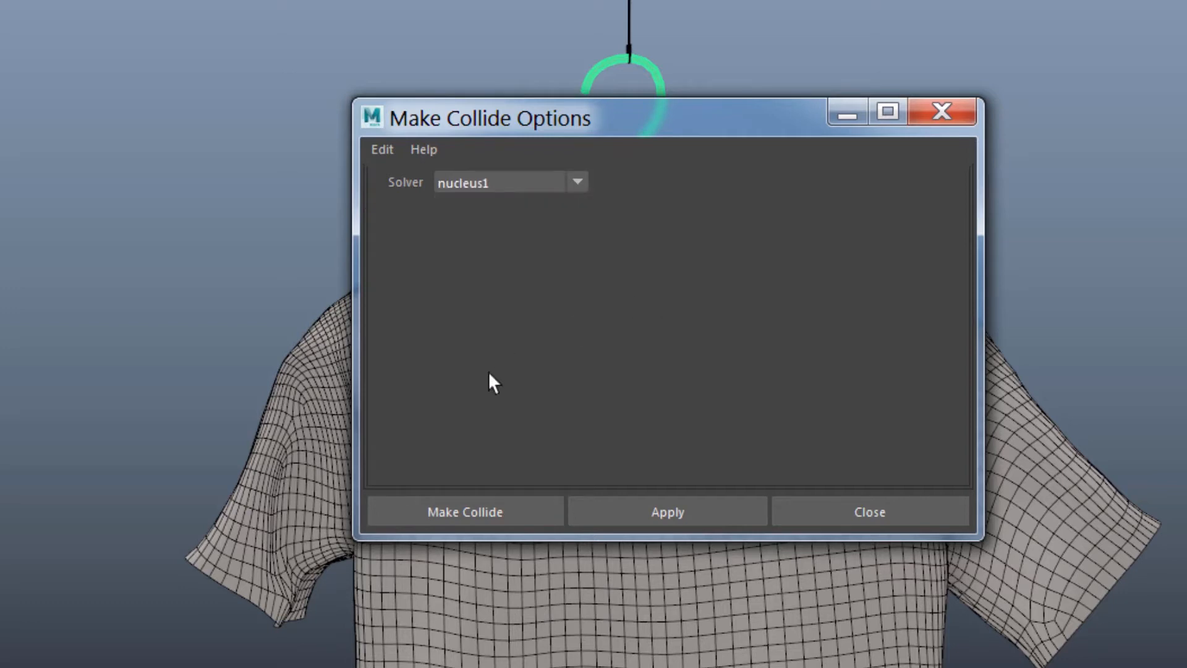
left_click(446, 507)
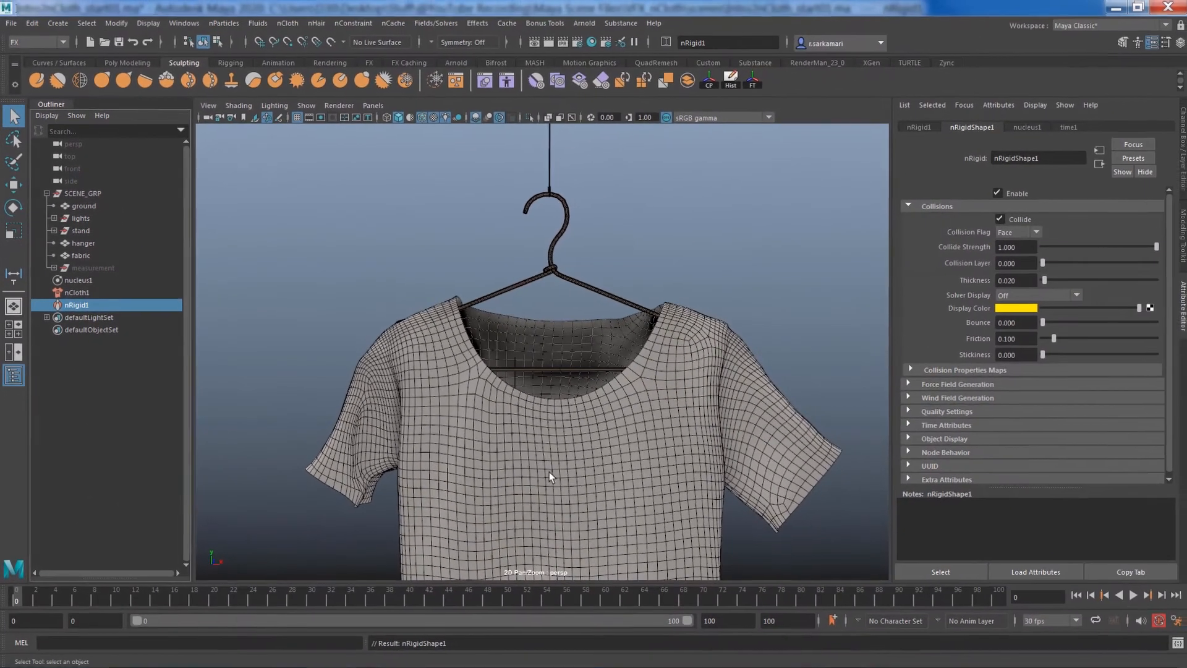
- Test the hanger collision by playing the simulation with the stand and floor in view, and rewind to the start
scroll(655, 456, "down", 5)
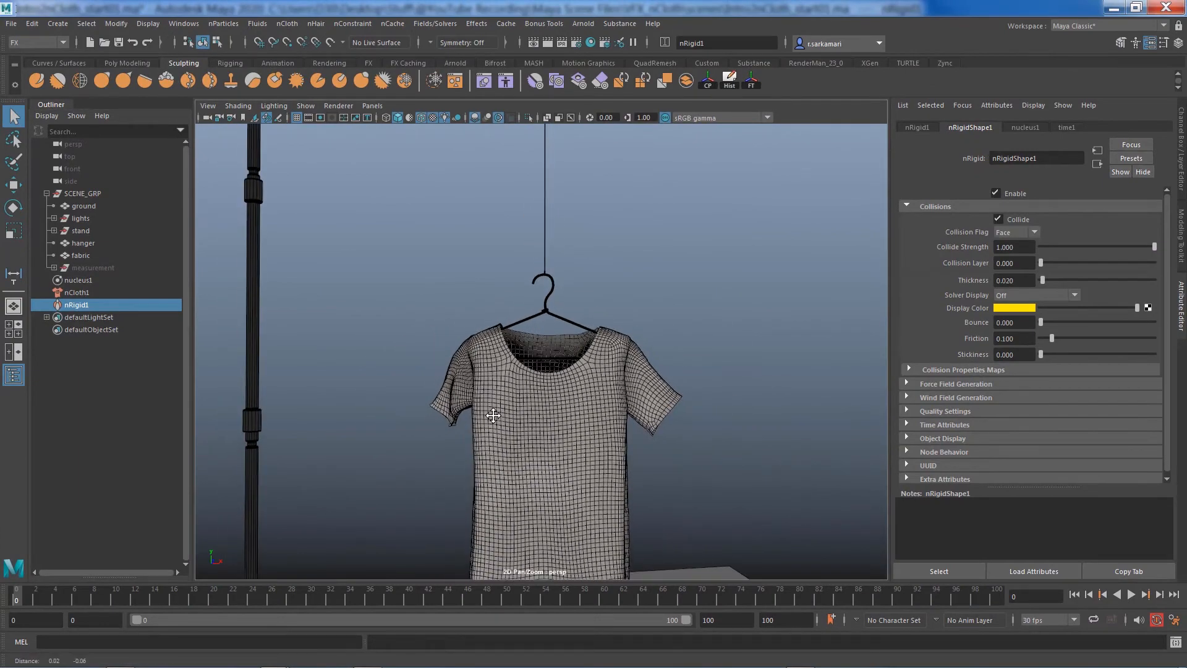
scroll(492, 415, "down", 6)
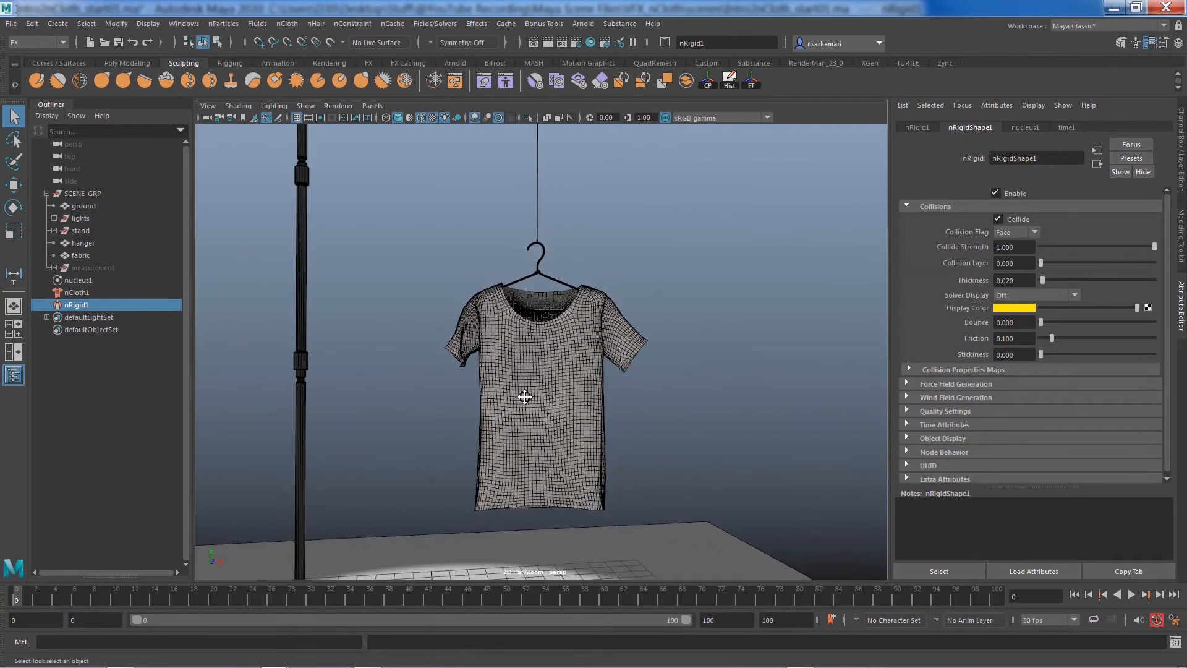
scroll(495, 377, "down", 2)
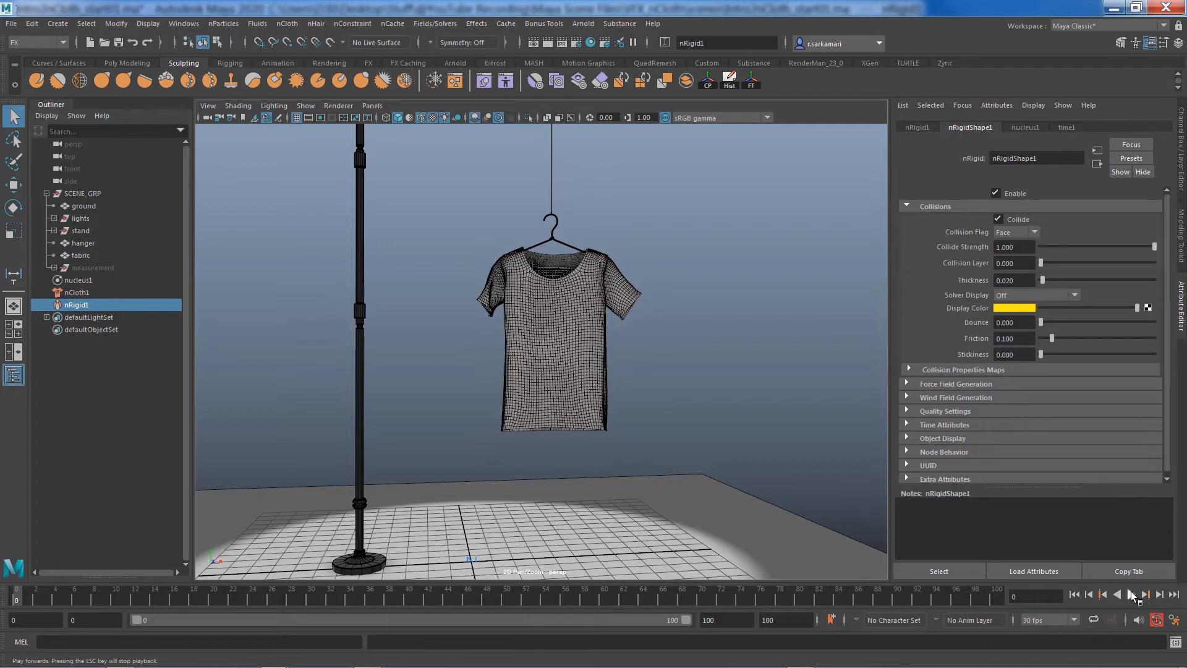
left_click(1131, 594)
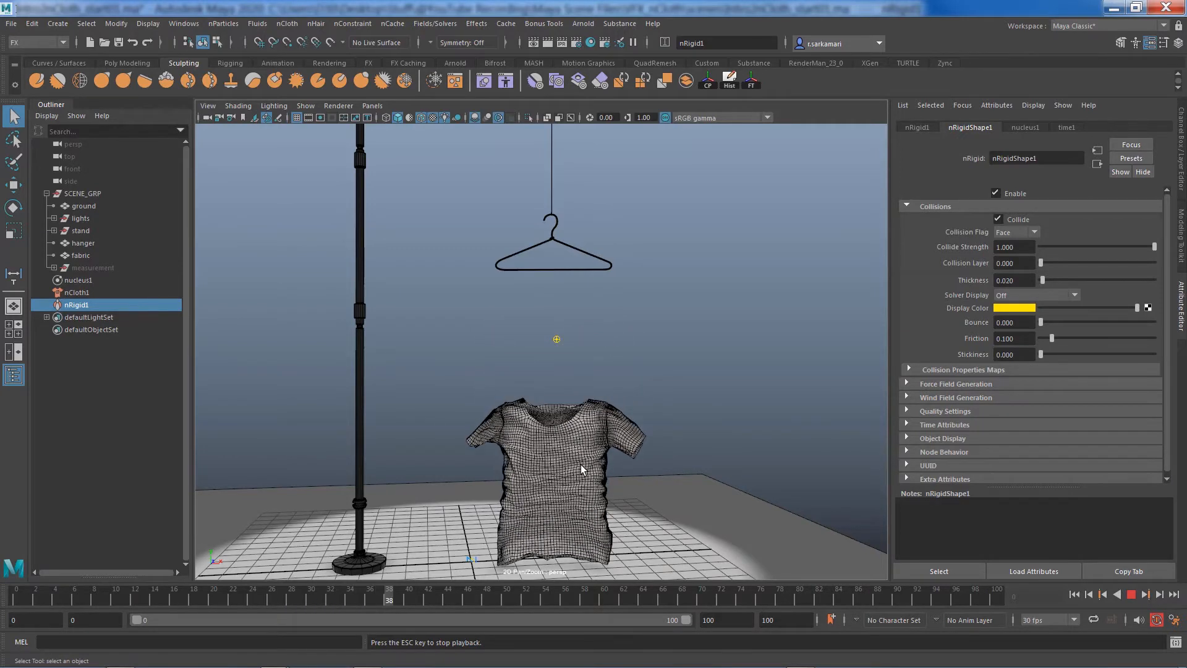
left_click(1131, 595)
left_click(1073, 595)
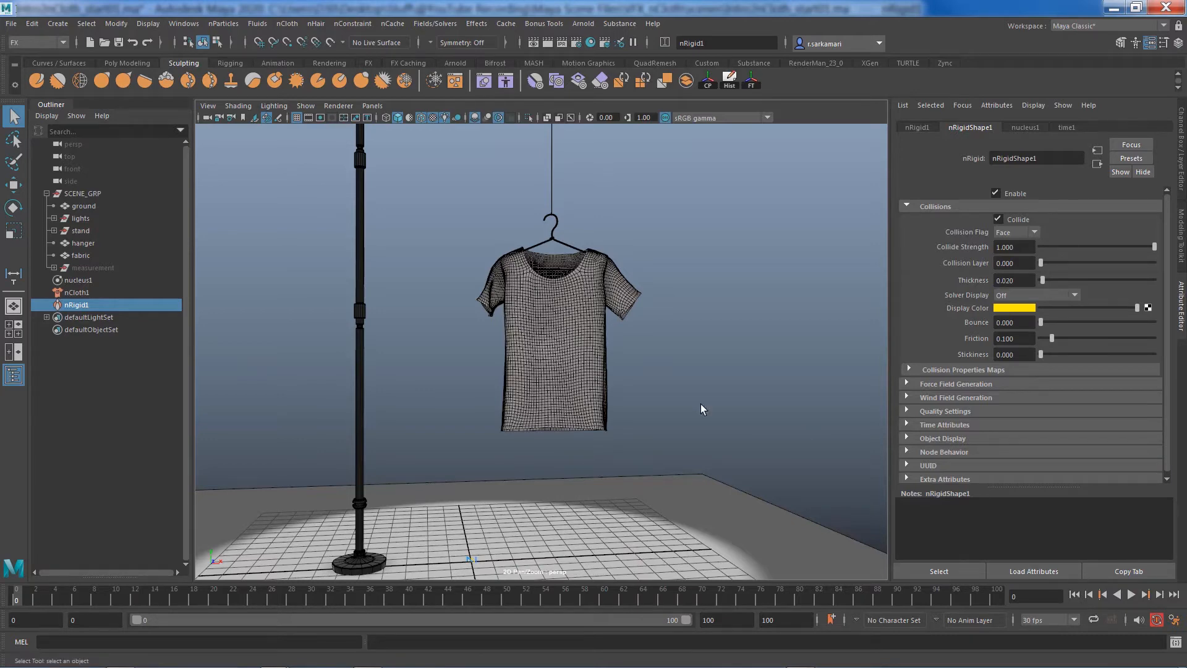
- Enable Use Plane in the Ground Plane settings of nucleus1
left_click(73, 280)
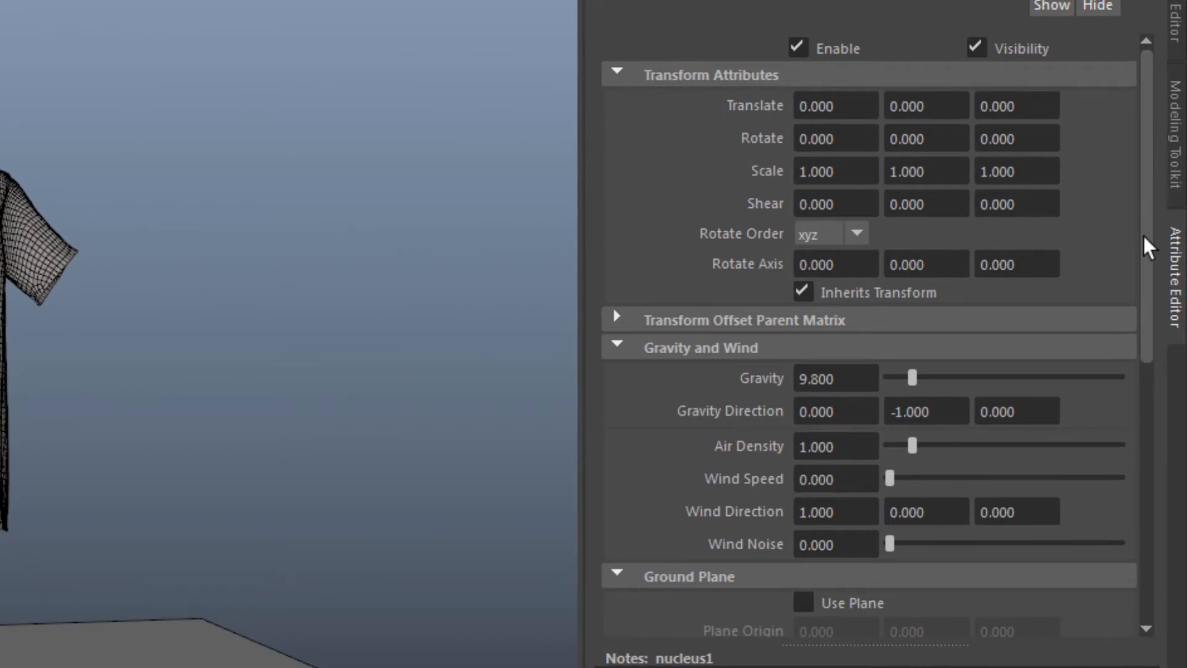
left_click_drag(1145, 244, 1144, 455)
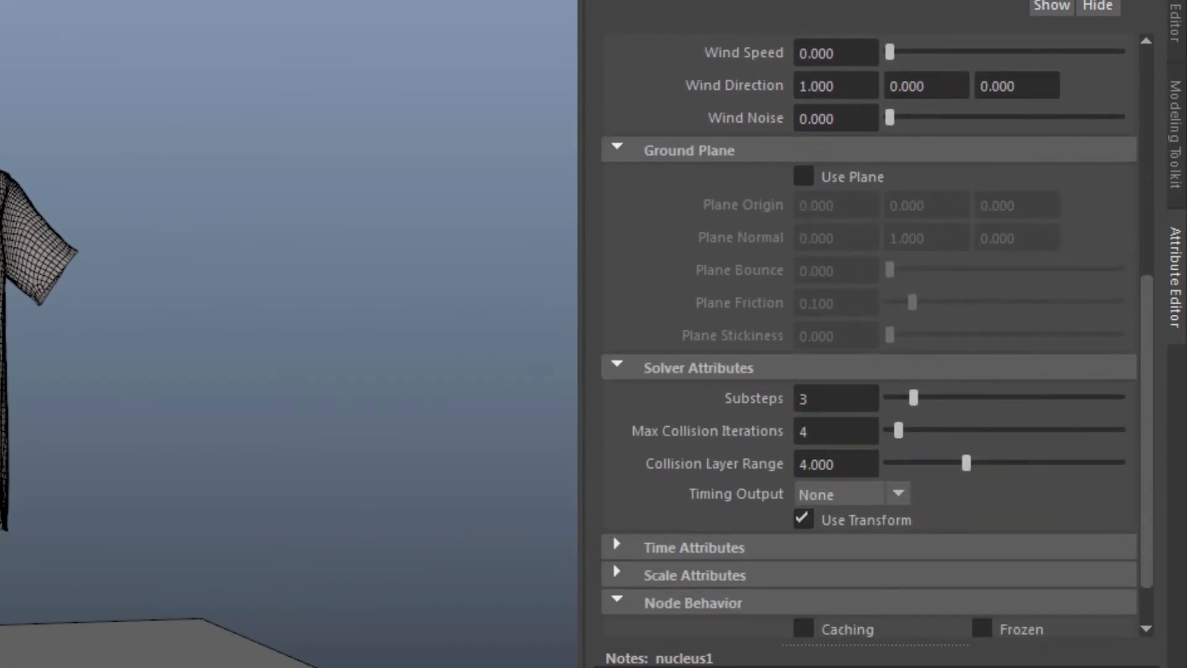
left_click(804, 176)
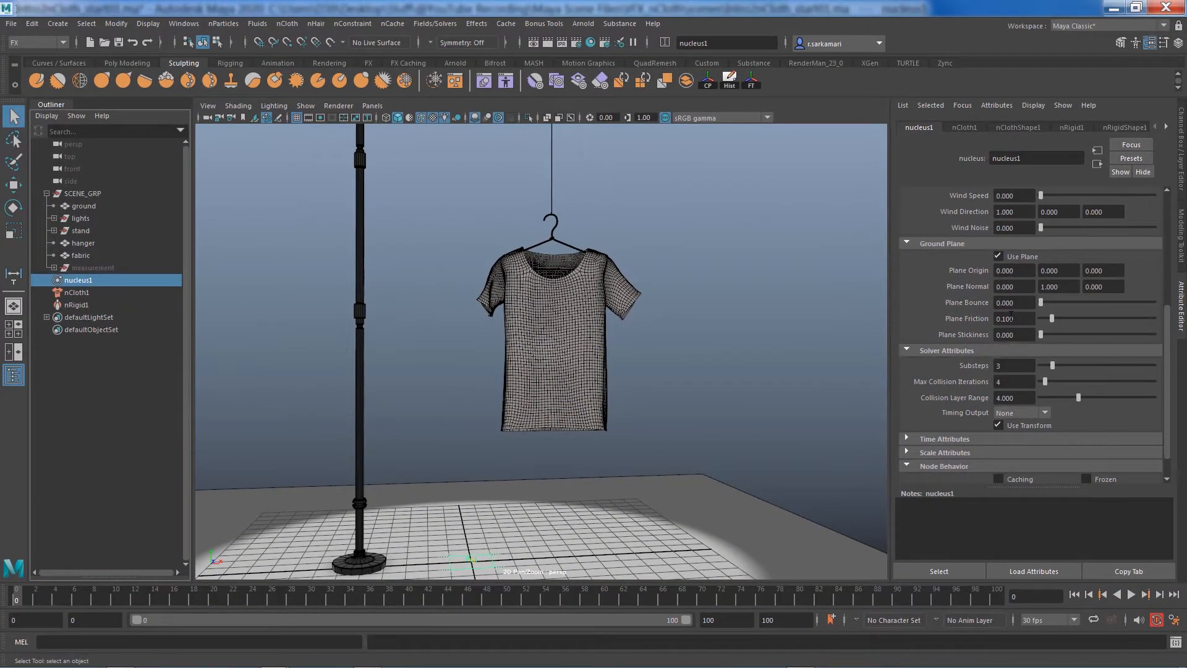
- Test the ground plane by playing the simulation until the shirt lands on the floor, and rewind to the start
left_click(1128, 594)
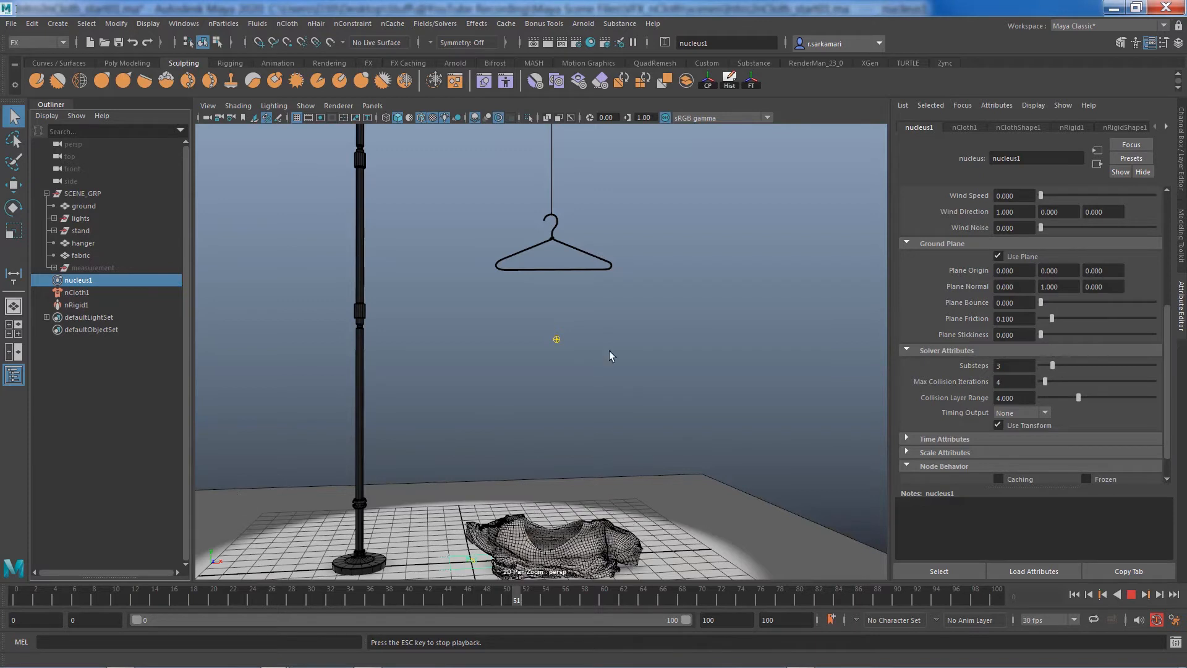
left_click(1130, 594)
middle_click_drag(638, 468, 649, 429)
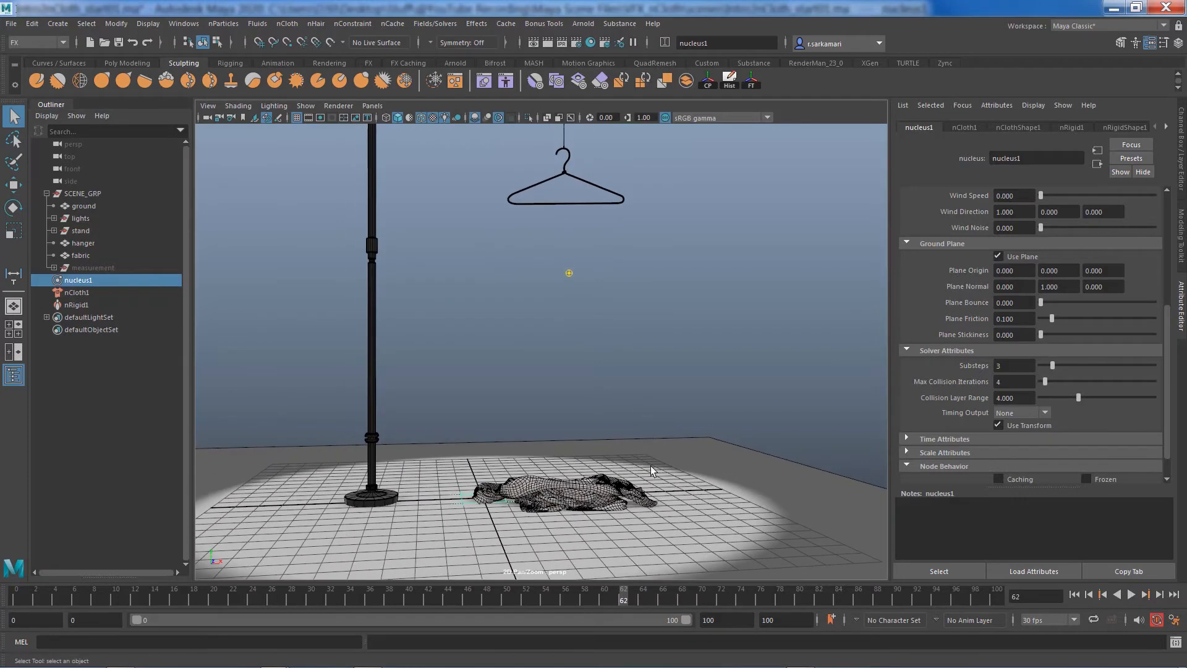
left_click(1075, 594)
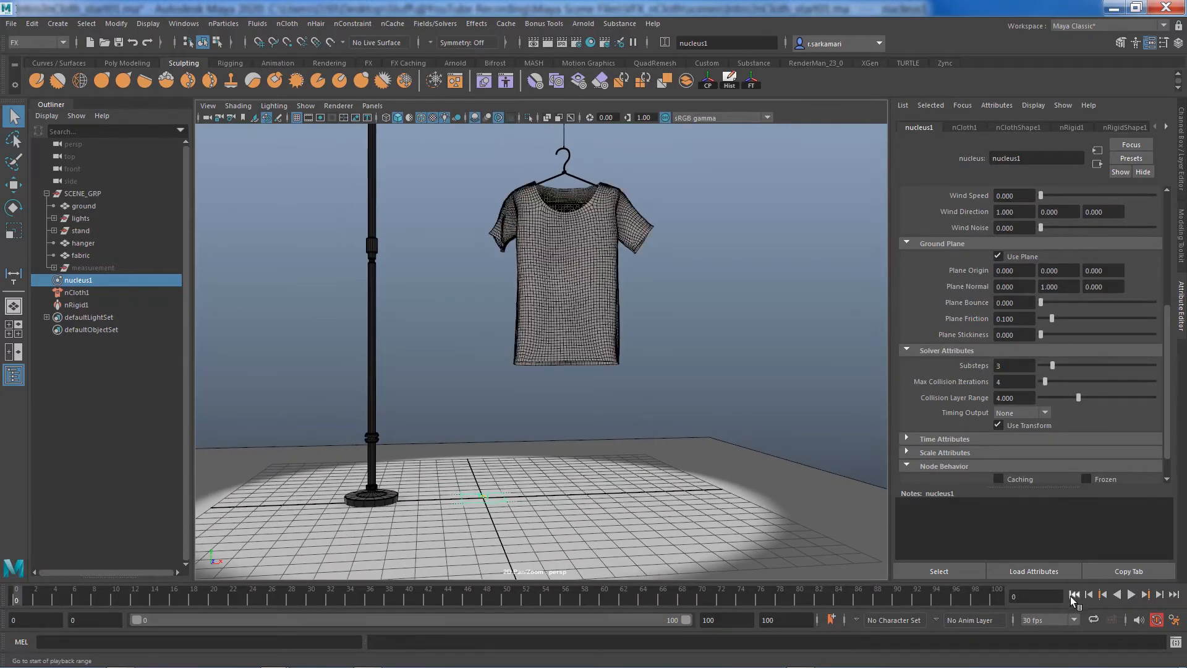
middle_click_drag(485, 424, 491, 436)
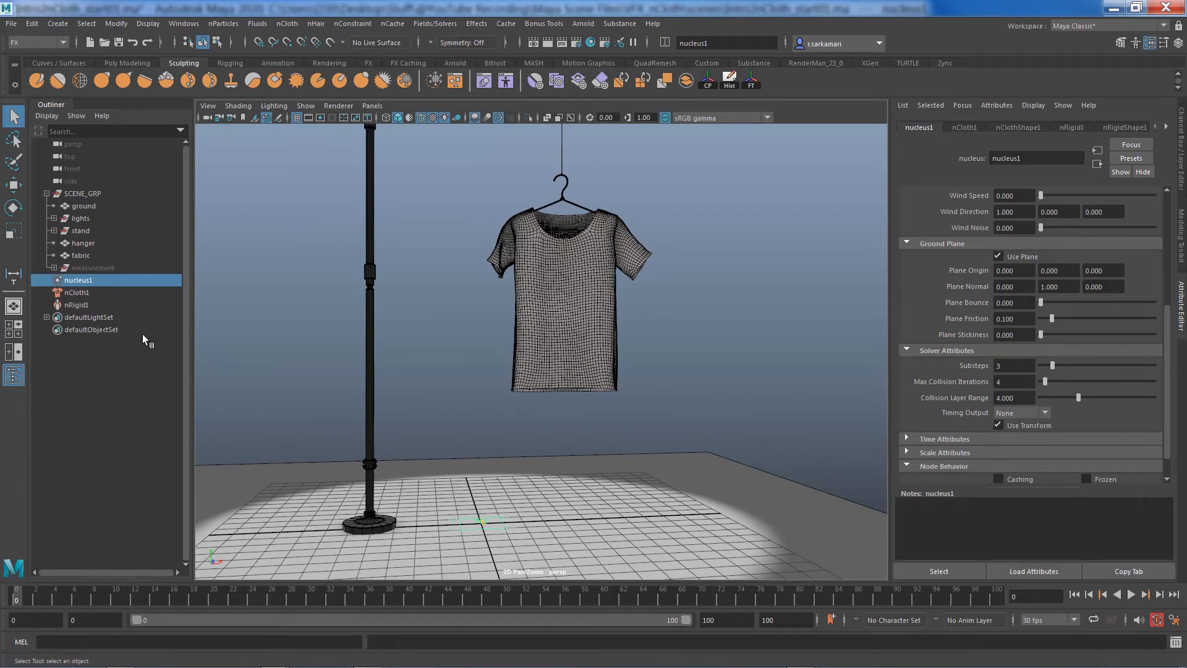
- Unhide the measurement group beside the T-shirt, view it together with the floor, and select the fabric mesh
left_click(89, 267)
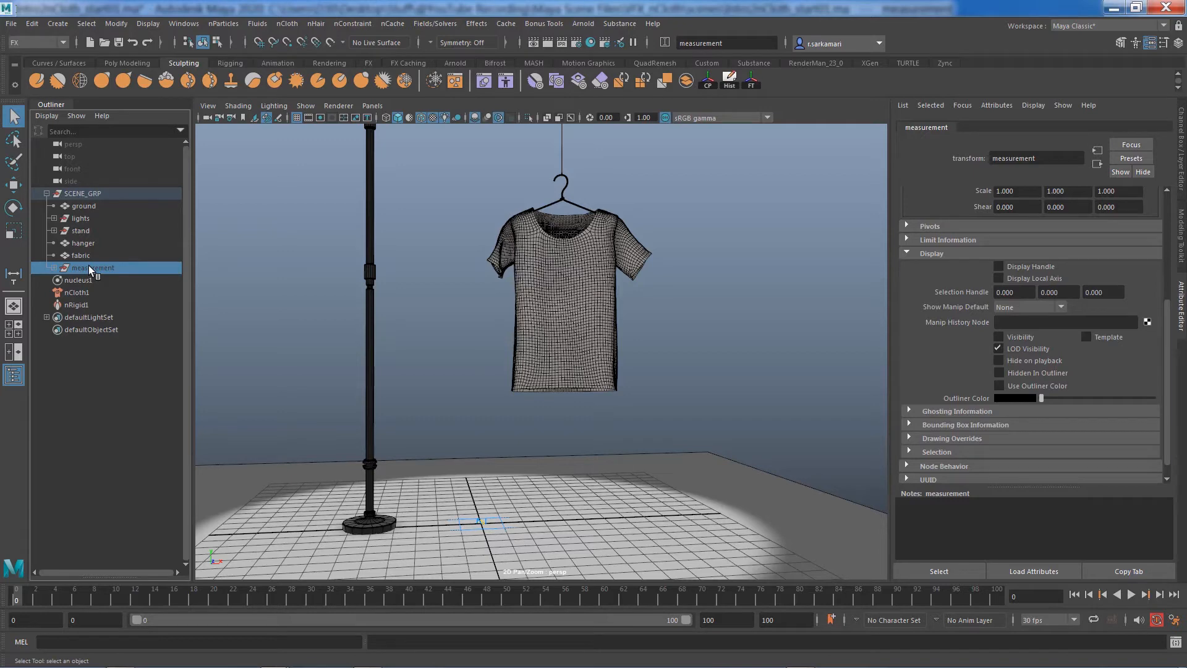
key("h")
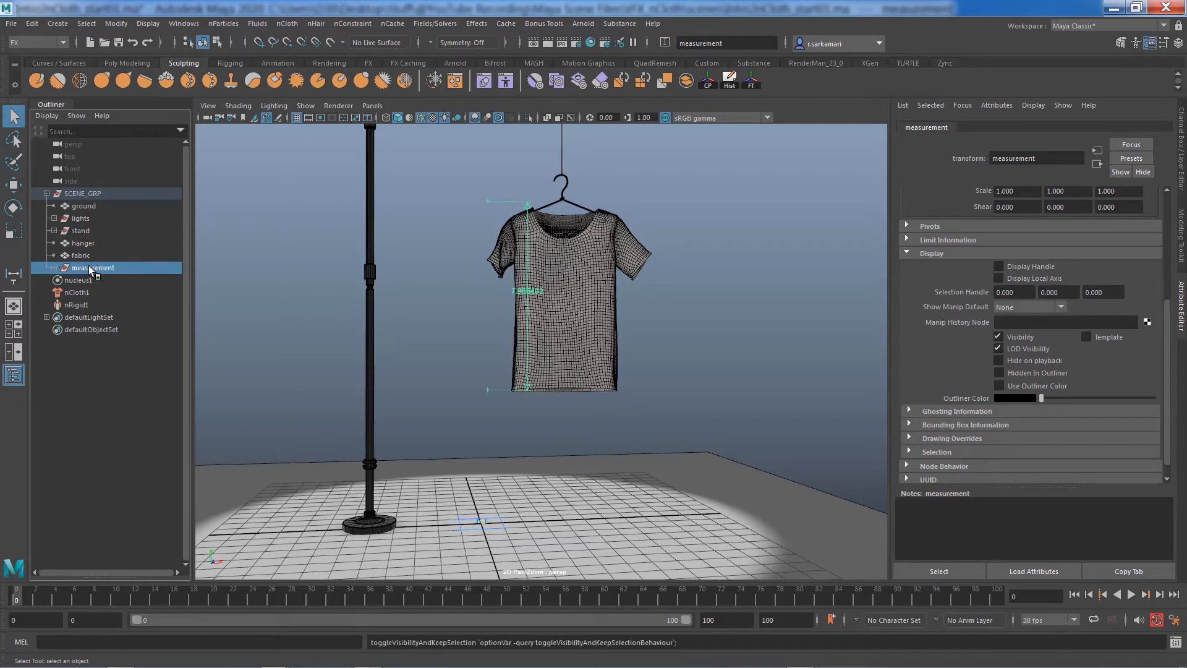
right_click_drag(410, 292, 450, 303, "alt")
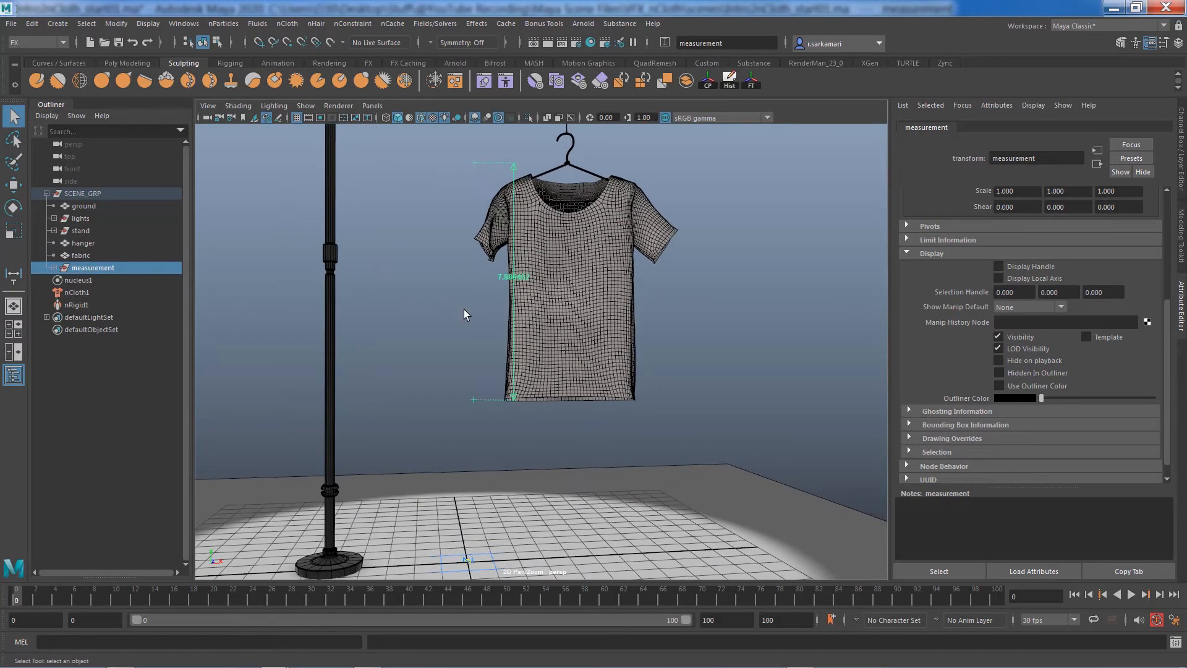
middle_click_drag(466, 315, 472, 334, "alt")
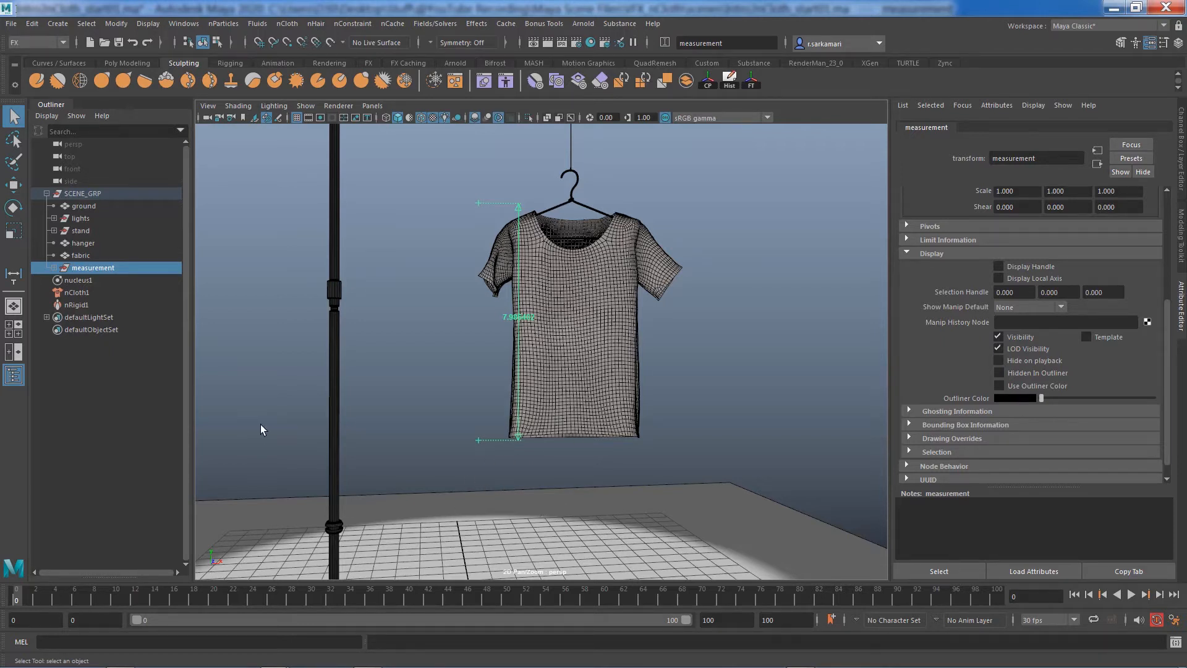
left_click_drag(487, 450, 523, 459, "alt")
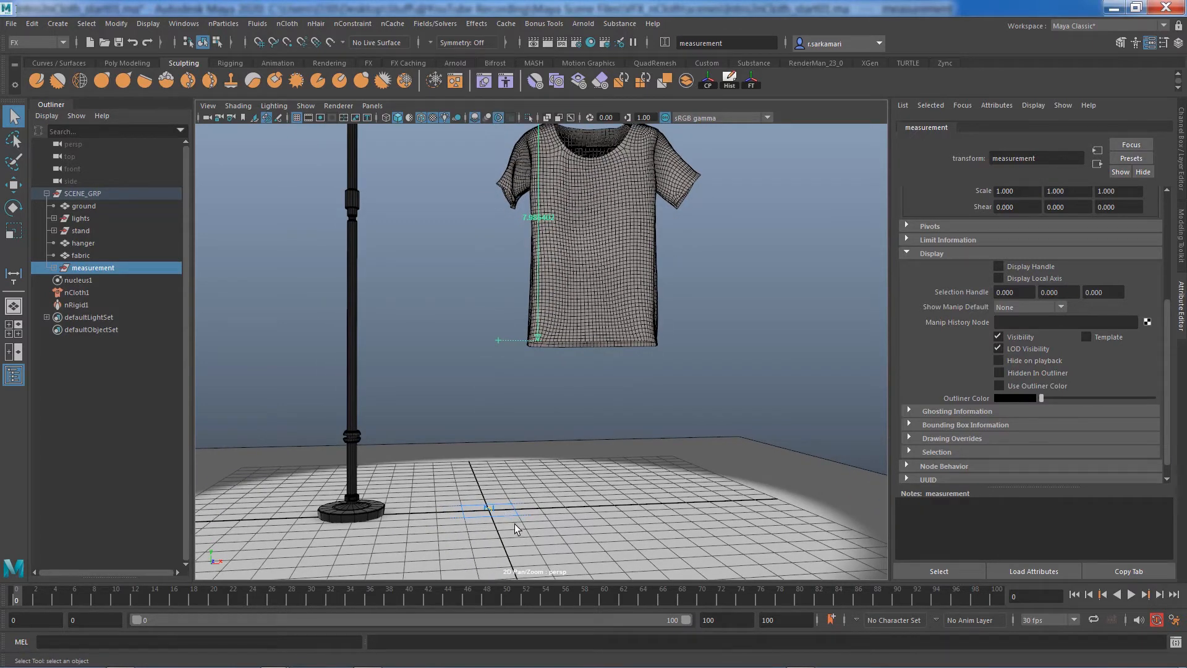
mouse_move(511, 522)
middle_mouse_down("alt")
mouse_move(496, 500)
mouse_move(497, 525)
middle_mouse_up("alt")
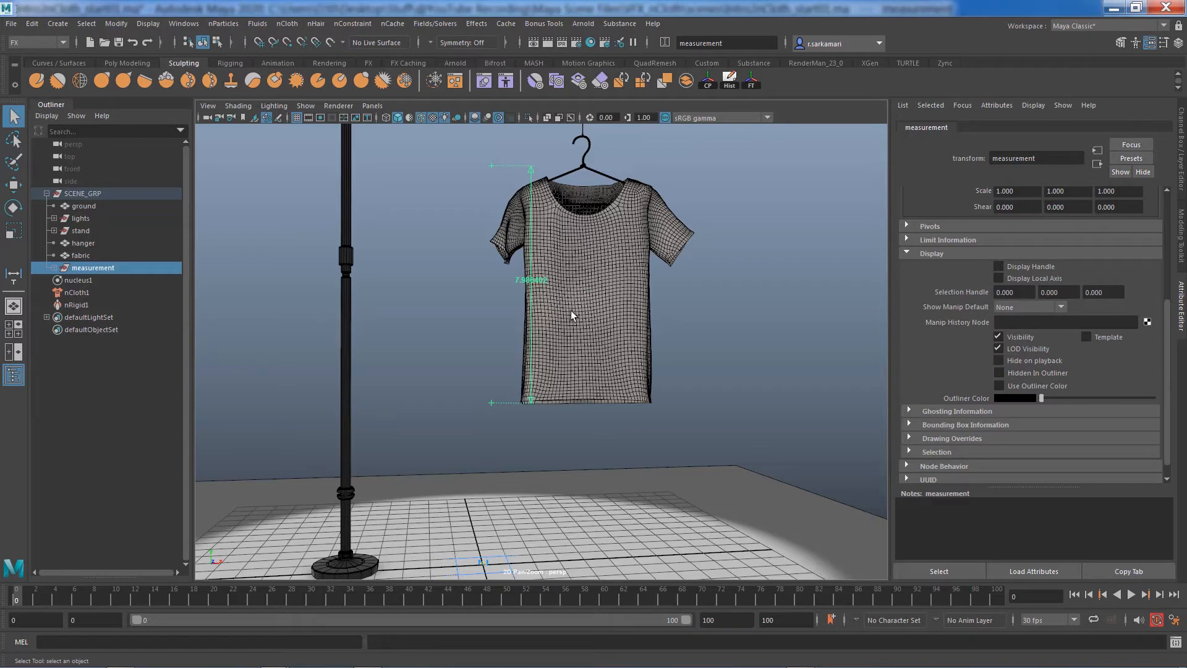
middle_click_drag(570, 311, 569, 355, "alt")
scroll(569, 354, "down", 1)
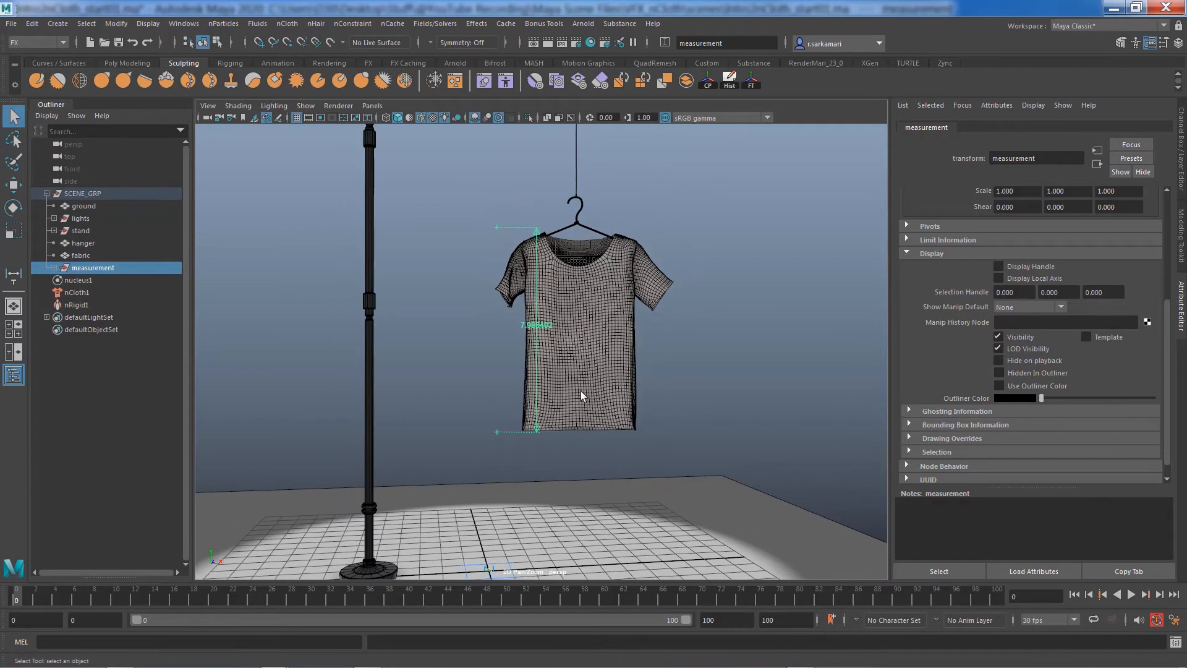
left_click(581, 349)
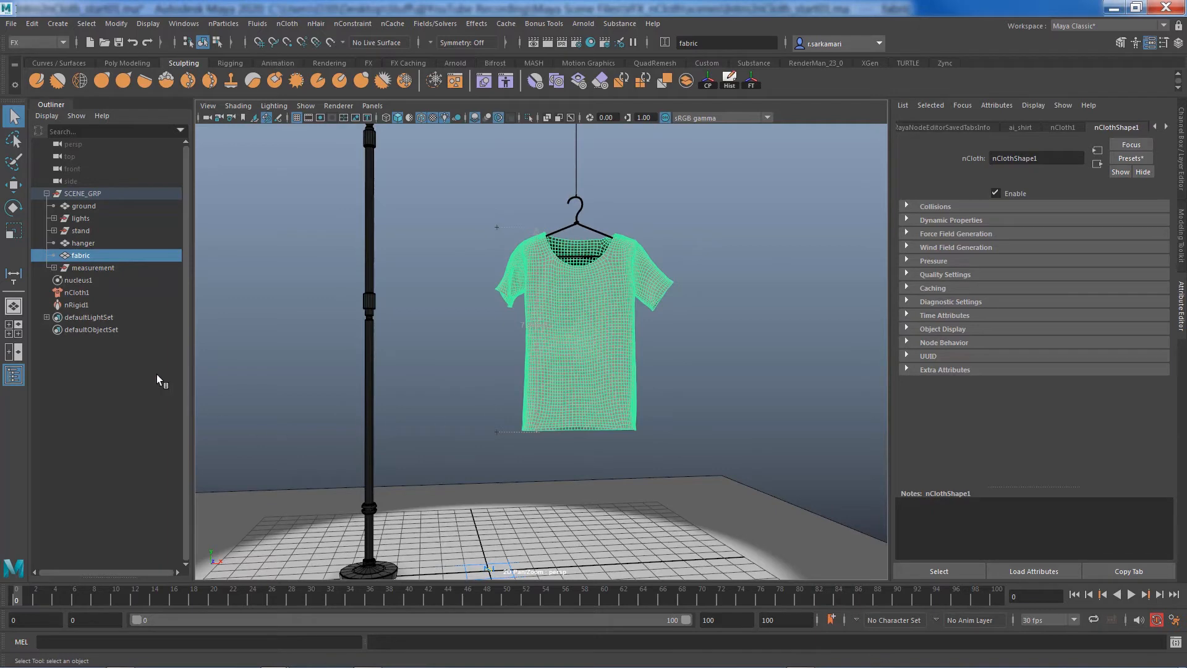
- Set nucleus1's Space Scale to 0.1 in the Scale Attributes and play the simulation
left_click(80, 281)
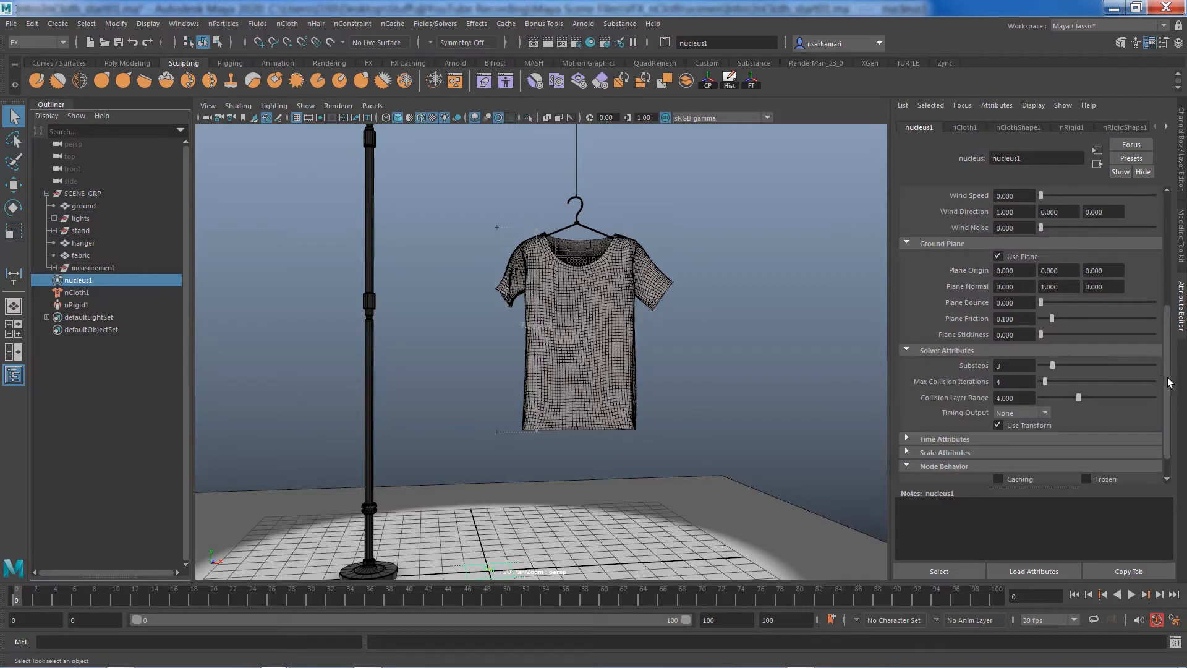
scroll(1170, 383, "down", 2)
left_click(938, 424)
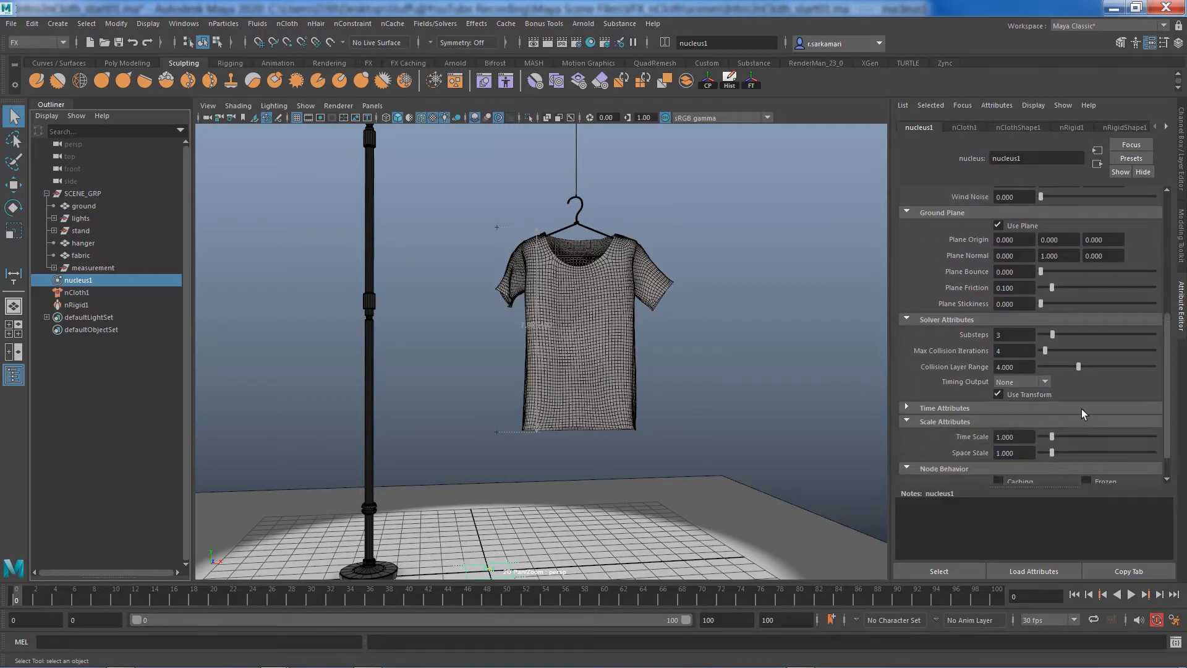
scroll(1165, 402, "down", 2)
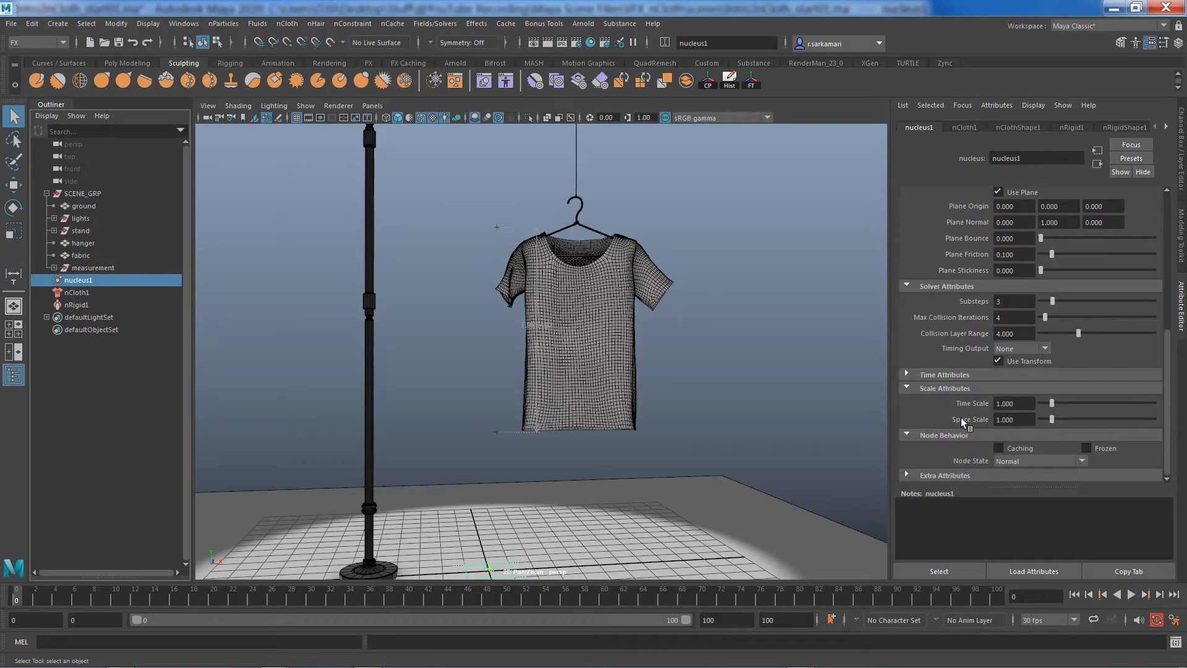
left_click(1015, 419)
type("0.2")
key("Return")
left_click(1130, 594)
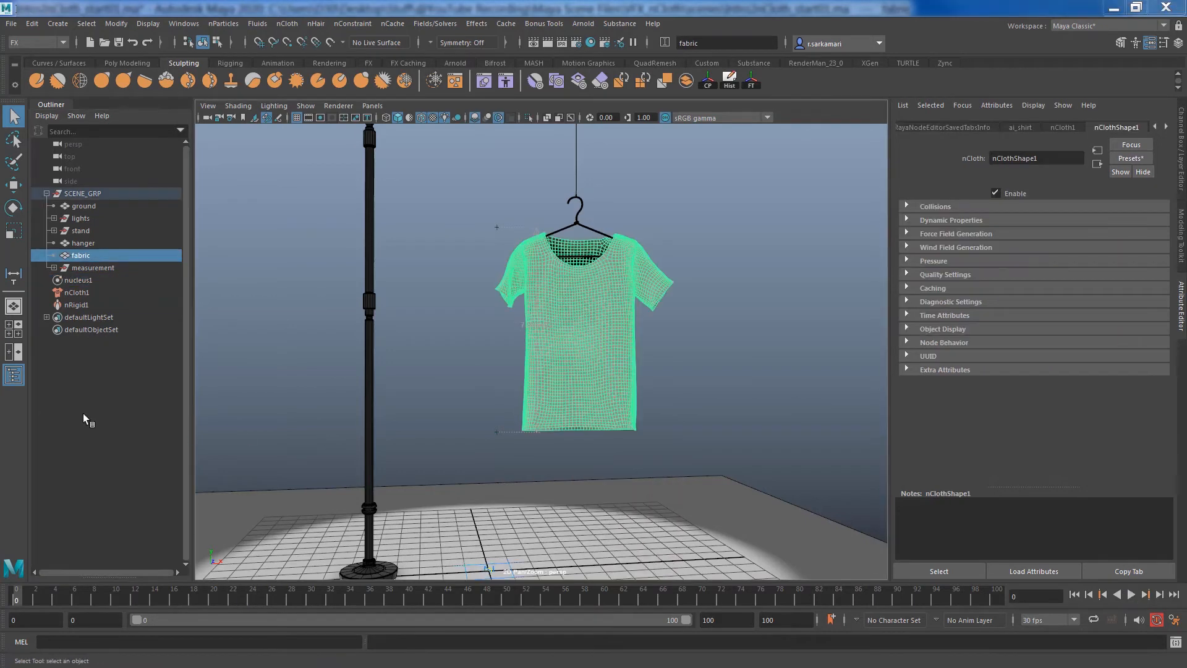
- Review nucleus1's Space Scale, Gravity and Gravity Direction attributes
left_click(78, 281)
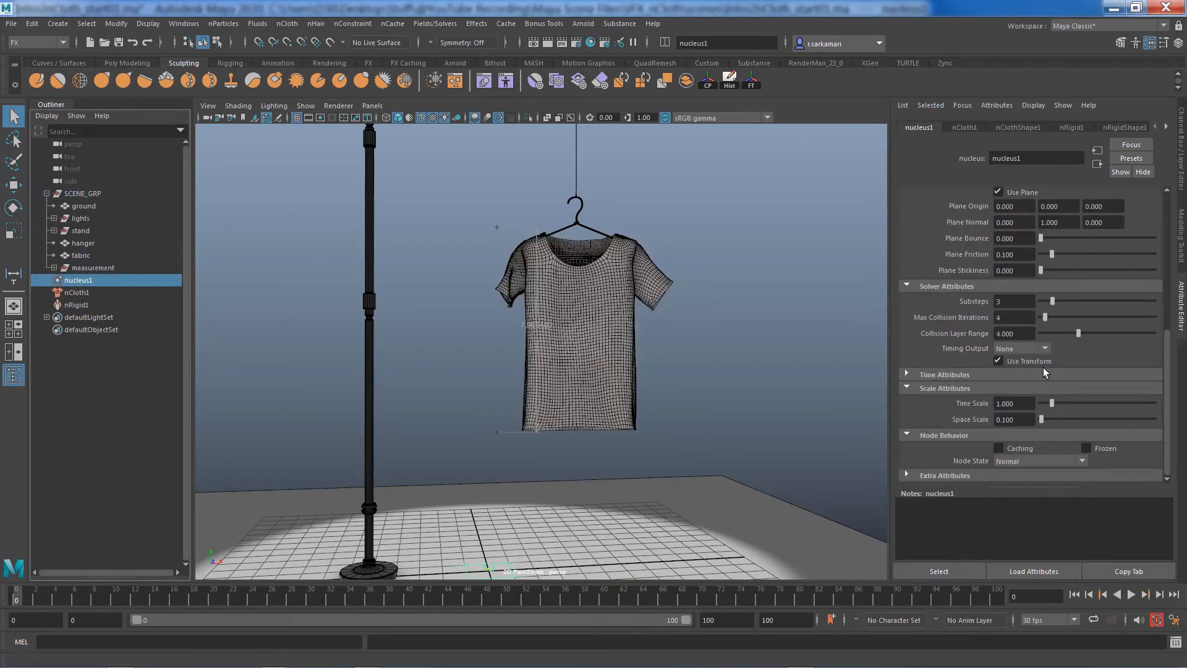
left_click_drag(1170, 406, 1176, 267)
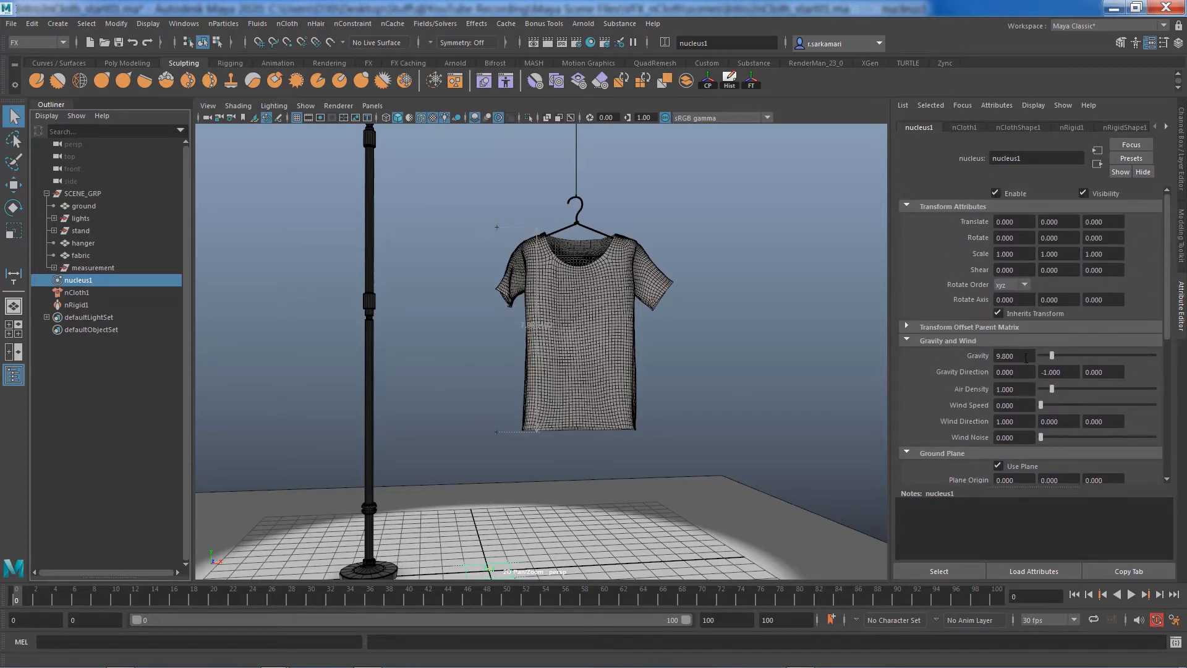
left_click_drag(1025, 358, 987, 354)
left_click_drag(1071, 376, 995, 377)
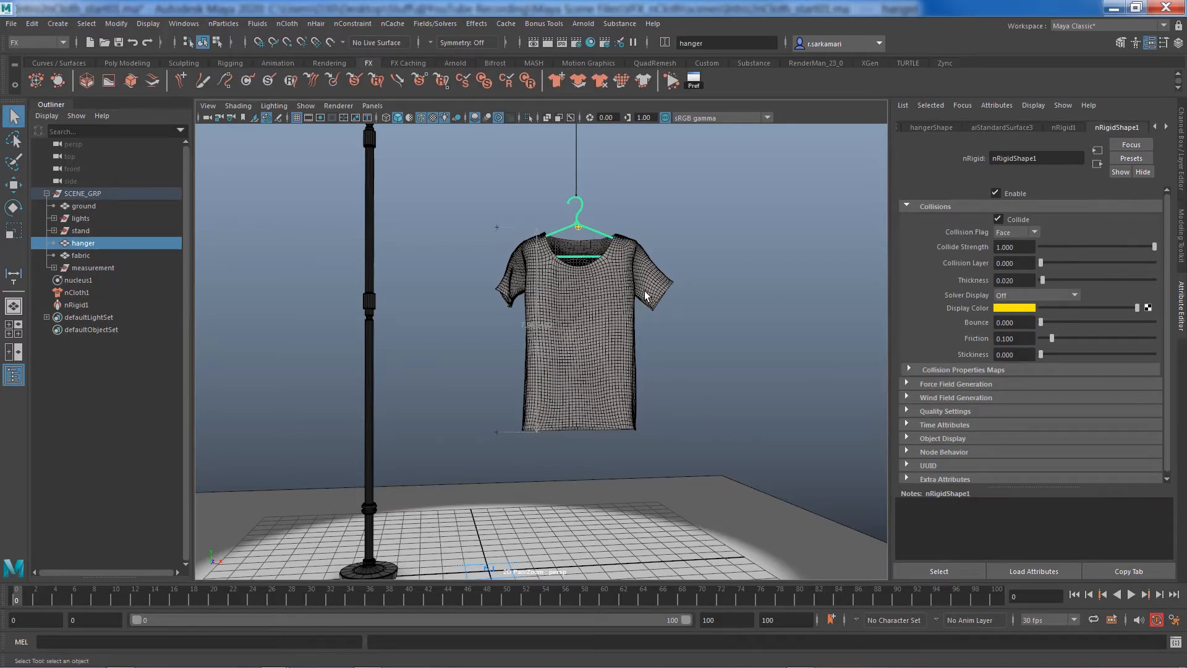
- Replace the shirt's nClothShape1 settings with the heavyDenim preset
left_click(616, 297)
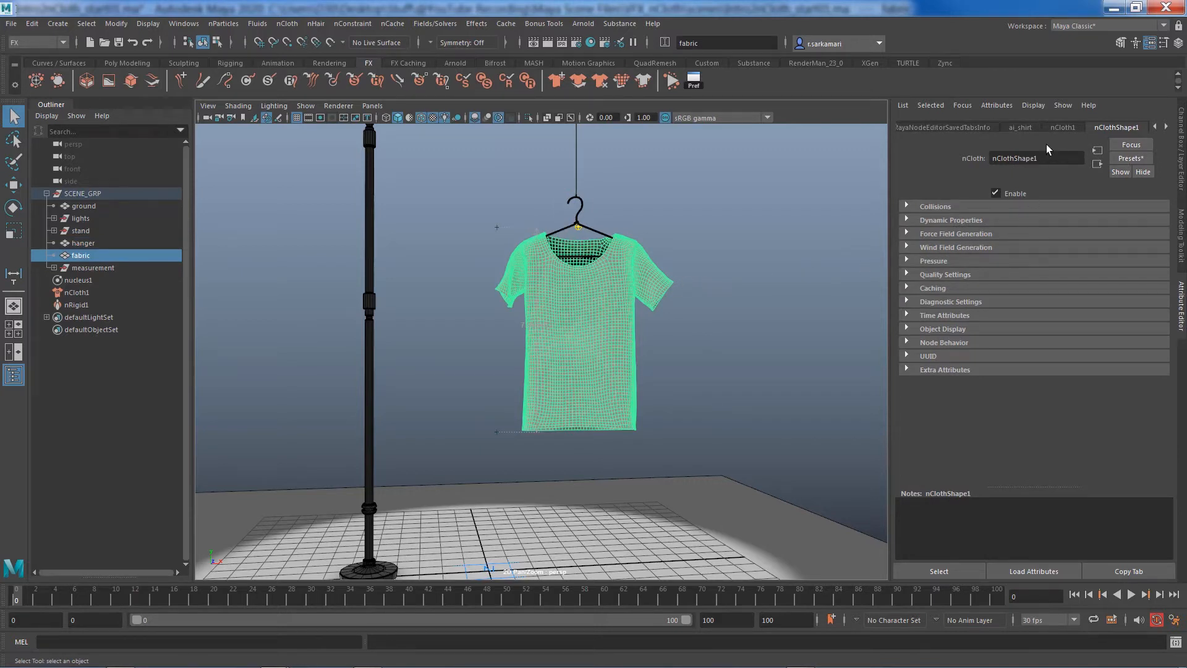
left_click(1131, 157)
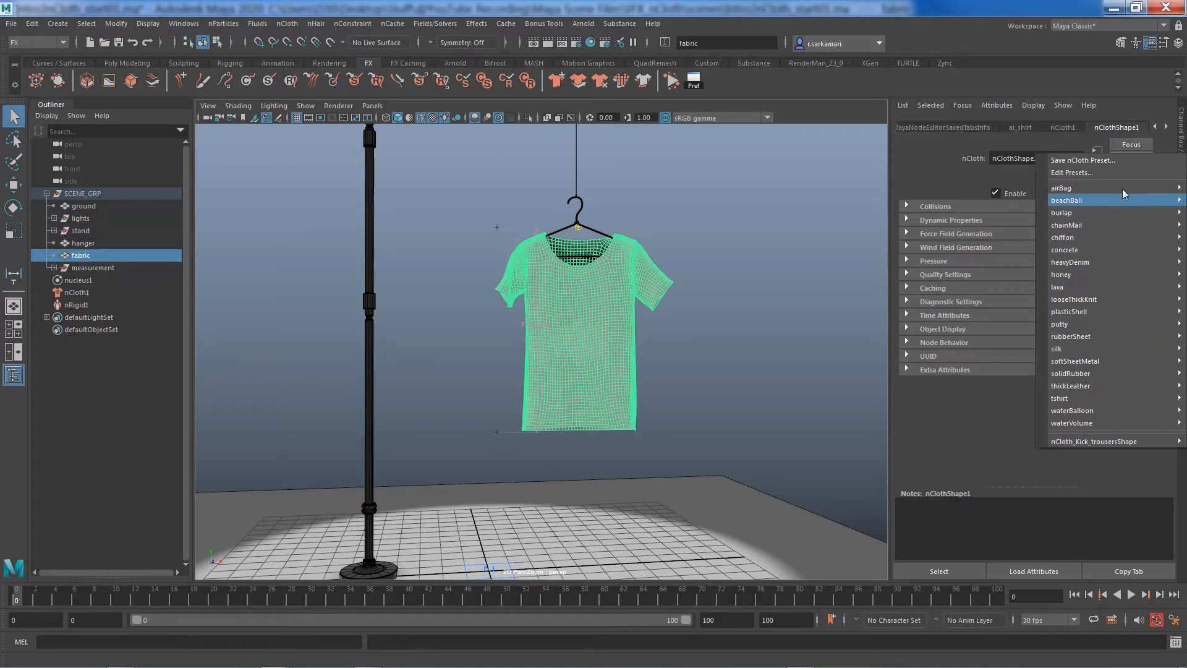
mouse_move(1099, 260)
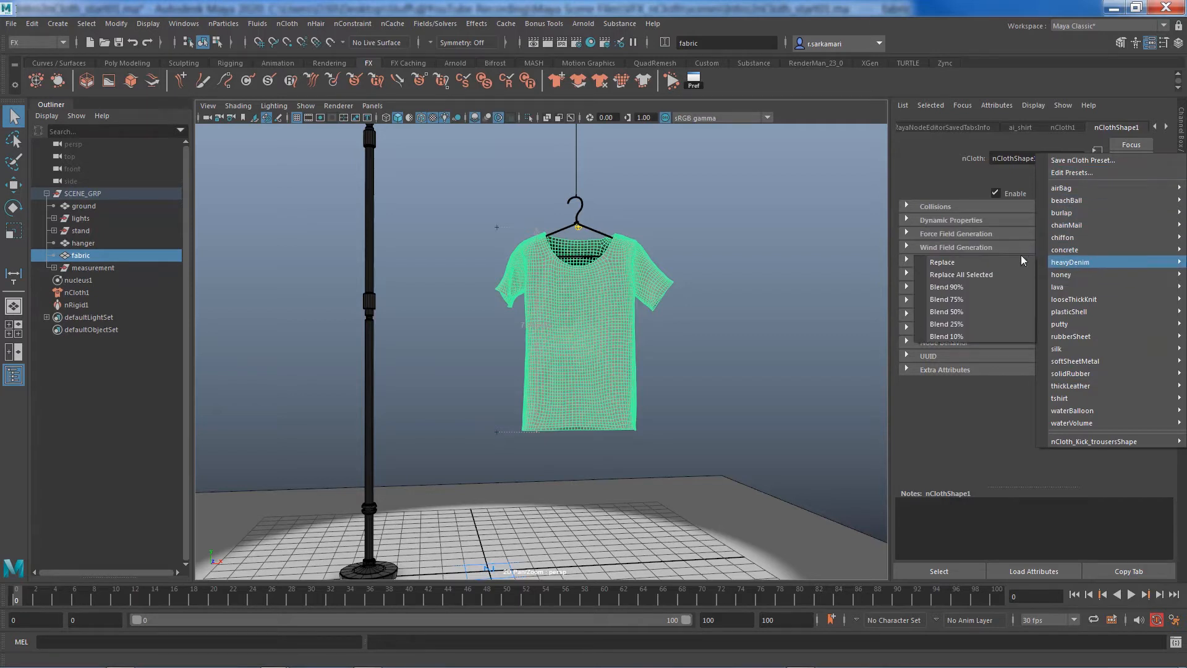
left_click(1006, 259)
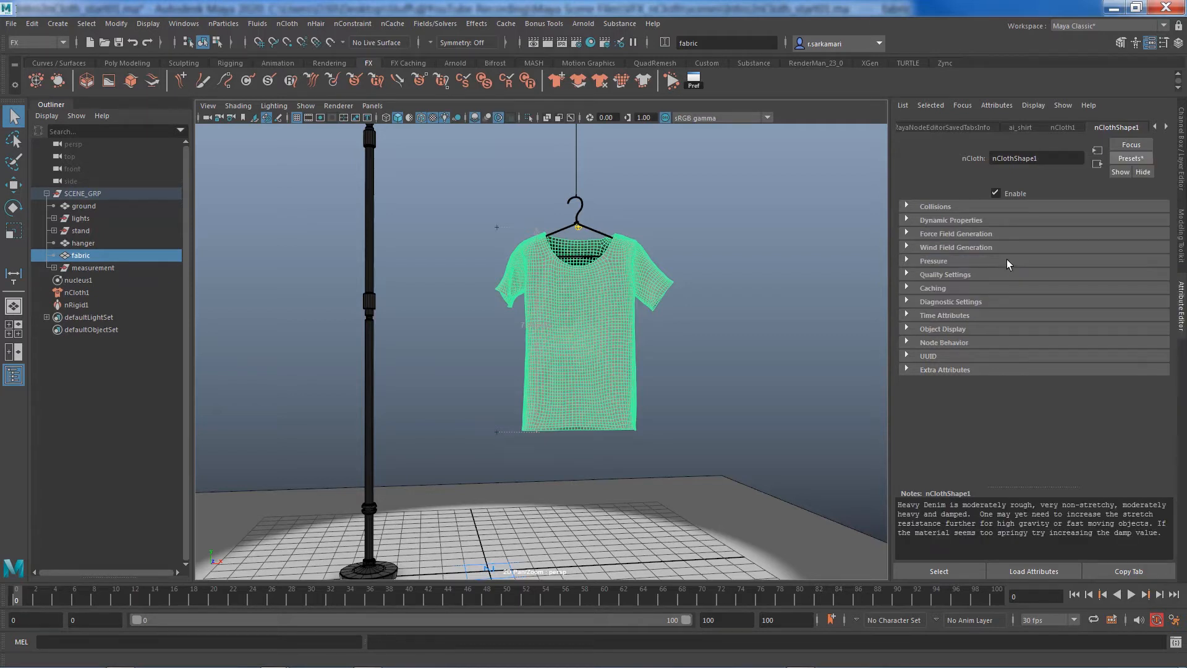
- Play the shirt simulation with the heavyDenim settings to about frame 10, and rewind to the start
left_click(1131, 594)
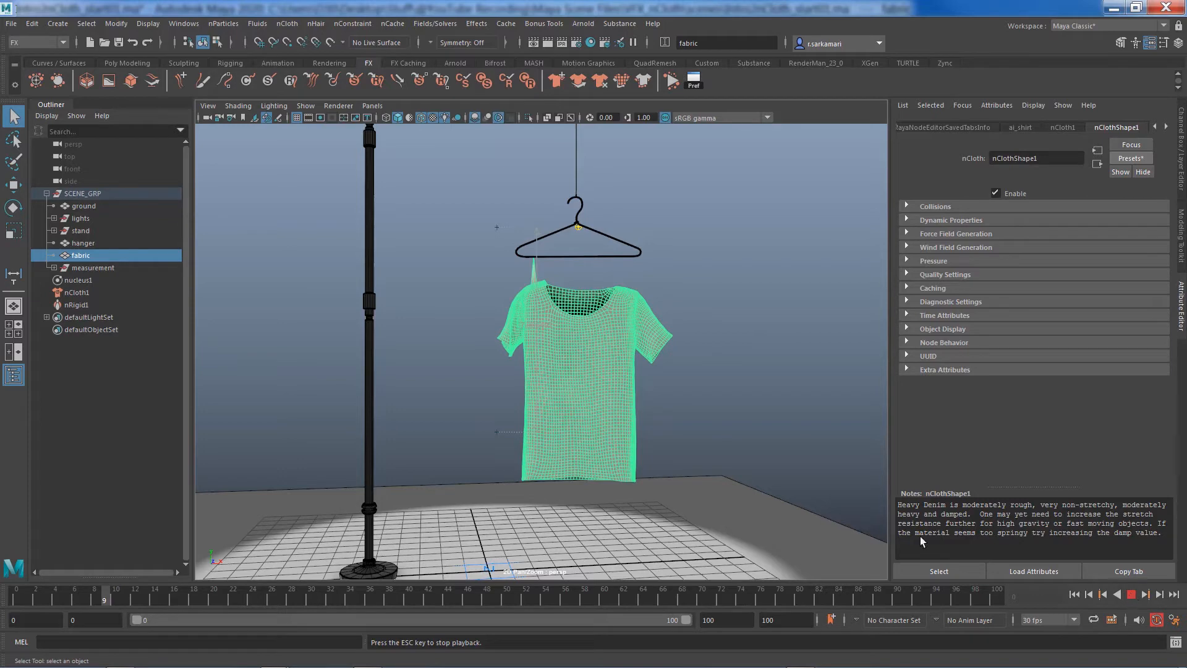
key("Escape")
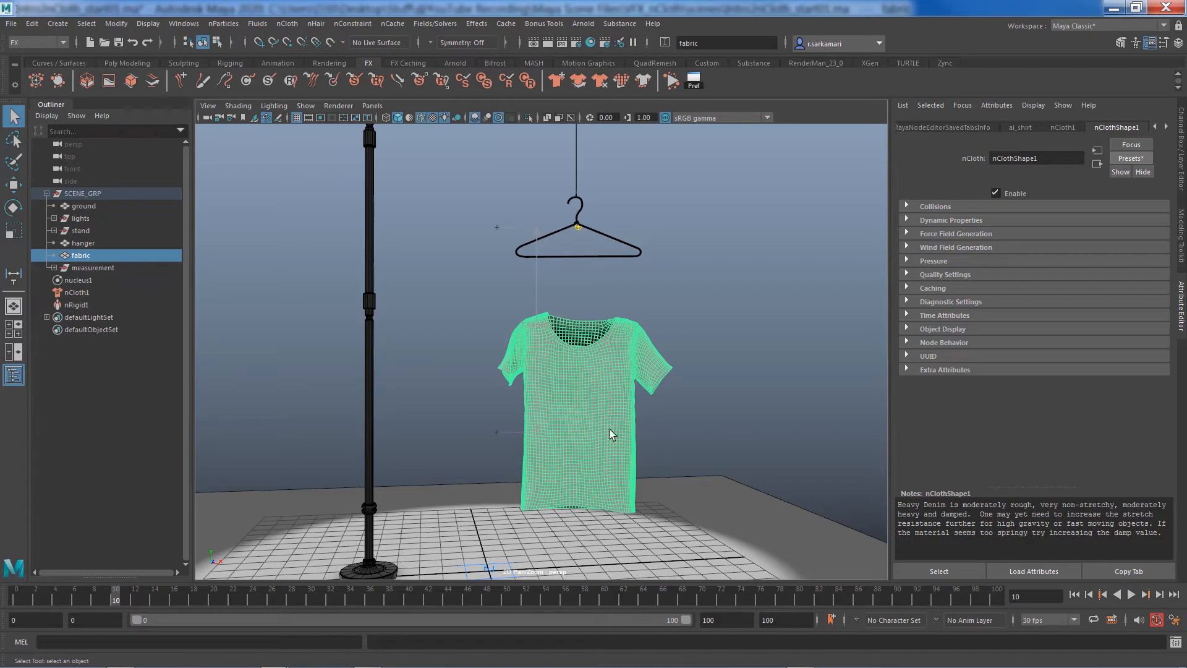
left_click(1074, 594)
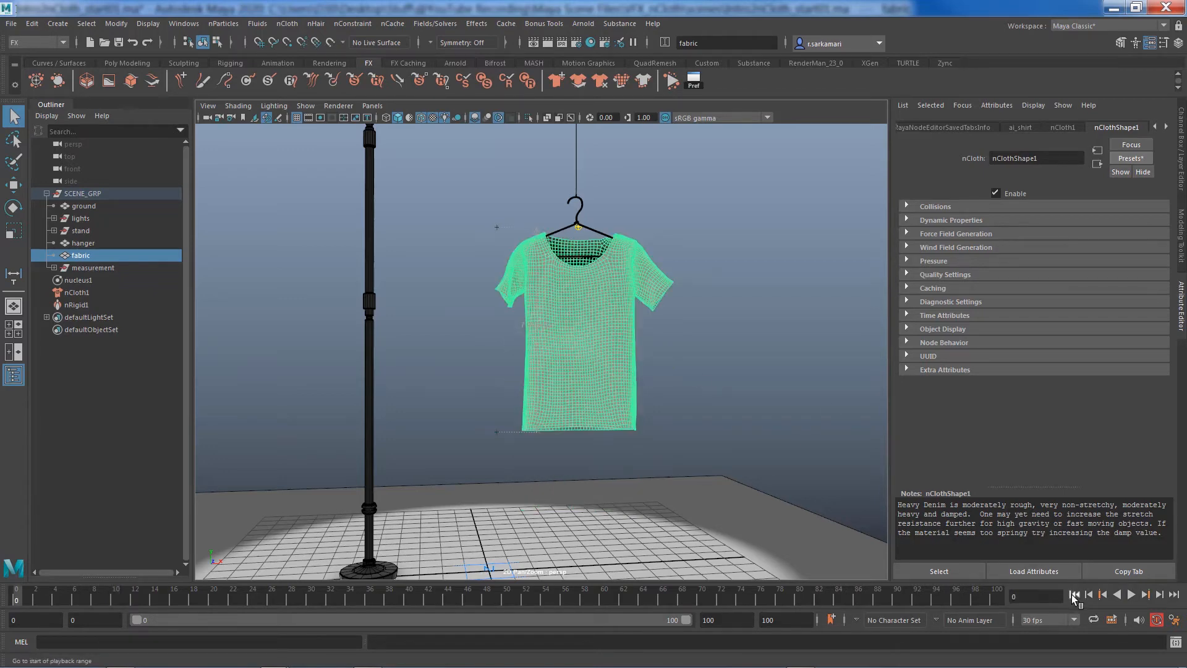
- Replace the shirt's nClothShape1 settings with the tshirt preset
left_click(1140, 158)
mouse_move(1092, 391)
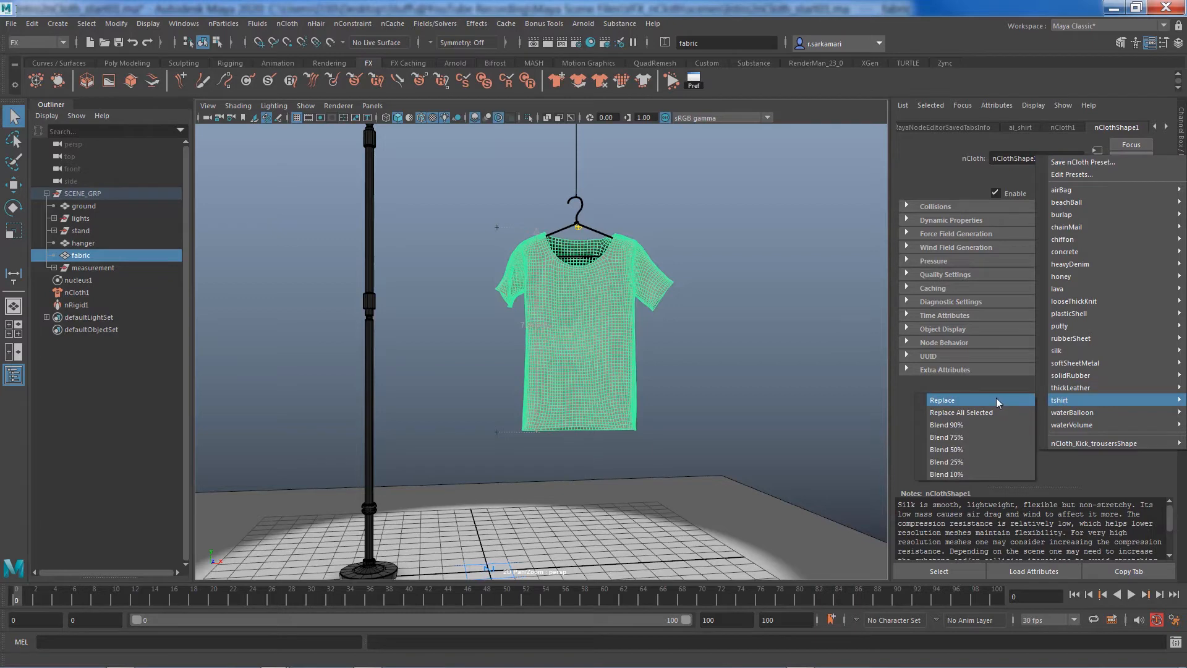
left_click(996, 398)
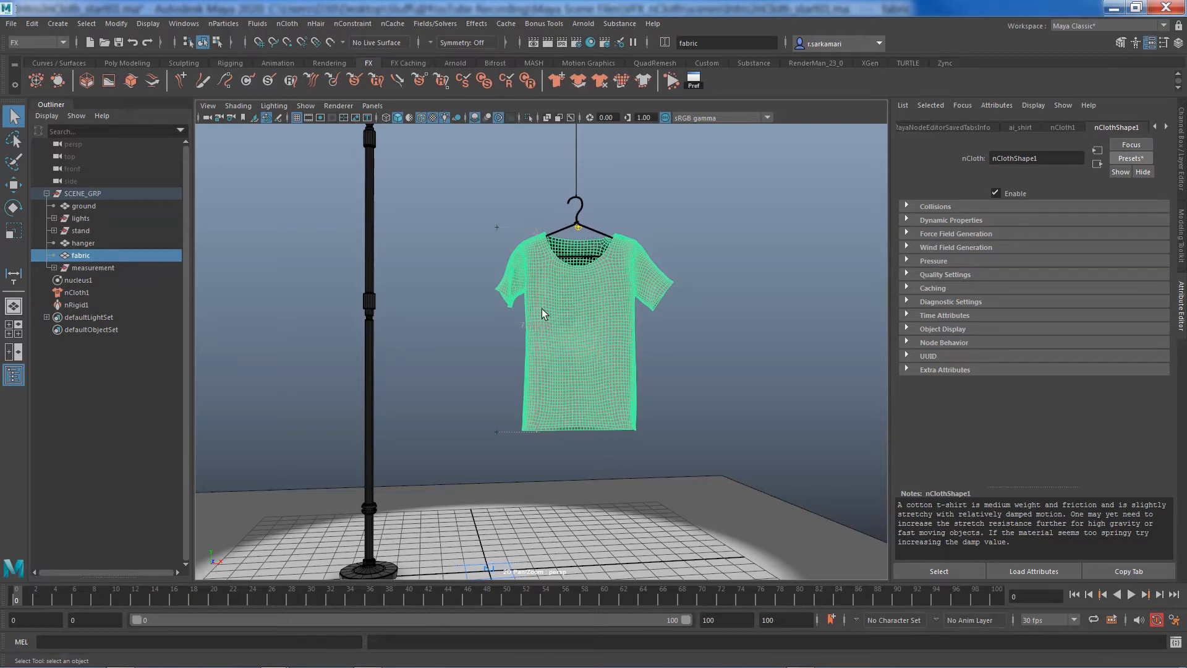
- Keep the nConstraint commands open in a floating window beside a close view of the shirt and hanger
left_click_drag(537, 317, 680, 416)
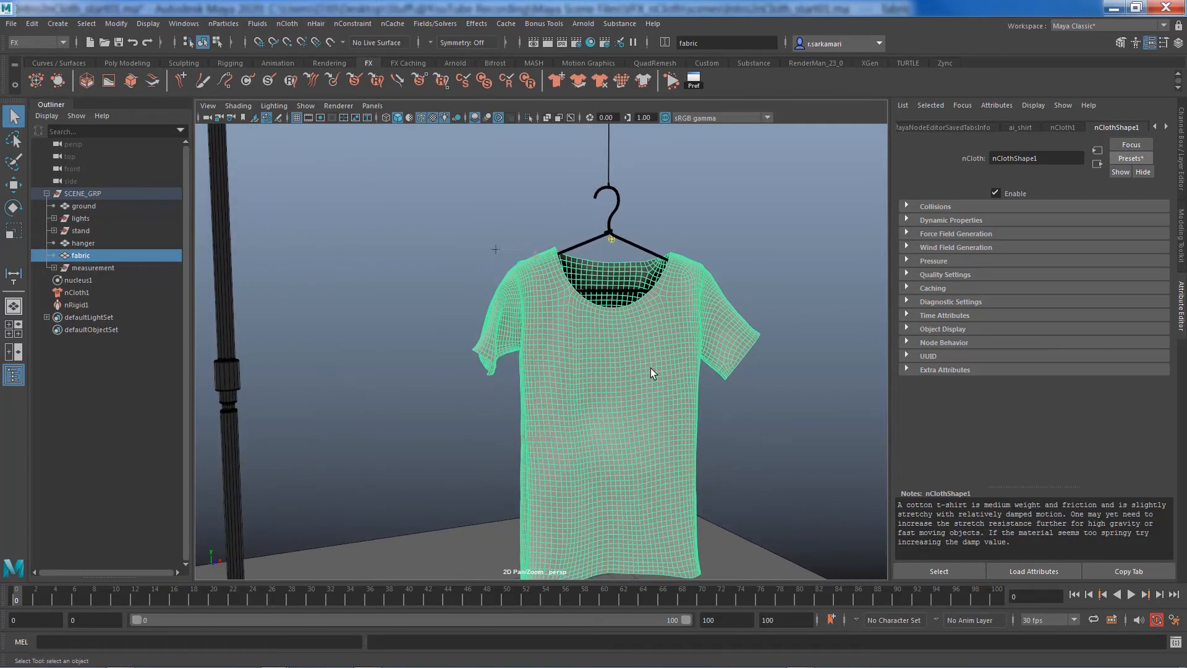
left_click_drag(651, 372, 684, 420)
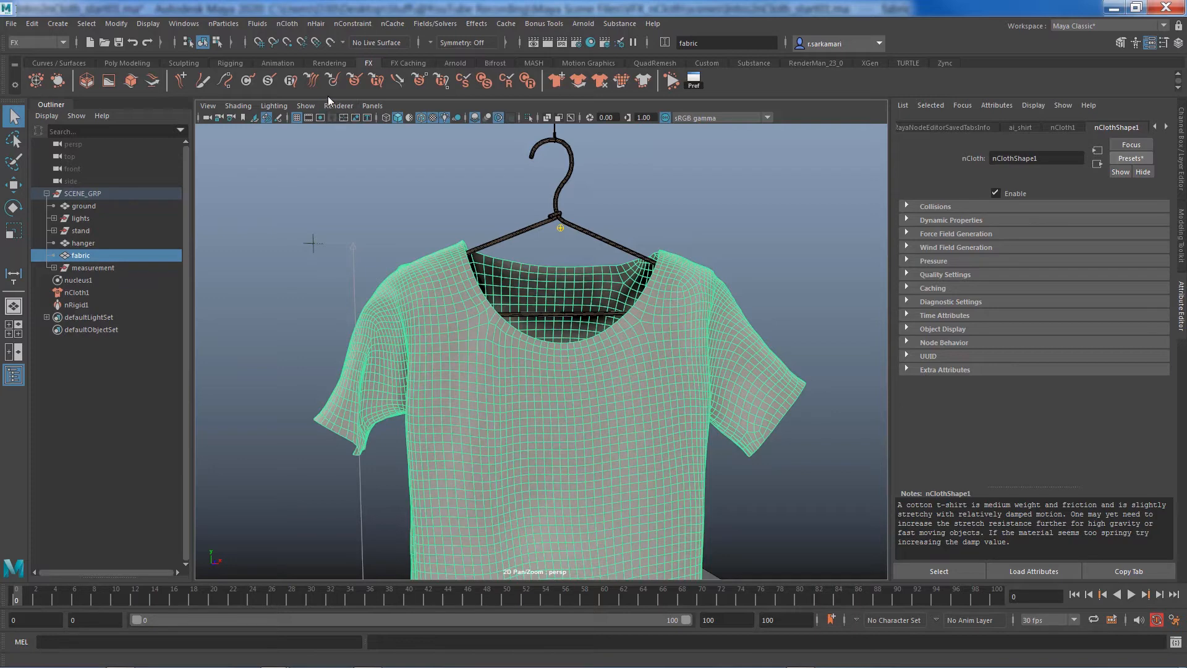
left_click(348, 26)
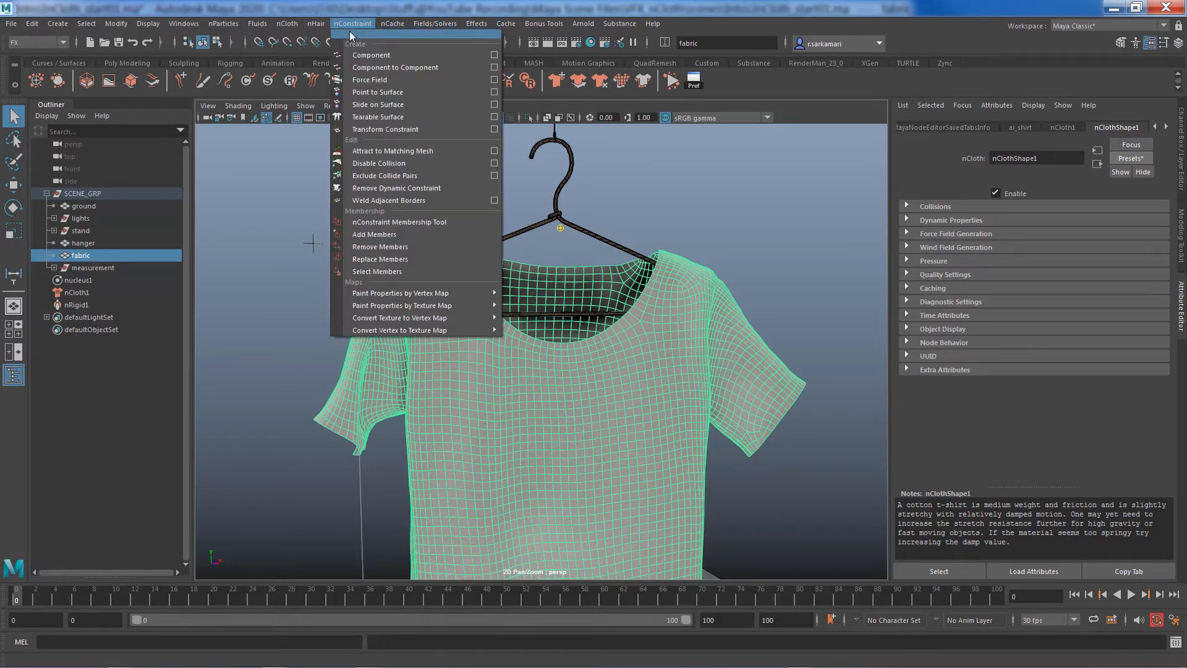
left_click(351, 36)
left_click_drag(241, 97, 192, 224)
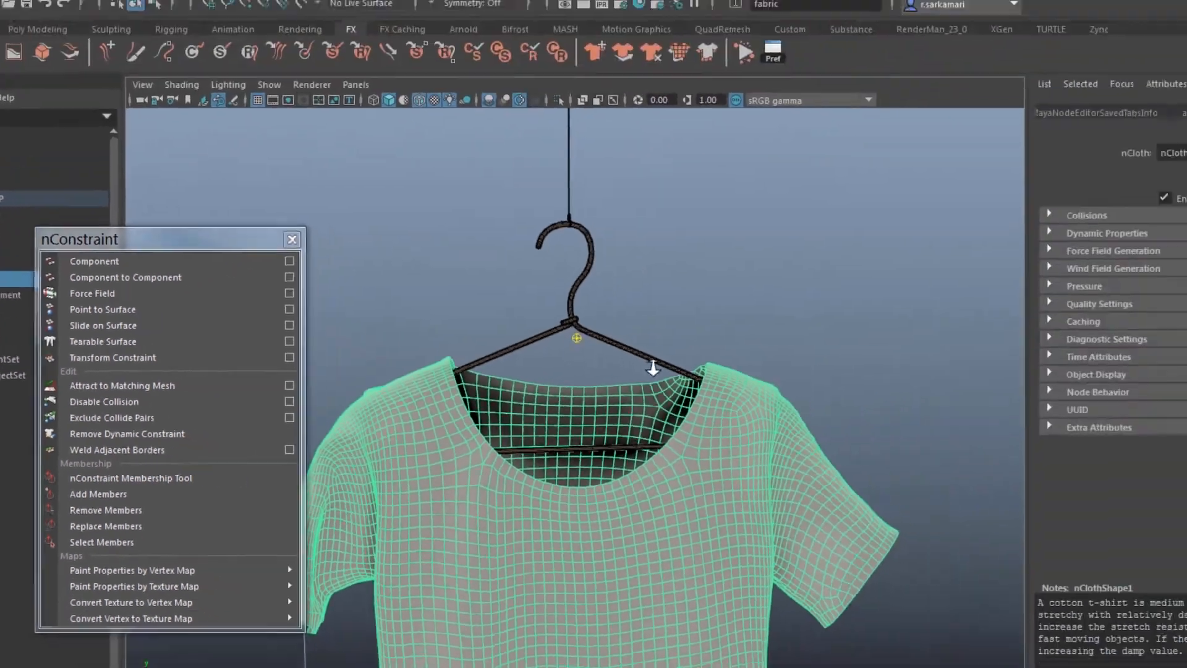
- Select the row of fabric vertices above the hanger arm, from collar to sleeve, on the shoulder farther from the stand
right_click_drag(652, 369, 766, 380, "alt")
middle_click_drag(767, 380, 551, 421, "alt")
left_click_drag(551, 421, 556, 272, "alt")
right_click_drag(555, 282, 525, 276)
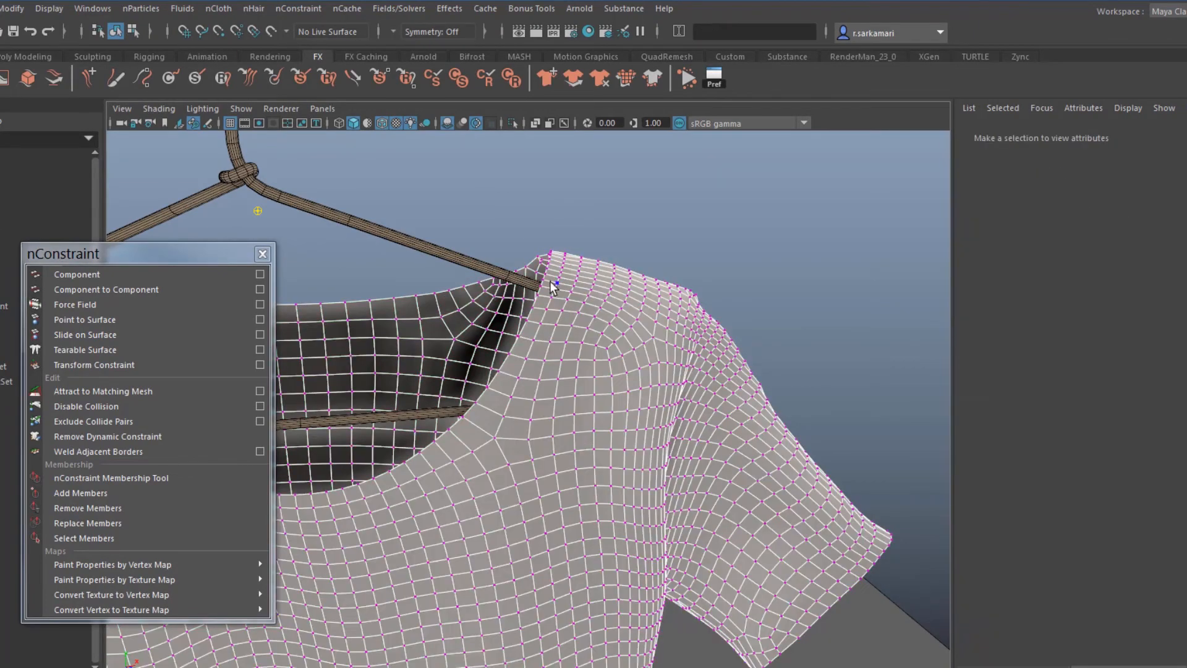
left_click_drag(552, 286, 845, 504, "alt")
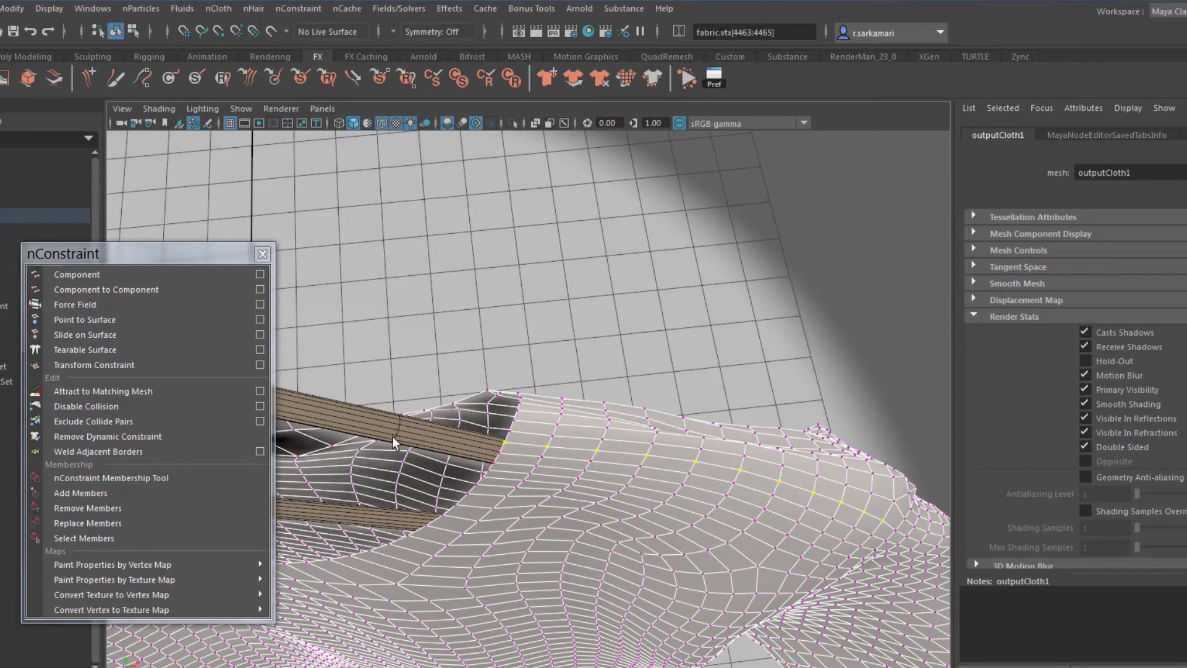
- Add the row of fabric vertices above the hanger arm, from collar to sleeve, on the shoulder nearer the stand to the selection
middle_click_drag(392, 436, 646, 495, "alt")
left_click(777, 389, "shift")
left_click(723, 388, "shift")
left_click(663, 388, "shift")
left_click(604, 388, "shift")
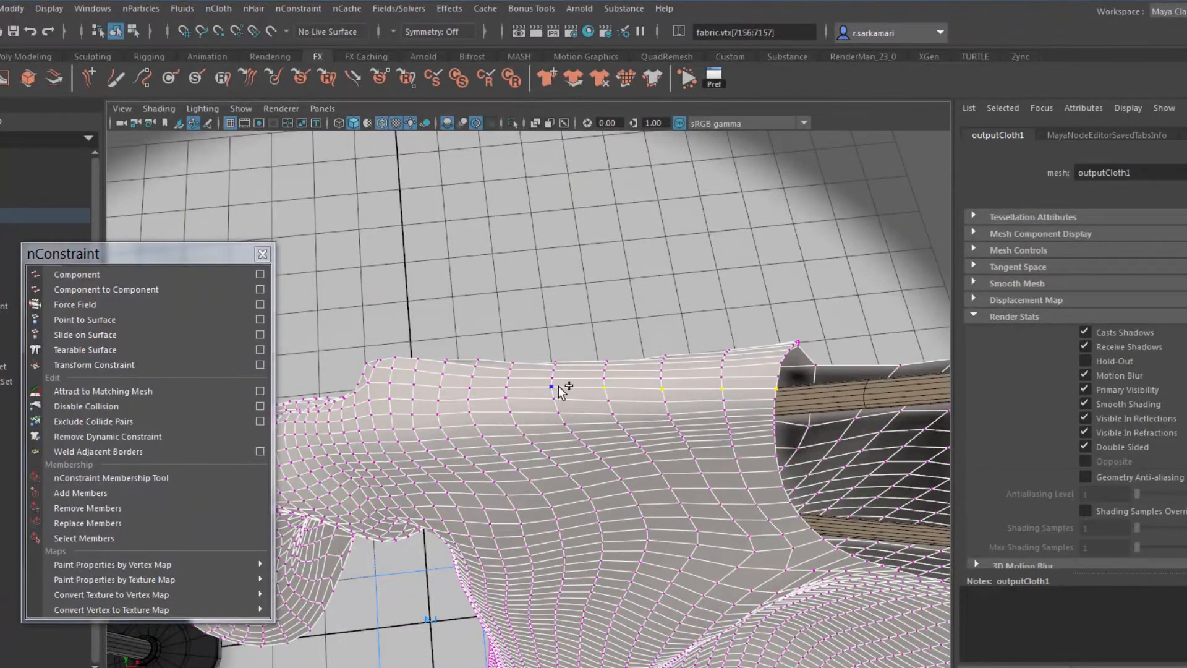
left_click(553, 387, "shift")
left_click(506, 388, "shift")
left_click(471, 387, "shift")
left_click(441, 386, "shift")
left_click(414, 385, "shift")
left_click(390, 382, "shift")
left_click(369, 380, "shift")
- Apply a Transform Constraint to the selected vertices on both shoulders, and close the floating nConstraint window
right_click_drag(569, 429, 532, 402, "alt")
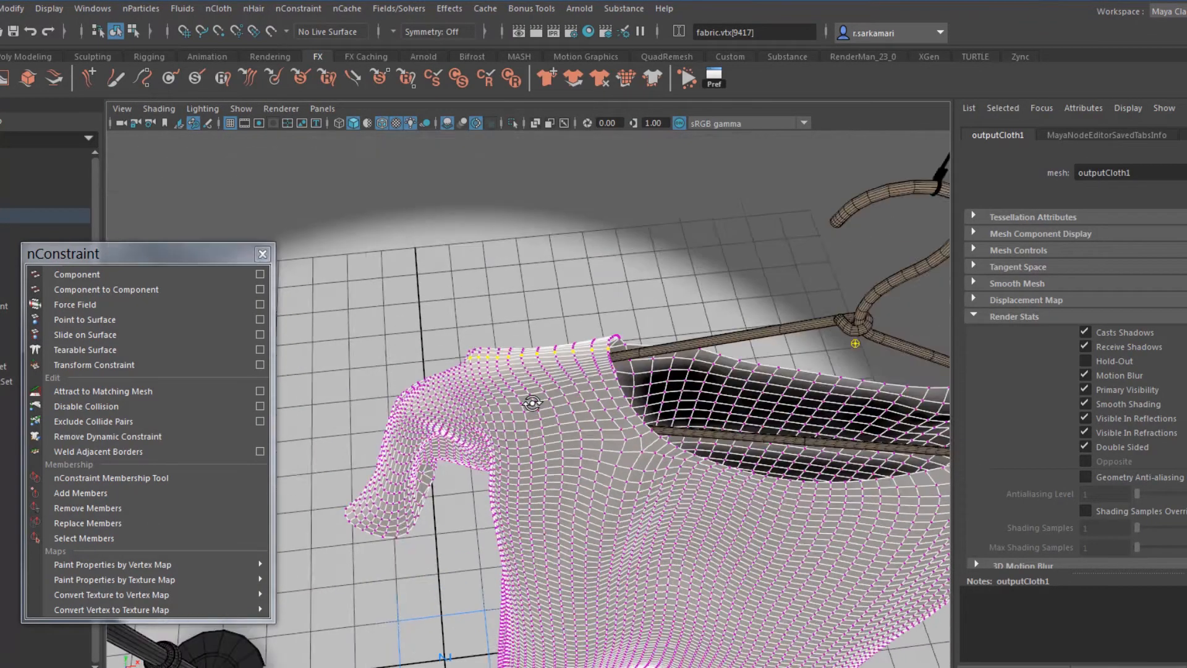
left_click_drag(532, 402, 458, 377, "alt")
right_click_drag(457, 377, 391, 424, "alt")
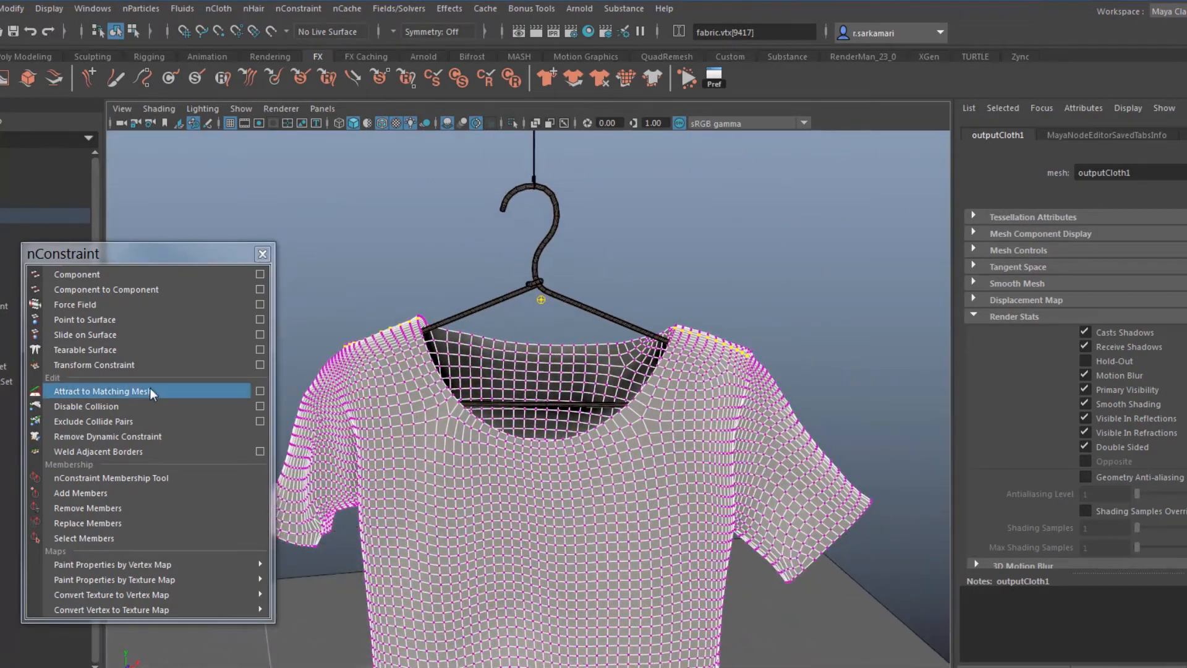
left_click(110, 366)
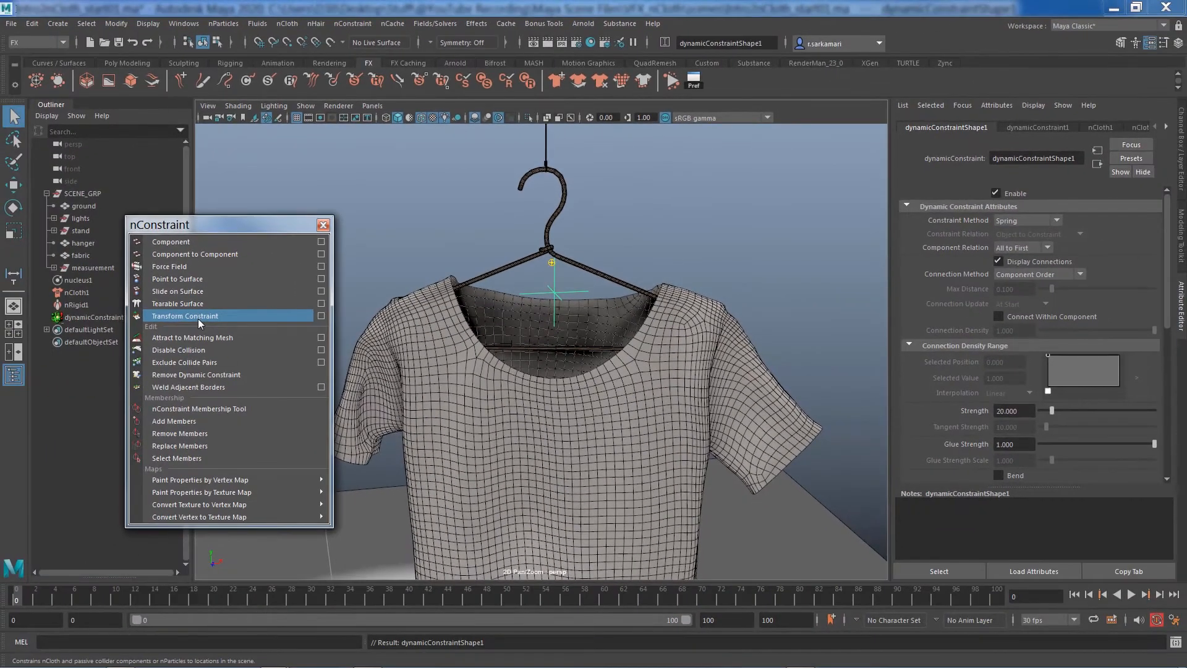
left_click_drag(220, 231, 133, 401)
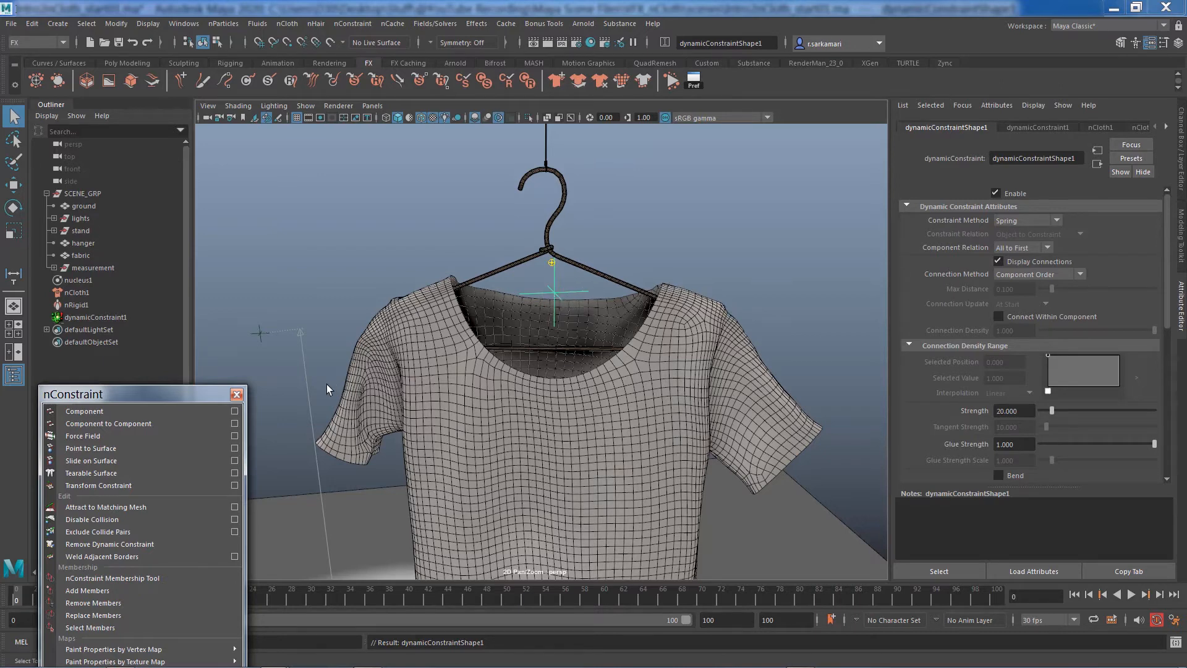
left_click(236, 400)
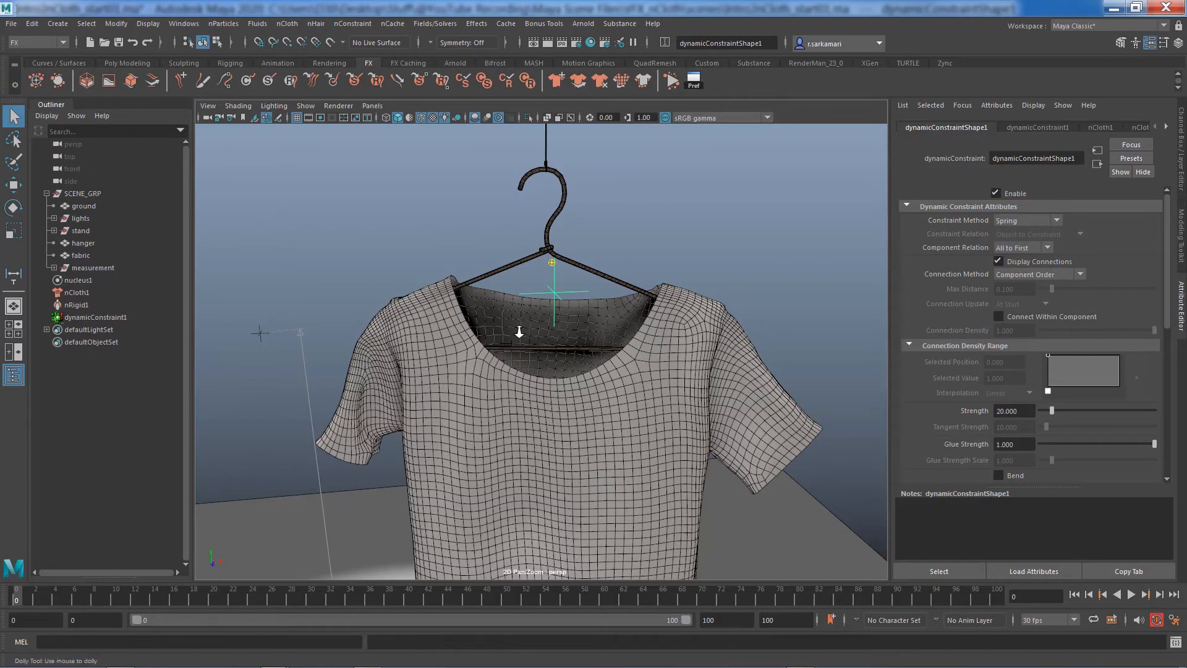
- Play the constrained shirt simulation past frame 24 with the whole shirt in view, and rewind to the start
scroll(459, 332, "down", 5)
middle_click_drag(459, 333, 424, 284, "alt")
right_click_drag(424, 284, 409, 313, "alt")
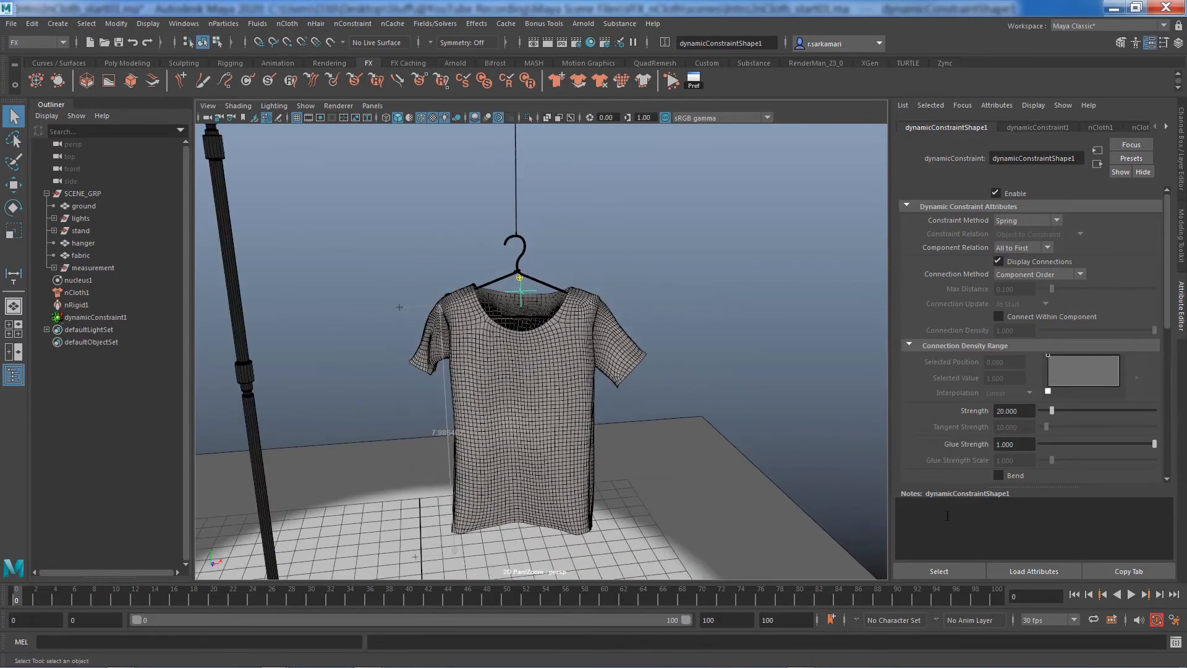
left_click(1131, 594)
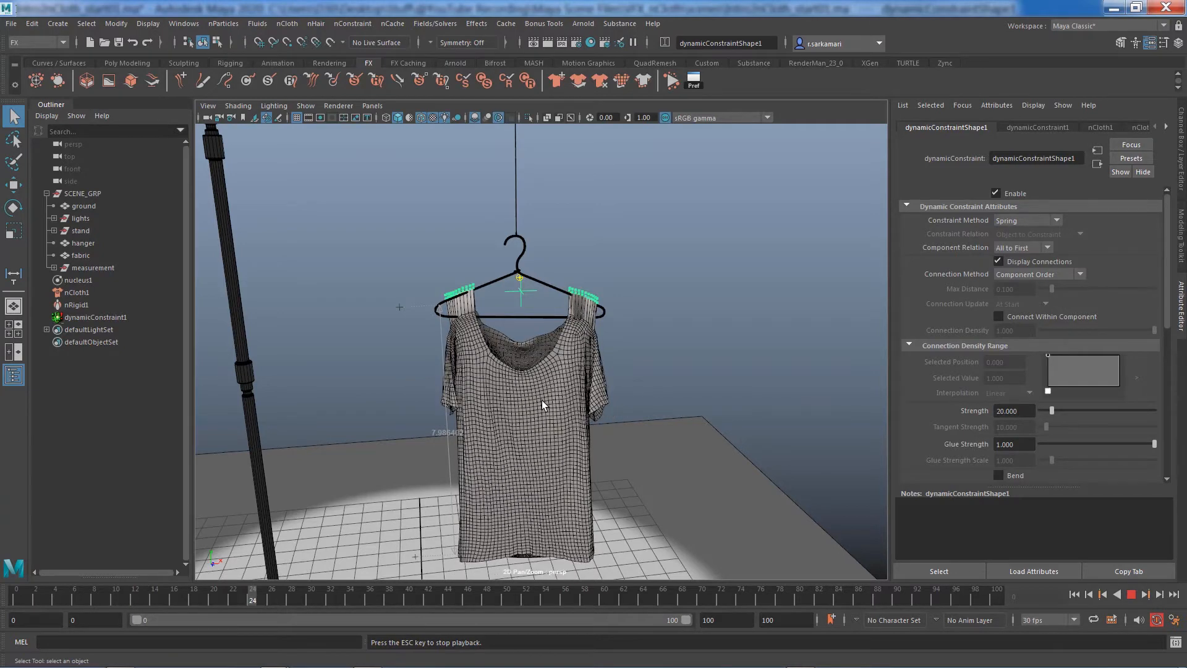
left_click(1075, 596)
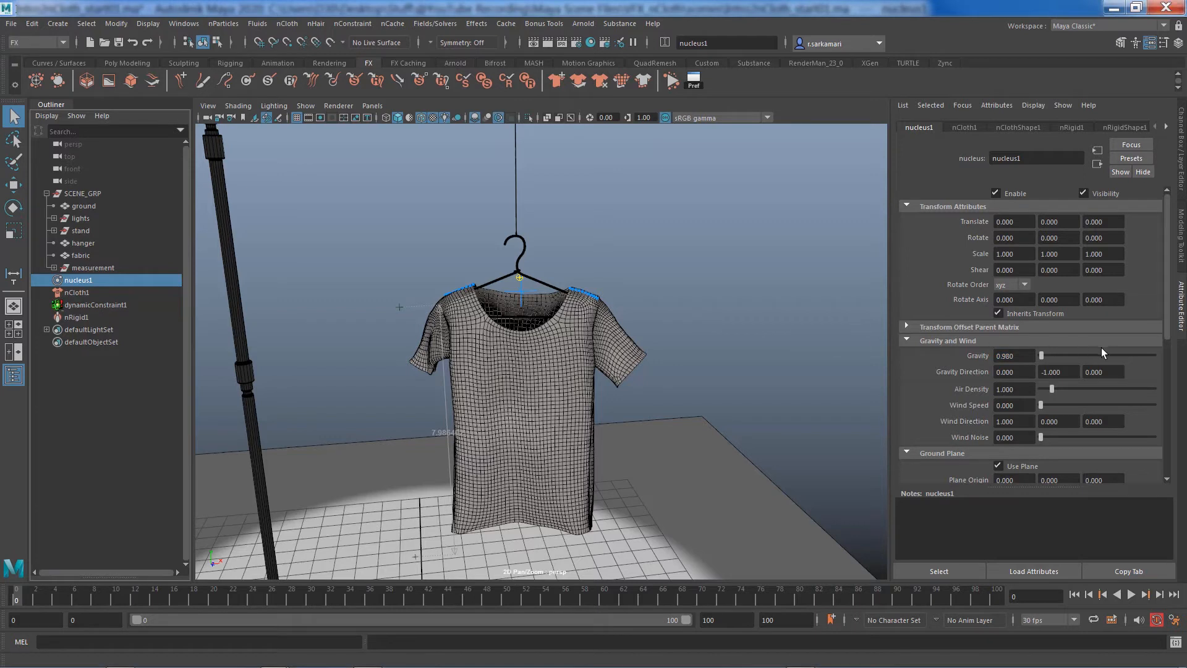
- Set the nucleus1 solver to 10 substeps, 12 max collision iterations and a space scale of 0.3
scroll(1166, 371, "down", 1)
scroll(1166, 371, "down", 10)
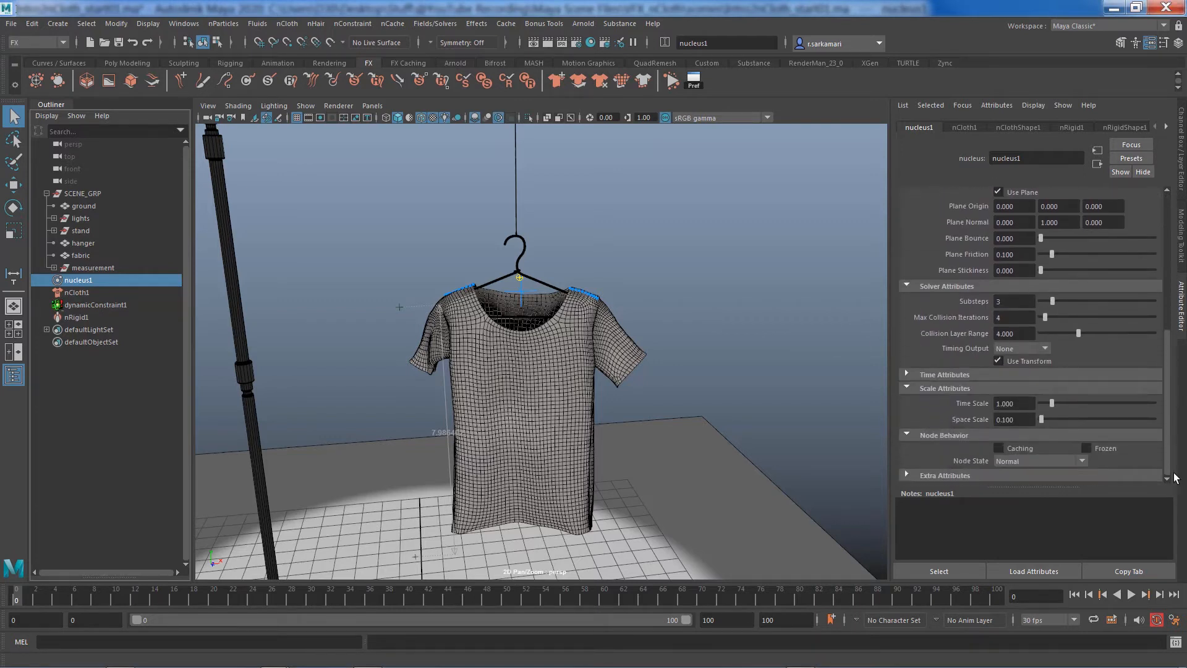
left_click(1016, 301)
type("10")
key("Tab")
type("12")
key("Return")
left_click(1017, 421)
type("0.3")
key("Return")
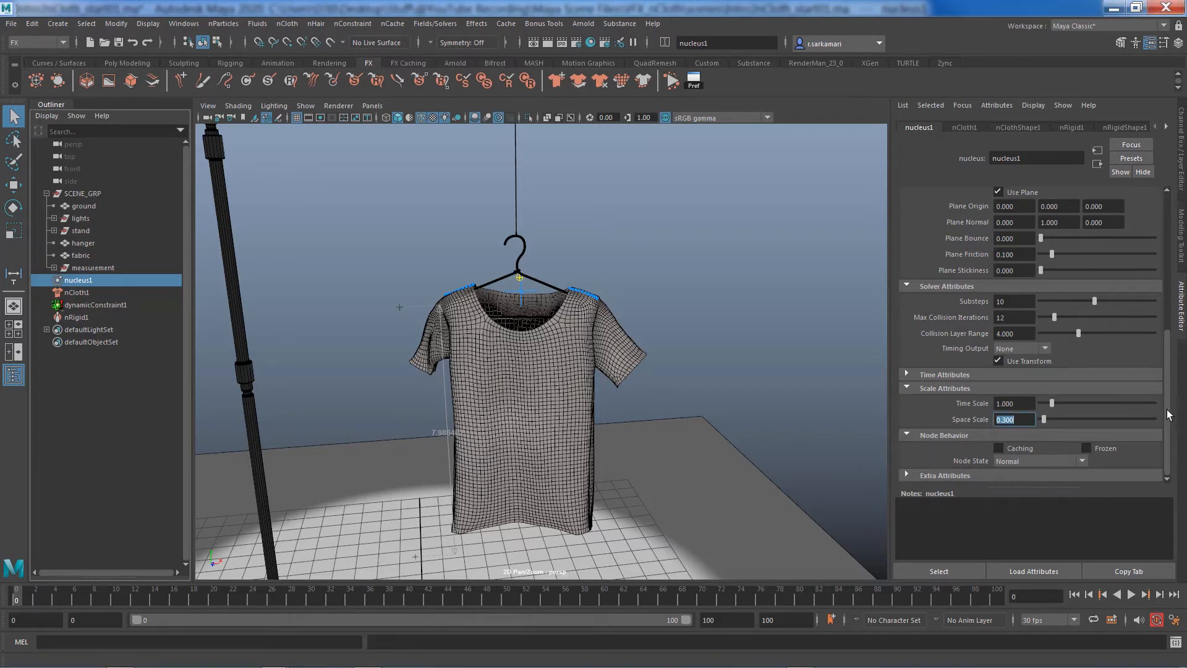
- Check the solver's gravity value, replay the simulation to about frame 19 with the new solver settings, and rewind to the start
scroll(1143, 313, "up", 6)
left_click_drag(1020, 305, 924, 305)
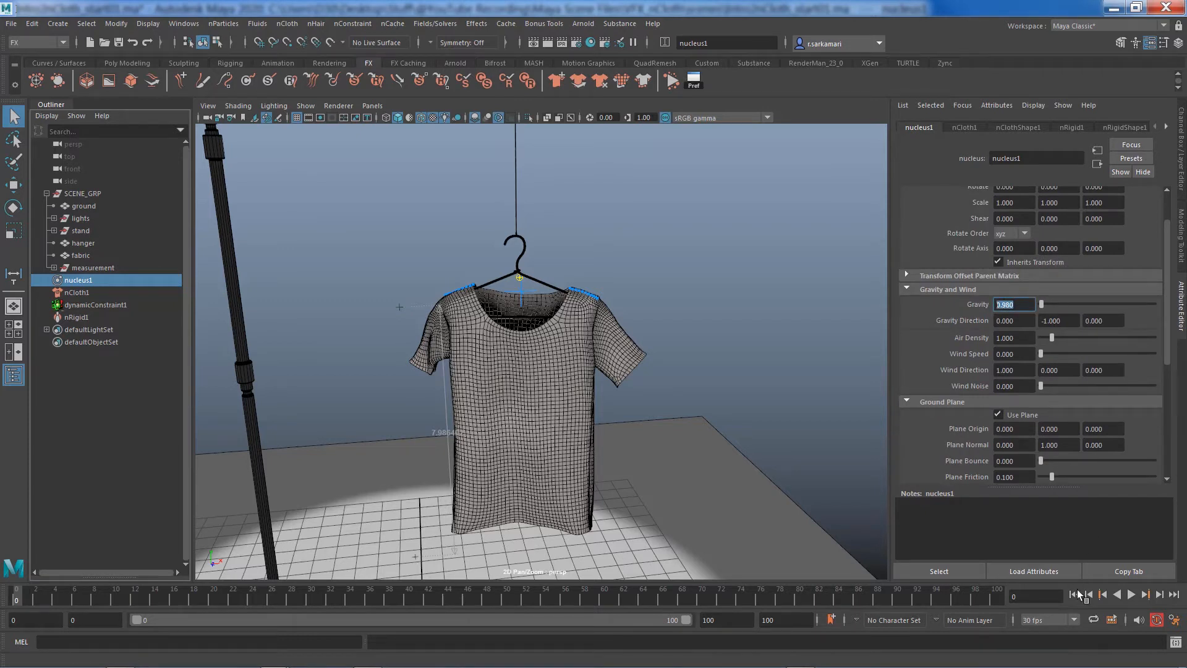
left_click(1130, 594)
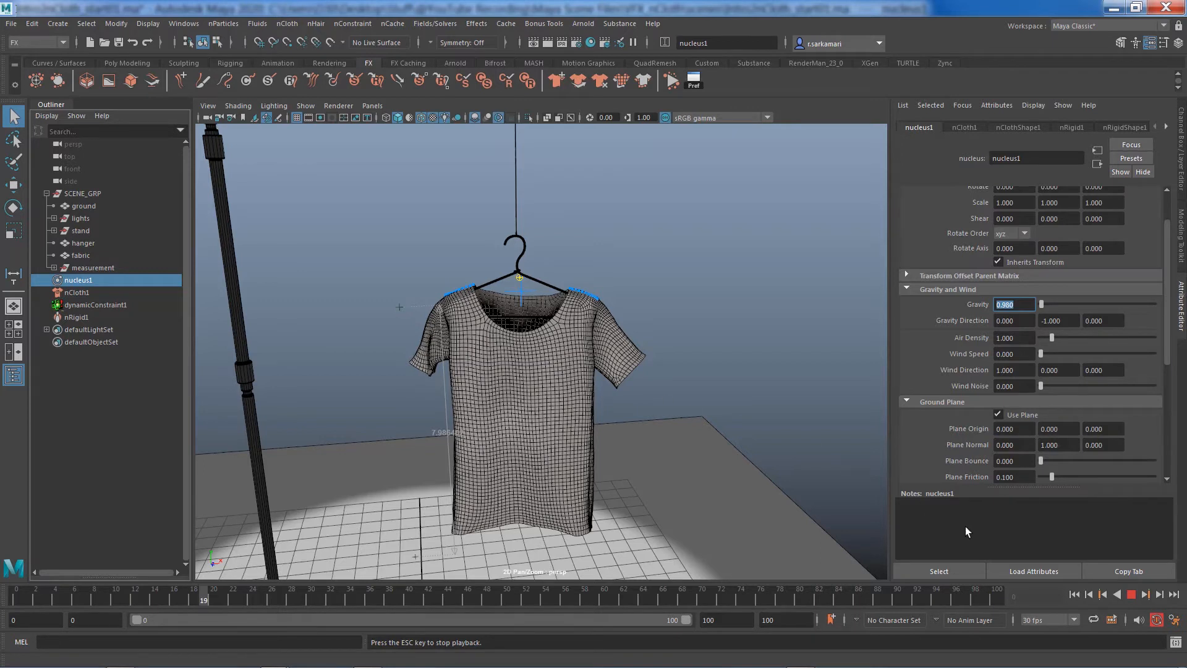
left_click(1131, 594)
left_click(1074, 594)
- Show the shirt's Collision Thickness through the Solver Display setting in the nCloth collision attributes
left_click(76, 293)
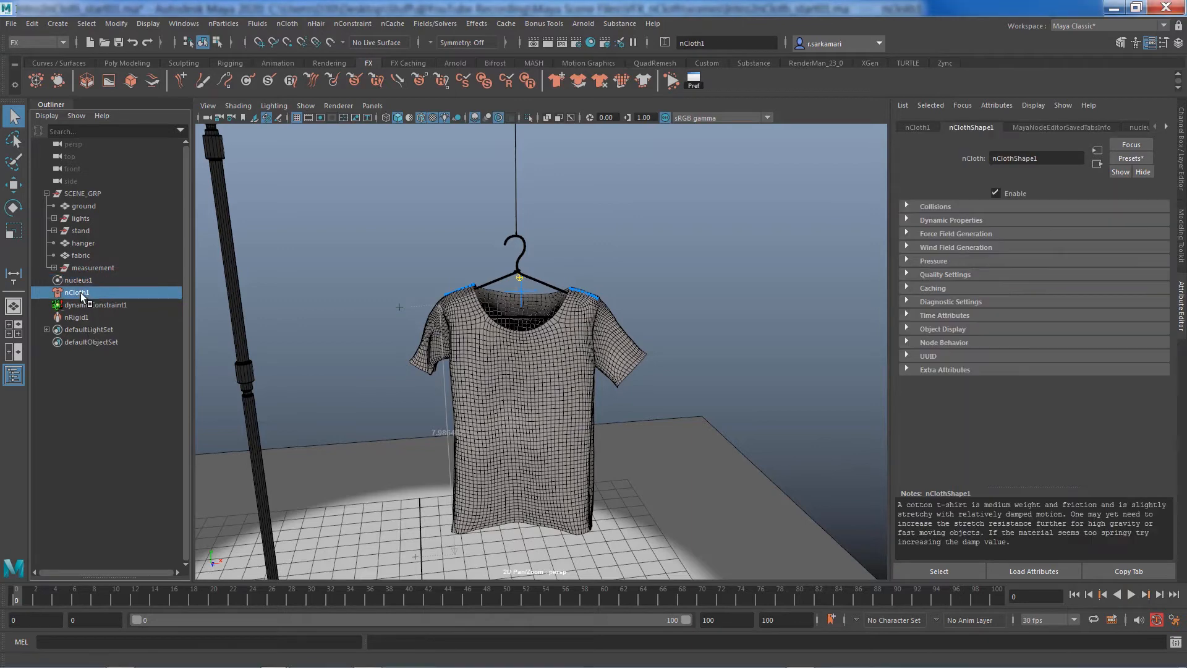
left_click(942, 206)
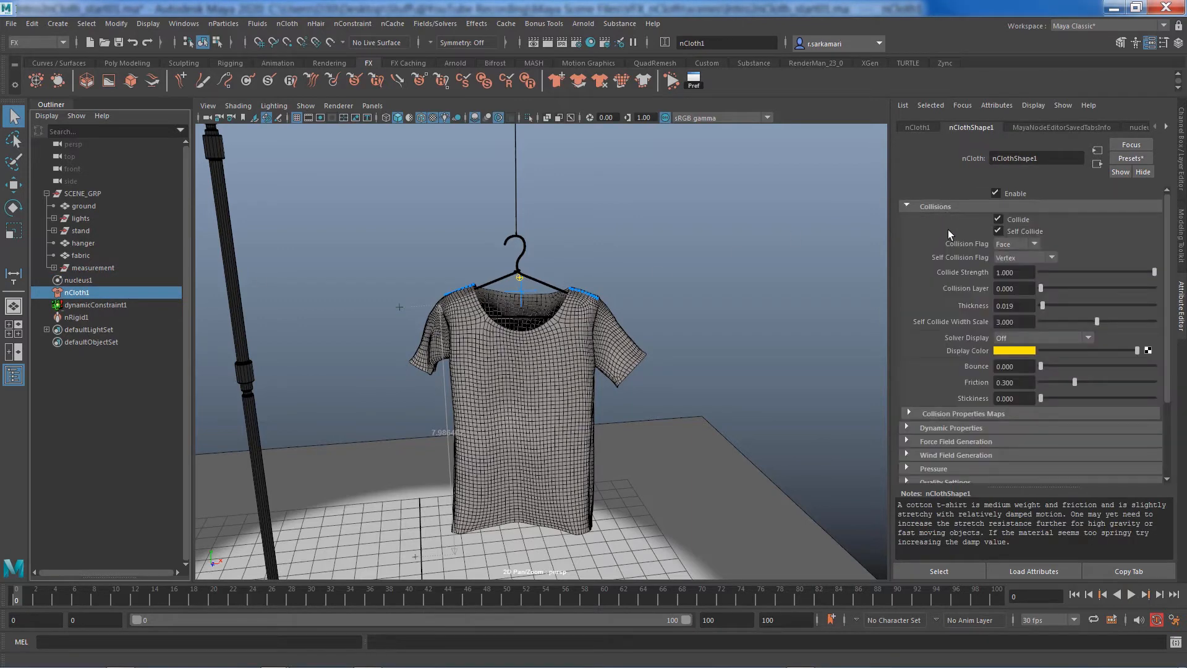
left_click(521, 396)
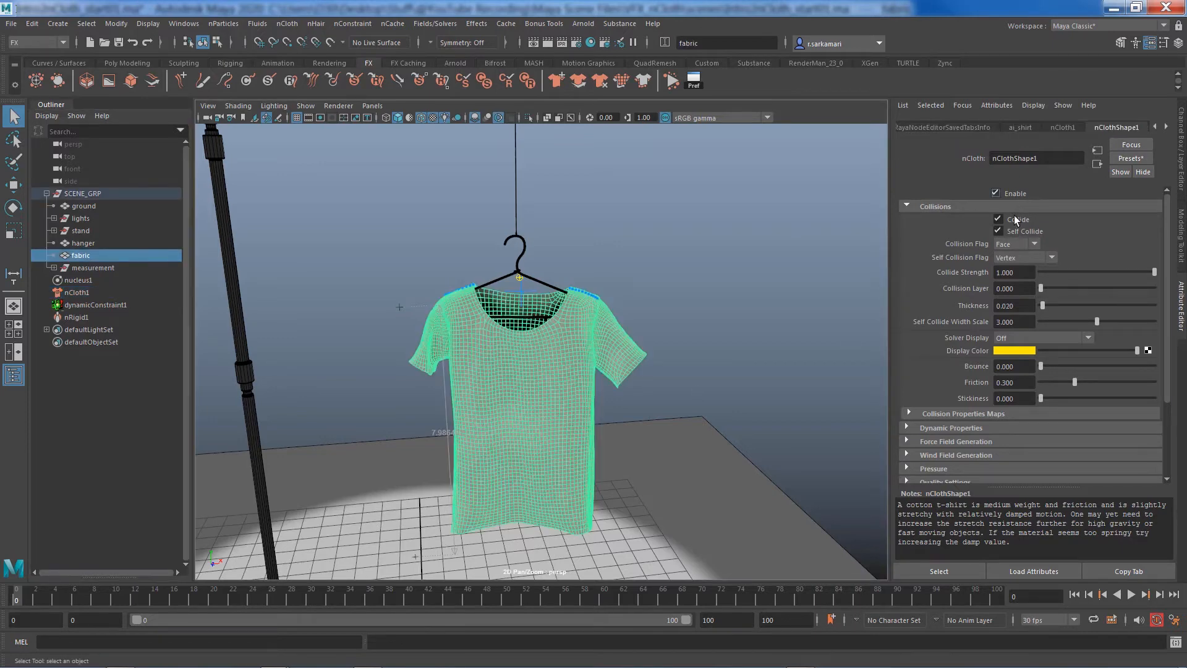
left_click(1022, 258)
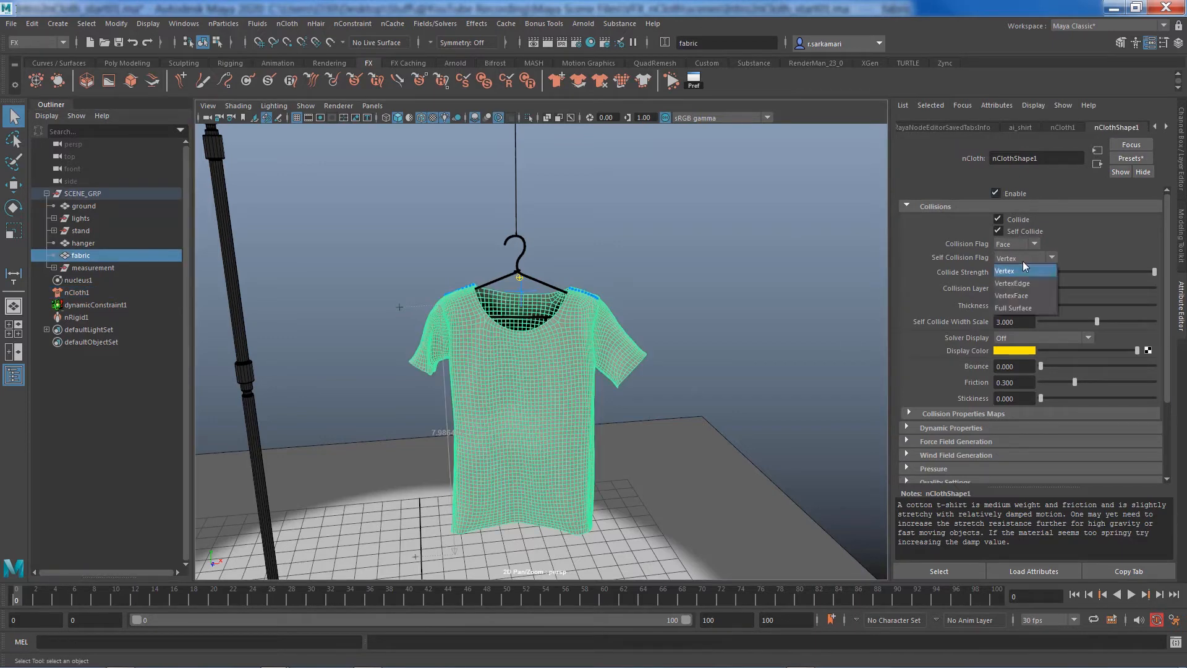
left_click(1018, 259)
left_click(1020, 338)
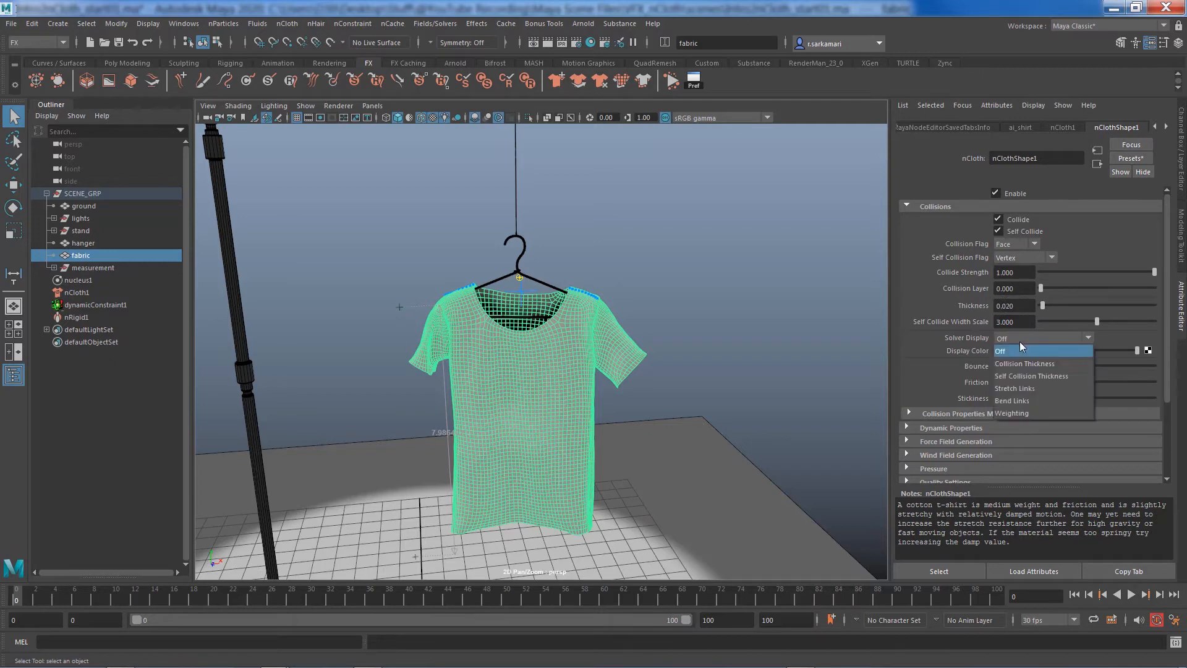
left_click(1013, 362)
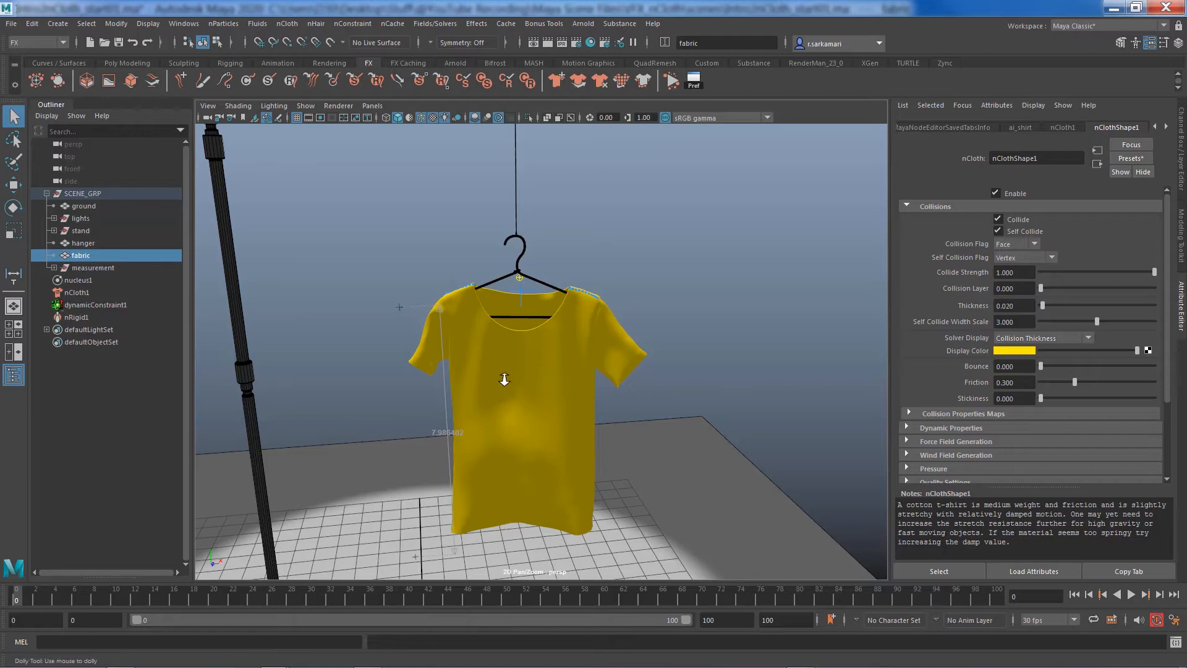
- Examine the displayed collision thickness around the collar, the shoulders and the hanger arms from several angles
scroll(498, 371, "up", 8)
left_click_drag(535, 345, 464, 362, "alt")
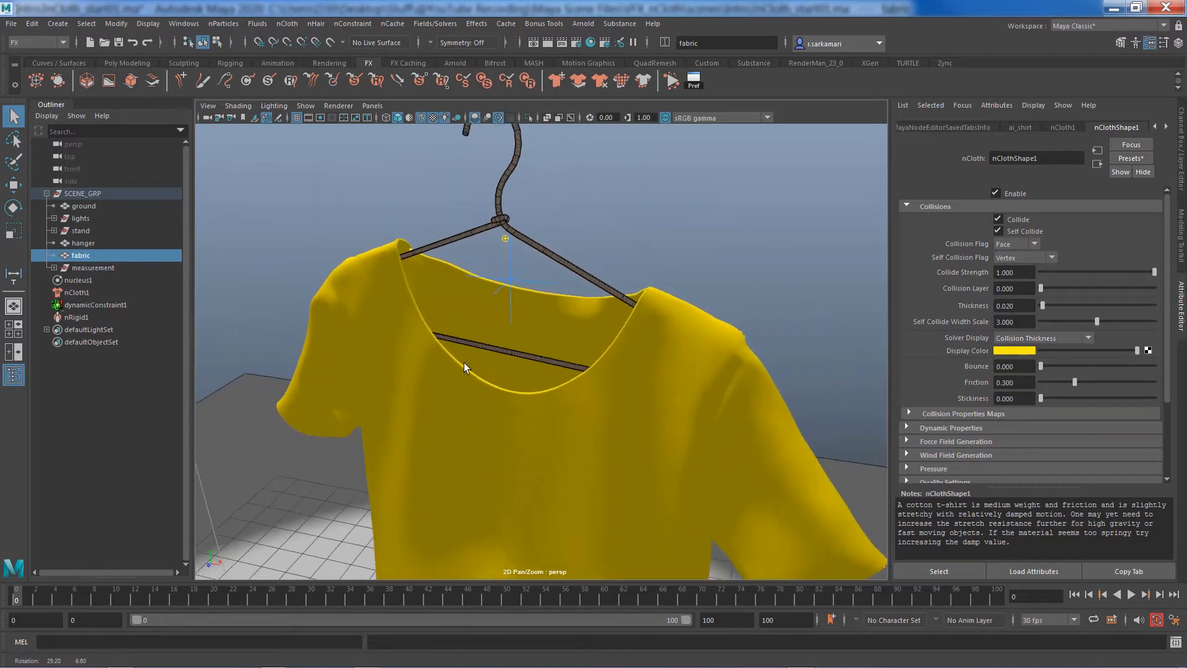
scroll(562, 328, "up", 6)
left_click_drag(550, 358, 512, 283, "alt")
scroll(522, 284, "up", 6)
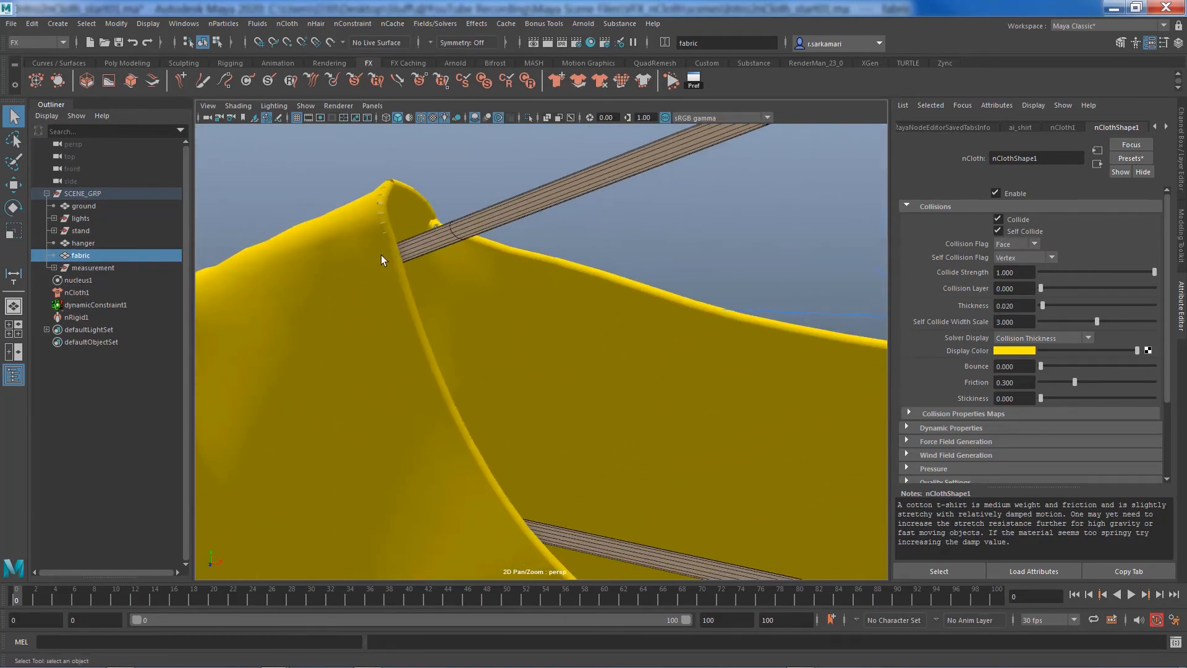
right_click_drag(623, 350, 361, 355, "alt")
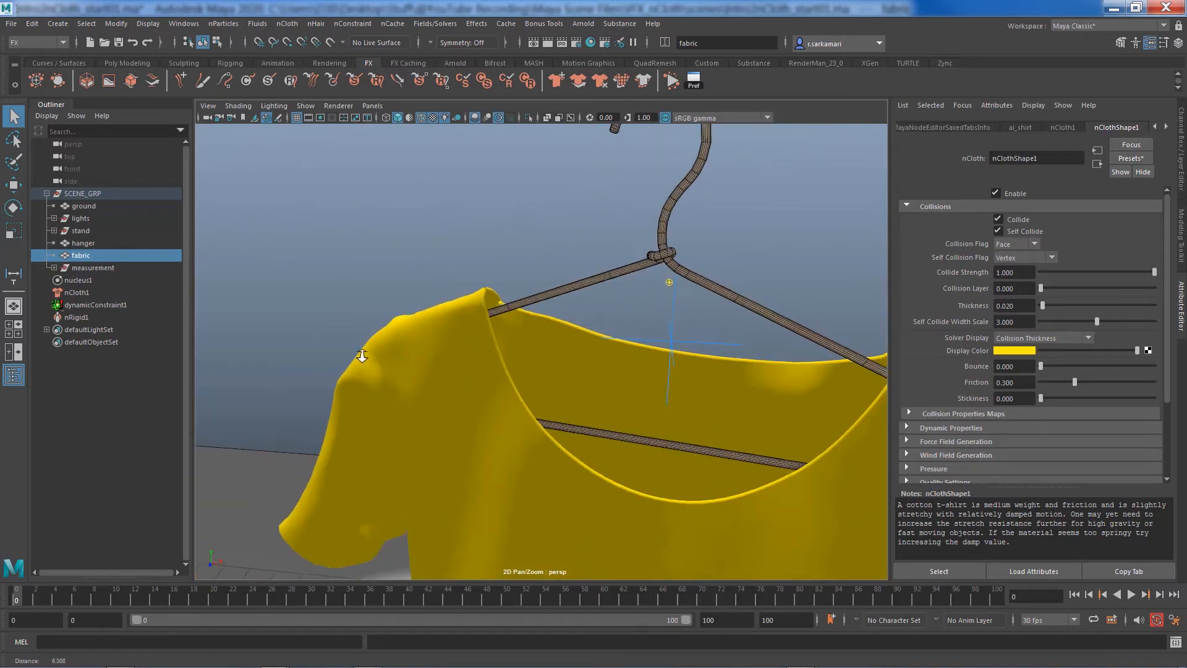
left_click_drag(360, 355, 662, 365, "alt")
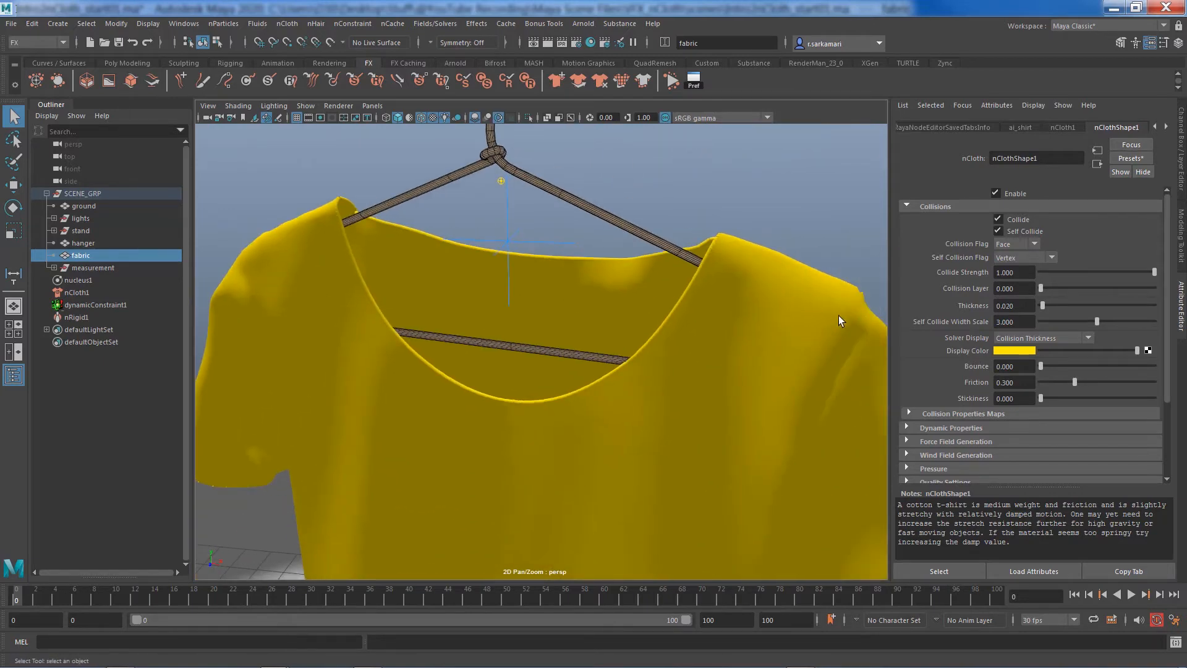
left_click_drag(777, 362, 628, 376, "alt")
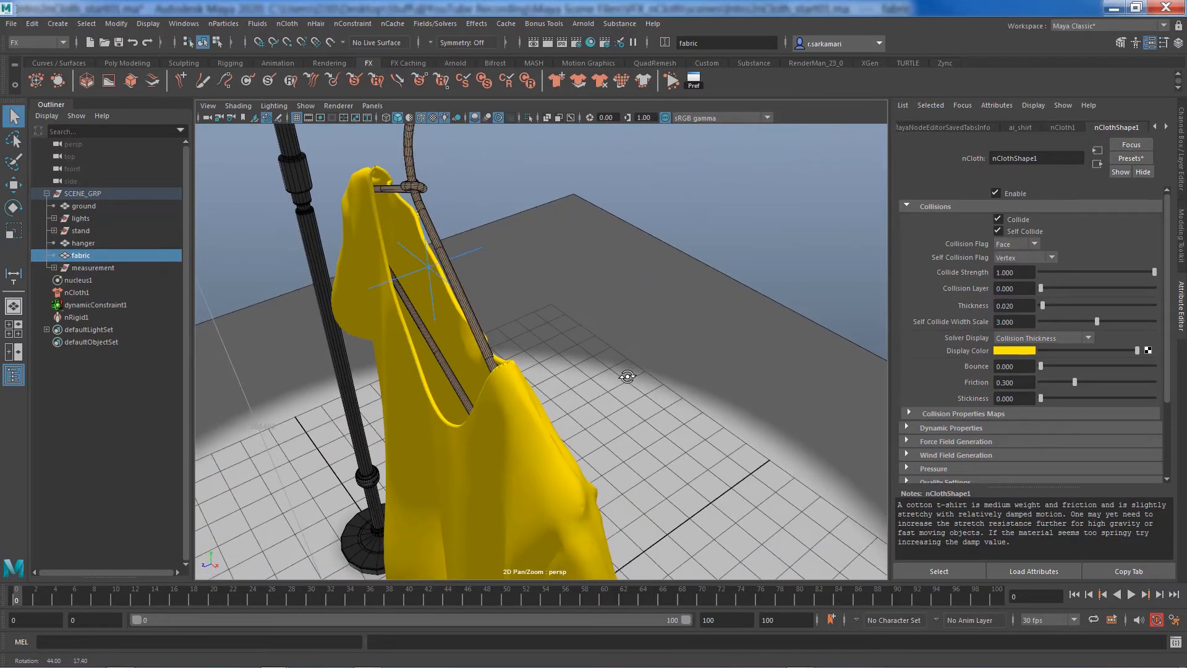
scroll(468, 225, "up", 6)
left_click_drag(457, 258, 465, 408, "alt")
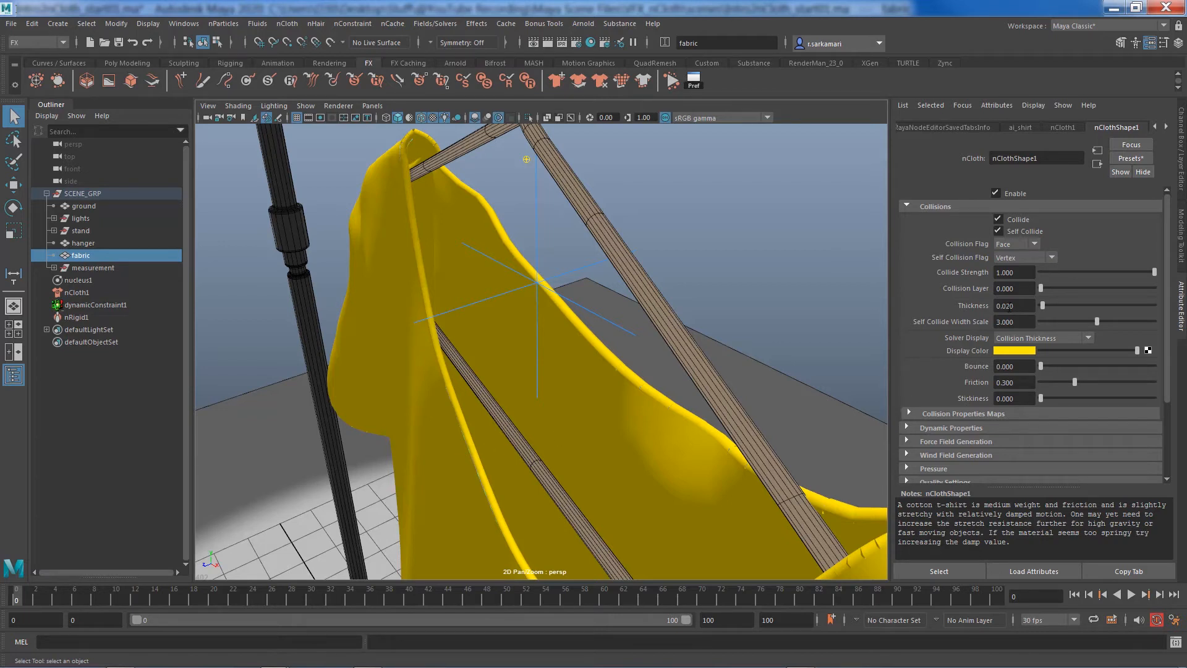
- Set the shirt's collision thickness to 0.005 and its friction to 0.2
double_click(1023, 310)
type("005")
key("Return")
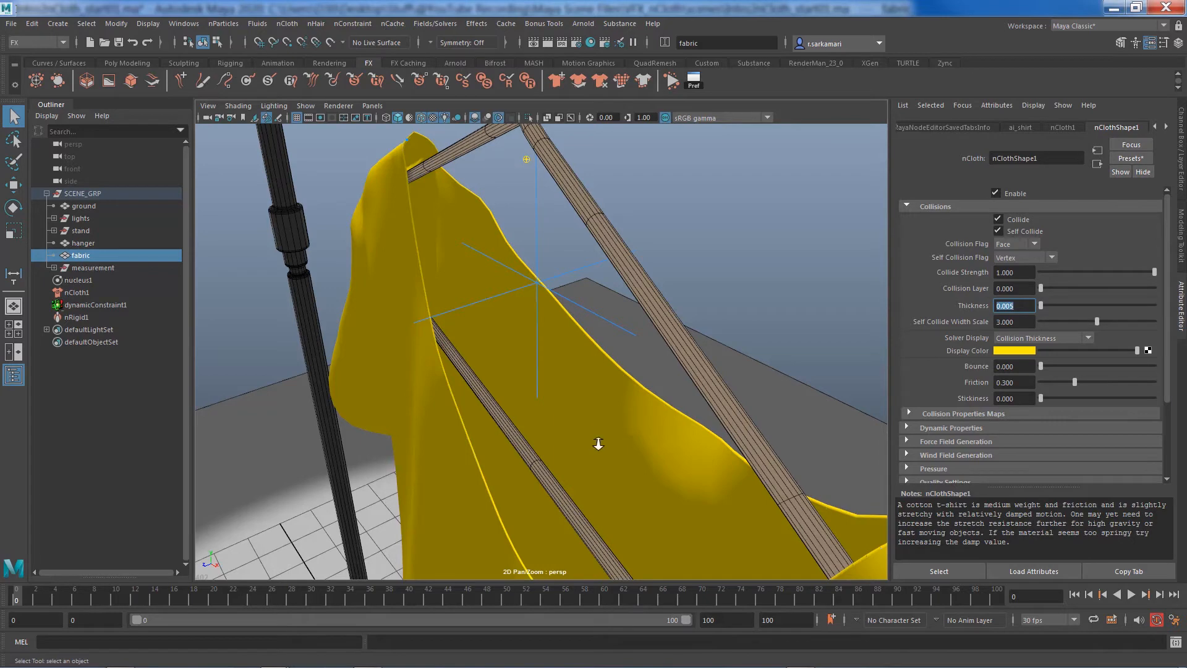
right_click_drag(598, 444, 567, 424, "alt")
left_click_drag(532, 427, 585, 410, "alt")
middle_click_drag(540, 427, 474, 449, "alt")
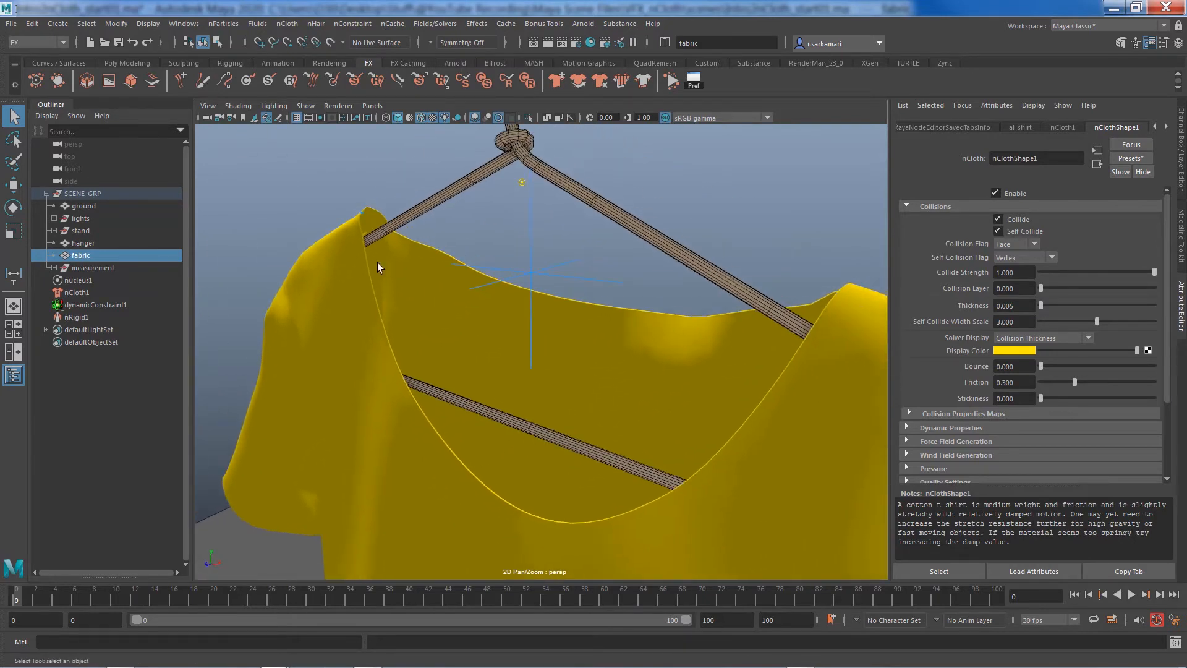
left_click_drag(1021, 384, 912, 392)
type("0.2")
key("Return")
left_click_drag(666, 451, 542, 432, "alt")
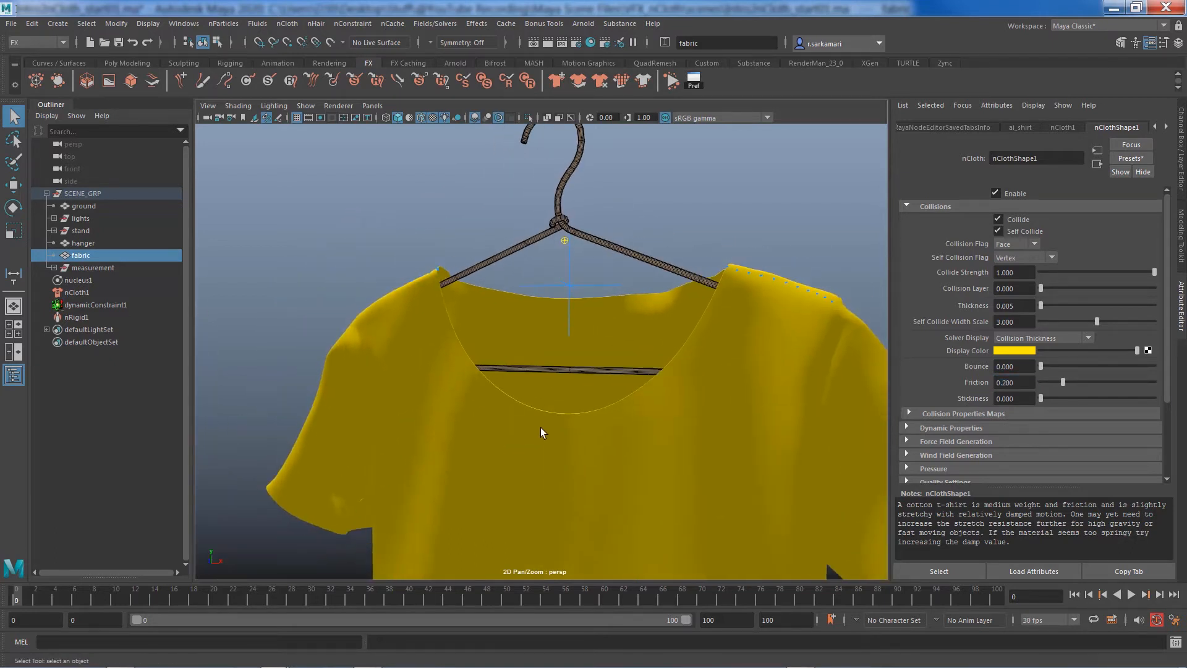
- Set nCloth1's Stretch Resistance to 5 in its dynamic properties
middle_click_drag(543, 433, 544, 344, "alt")
scroll(552, 374, "down", 4)
mouse_move(545, 344)
left_mouse_down("alt")
mouse_move(659, 363)
mouse_move(545, 363)
left_mouse_up("alt")
scroll(545, 362, "down", 3)
middle_click_drag(545, 362, 541, 329, "alt")
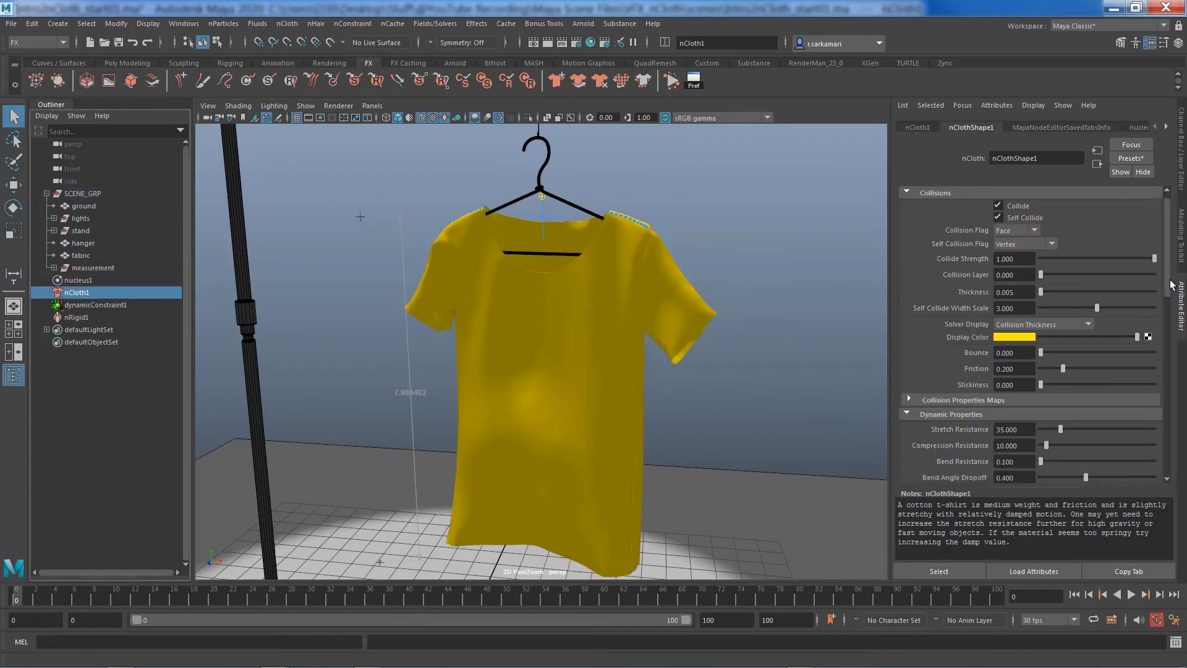
left_click_drag(1170, 284, 1180, 349)
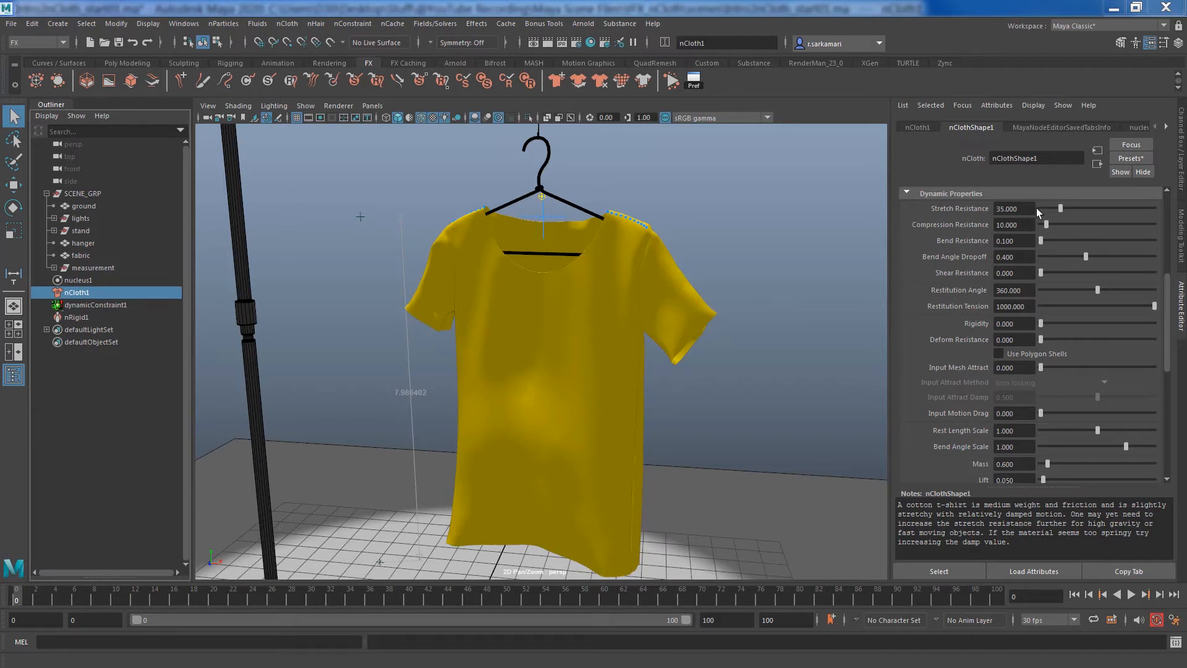
left_click(1015, 208)
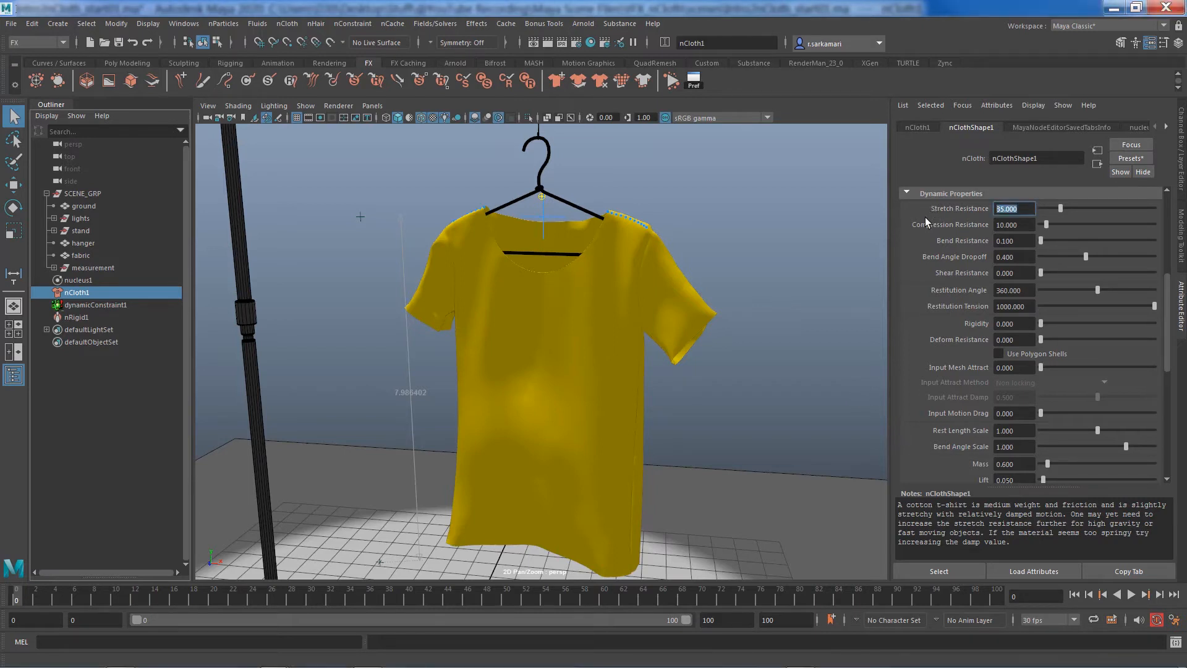
type("5")
key("Return")
- Turn the shirt's Solver Display off and hide the wireframe on the shaded models in the viewport
scroll(1167, 346, "up", 5)
left_click(1066, 322)
left_click(1044, 337)
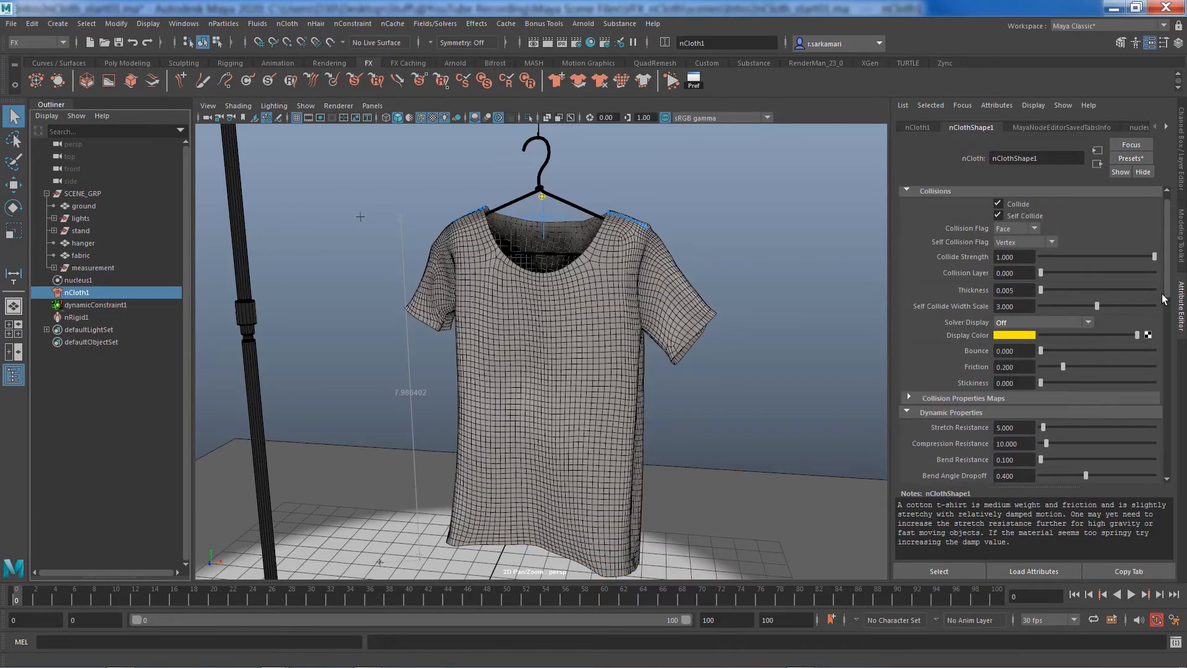
scroll(1162, 294, "down", 3)
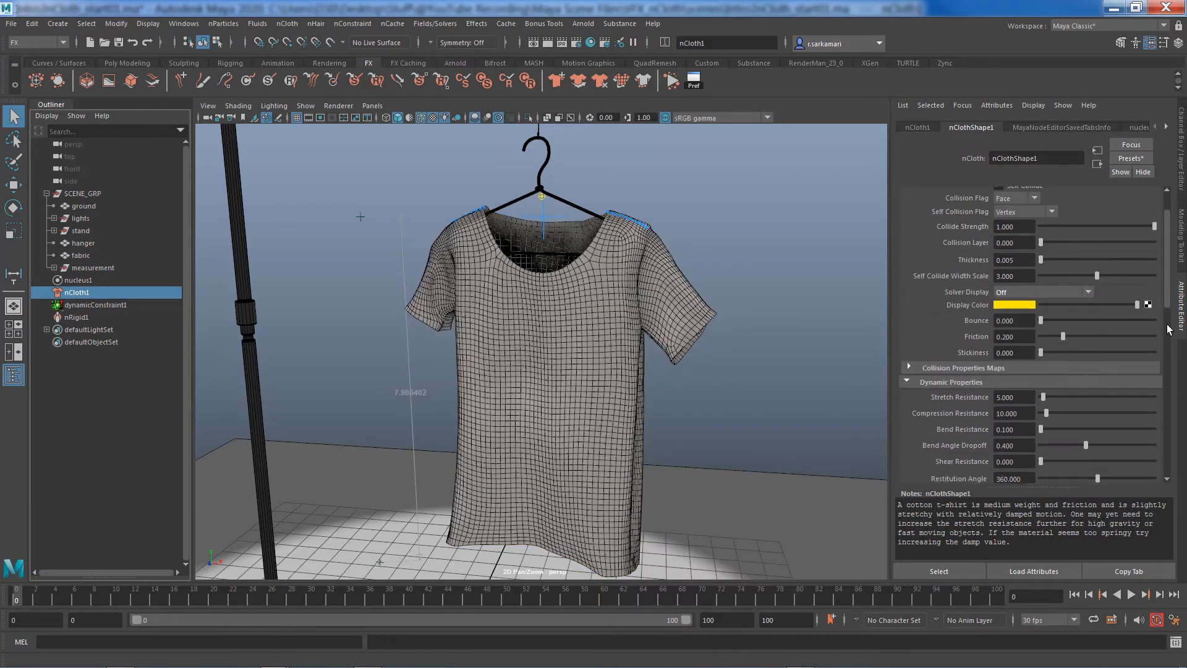
left_click(420, 117)
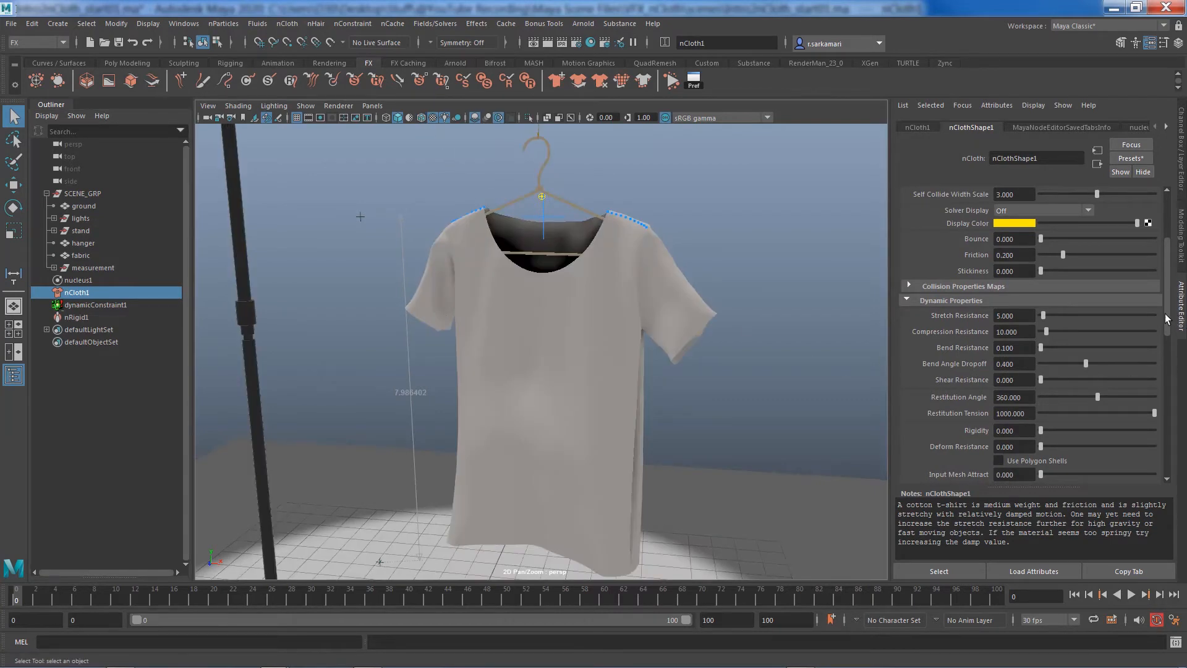
left_click_drag(1166, 320, 1169, 463)
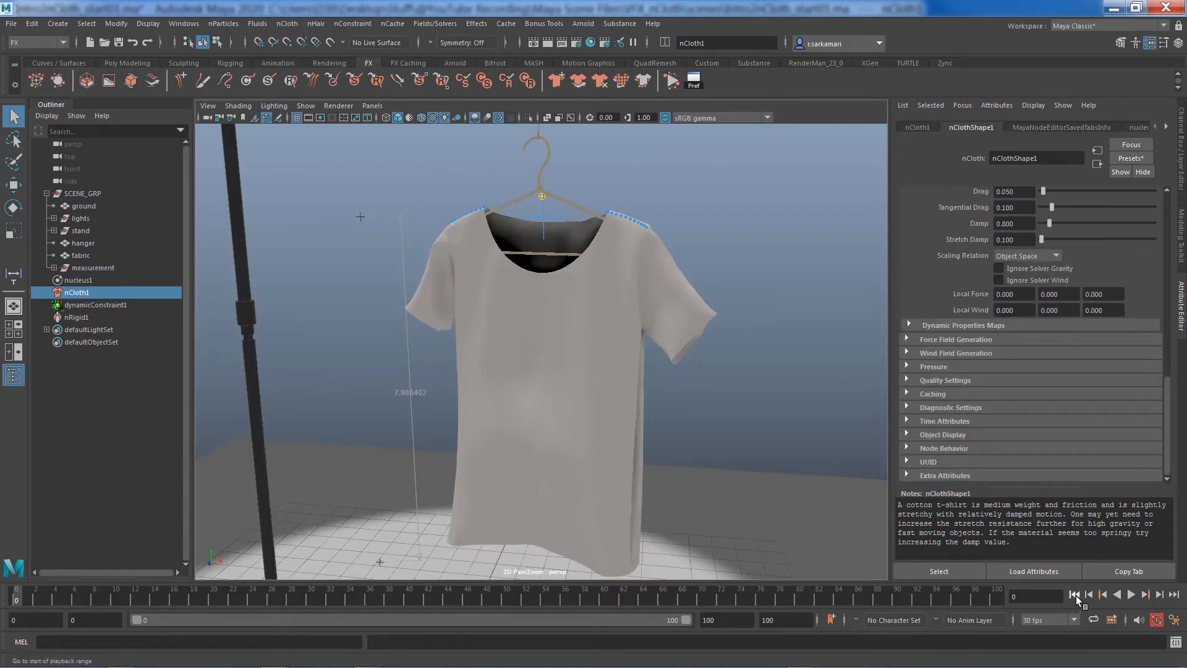
- Play the cloth simulation to examine how far the hanging shirt stretches, and return to the start frame
left_click(1130, 594)
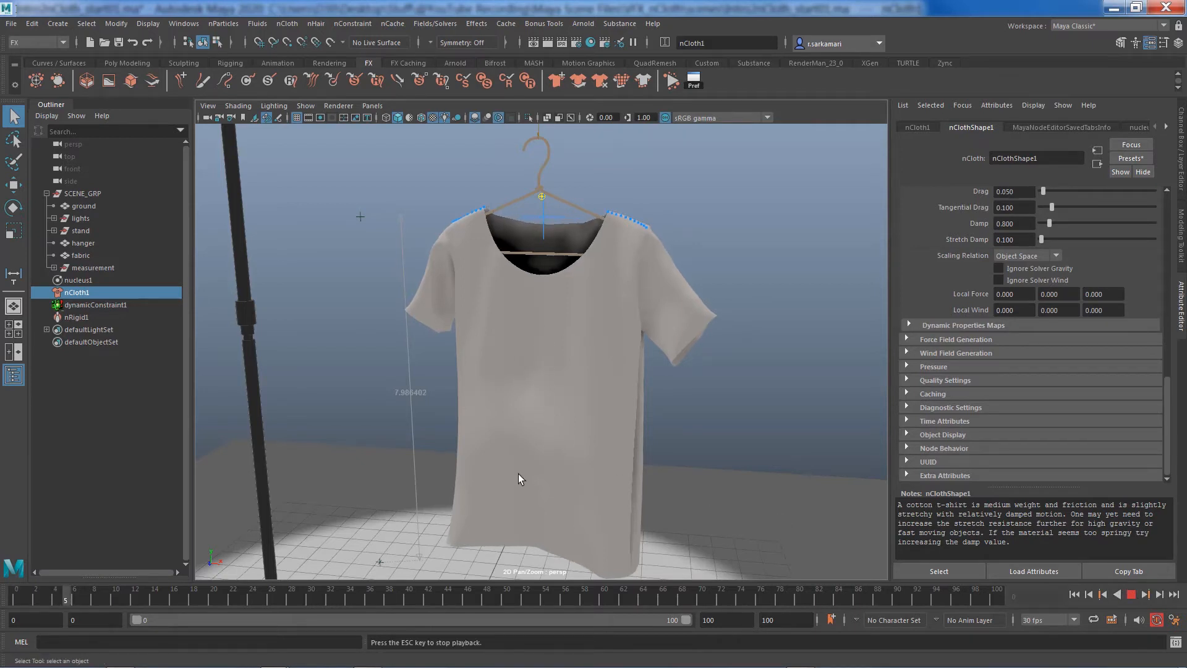
left_click(495, 525)
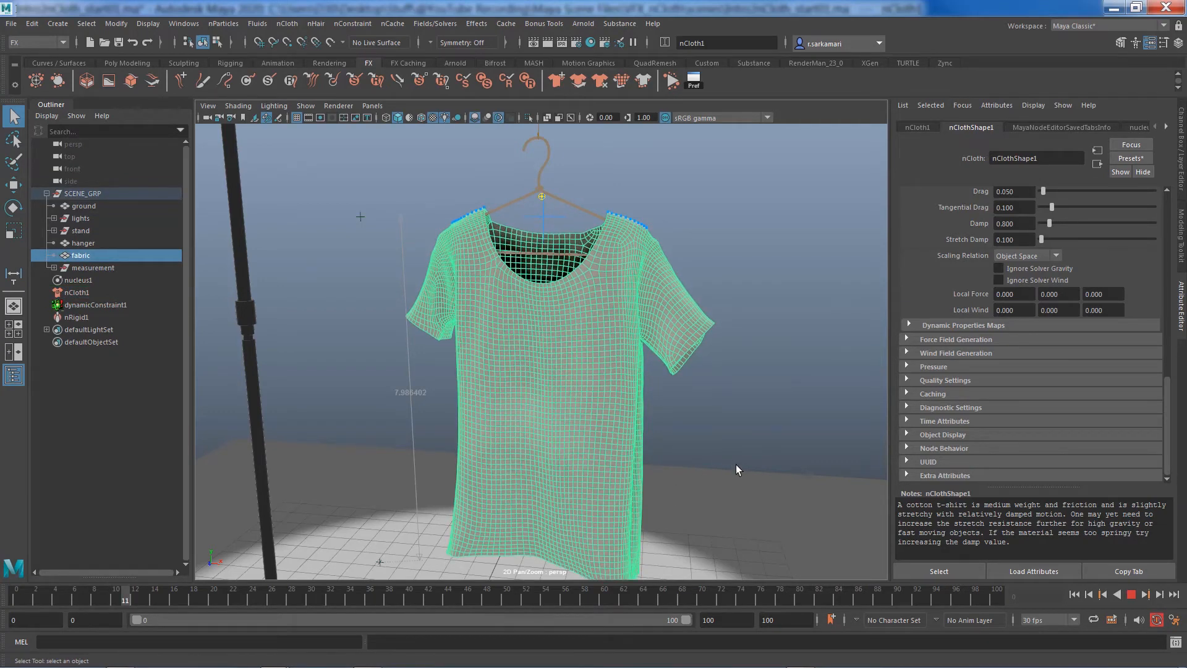
left_click(687, 436)
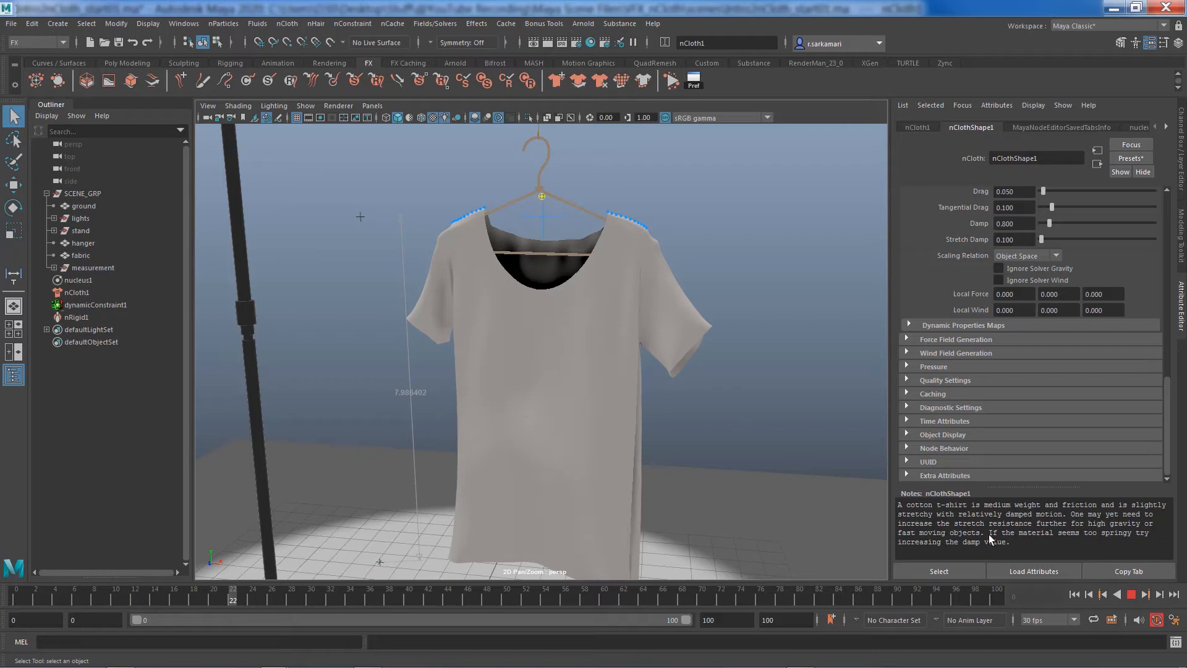
left_click(1073, 594)
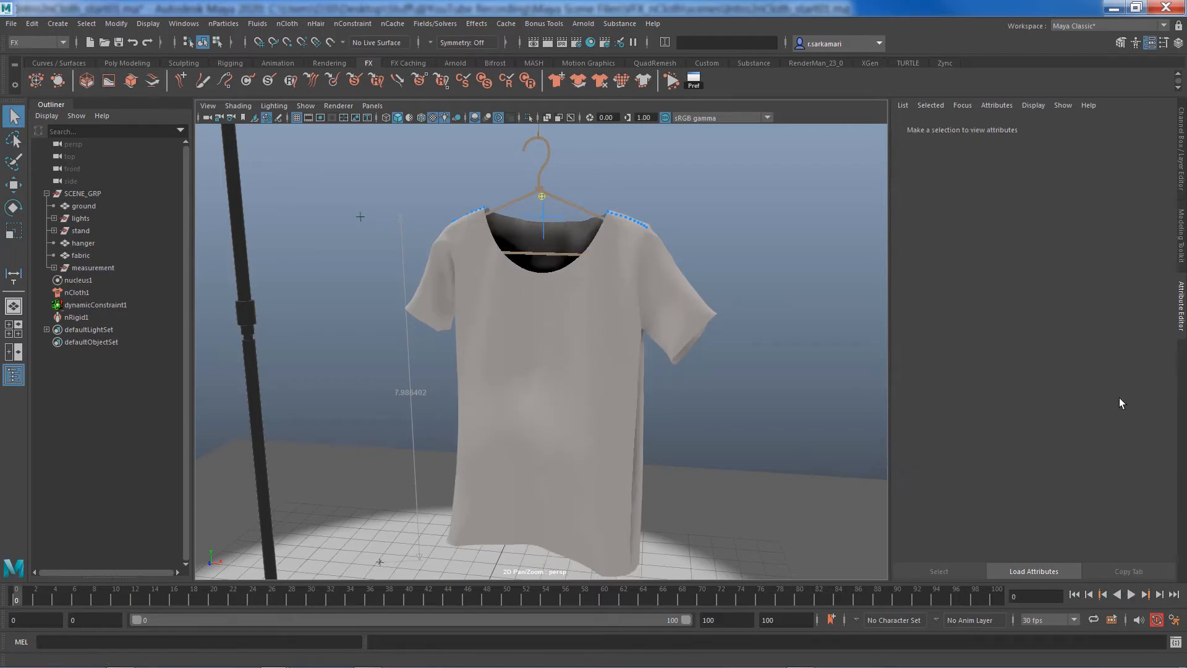
- Set the shirt's Stretch Resistance to 200 in its nCloth dynamic properties
left_click(583, 388)
scroll(1025, 337, "up", 11)
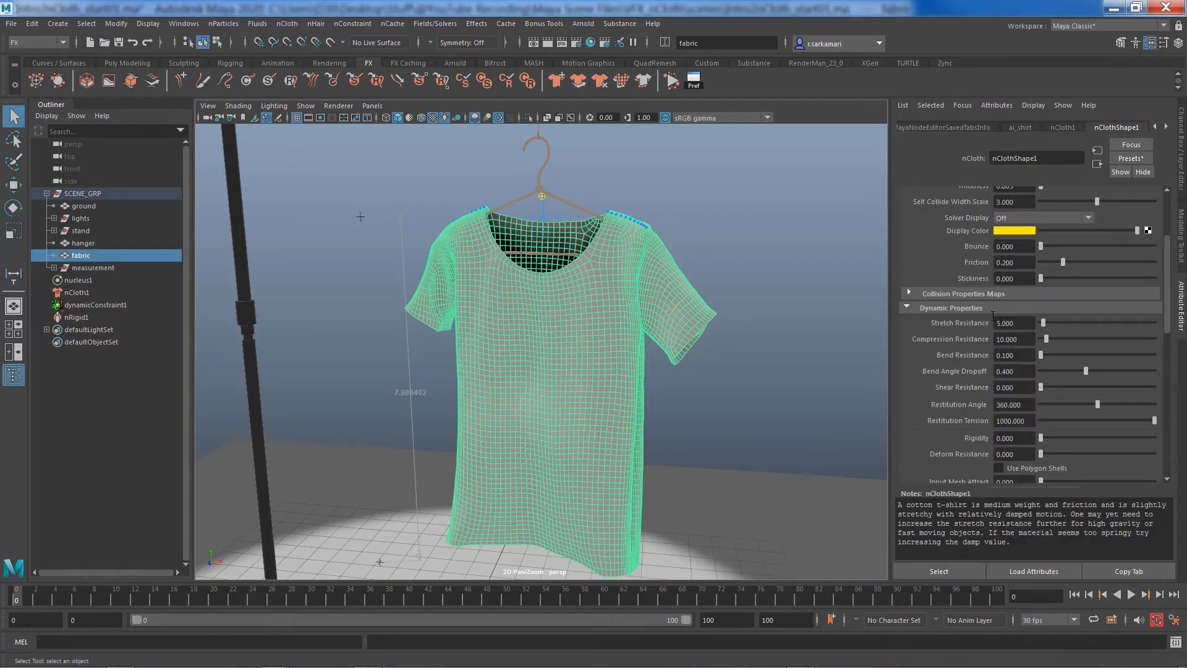
left_click(1130, 159)
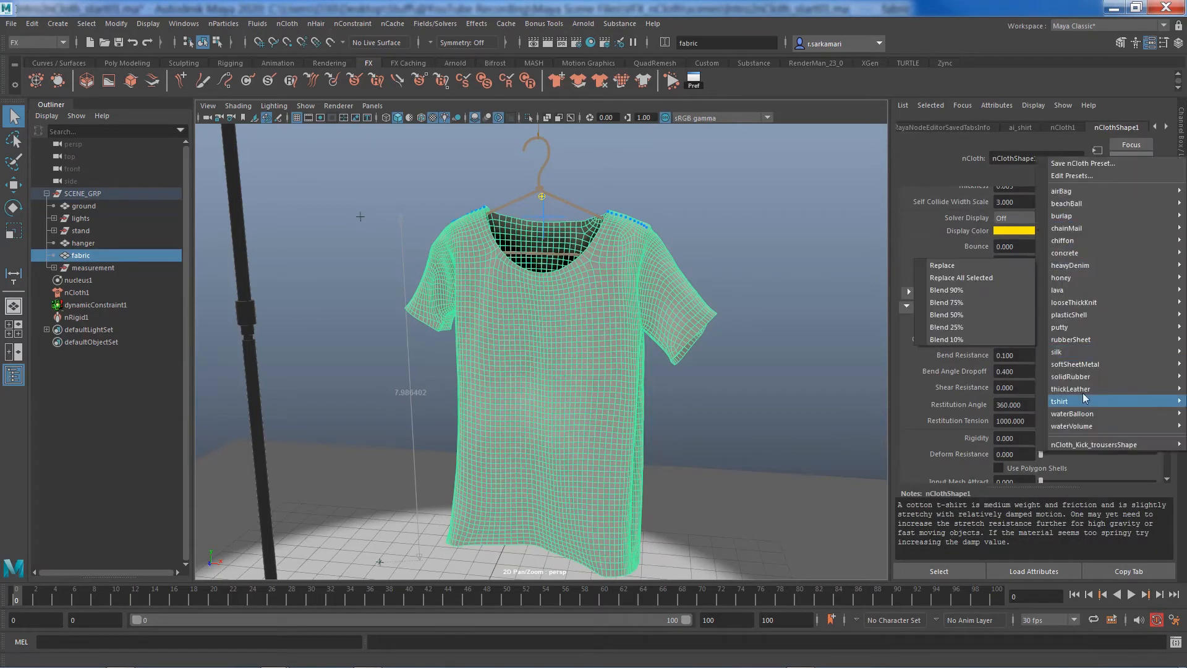
left_click(985, 7)
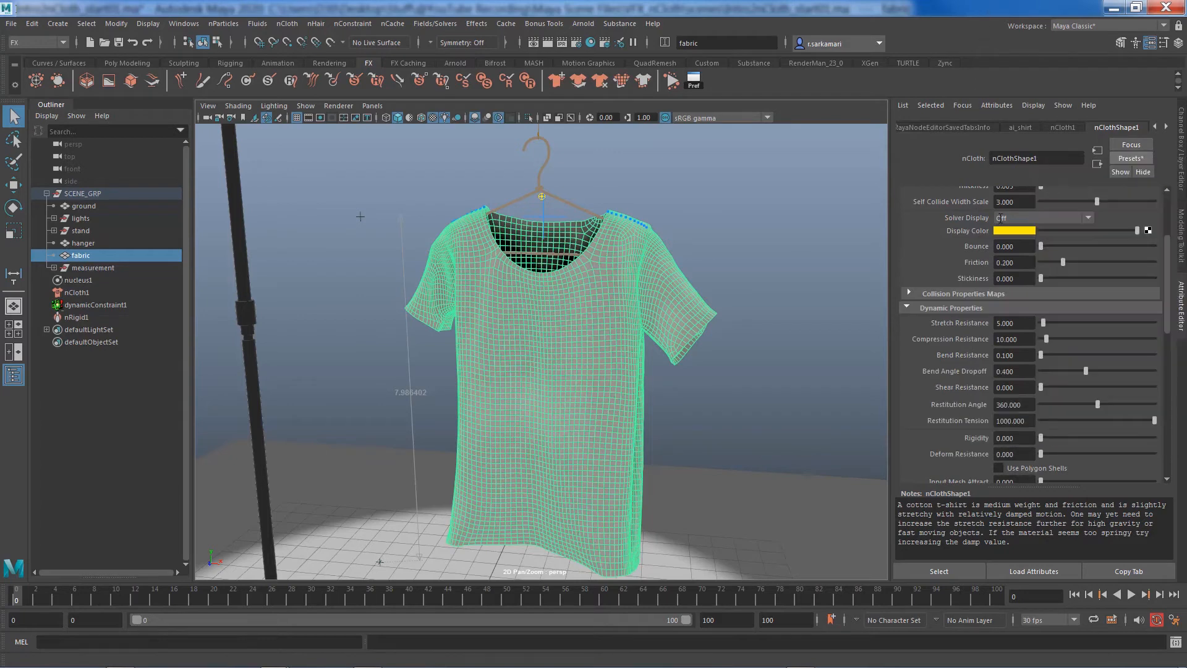
double_click(1025, 325)
type("200")
key("Return")
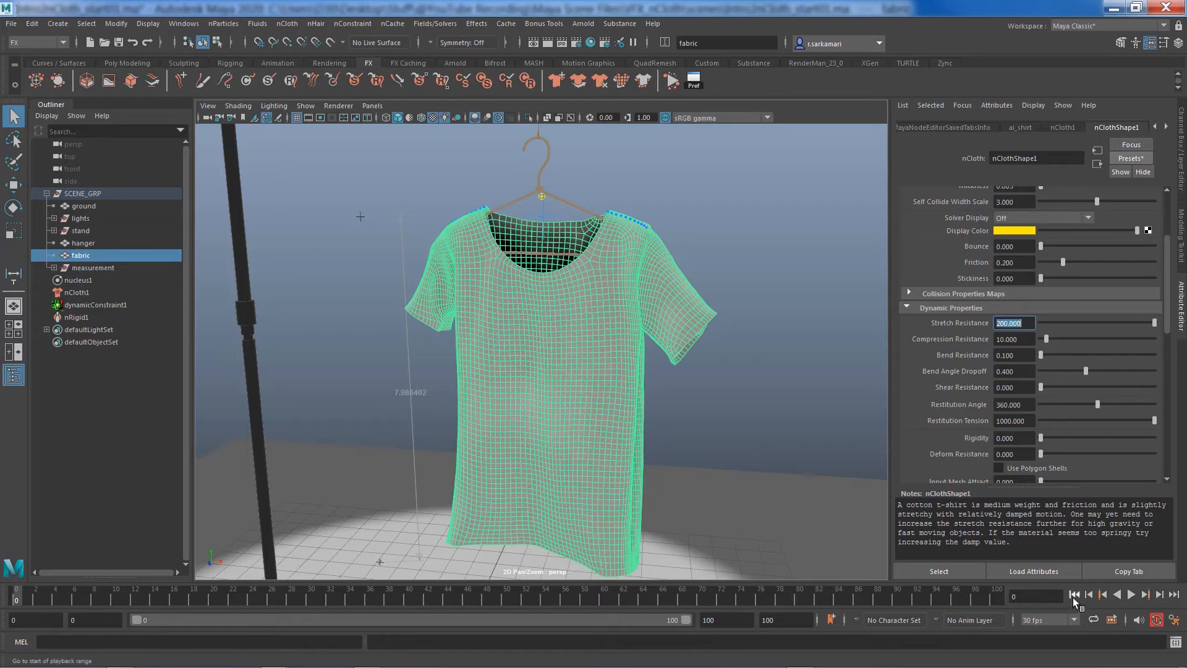
- Run the simulation with only nCloth1 selected to check the stiffer fabric, and rewind to frame 0
left_click(873, 418)
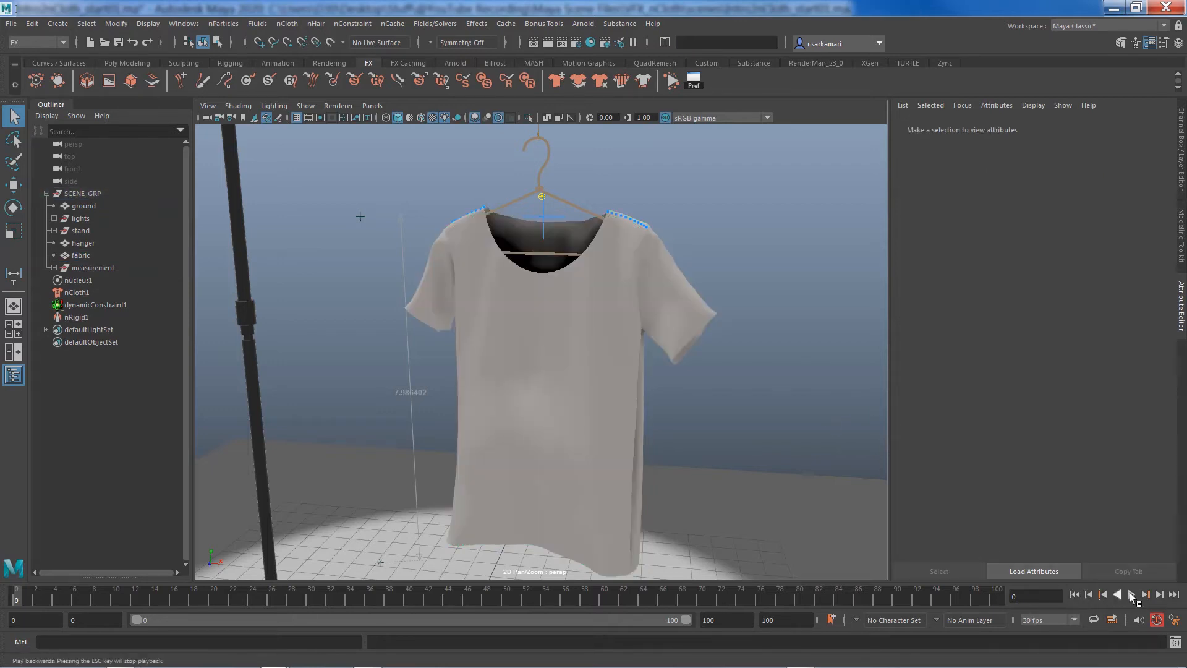
left_click(72, 293)
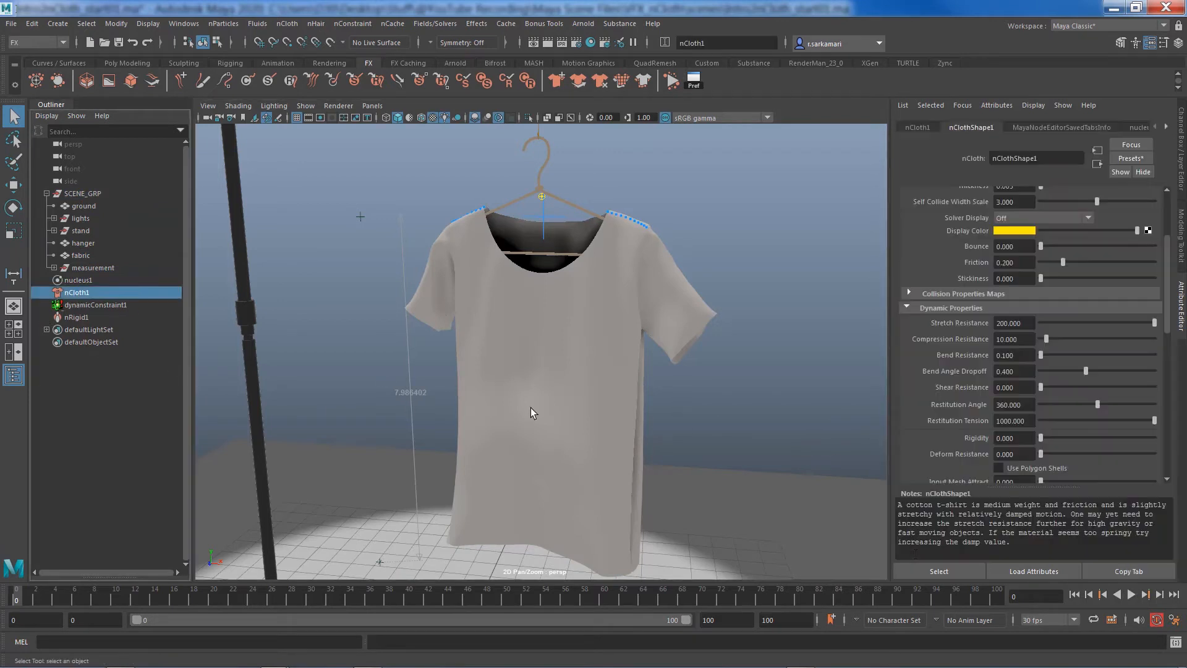
left_click(1130, 594)
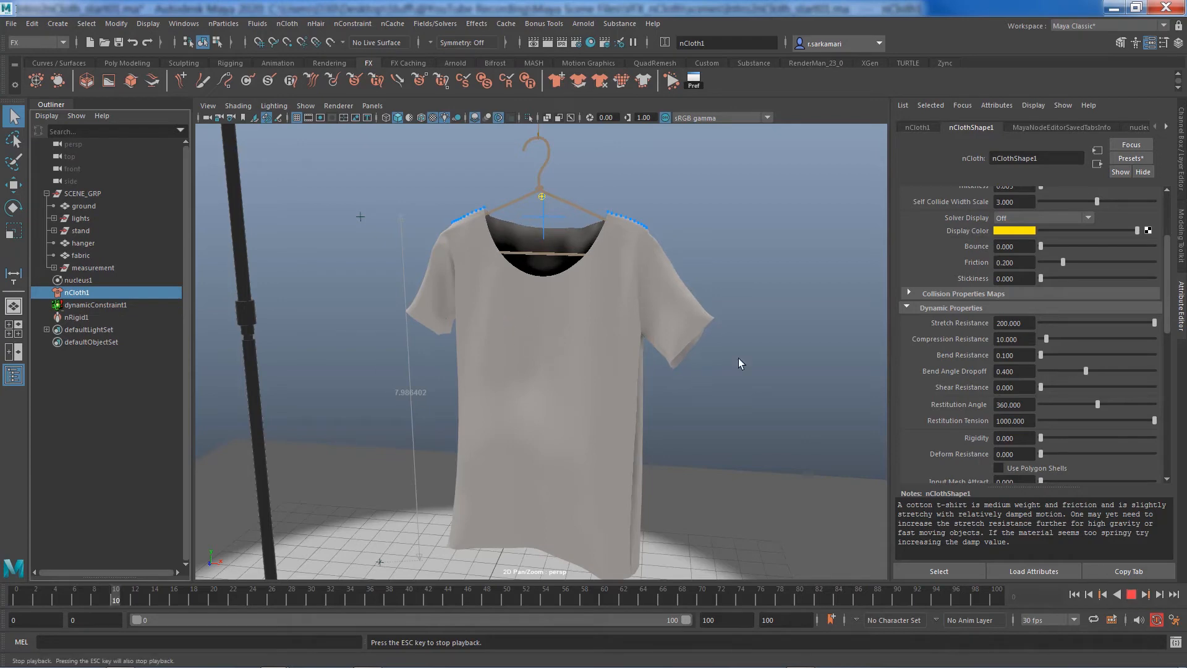
left_click(1075, 595)
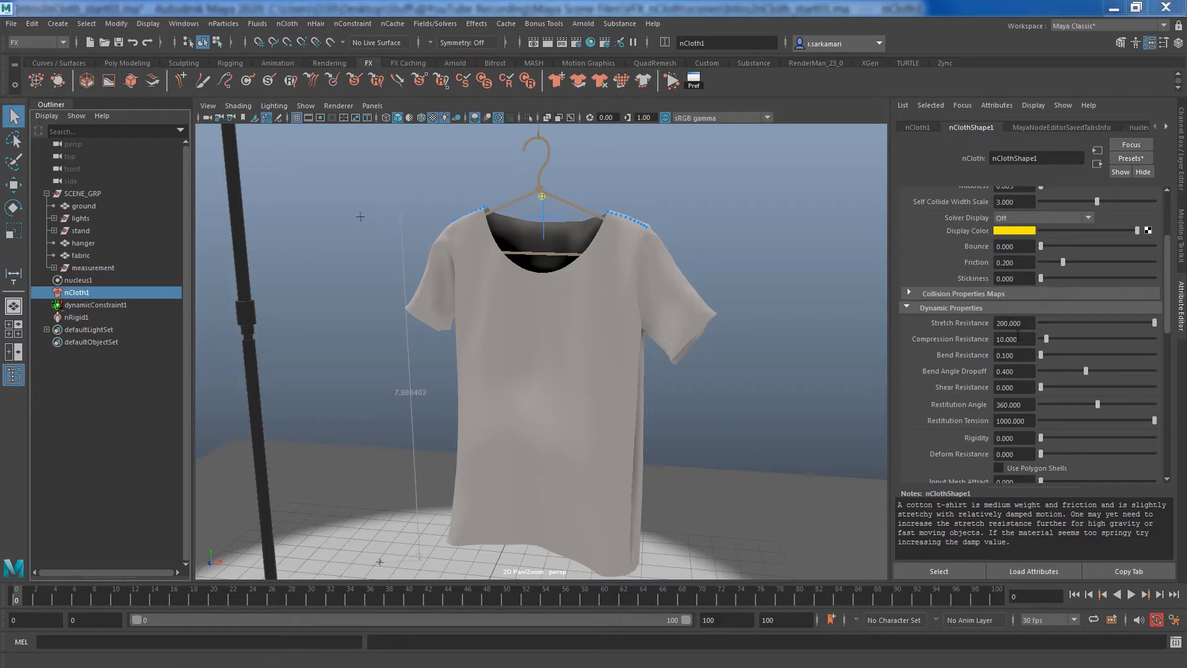
- Set nCloth1's Stretch Resistance to 35
left_click_drag(1023, 323, 923, 326)
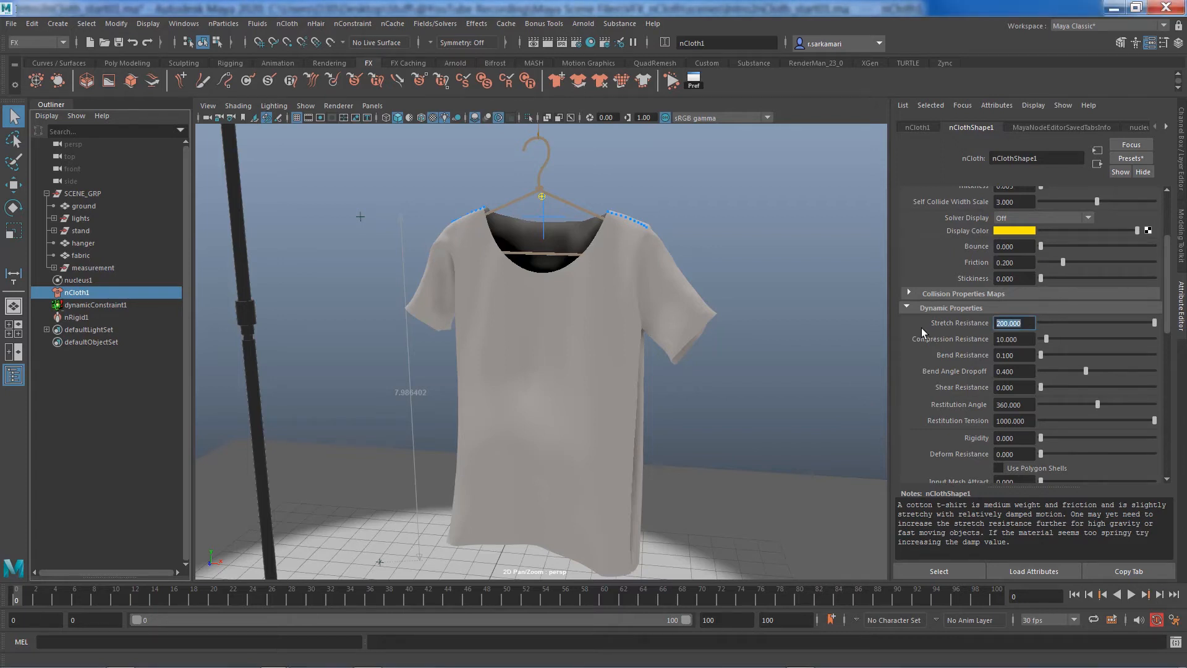
type("35")
key("Return")
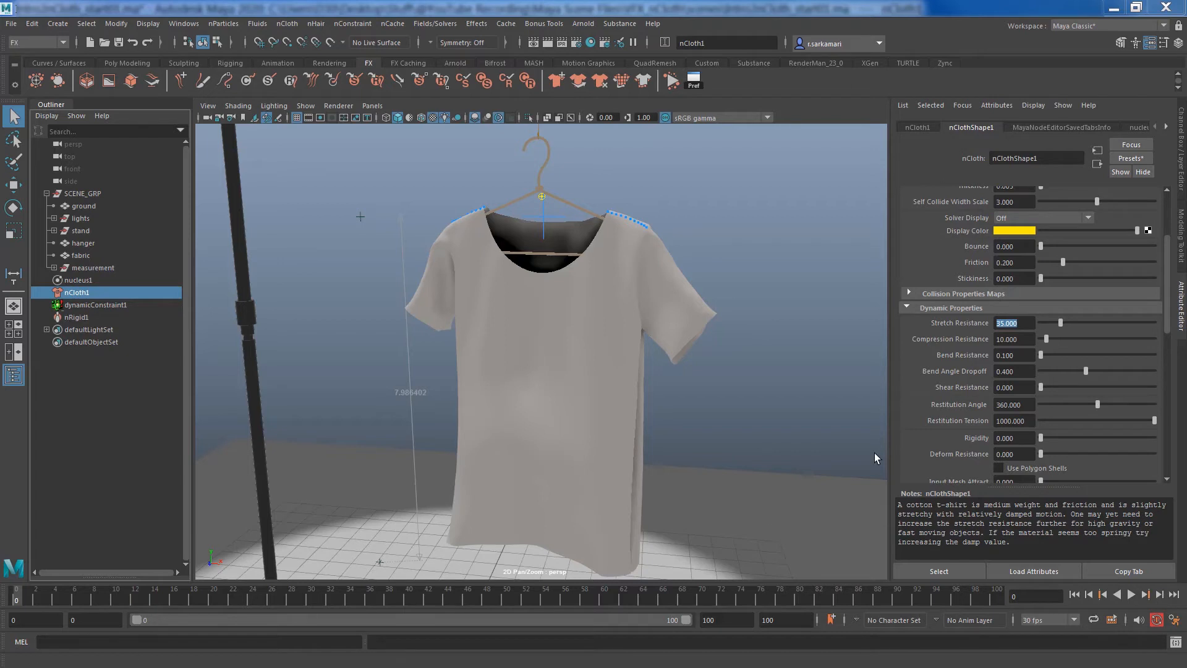
- Try a Compression Resistance of 0 on nCloth1, play the simulation to check it, and rewind to frame 0
left_click_drag(1023, 339, 881, 363)
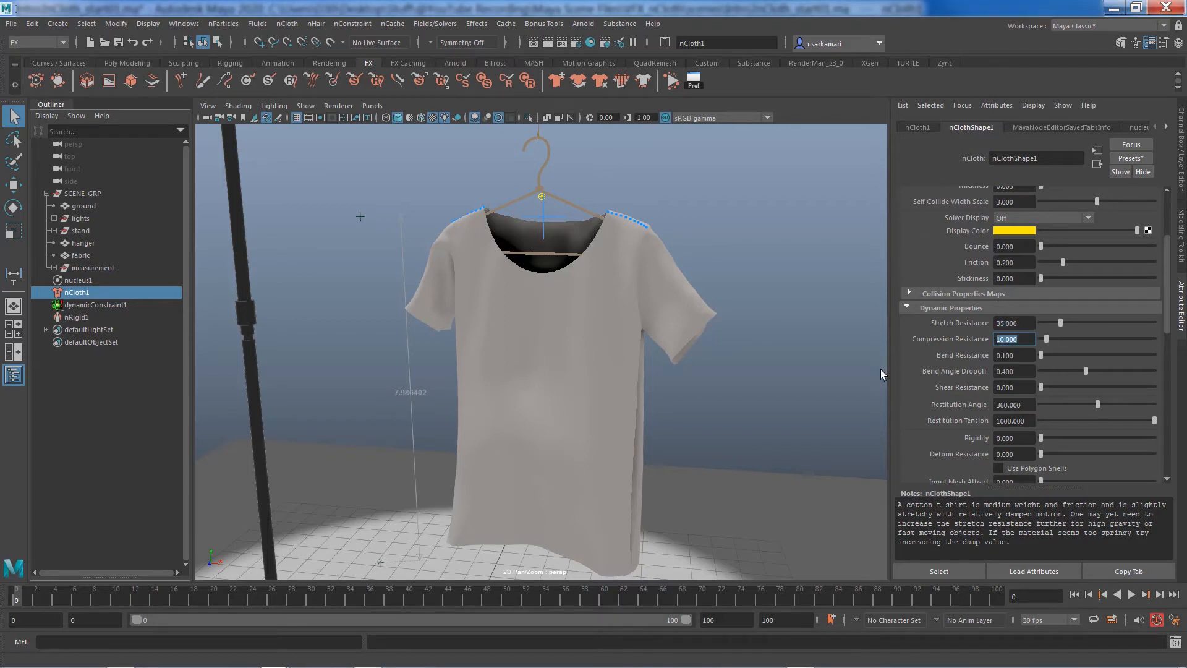
type("0")
key("Return")
key("alt+v")
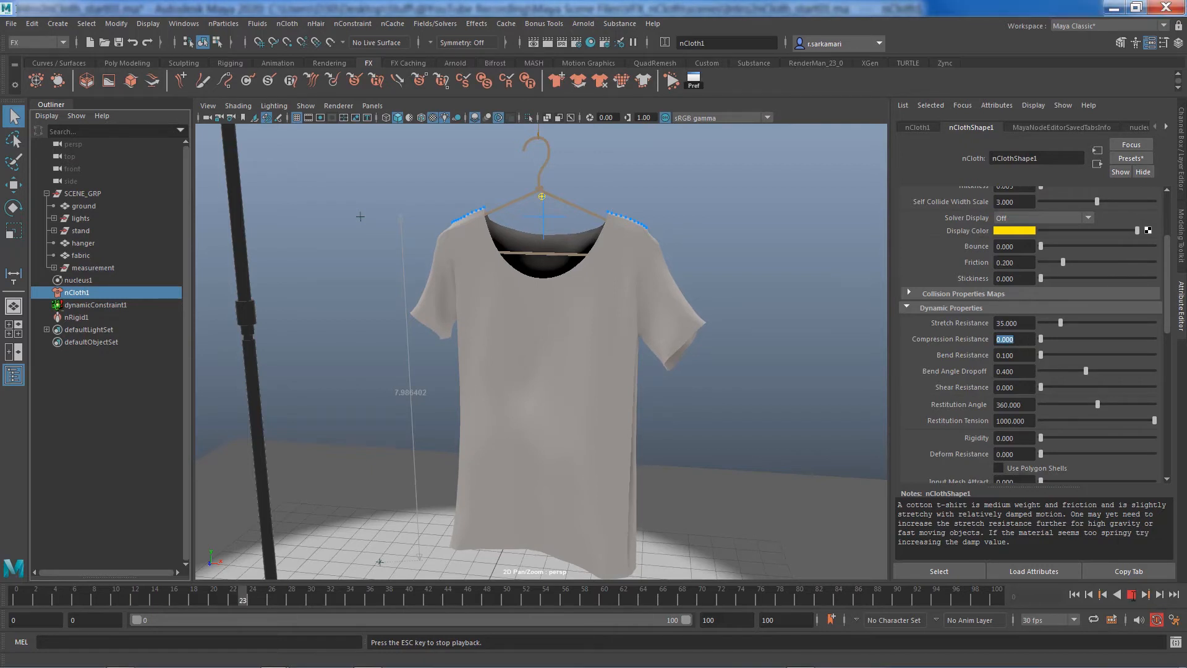
key("Escape")
left_click(1073, 594)
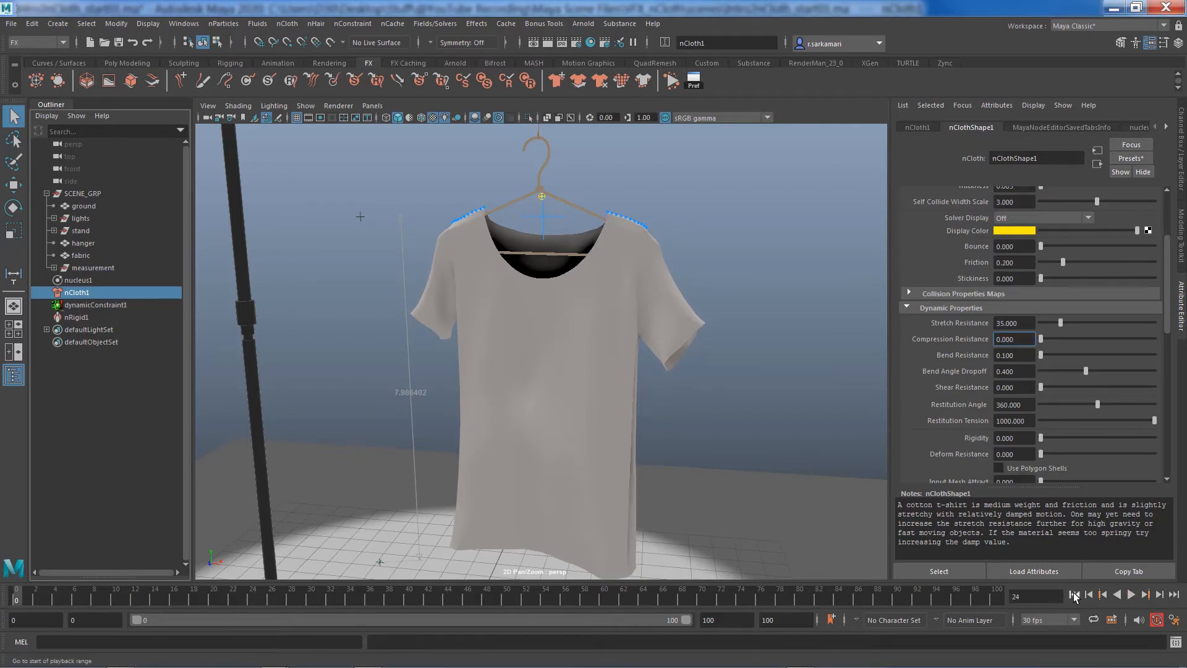
- Set nCloth1's Compression Resistance back to 10
double_click(1006, 338)
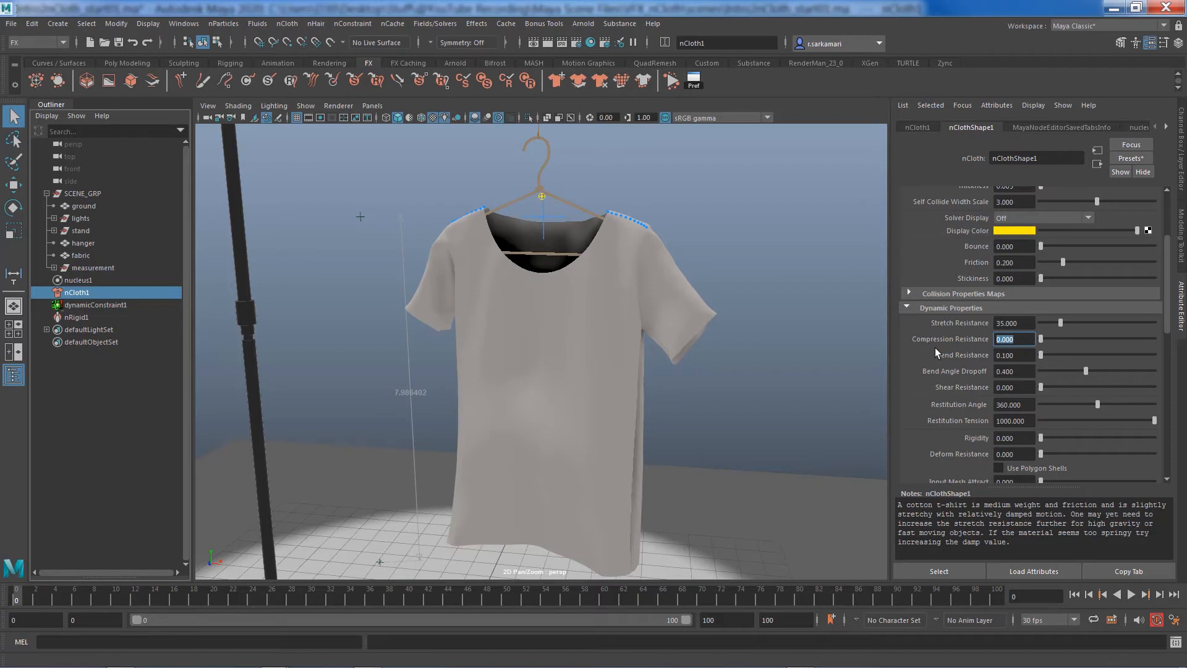
type("10")
key("Return")
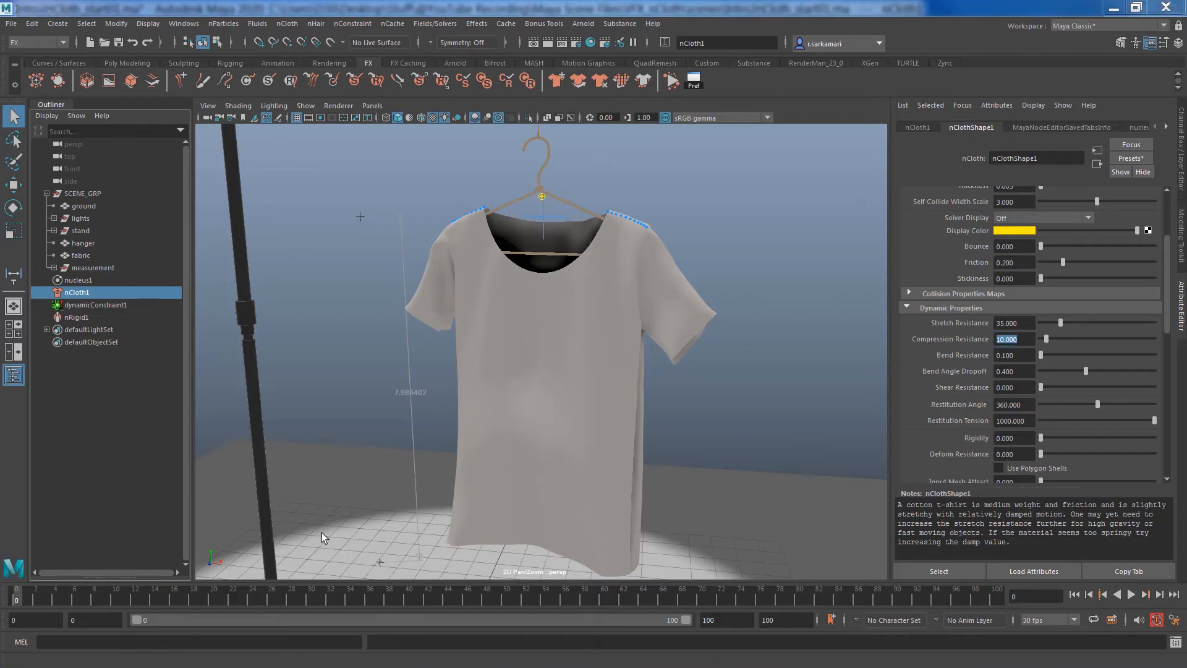
- Select the shirt mesh and set its Bend Resistance to 0.05
left_click(514, 380)
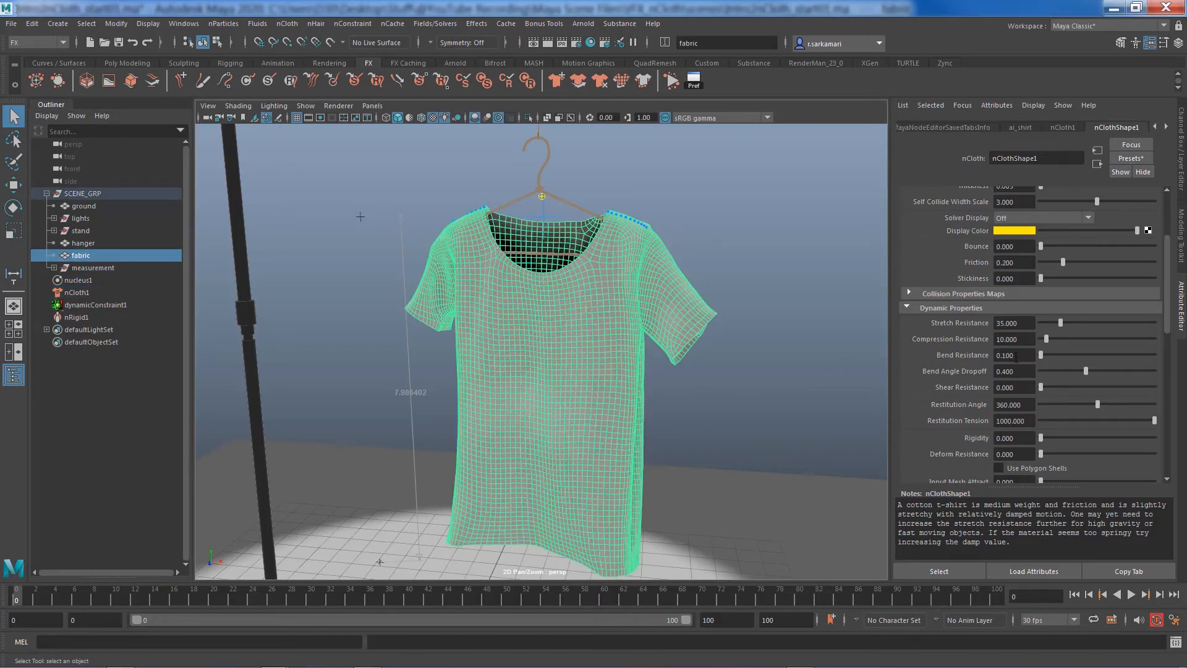
left_click(1011, 355)
double_click(1008, 355)
type("05")
double_click(1017, 358)
type("1")
type("05")
key("Return")
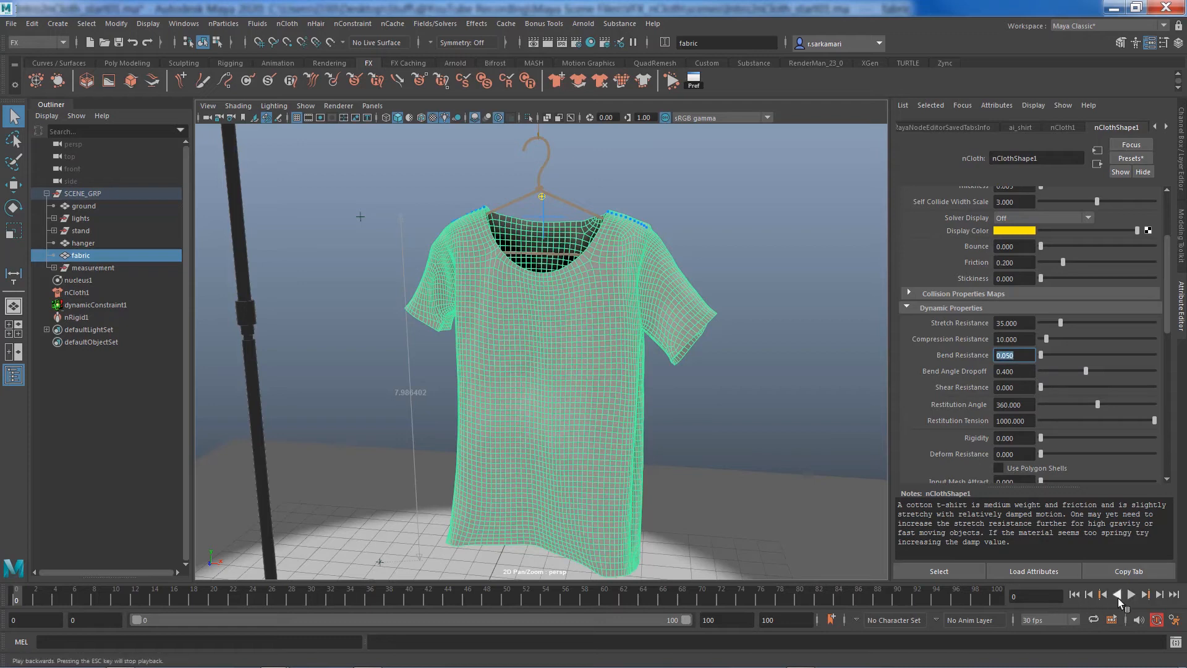
- Play the simulation to check how the softer fabric bends, and return to the start frame
left_click(1131, 595)
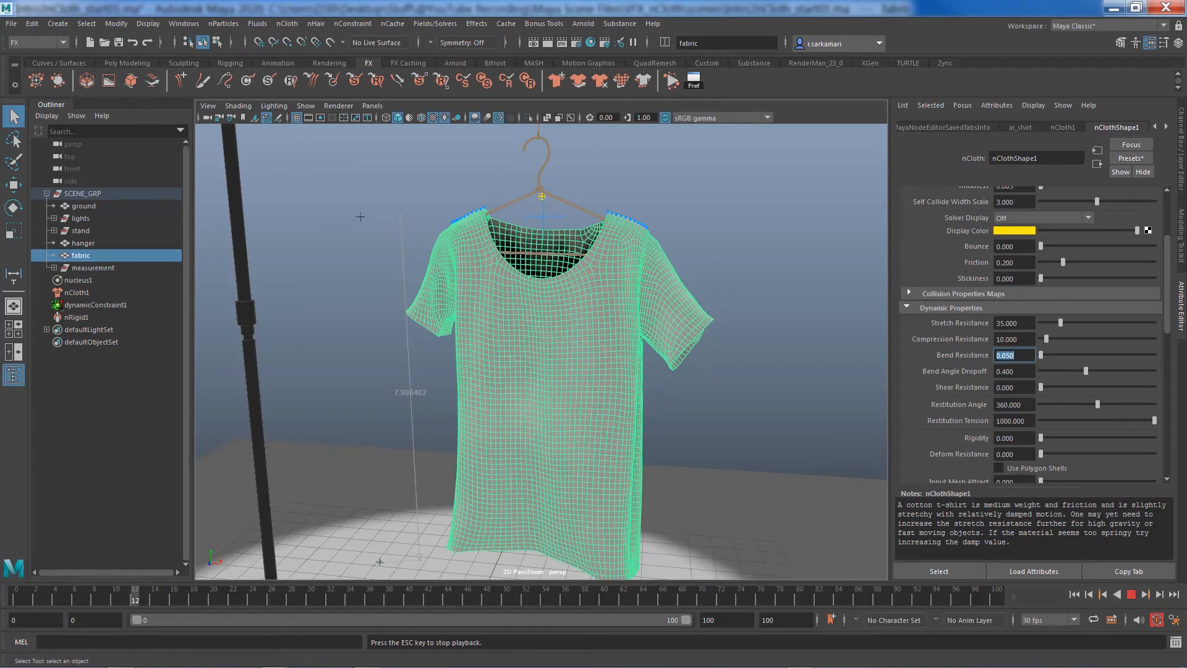
key("Escape")
key("alt+shift+v")
- Set nucleus1's Wind Speed to 5 and run interactive playback to see the shirt react to the wind
scroll(1168, 325, "up", 4)
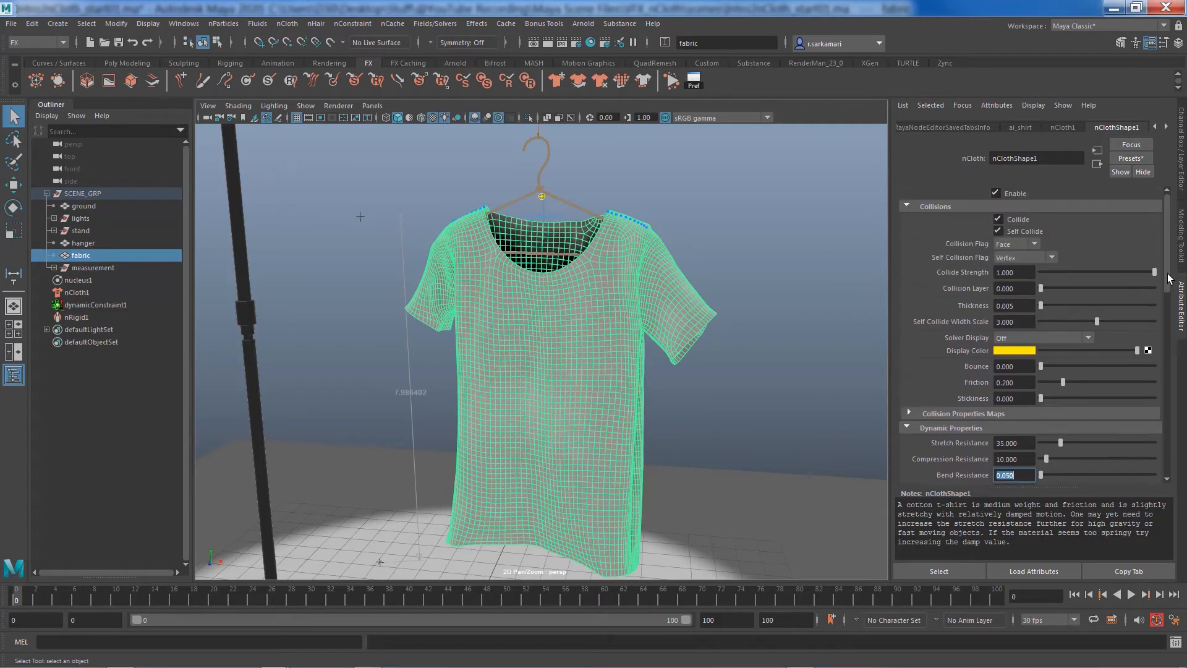
left_click(83, 284)
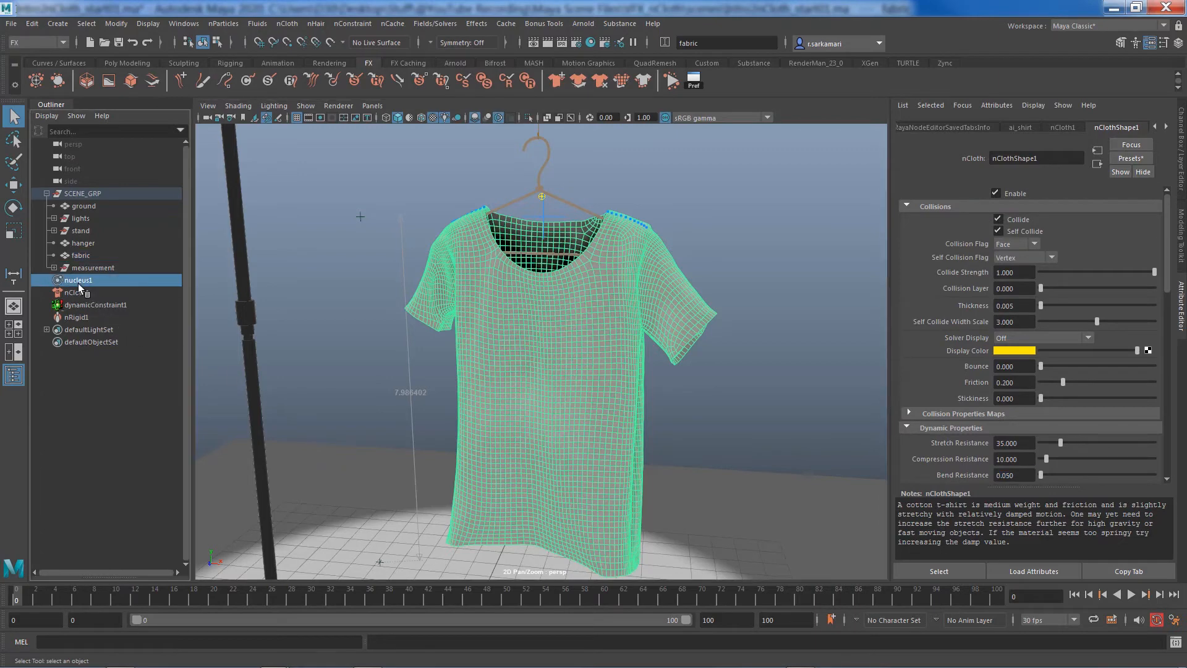
scroll(926, 320, "down", 5)
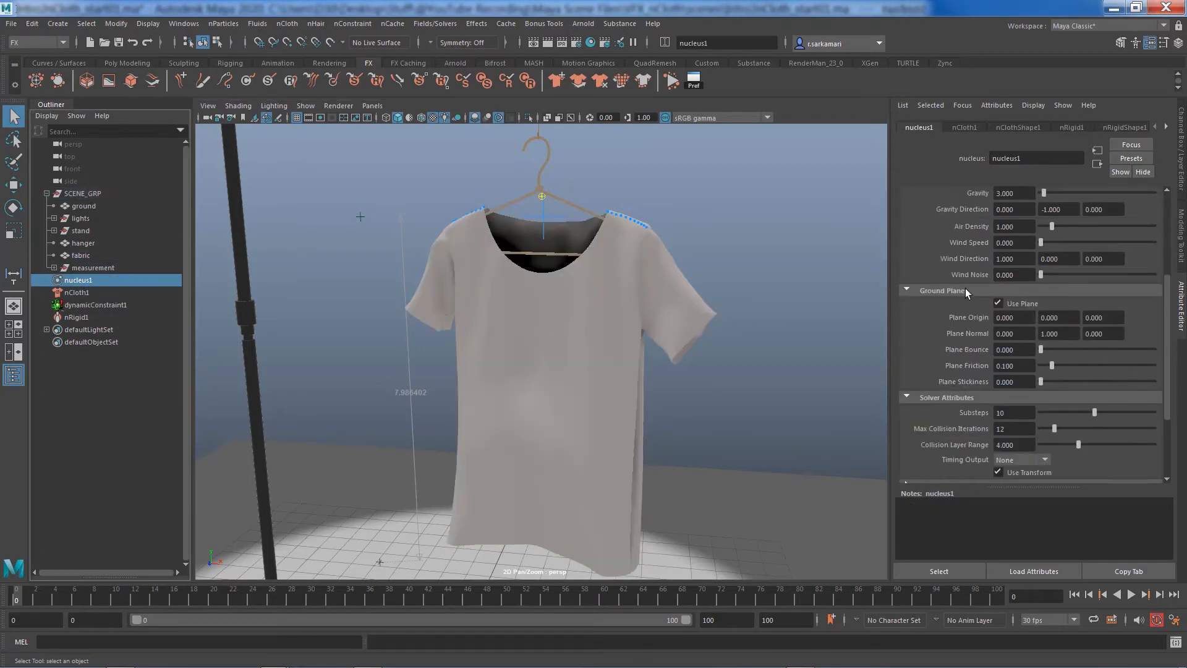
scroll(973, 287, "down", 1)
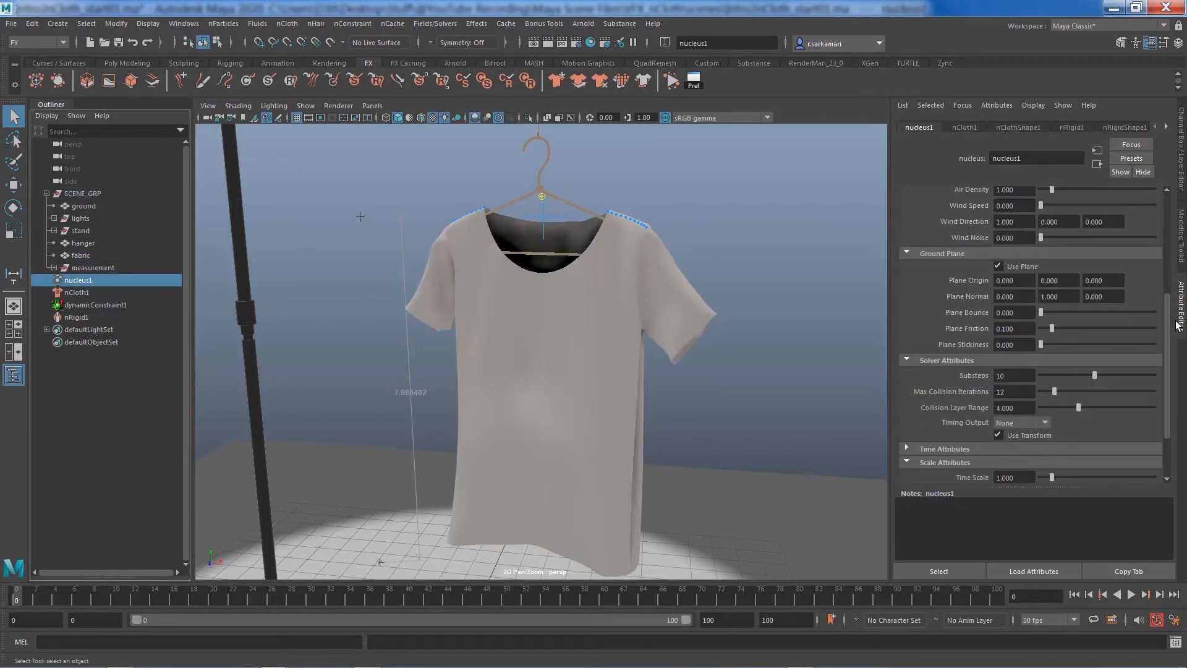
left_click_drag(1167, 321, 1167, 314)
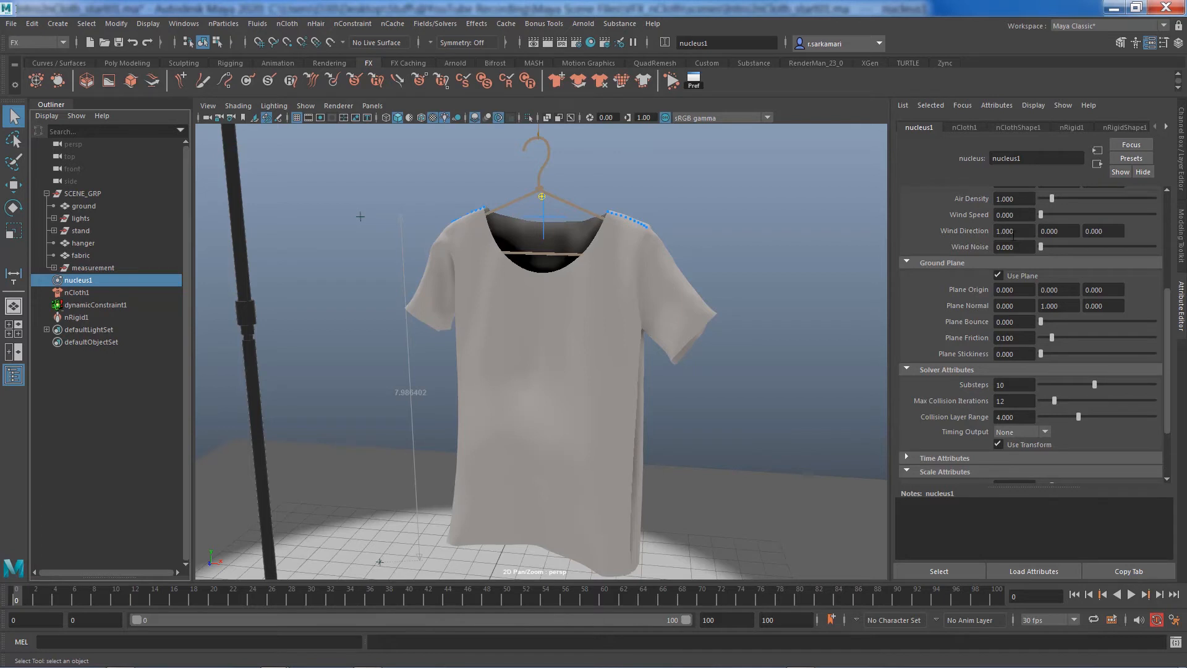
left_click(1020, 215)
type("5")
key("Return")
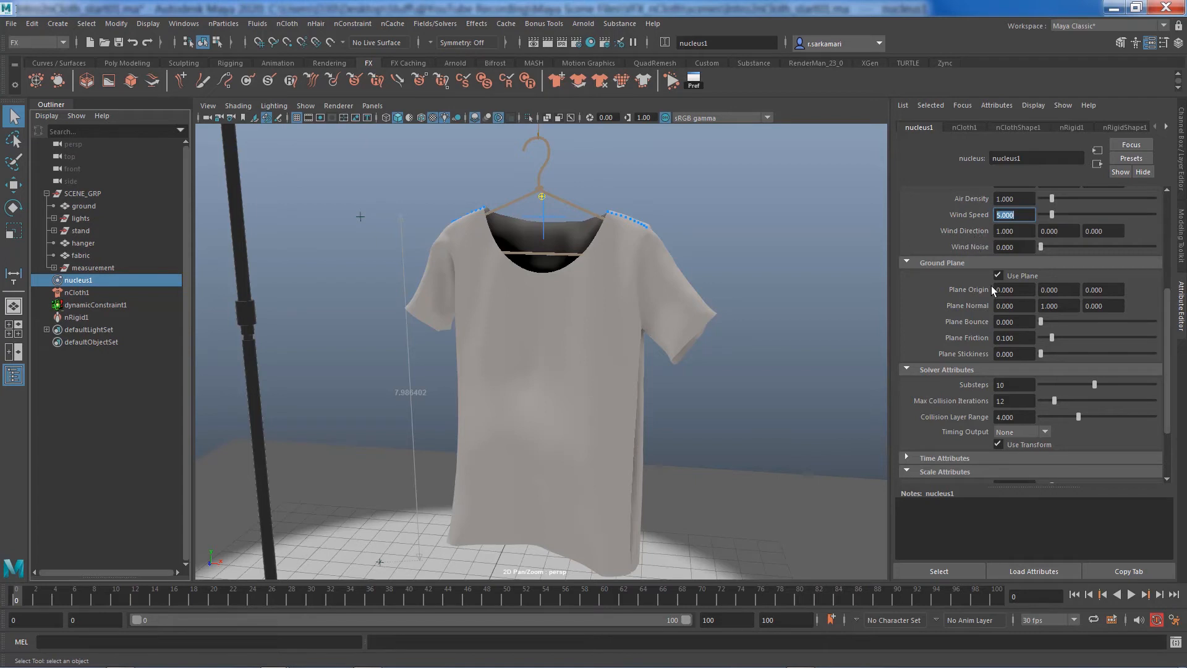
left_click(672, 83)
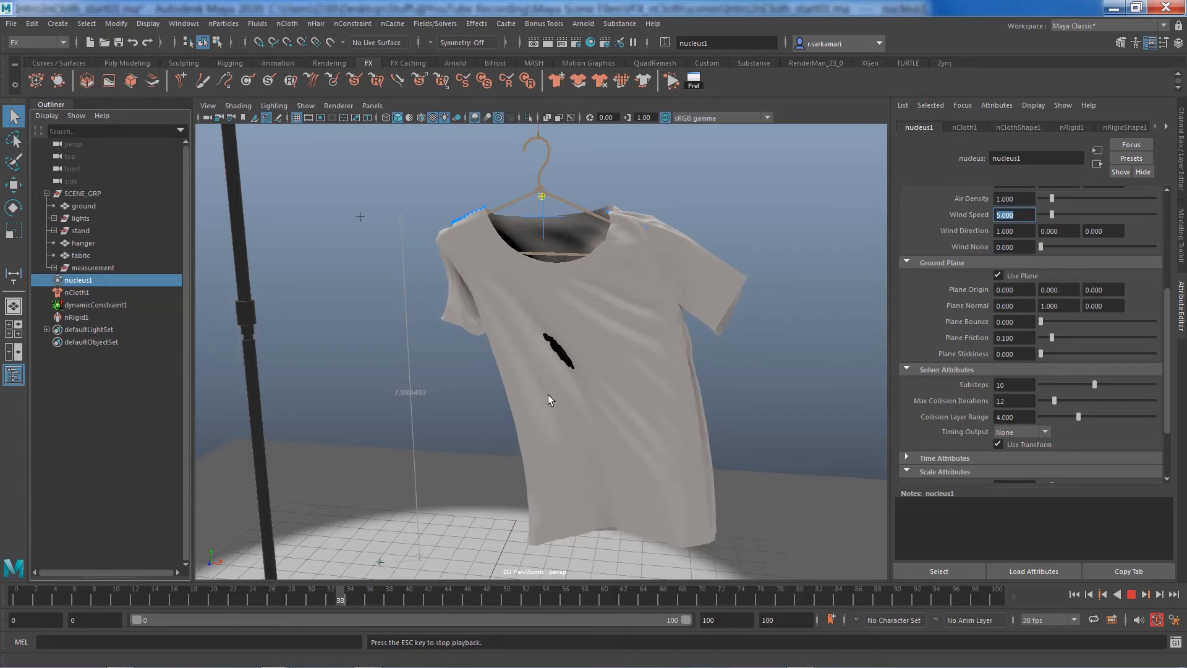
left_click(1131, 595)
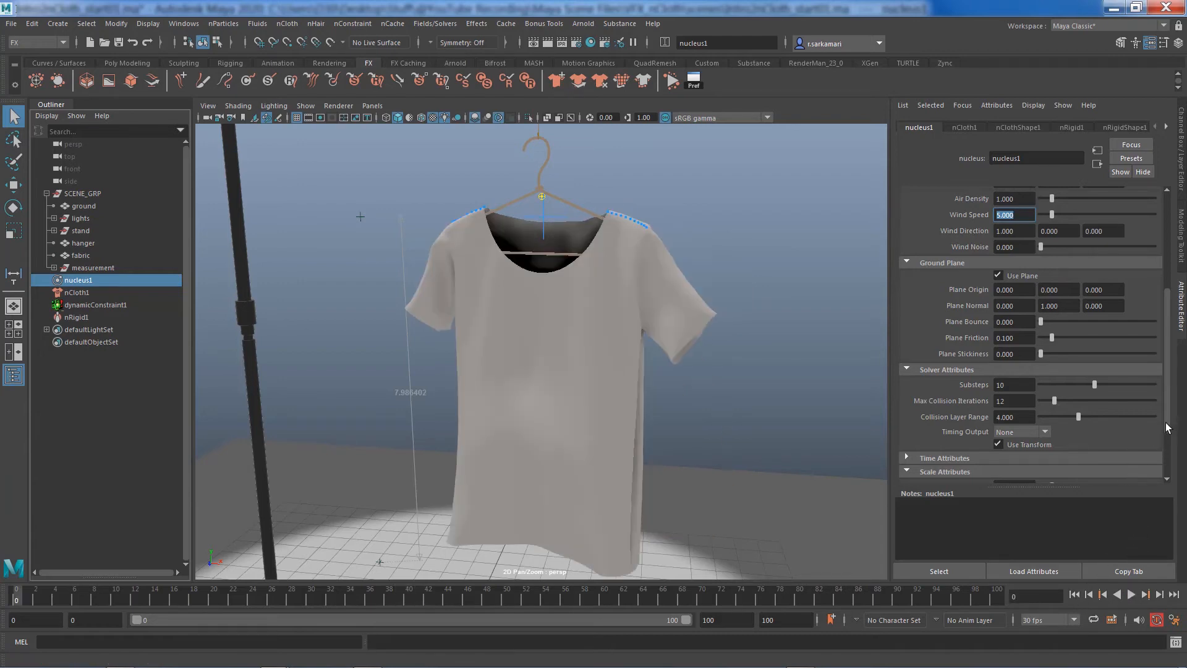
- Select the shirt and set its nCloth Self Collision Flag to Full Surface
left_click_drag(1166, 425, 1182, 299)
left_click(551, 306)
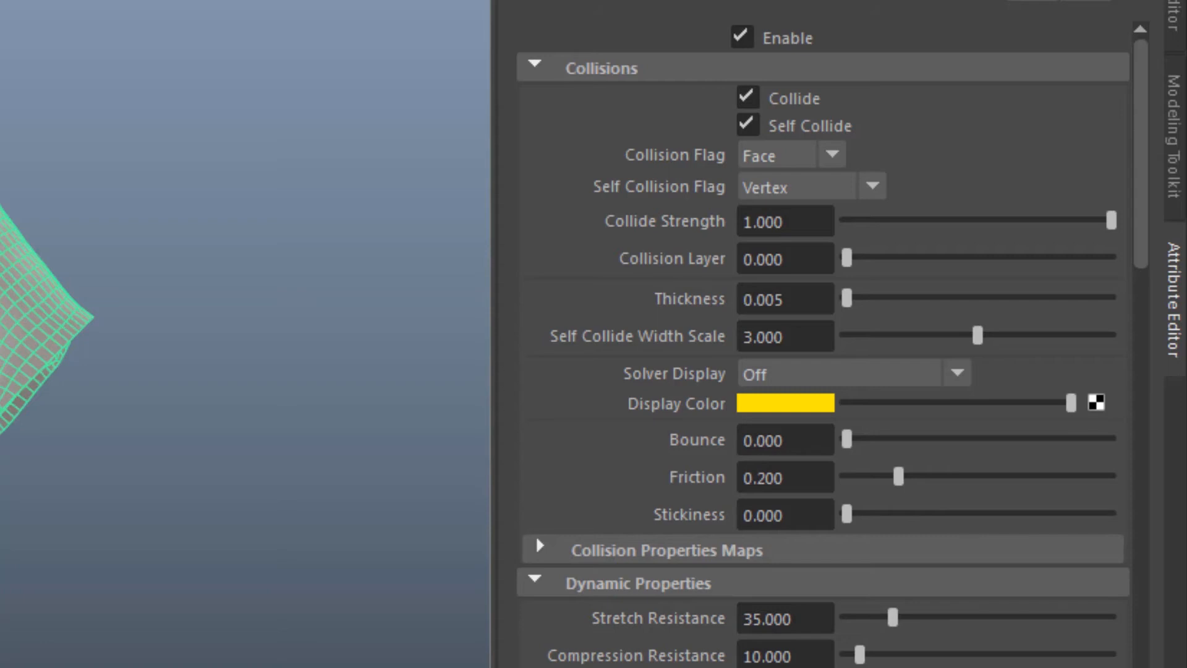
left_click(772, 194)
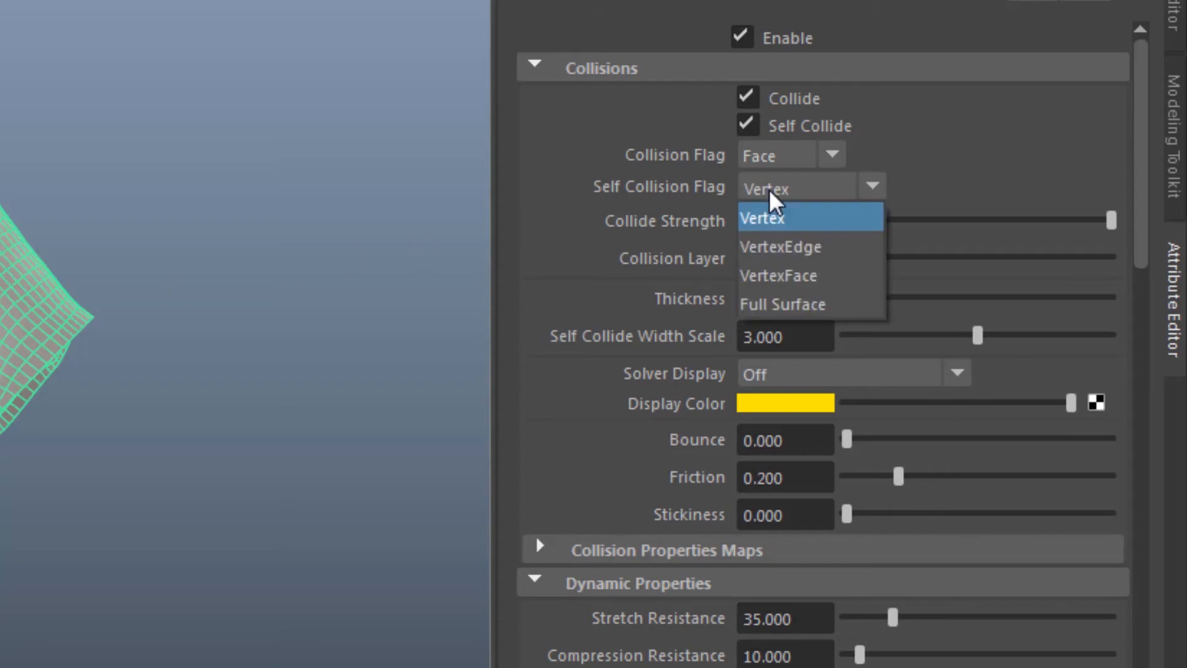
left_click(766, 306)
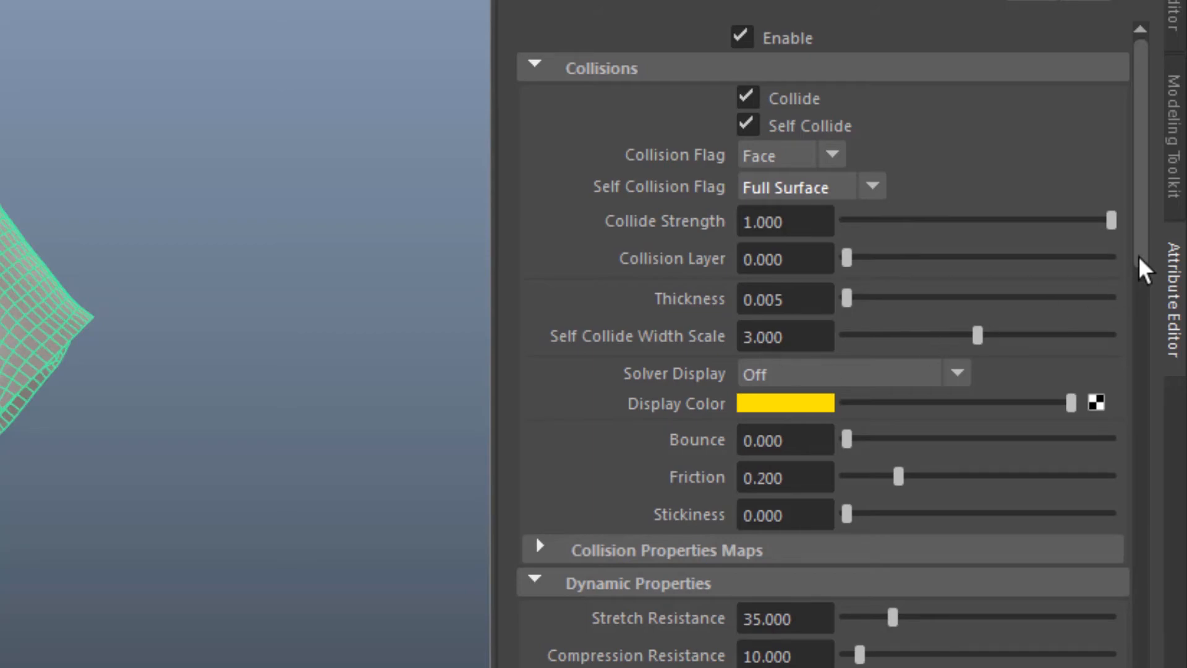
- In the shirt's nCloth Quality Settings, set Max Self Collide Iterations to 16
left_click_drag(1143, 266, 1131, 655)
left_click(659, 479)
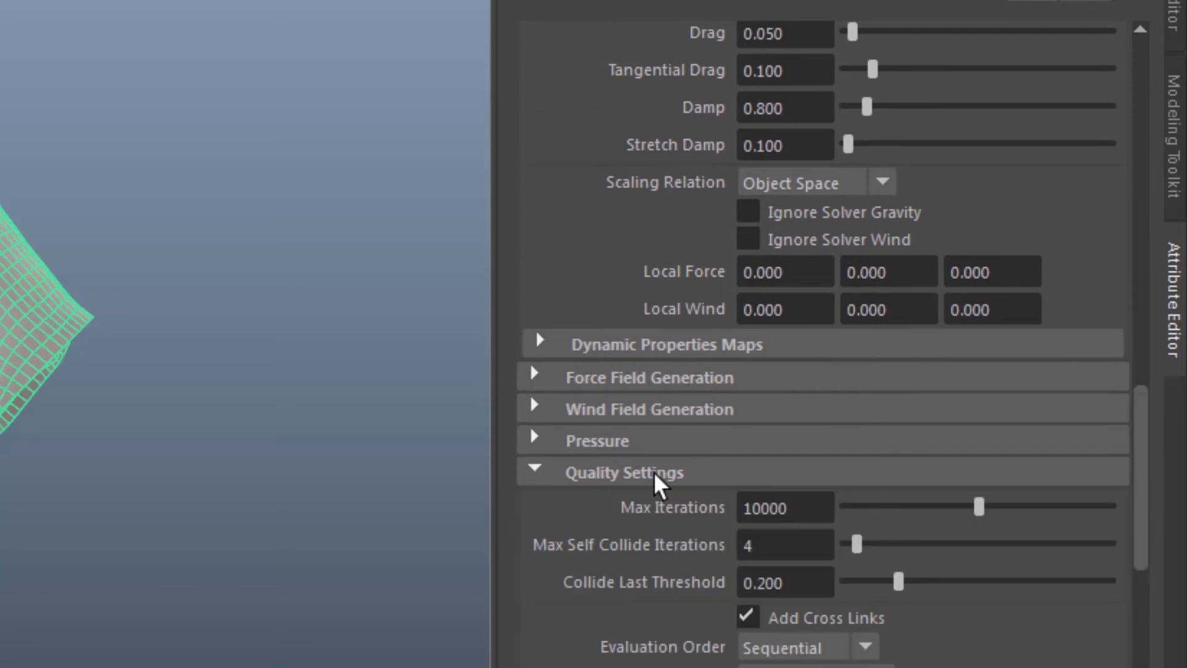
left_click(805, 546)
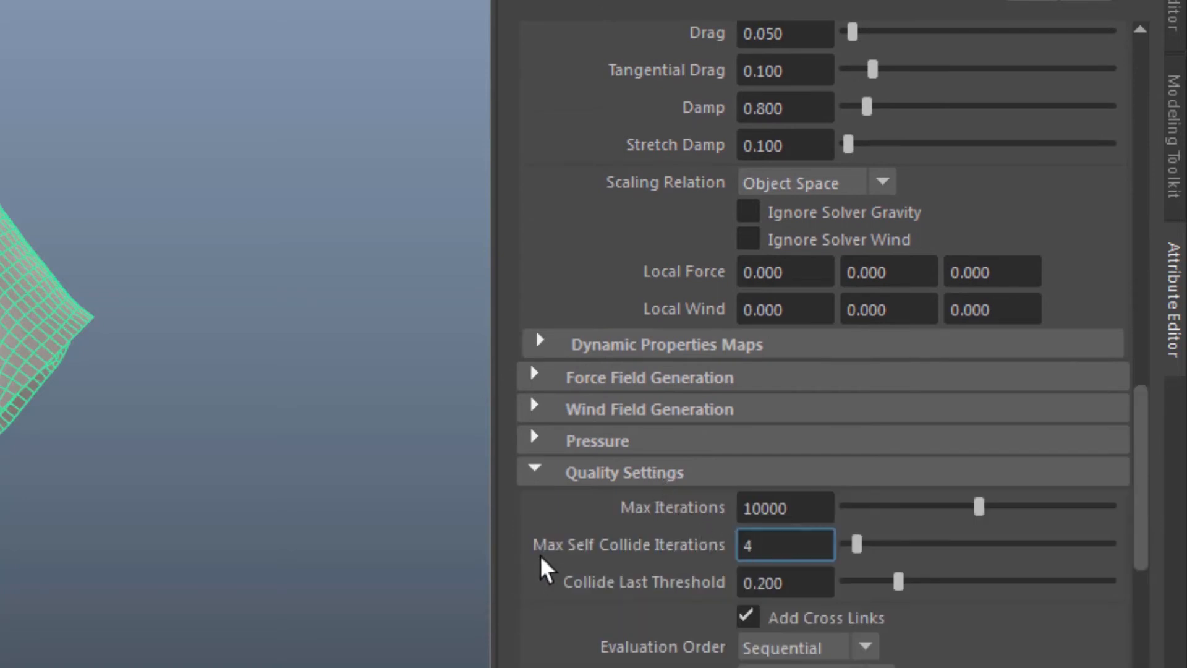
left_click_drag(775, 559, 567, 557)
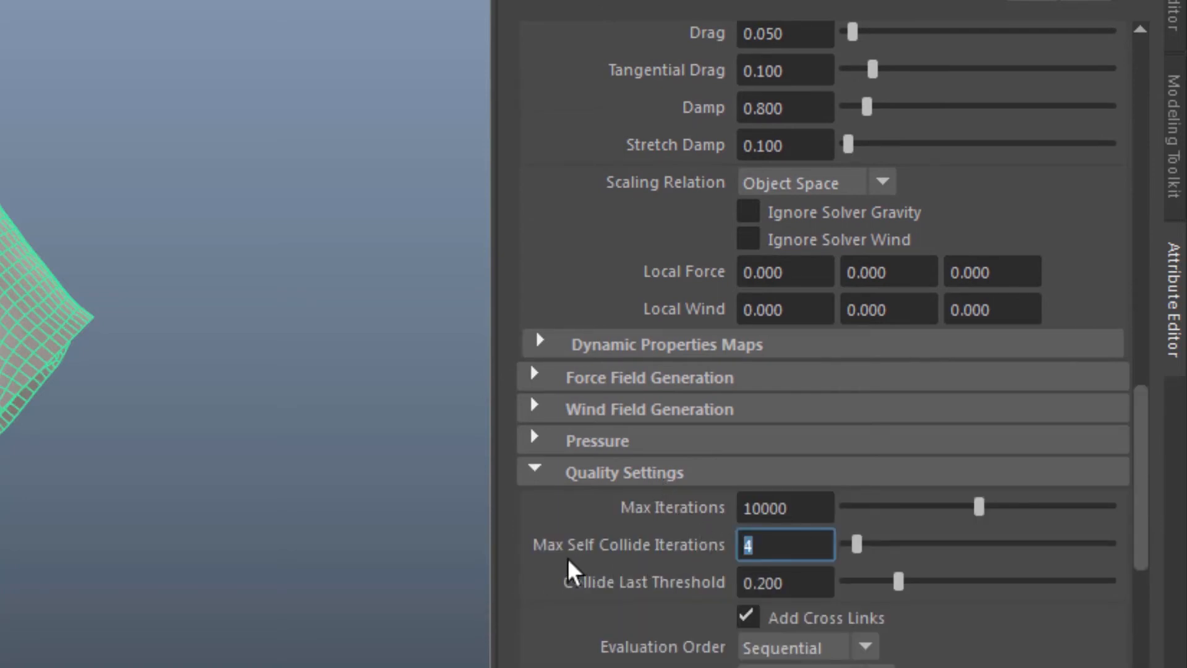
type("8")
key("Return")
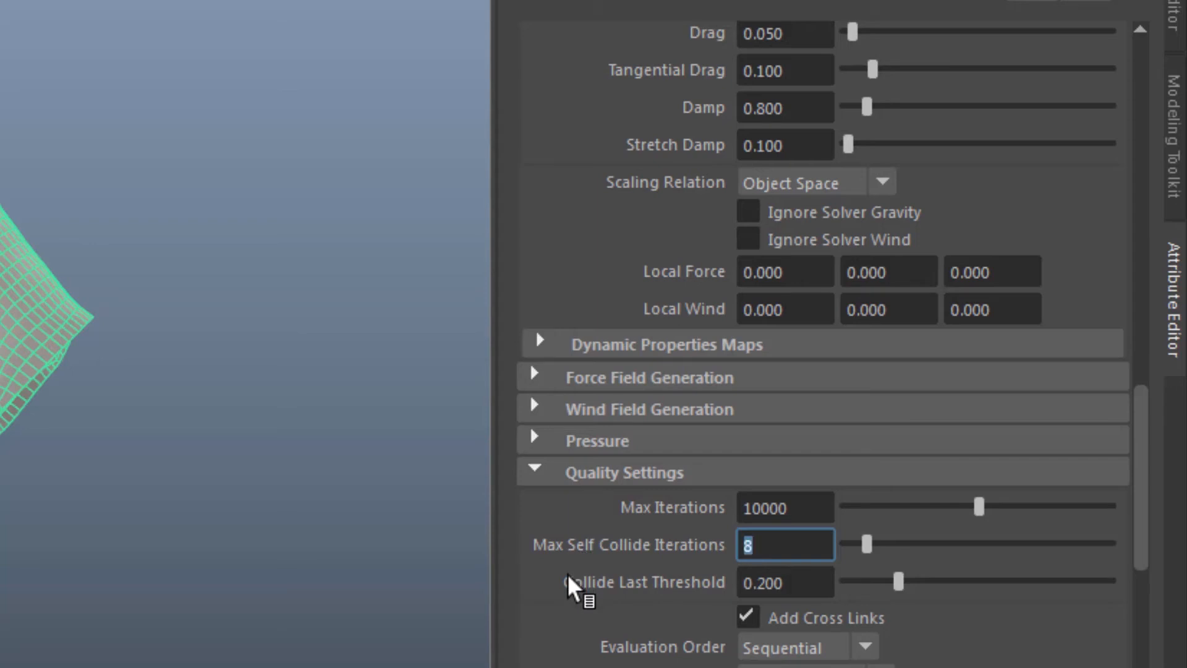
key("Return")
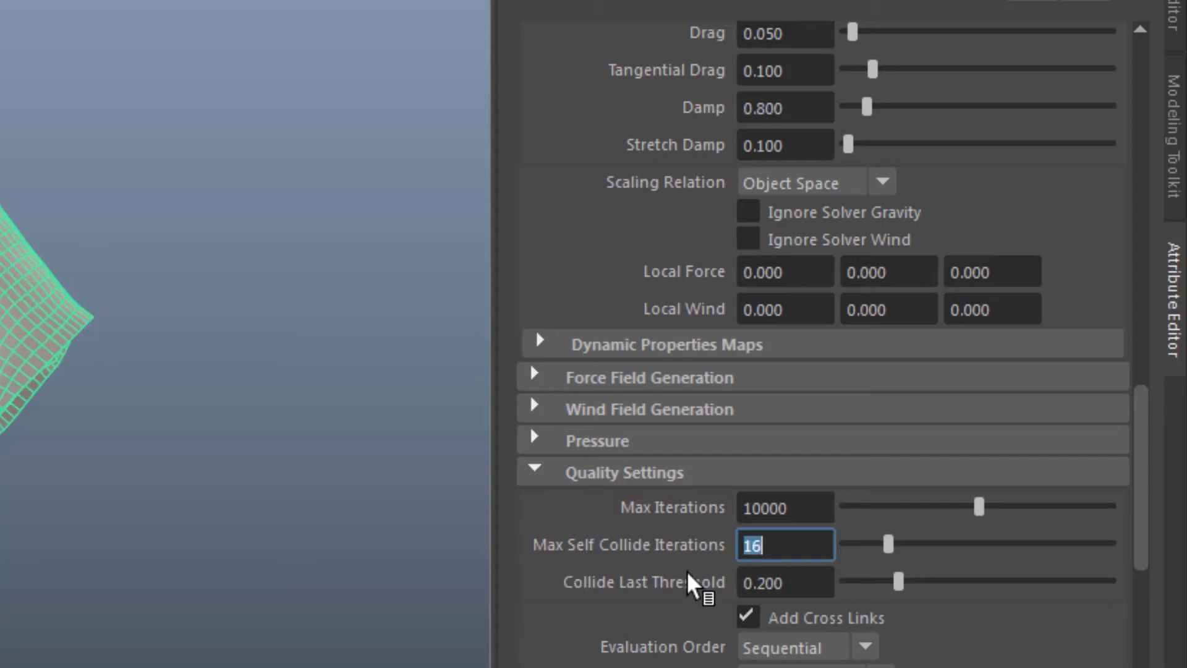
- Enable Trapped Check and Self Trapped Check for the shirt and set Push Out to 0.1
scroll(615, 615, "down", 3)
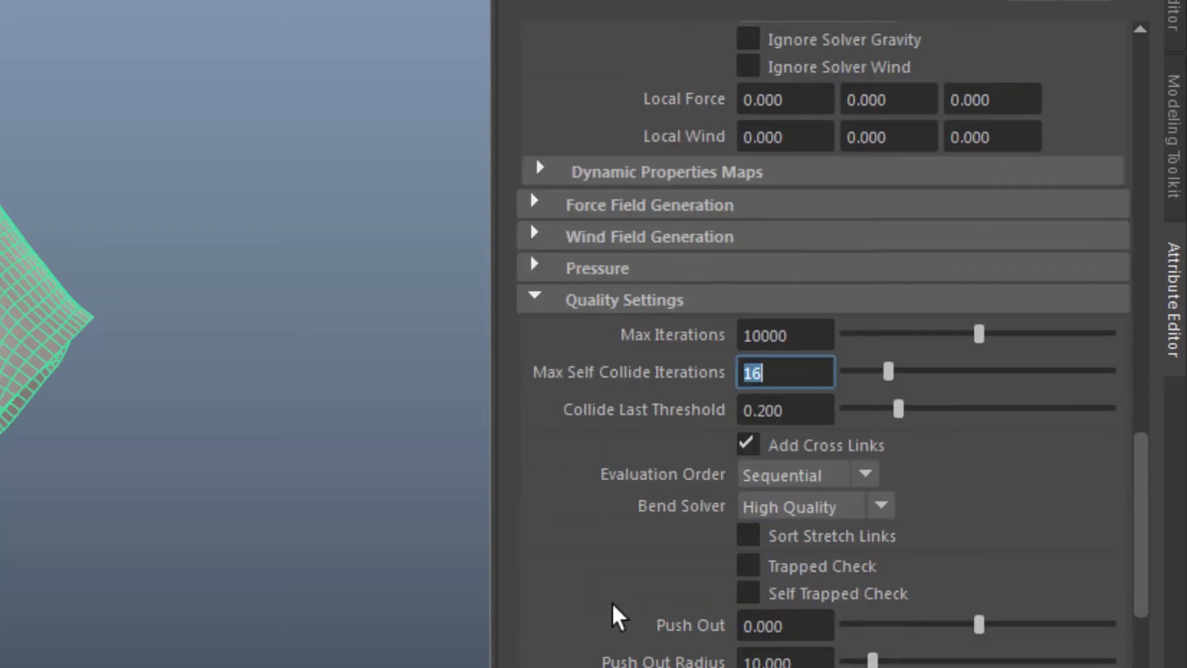
left_click(749, 566)
left_click(748, 594)
double_click(767, 625)
scroll(787, 621, "down", 2)
type("1")
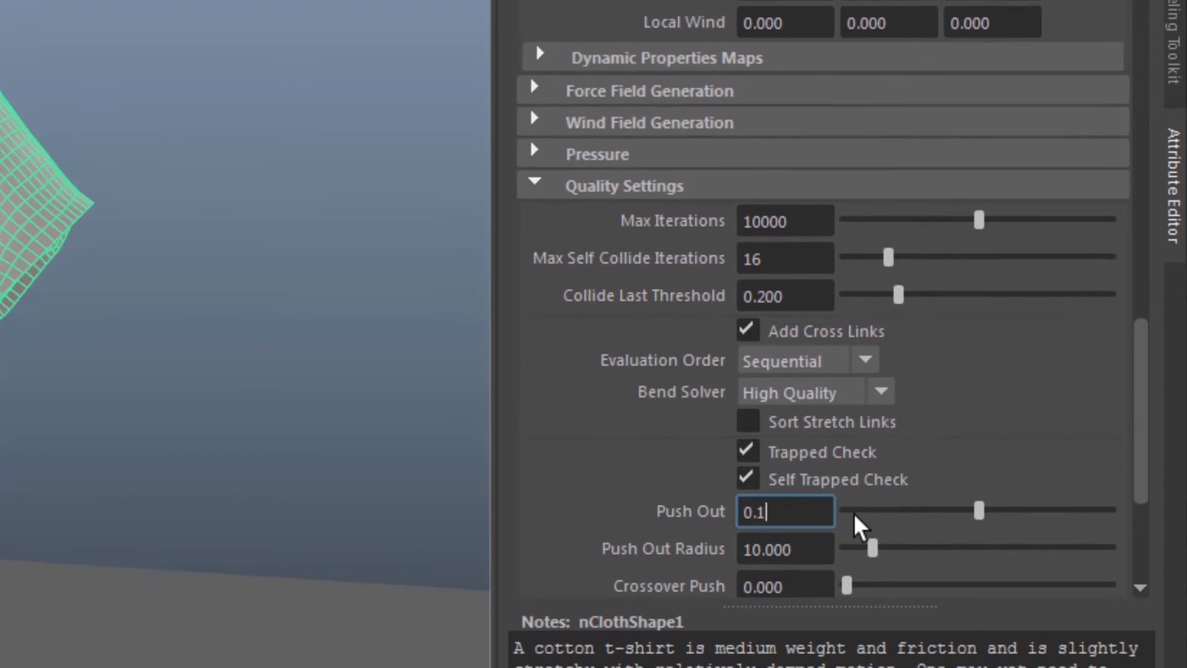
key("Return")
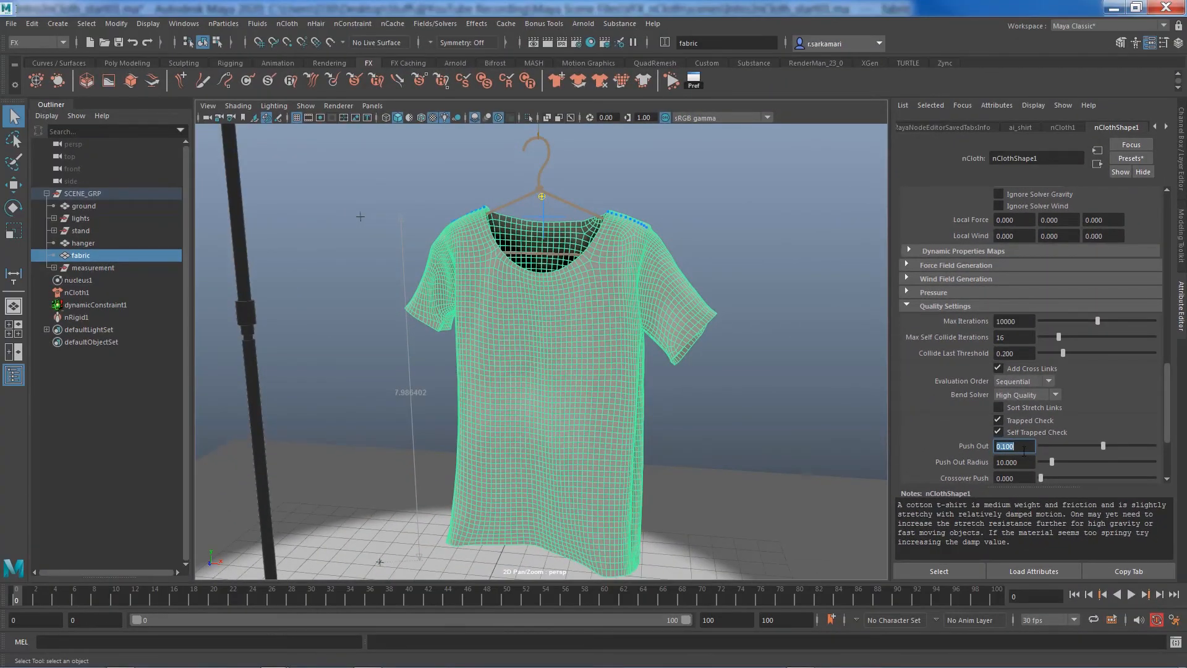
- Play the simulation briefly with the new quality settings and return to the start frame
left_click(1023, 450)
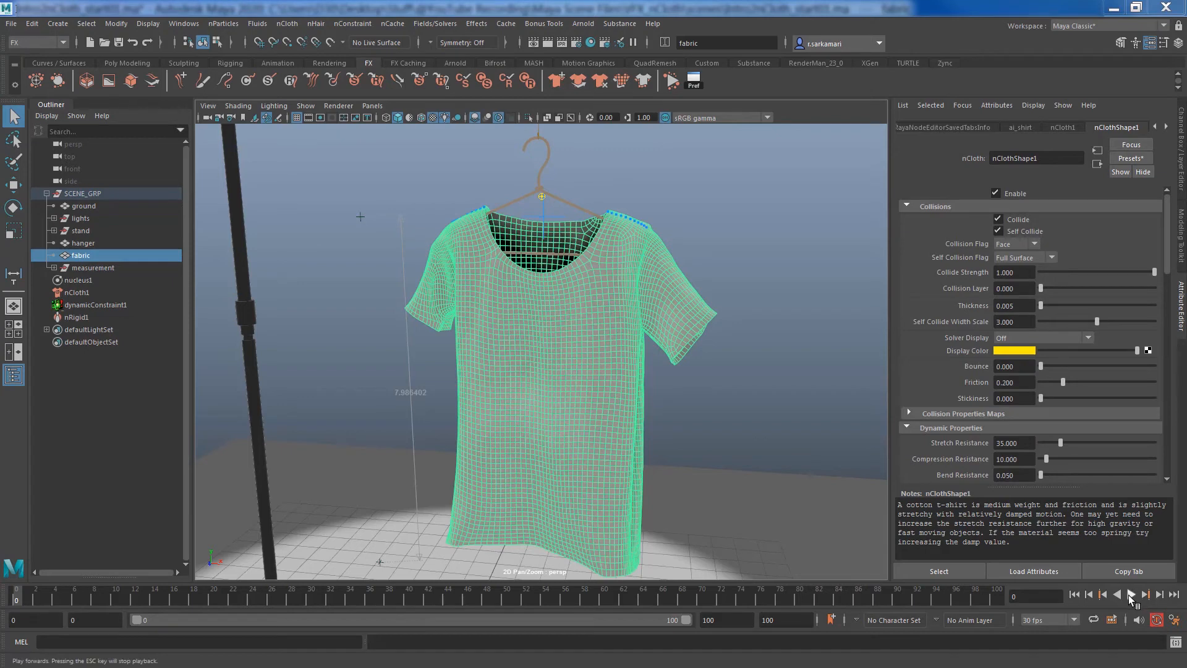
left_click(1129, 593)
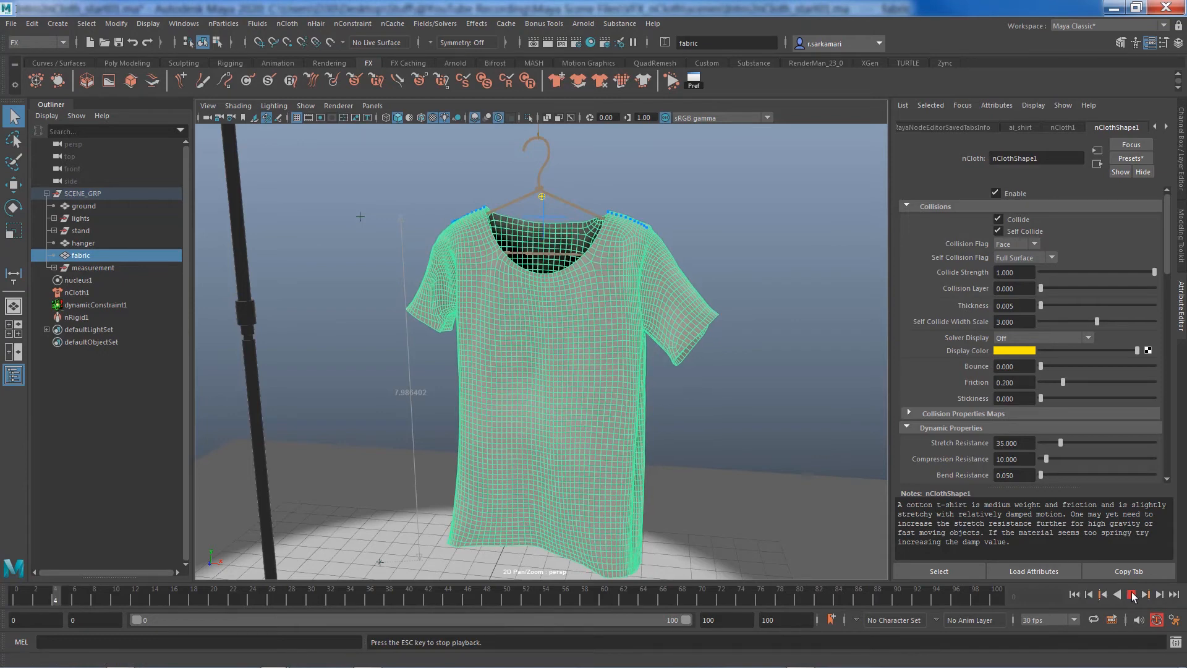
left_click(1073, 595)
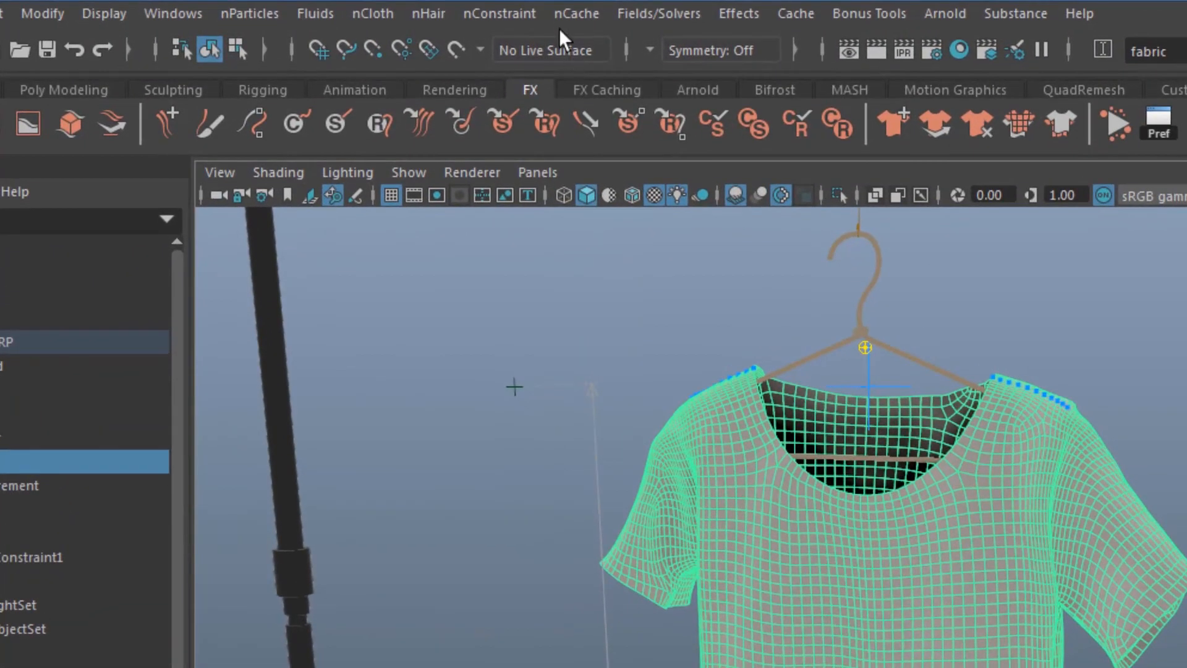
- Create an nObject cache of the shirt as one mcx file per frame over the Time Slider range, and turn on smooth mesh preview
left_click(560, 16)
mouse_move(570, 68)
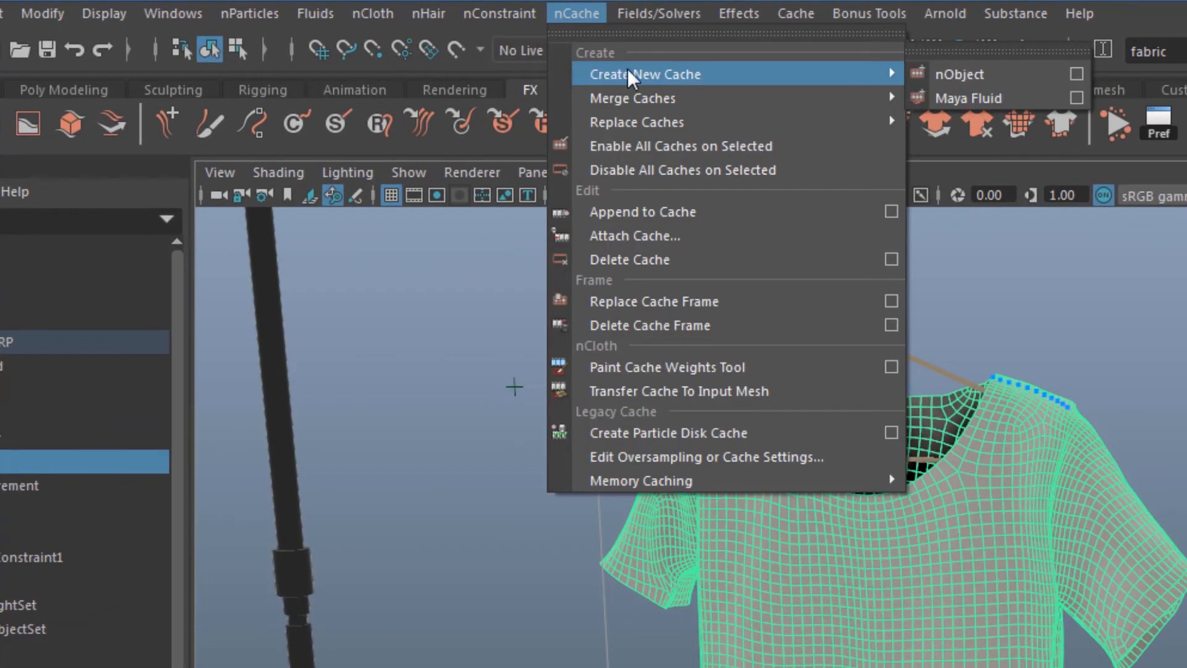
left_click(1077, 74)
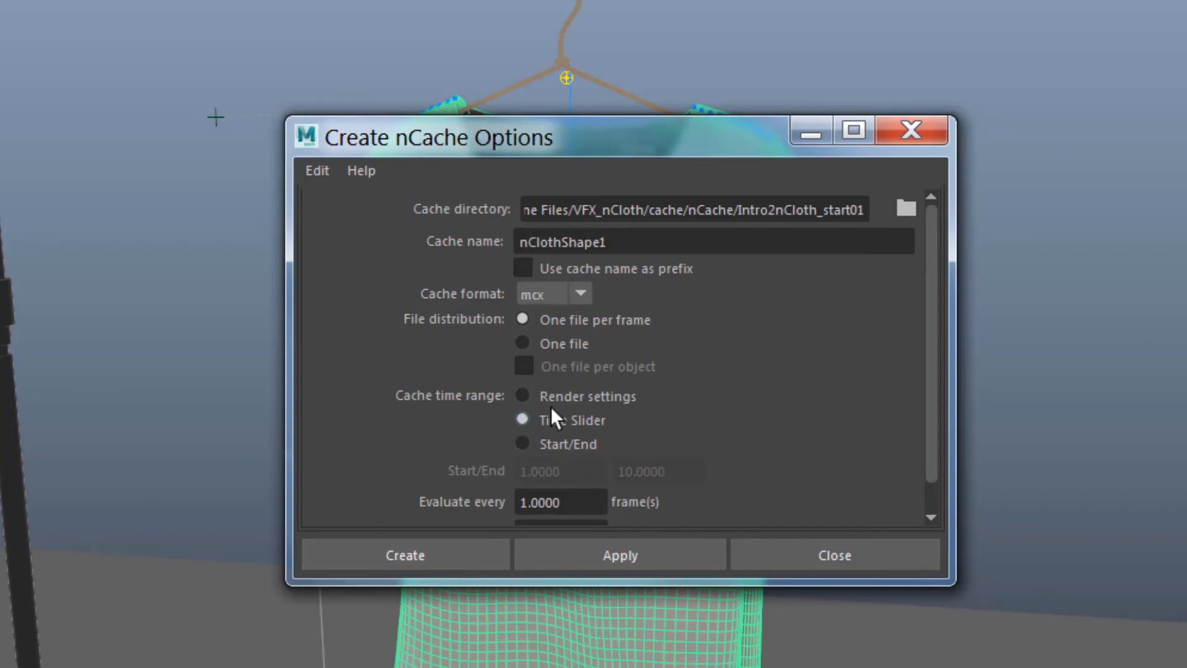
left_click(408, 555)
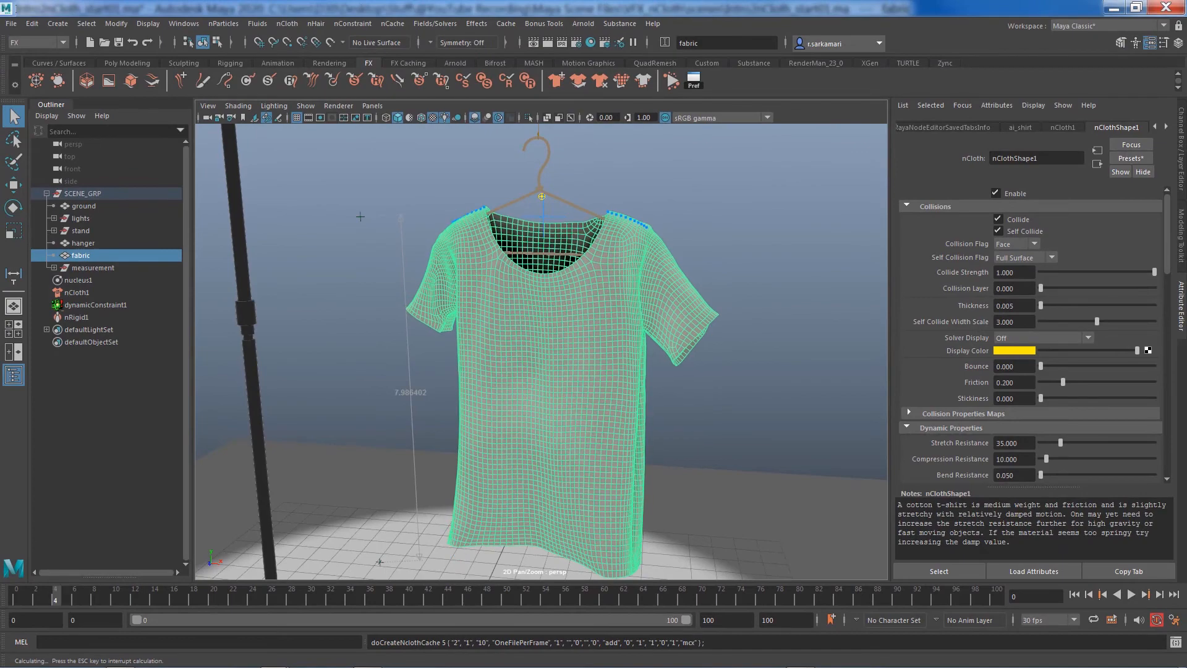
key("3")
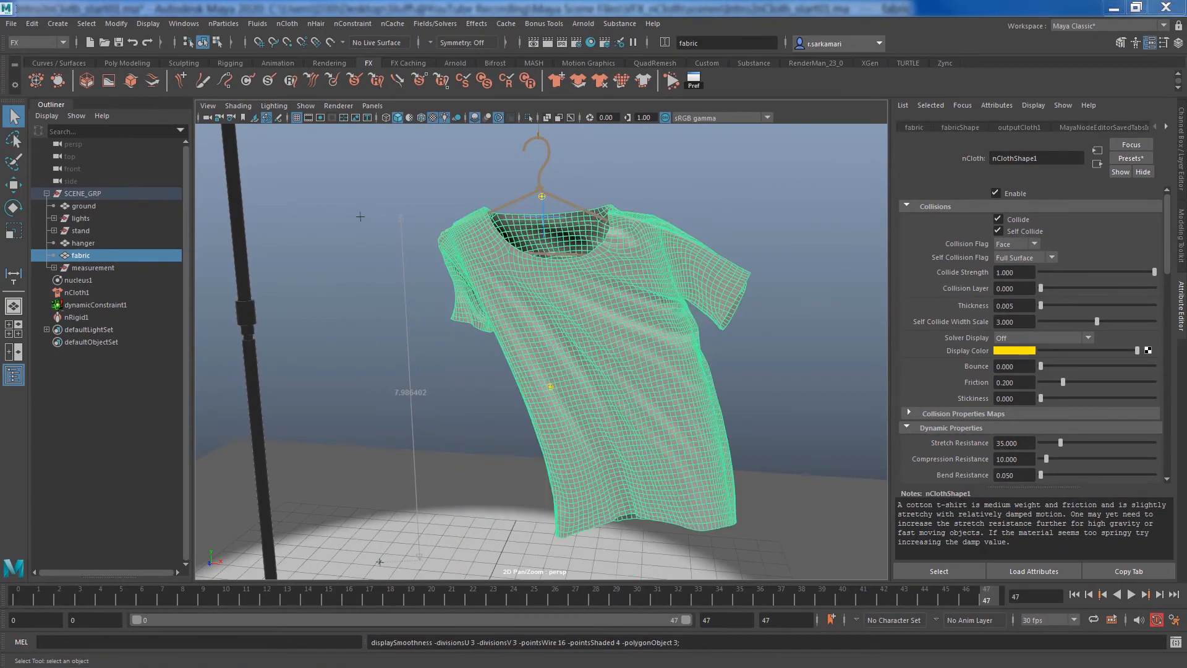
- Switch to the file explorer and examine the cache files in the Intro2nCloth_start01 folder, then return to the Maya scene
key("alt+Tab")
left_click_drag(538, 183, 607, 155)
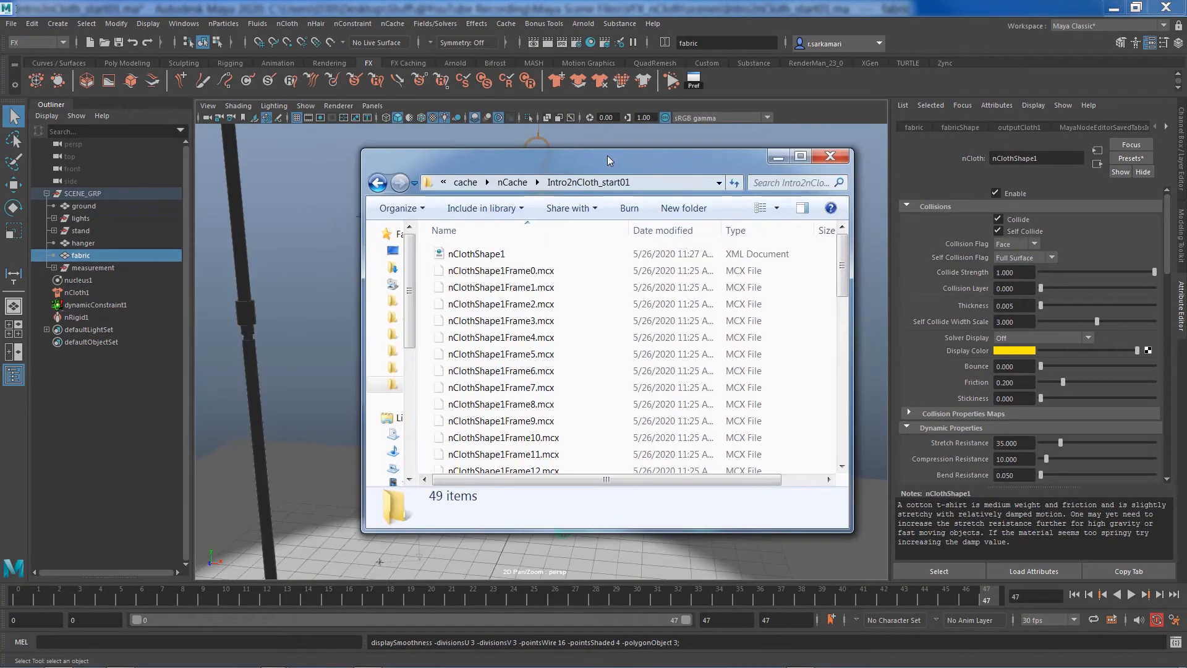
double_click(607, 155)
mouse_move(1180, 235)
left_mouse_down()
mouse_move(1183, 356)
mouse_move(1183, 231)
left_mouse_up()
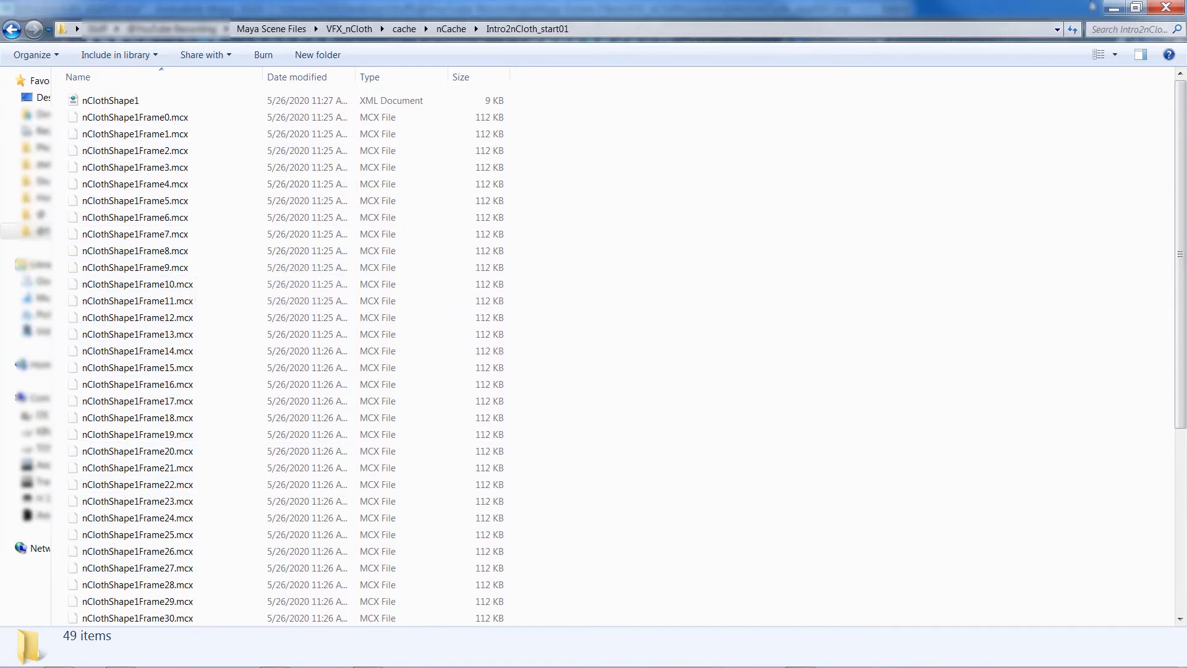
left_click(1113, 8)
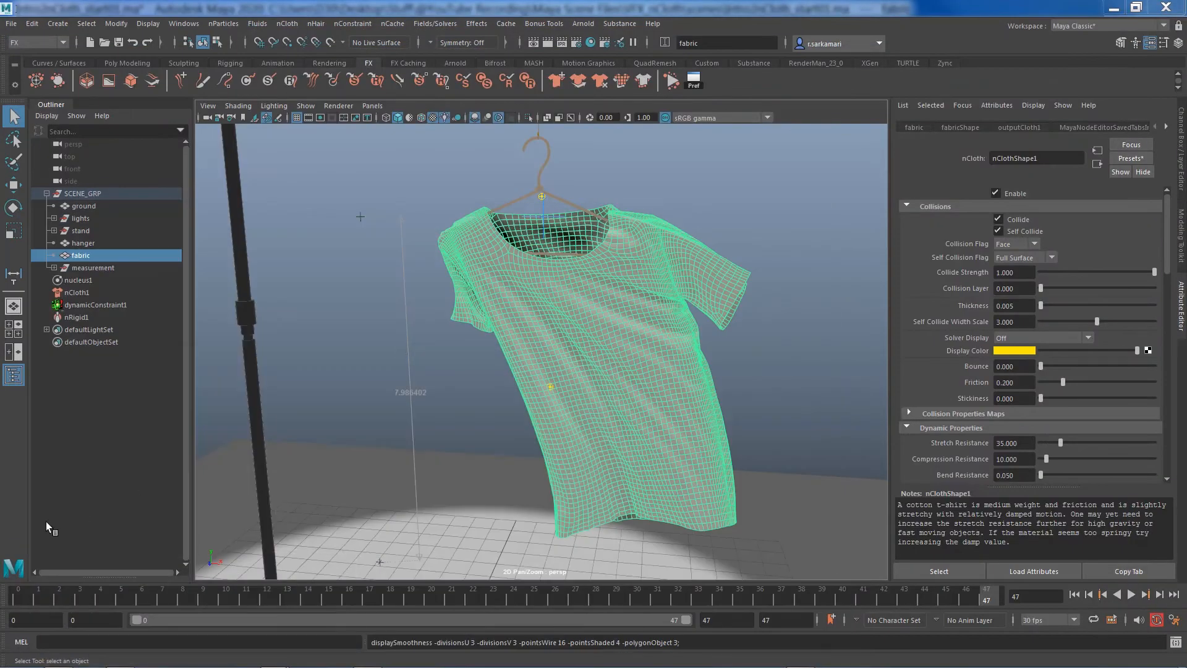
- Scrub back and forth through the cached frames to review the shirt's motion in the wind
left_click(393, 24)
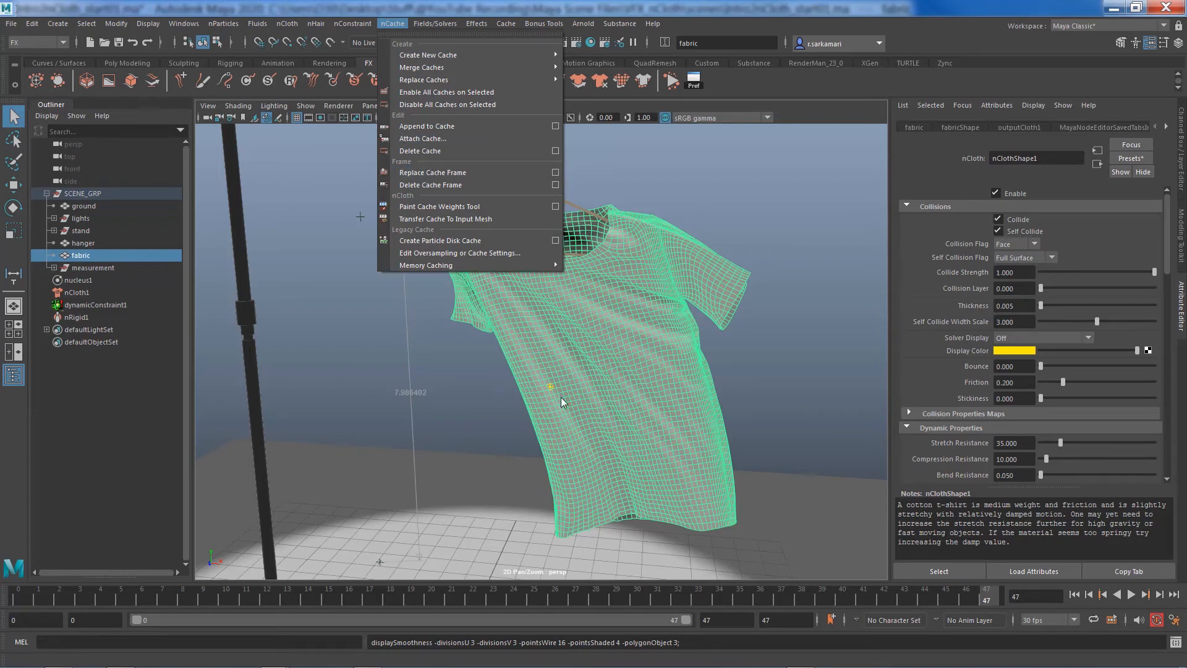
left_click(581, 420)
left_click(924, 596)
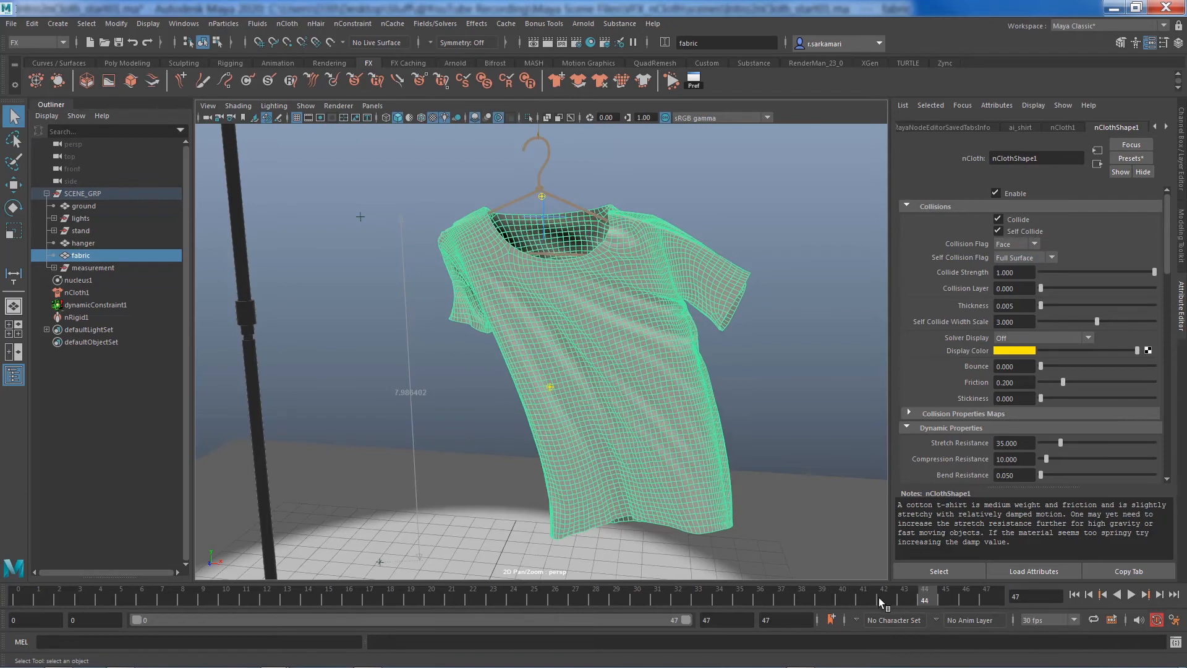
left_click_drag(841, 599, 277, 591)
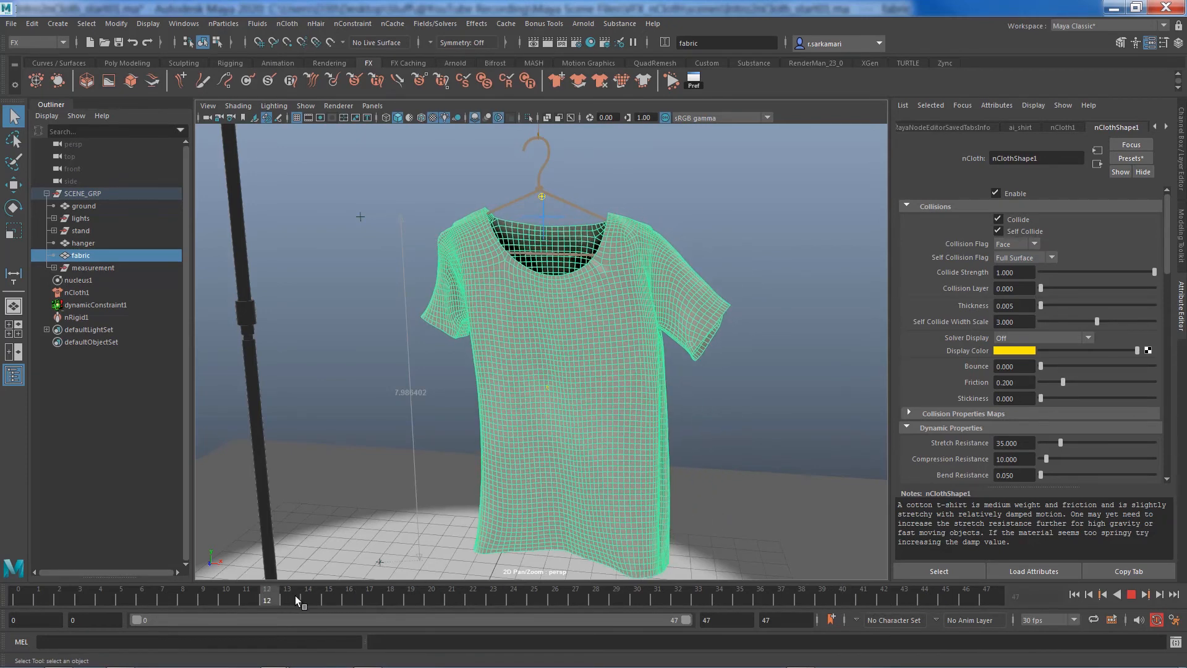
left_click(346, 602)
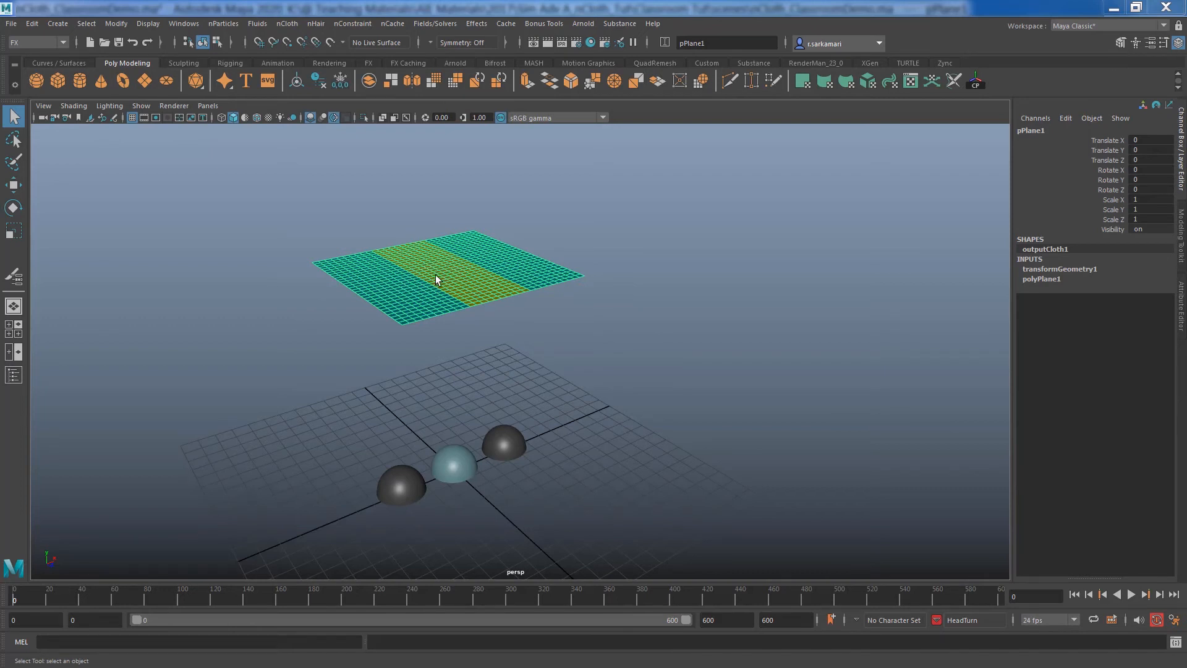
- In the plane and hemispheres scene, make the selected plane an nCloth and the hemispheres a passive collider
left_click(287, 23)
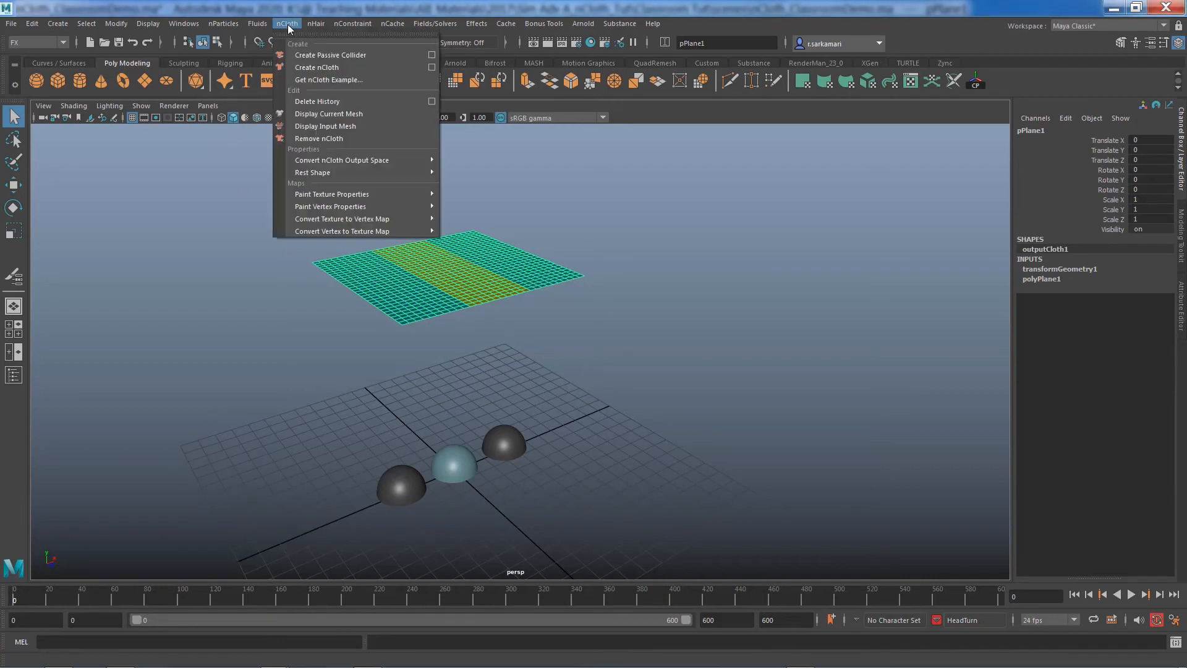
left_click(296, 68)
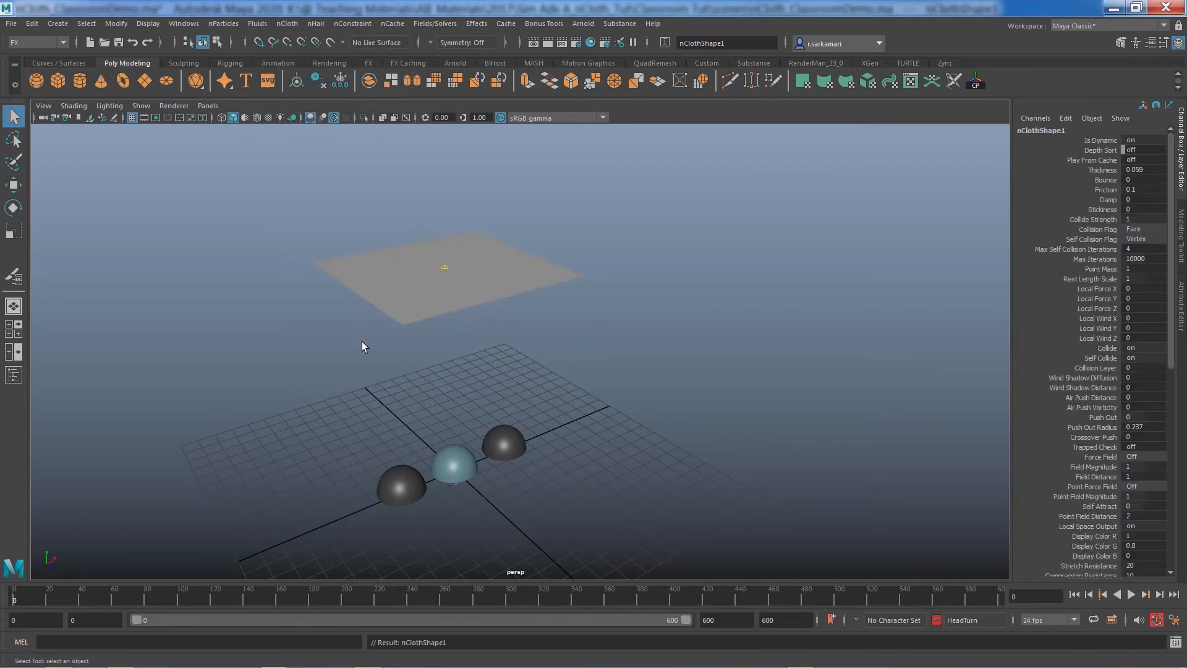
left_click(436, 462)
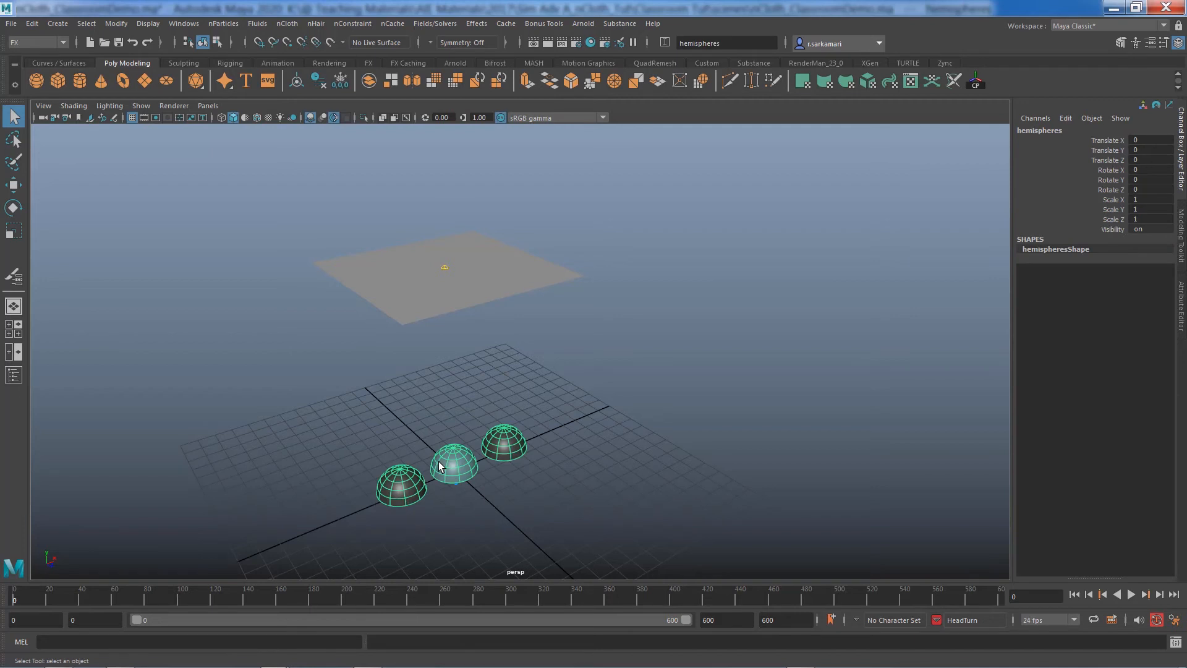
left_click(288, 23)
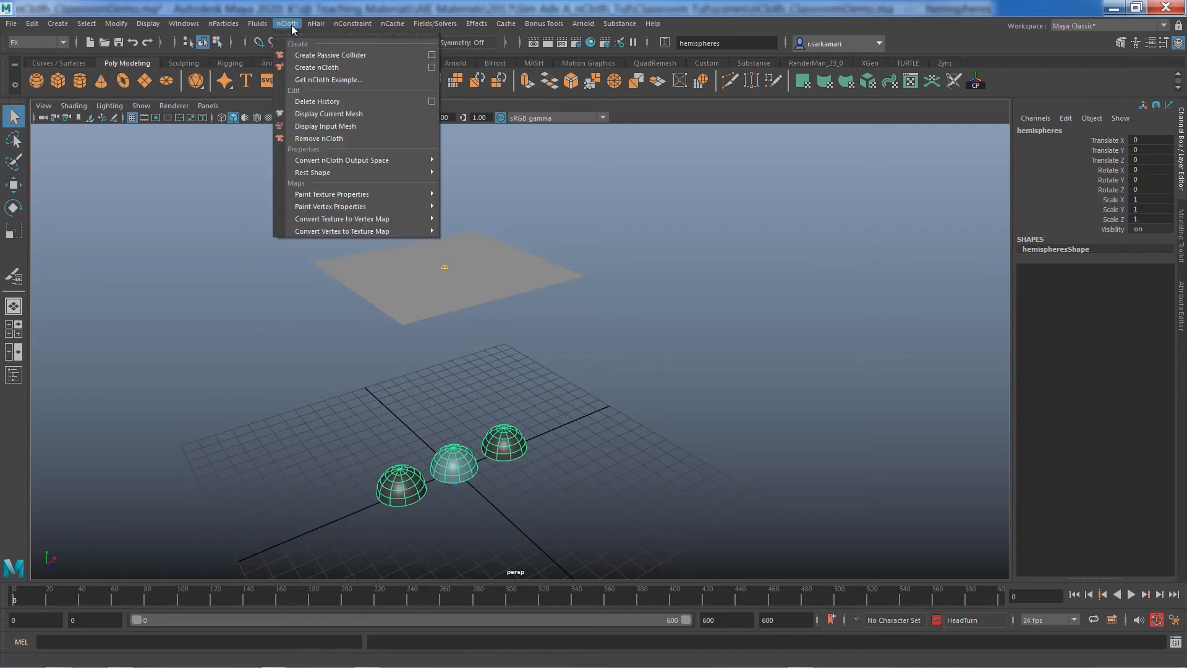
left_click(293, 55)
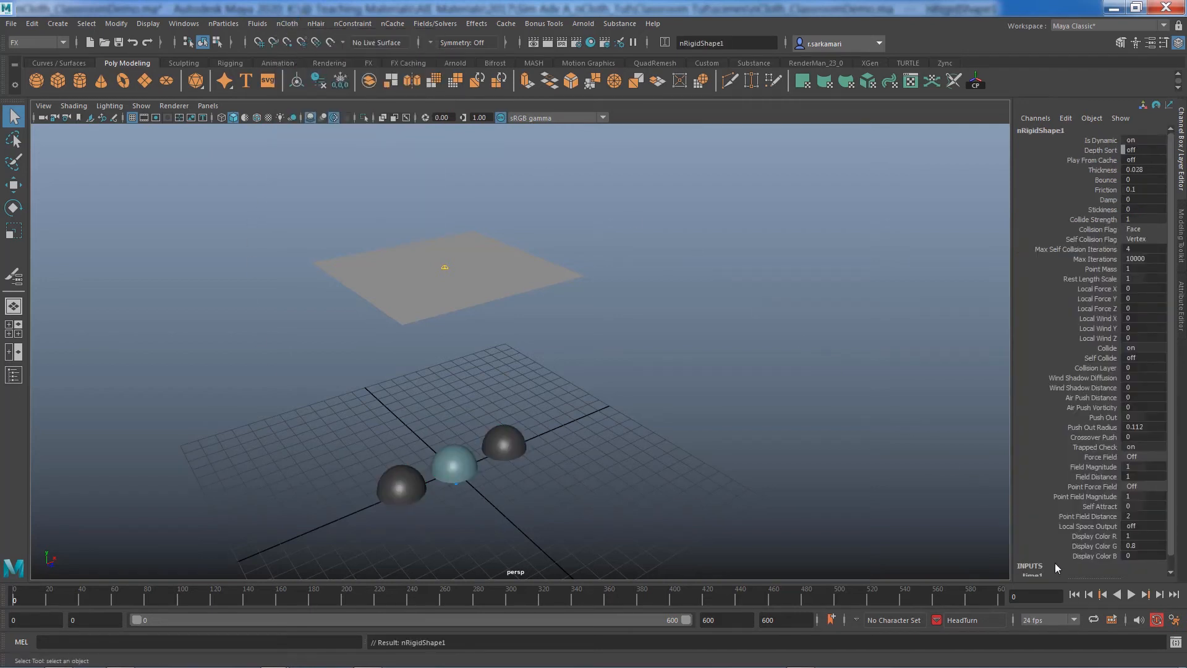
- Play the simulation to watch the cloth drop onto the hemispheres, and return to the start frame
left_click(1131, 593)
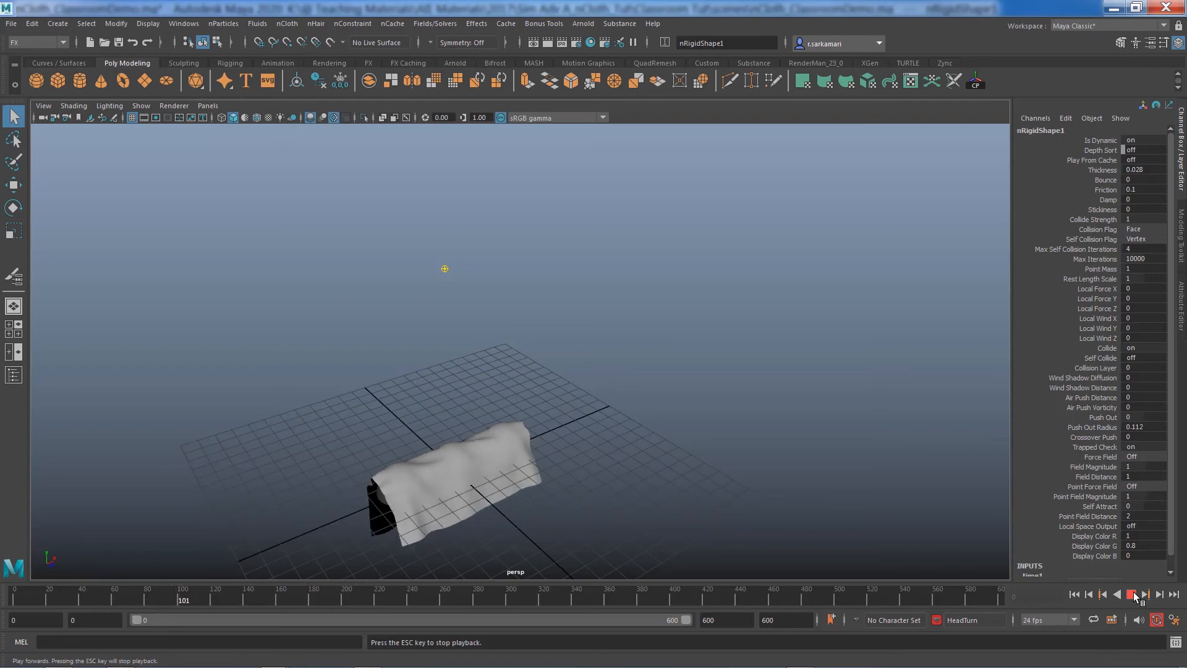
left_click(1133, 594)
left_click(1079, 595)
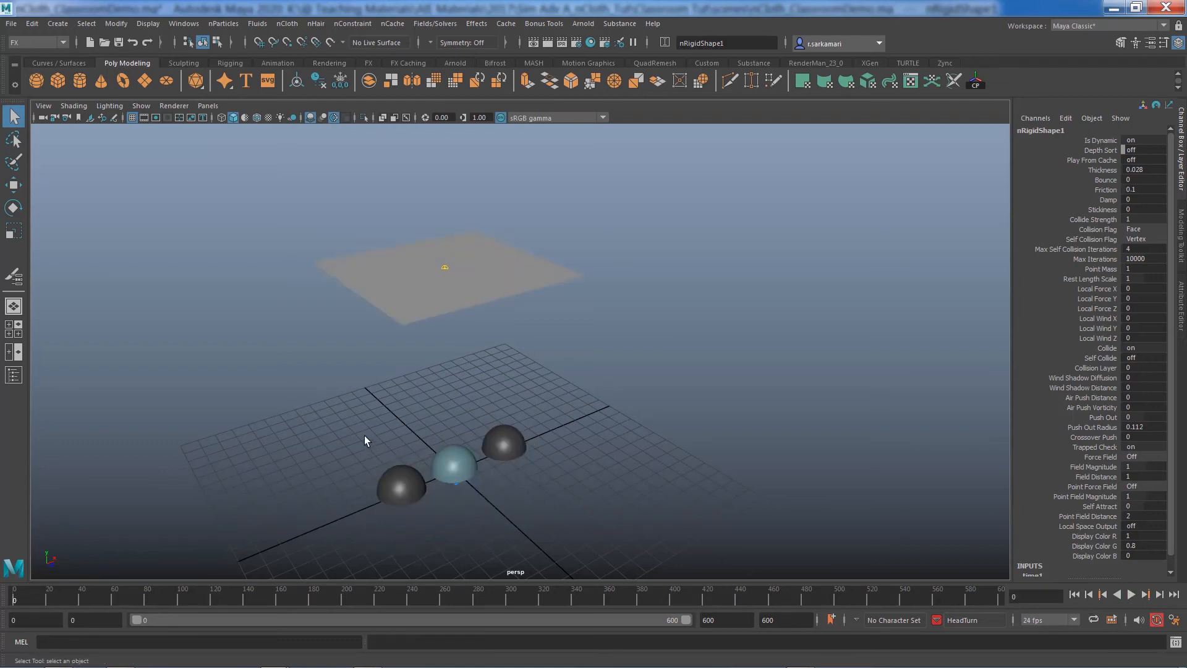
- Select the cloth plane, start painting its Collide Strength nCloth vertex map, and open the paint tool's settings
middle_click_drag(364, 435, 381, 404, "alt")
left_click_drag(384, 404, 384, 437, "alt")
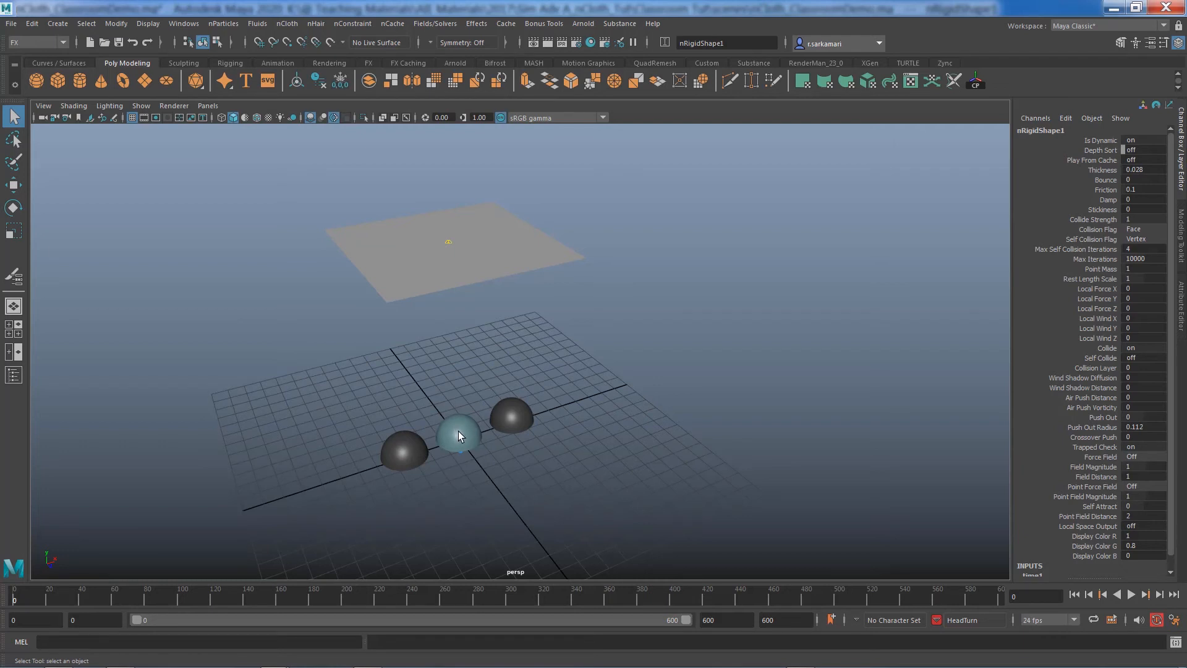
left_click(420, 243)
mouse_move(421, 236)
right_mouse_down()
mouse_move(446, 441)
mouse_move(496, 444)
mouse_move(524, 476)
right_mouse_up()
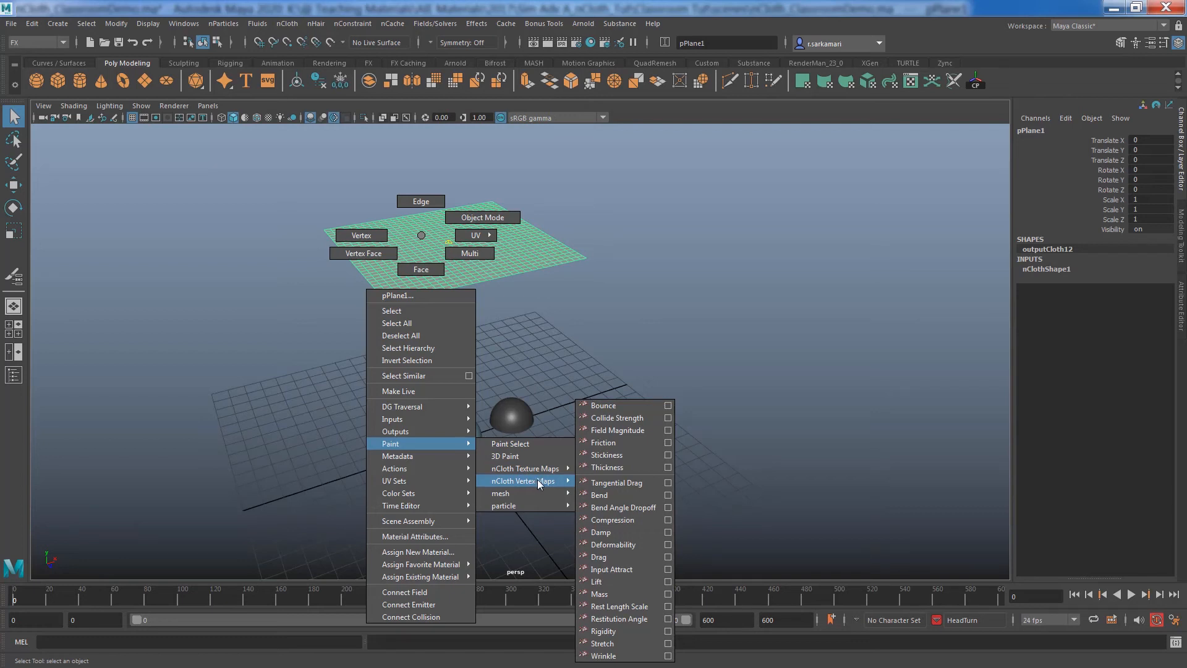
mouse_move(537, 480)
right_mouse_down()
mouse_move(584, 489)
mouse_move(608, 423)
right_mouse_up()
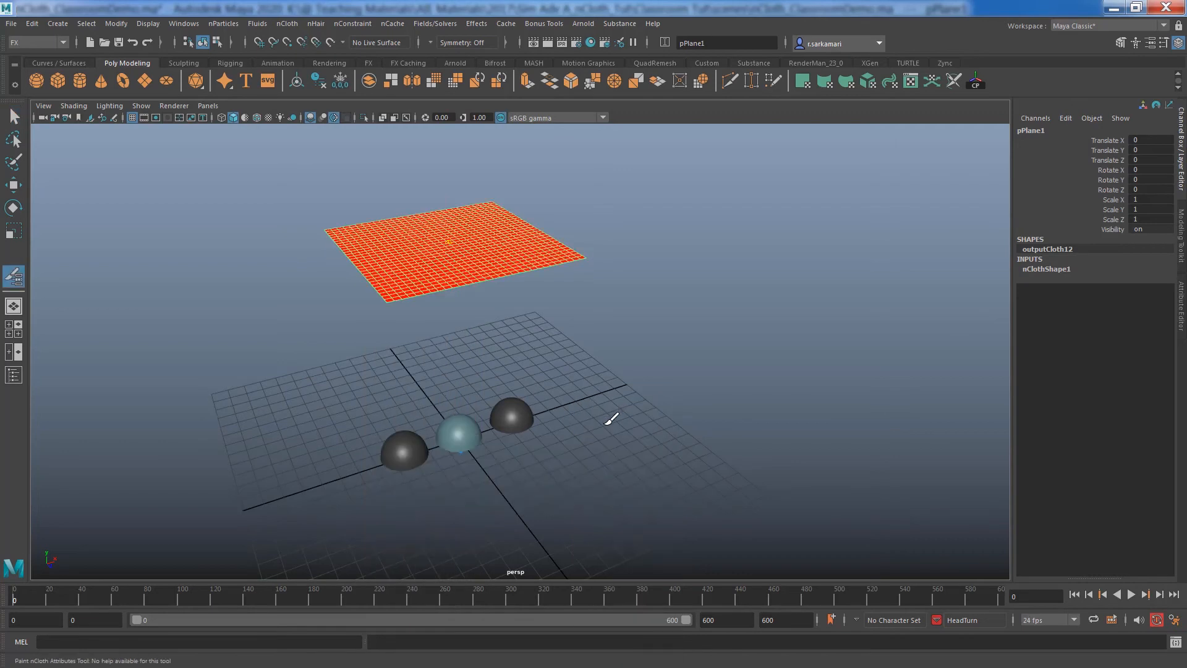
double_click(14, 283)
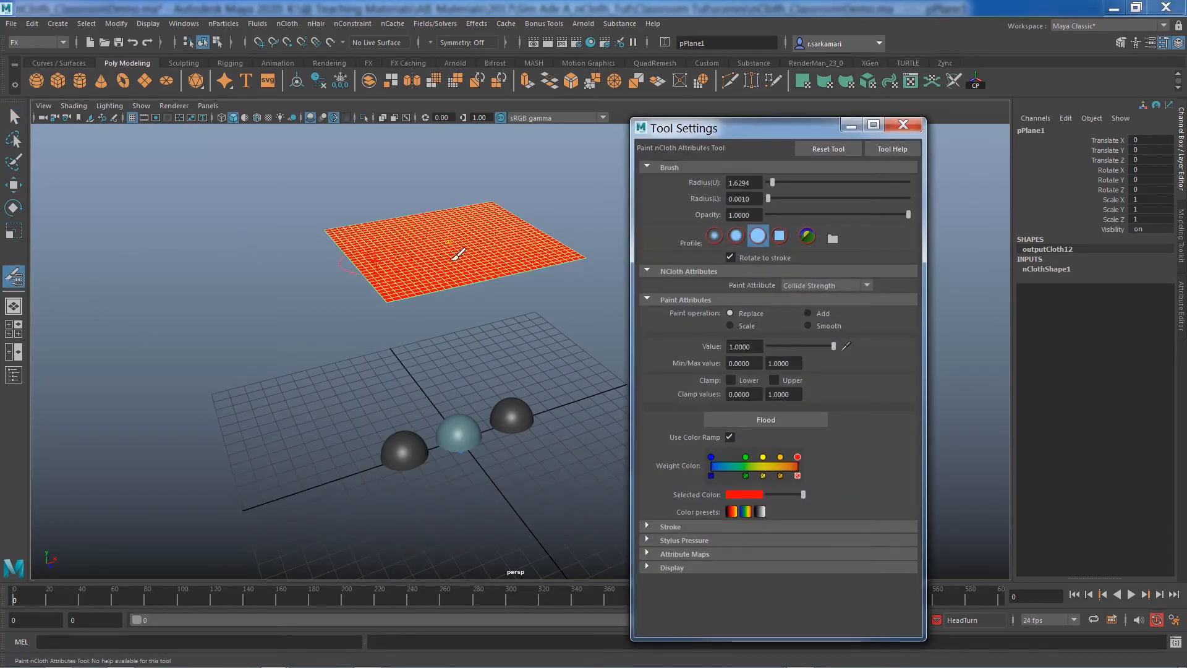
- Set the paint value to 0 and paint a strip of the Collide Strength map along the plane's edge above the nearest hemisphere
left_click(743, 347)
type("0")
key("Return")
left_click_drag(297, 370, 330, 386, "alt")
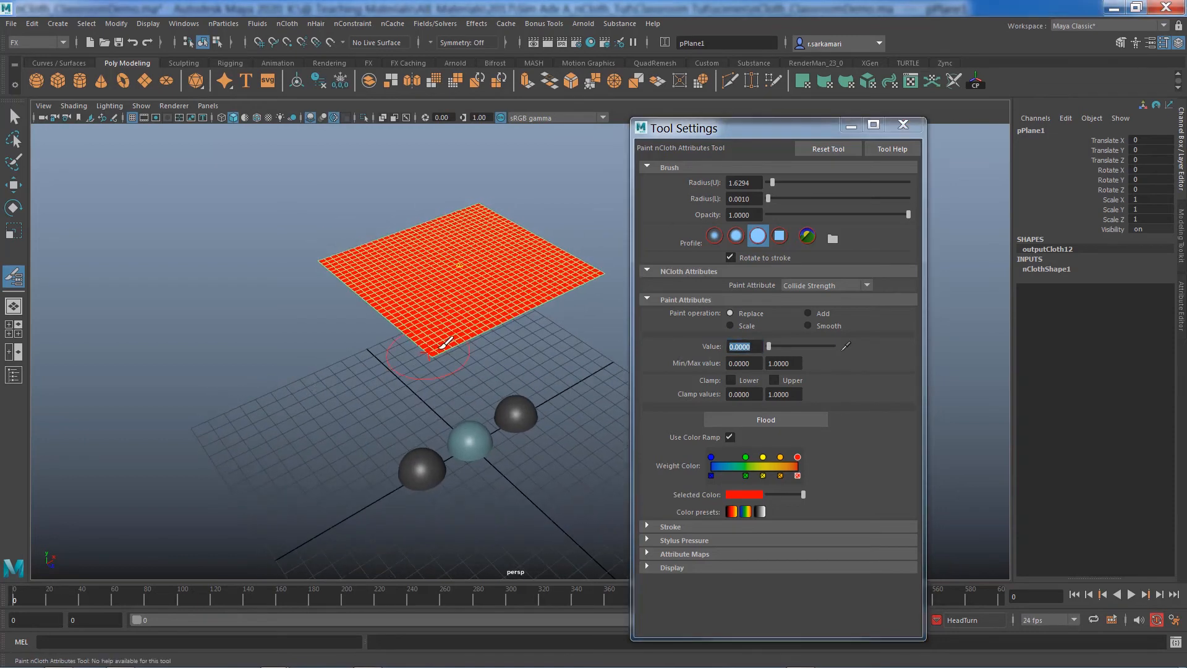
mouse_move(426, 355)
left_mouse_down()
mouse_move(325, 251)
mouse_move(374, 262)
mouse_move(470, 348)
left_mouse_up()
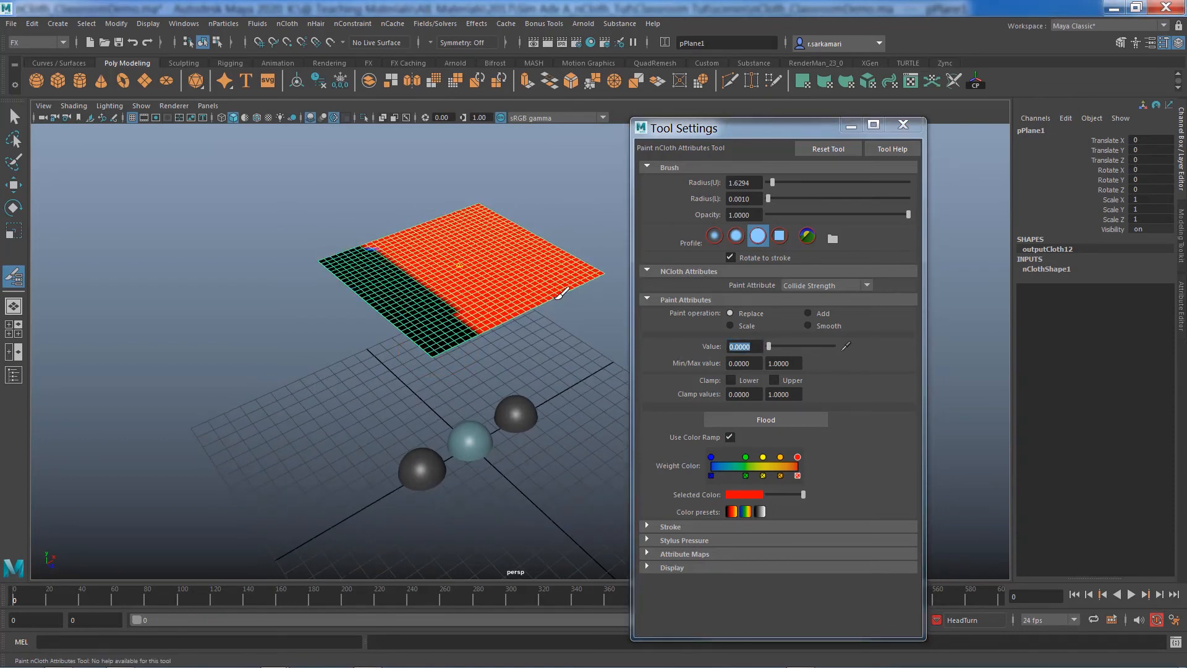
- Paint Collide Strength 0 along the plane's opposite edge, then leave the paint tool and close its settings
mouse_move(606, 274)
left_mouse_down()
mouse_move(462, 199)
mouse_move(590, 287)
mouse_move(438, 195)
left_mouse_up()
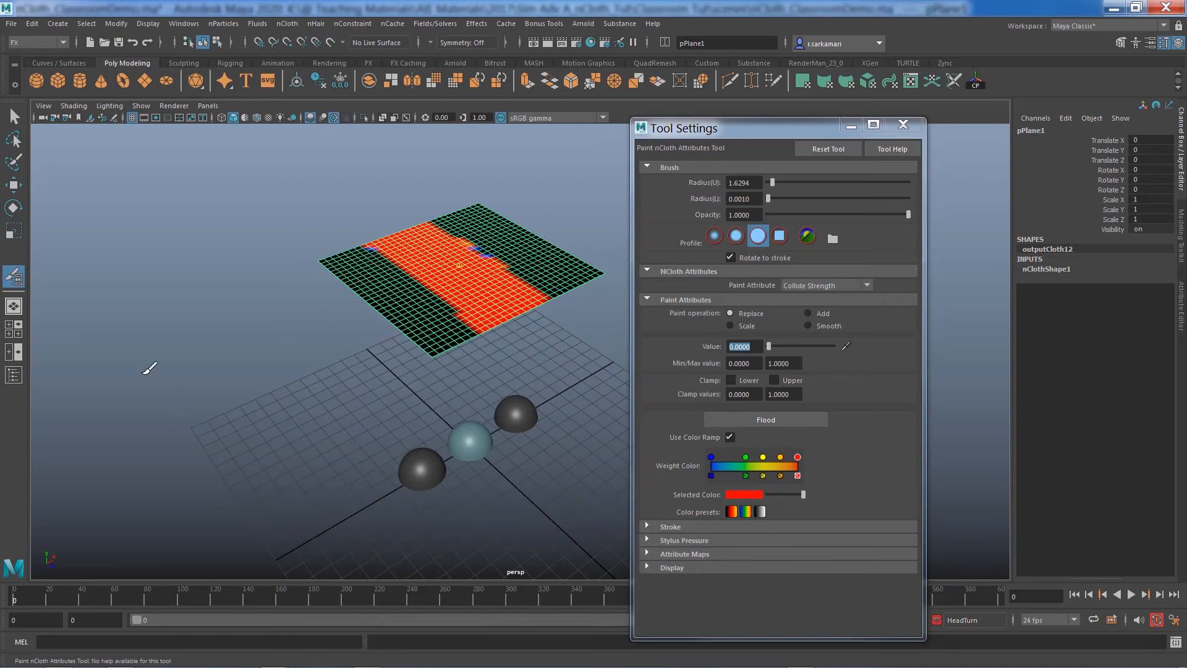
left_click(13, 117)
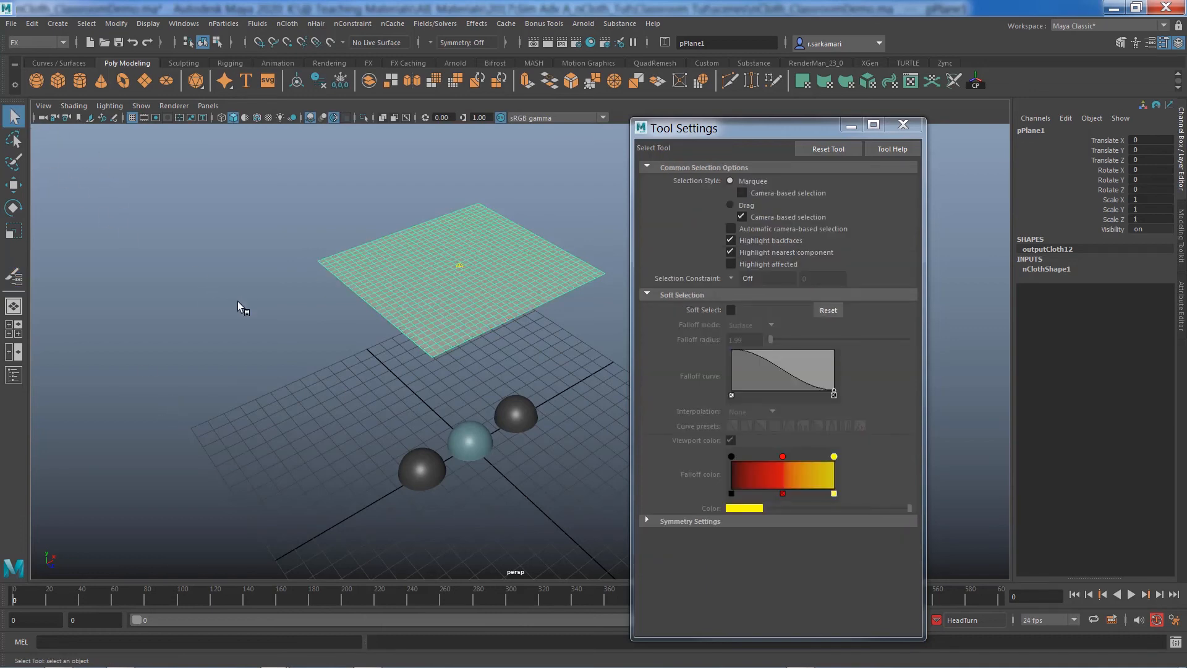
left_click(902, 125)
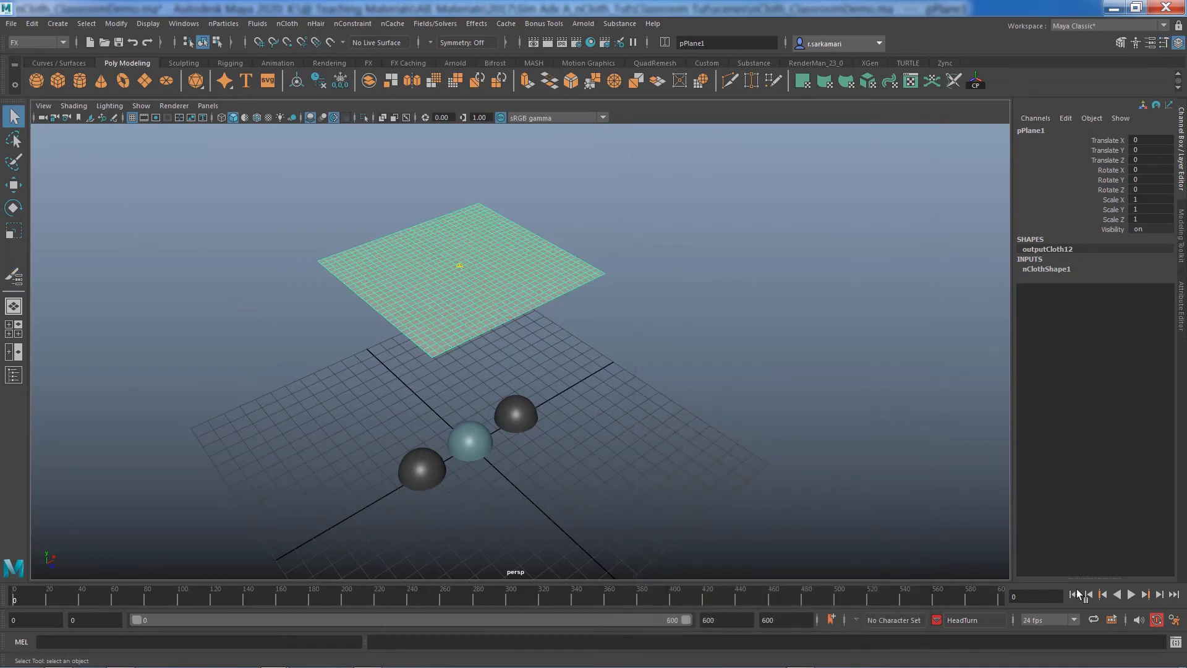
- Play the simulation to test the painted Collide Strength map on the falling plane, and return to the start frame
left_click(1131, 595)
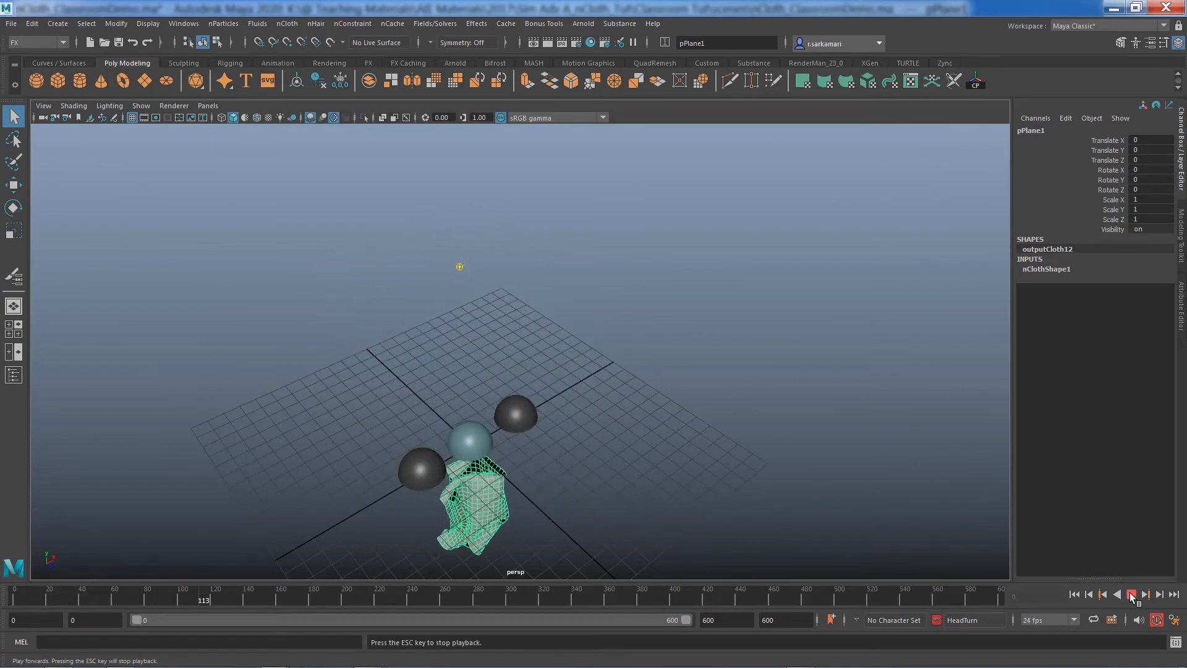
left_click(1131, 595)
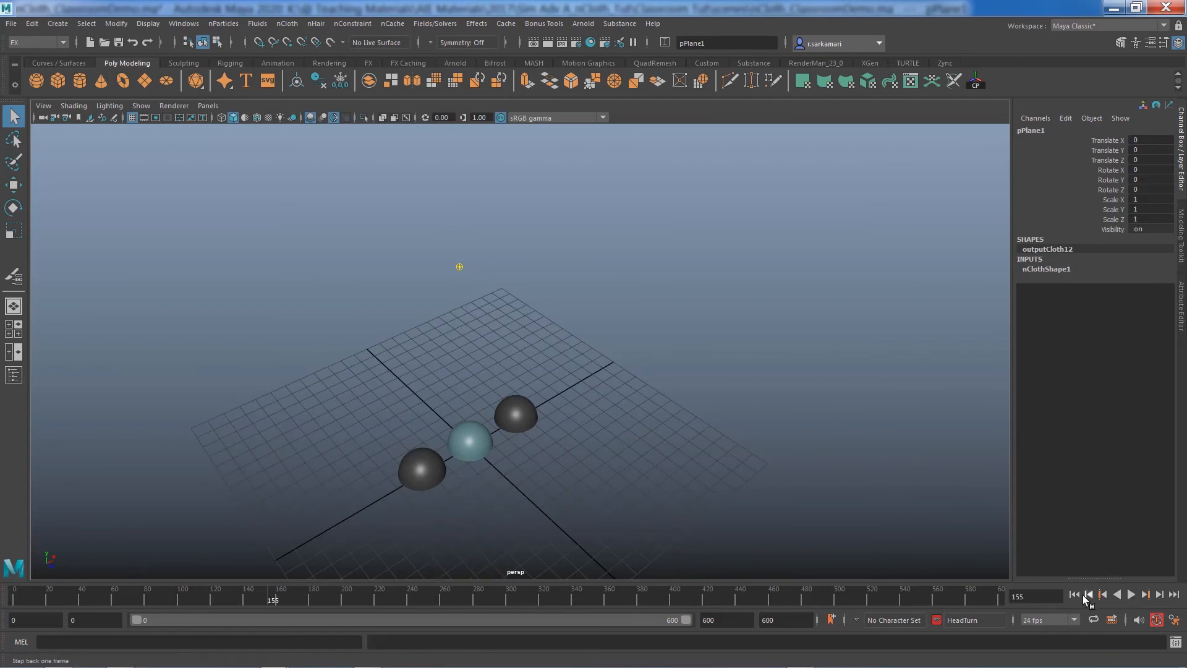
left_click(1075, 595)
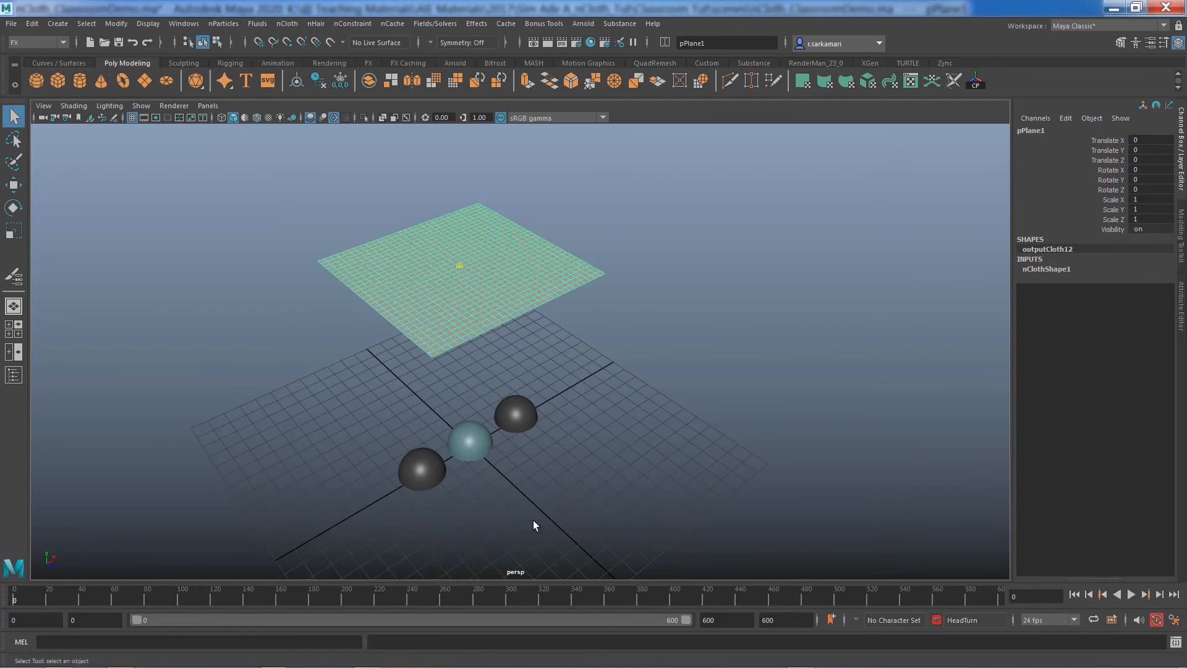
- Review the nCloth vertex maps available for painting on the plane without choosing one
right_click(476, 252)
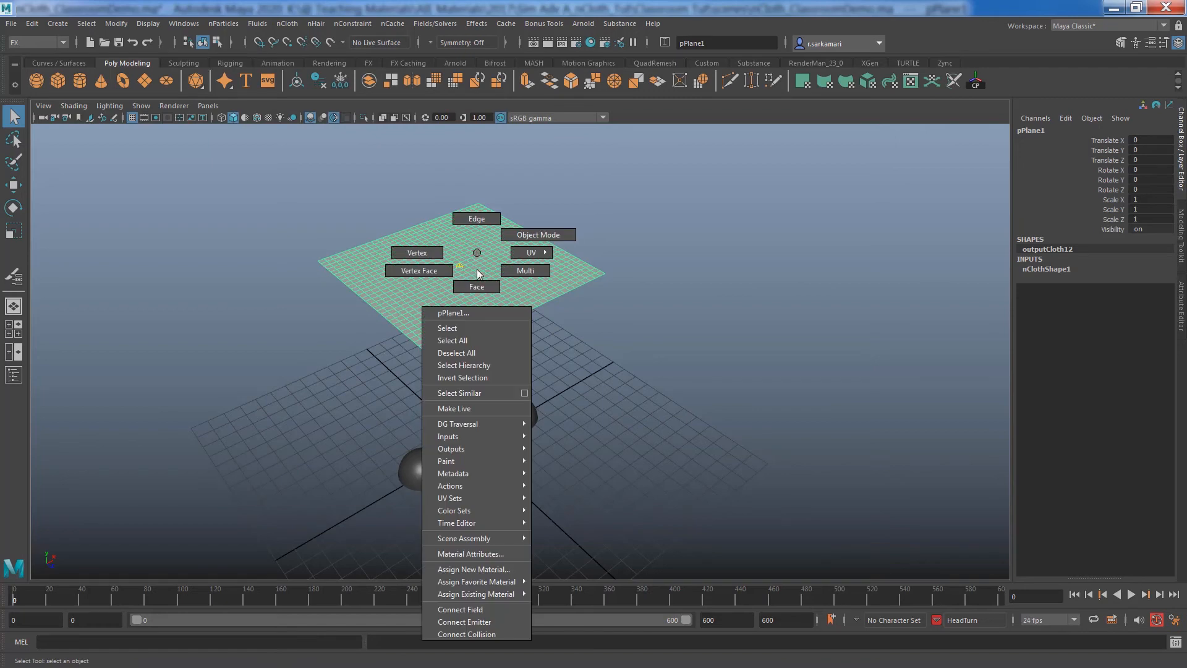
mouse_move(477, 460)
mouse_move(584, 498)
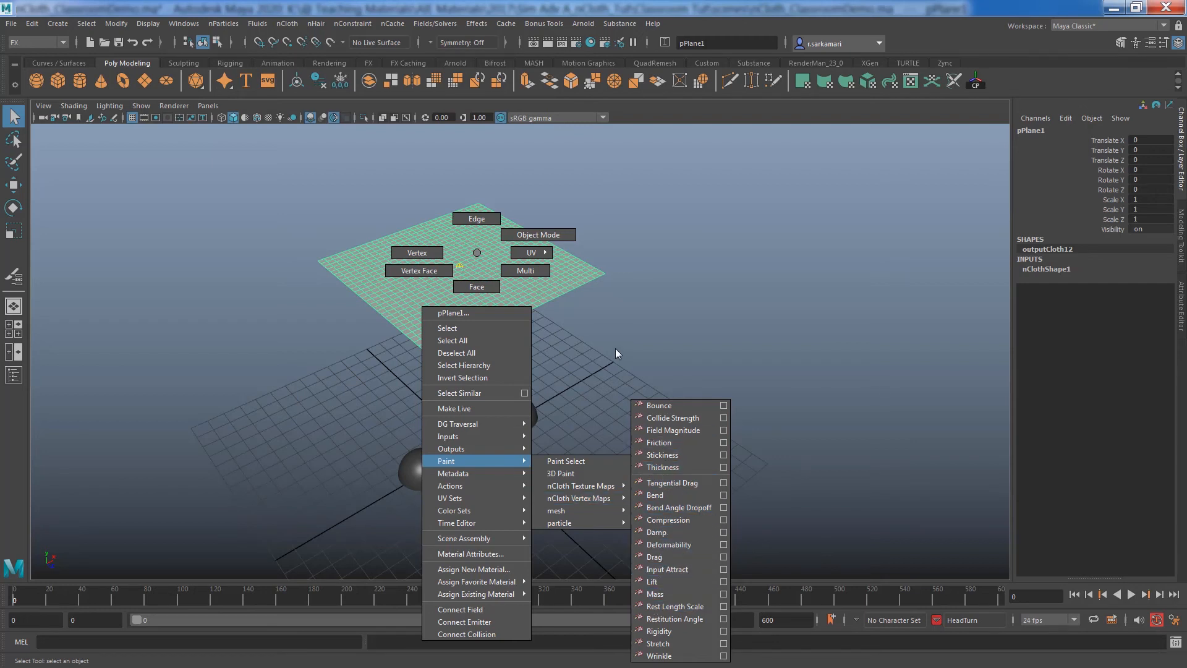
left_click(605, 361)
left_click_drag(573, 392, 548, 404, "alt")
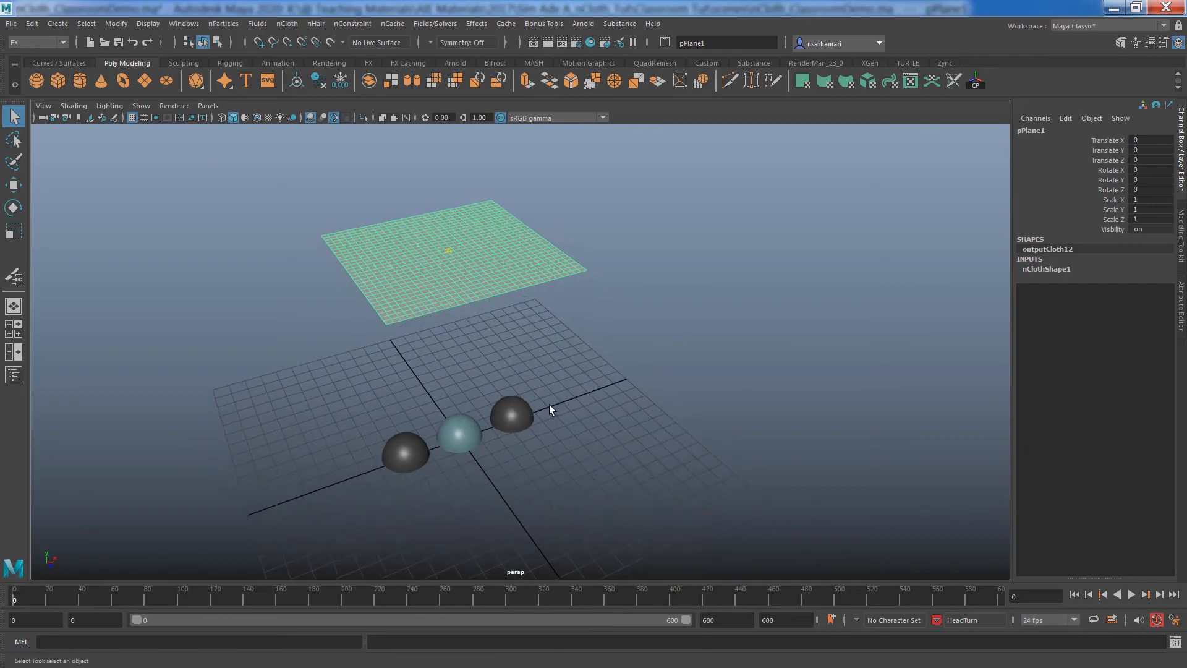
middle_click_drag(549, 405, 596, 389, "alt")
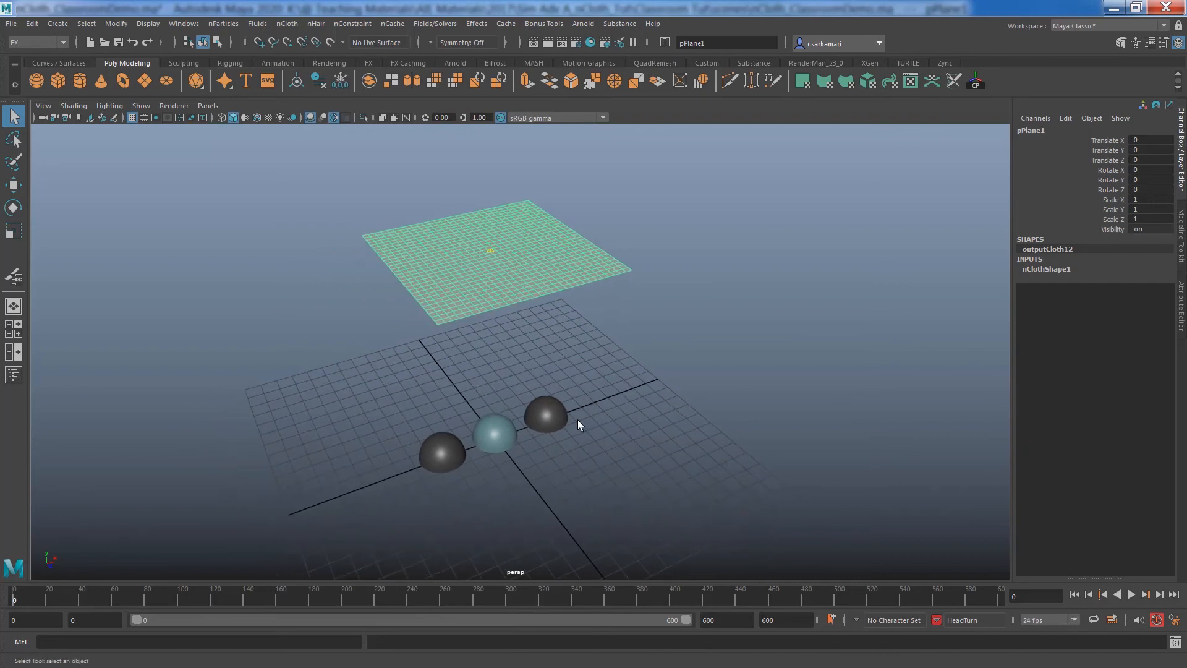
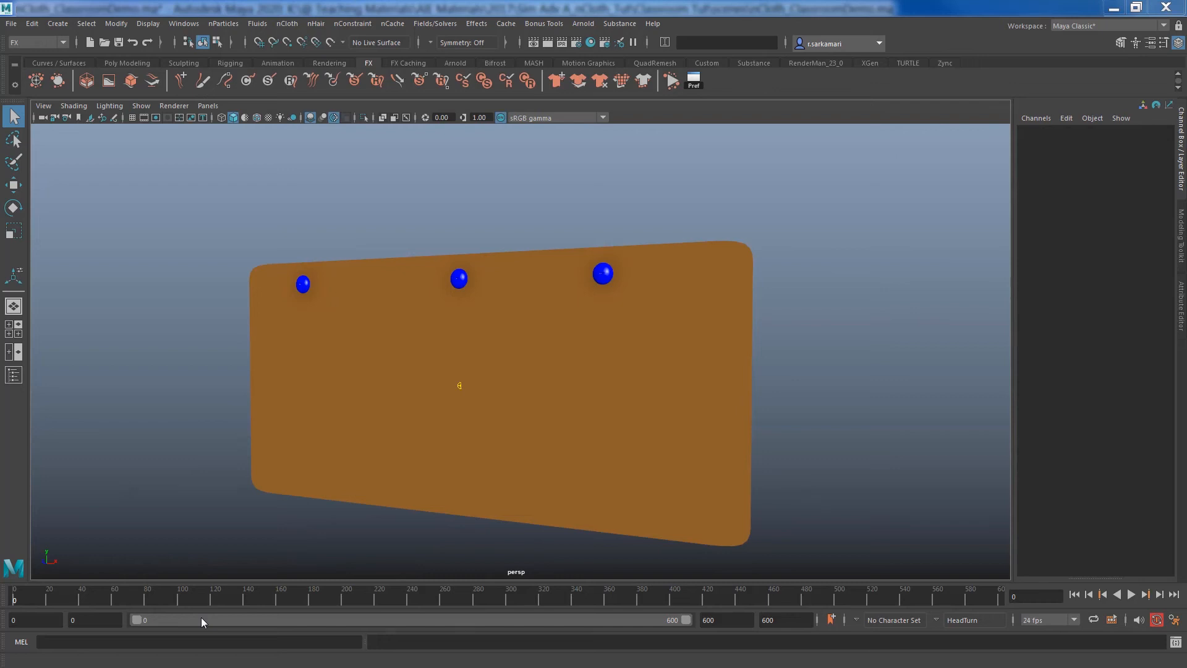
- In the curtain scene, select the curtain, play its unconstrained simulation, and return to the start frame
left_click(375, 400)
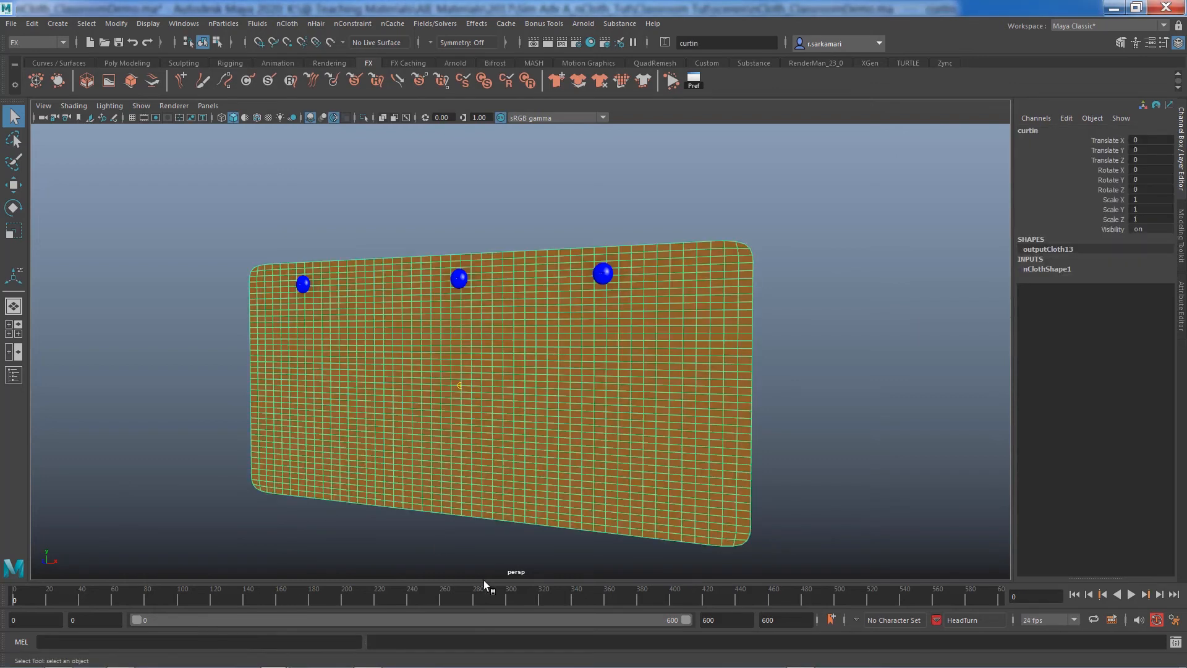
left_click(1131, 595)
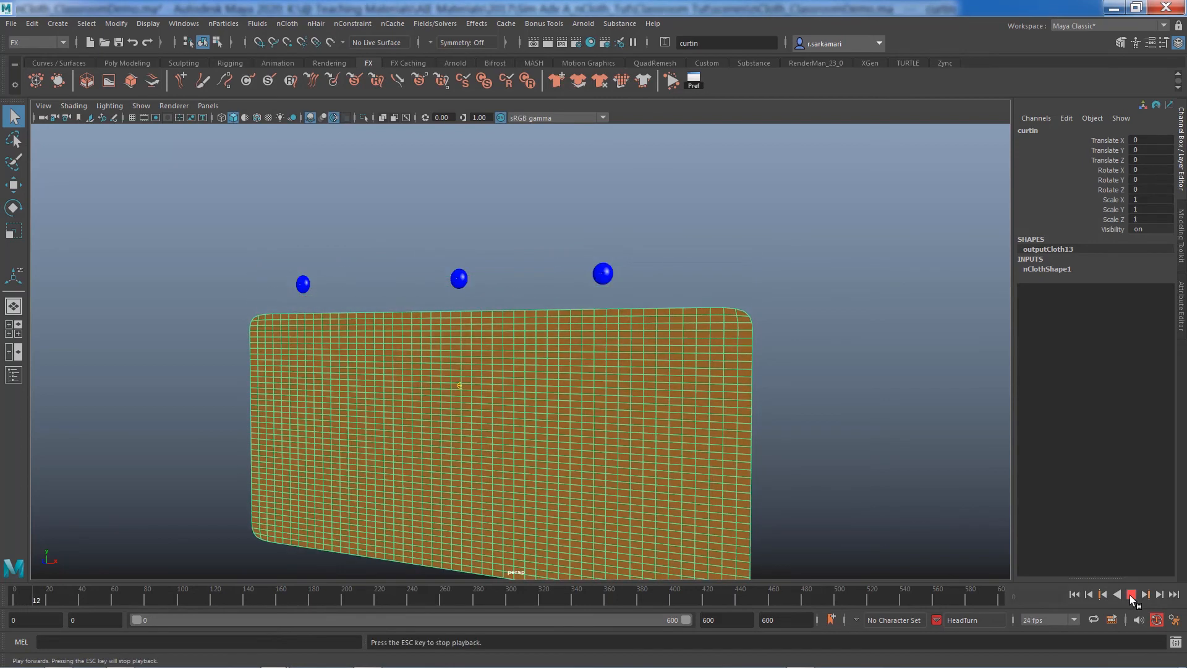
left_click(1075, 595)
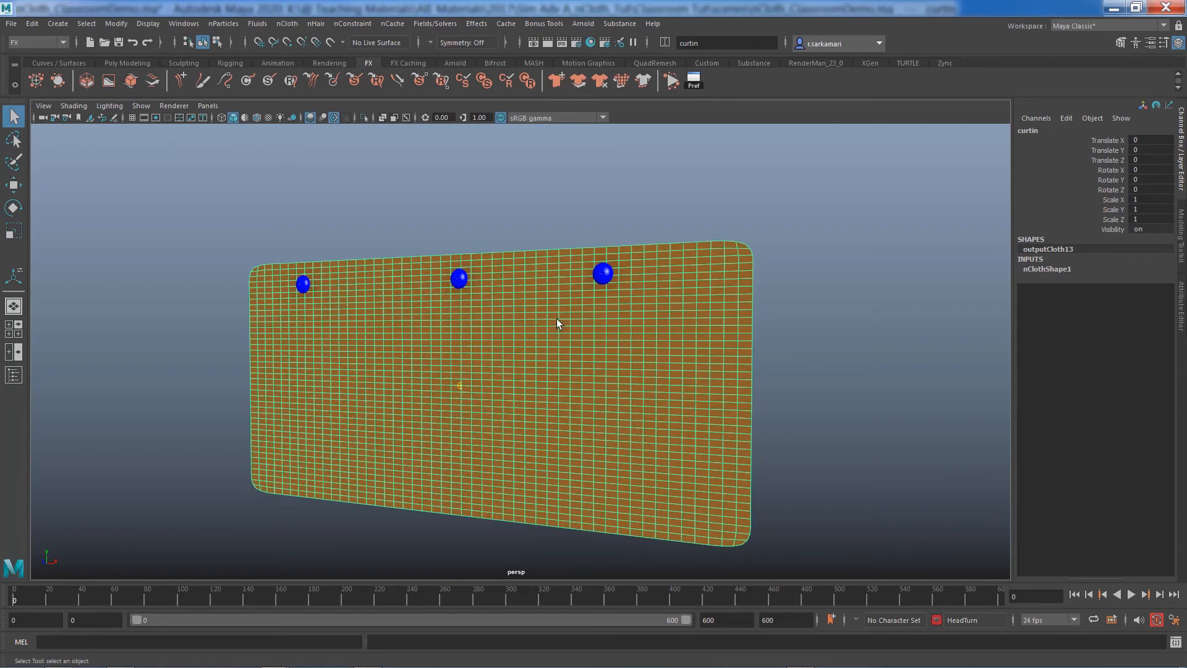
- Frame the nearest button, btn03, and select the vertex at the tip of its shank facing the curtain
left_click_drag(545, 392, 475, 403, "alt")
right_click_drag(540, 371, 638, 385, "alt")
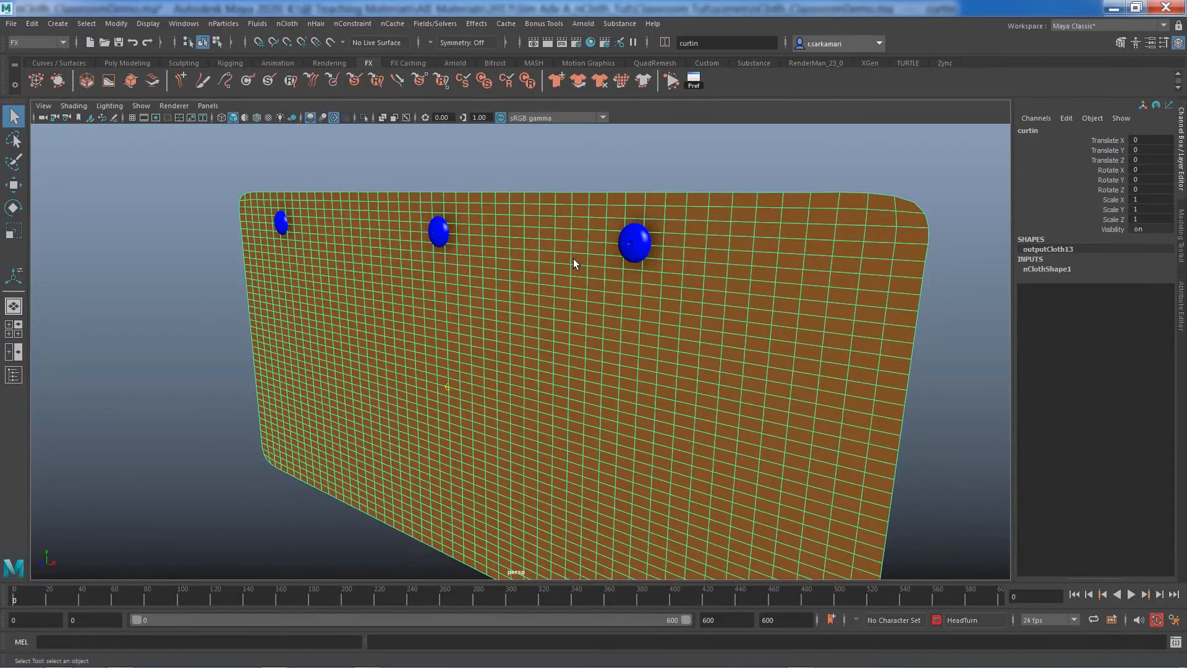
left_click_drag(573, 258, 583, 374, "alt")
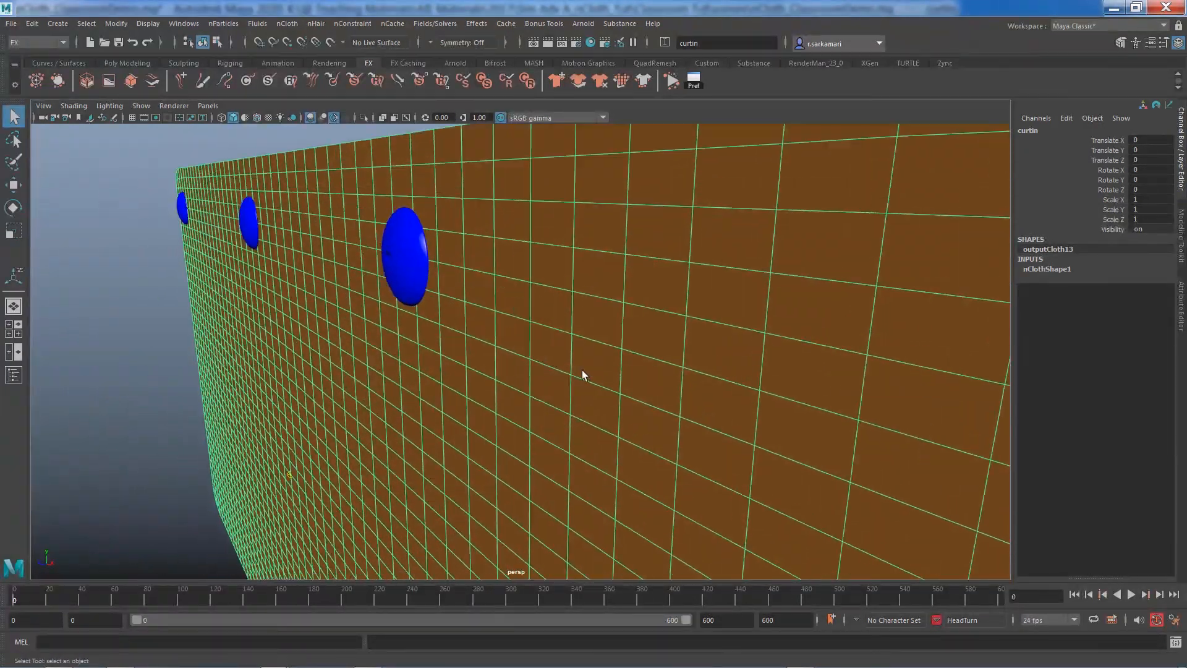
left_click(413, 253)
key("f")
left_click_drag(413, 252, 374, 258, "alt")
right_click_drag(497, 314, 464, 286)
left_click(560, 353)
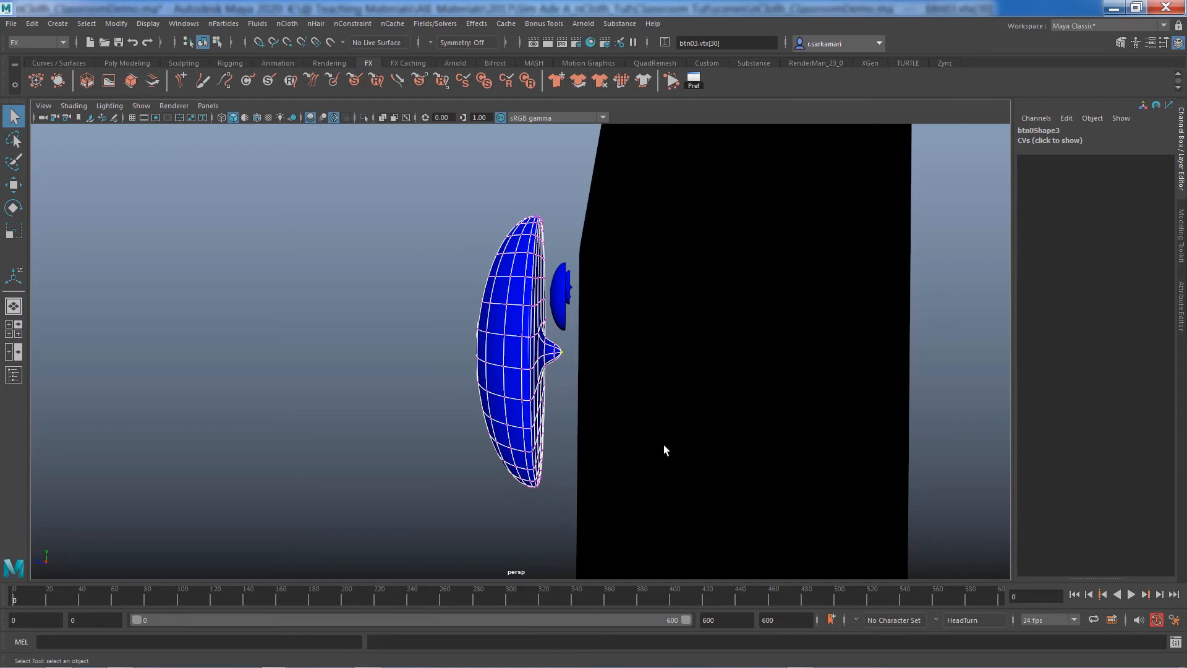
- Add the curtain vertex behind btn03 to the selection and create a Component to Component nConstraint, keeping the nConstraint commands in a floating window
left_click(693, 365)
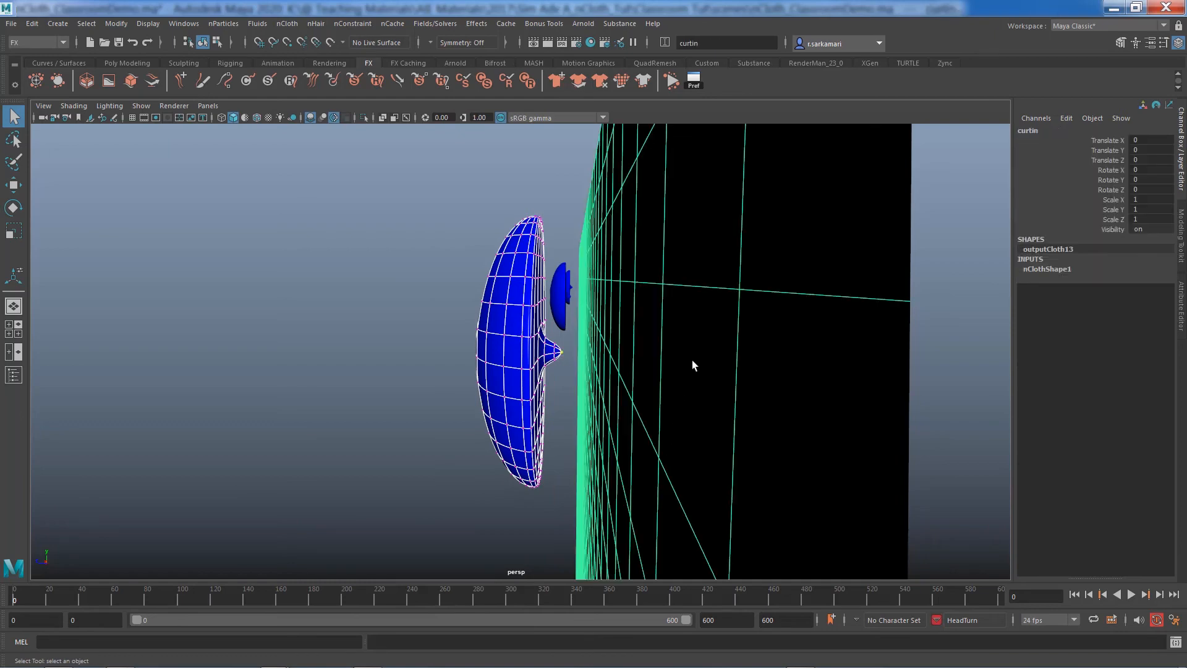
mouse_move(649, 396)
left_mouse_down("alt")
mouse_move(665, 392)
mouse_move(651, 392)
left_mouse_up("alt")
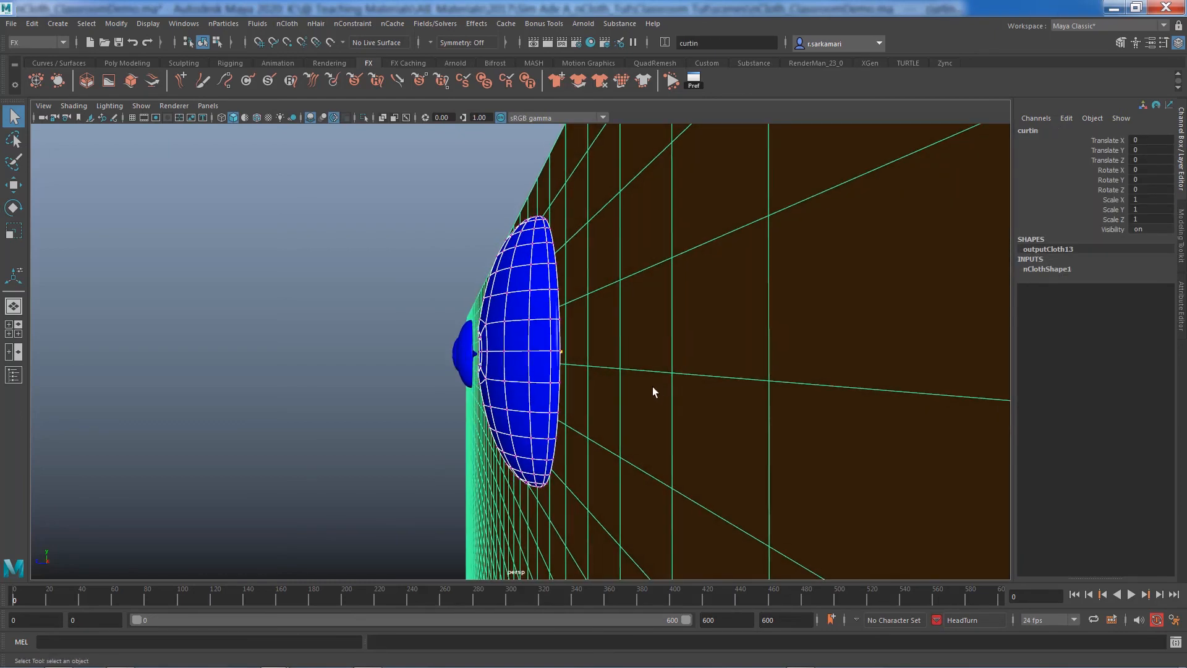
right_click_drag(622, 274, 566, 280)
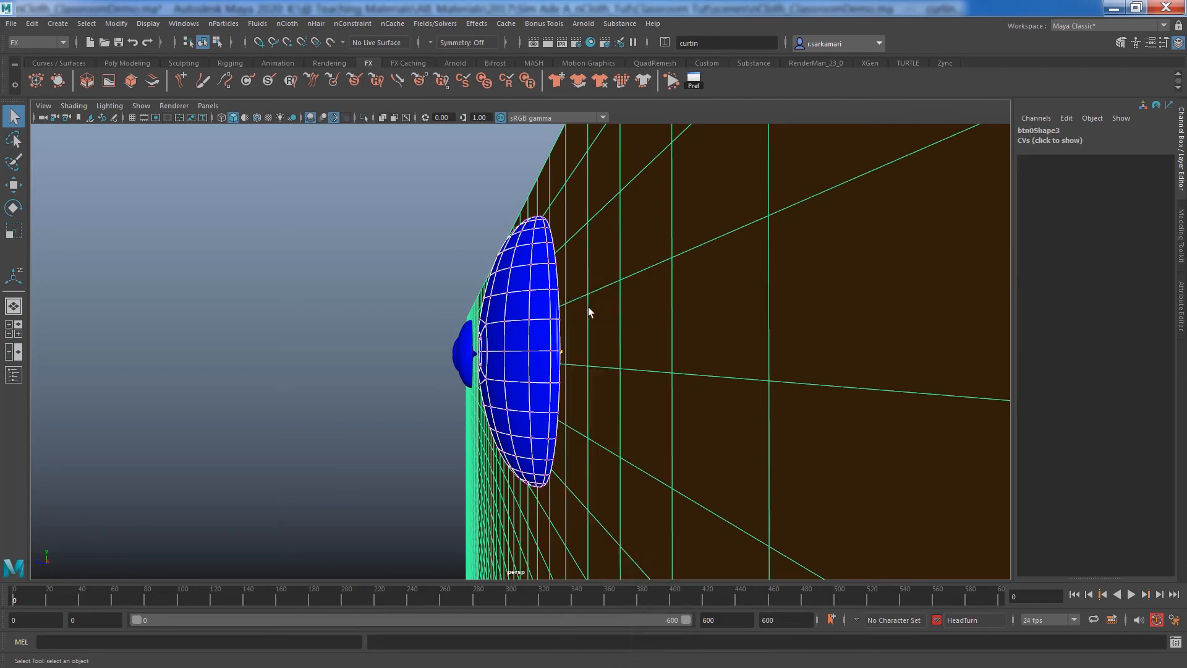
left_click(619, 369)
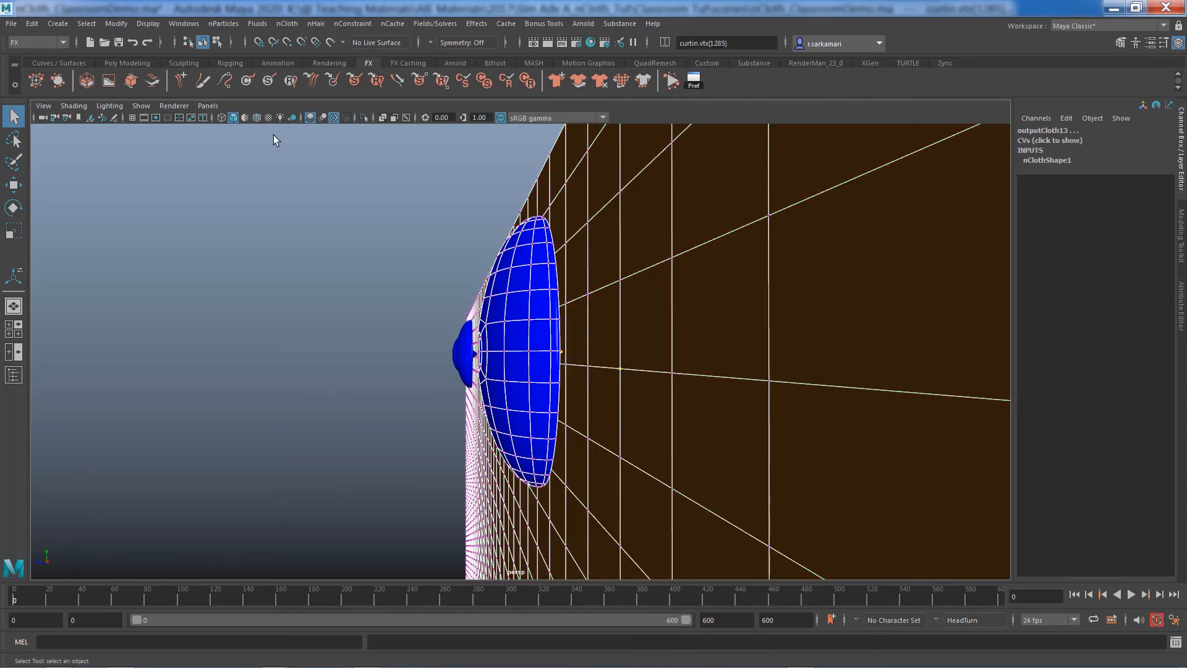
left_click(347, 25)
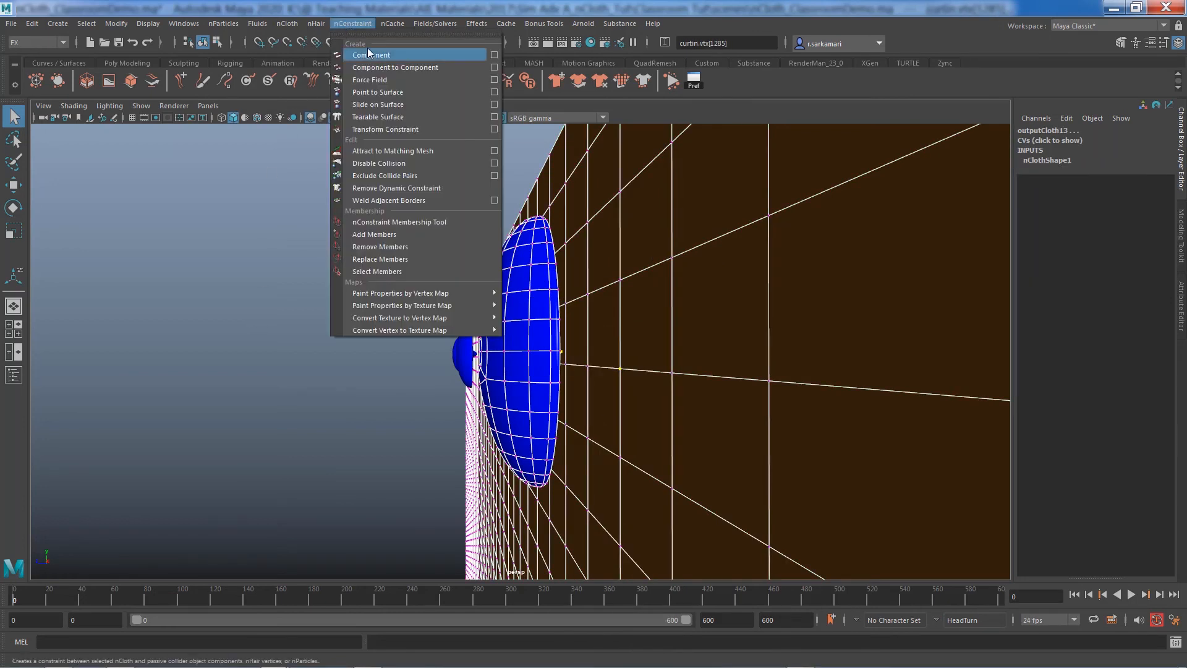
left_click(371, 36)
left_click_drag(214, 186, 124, 161)
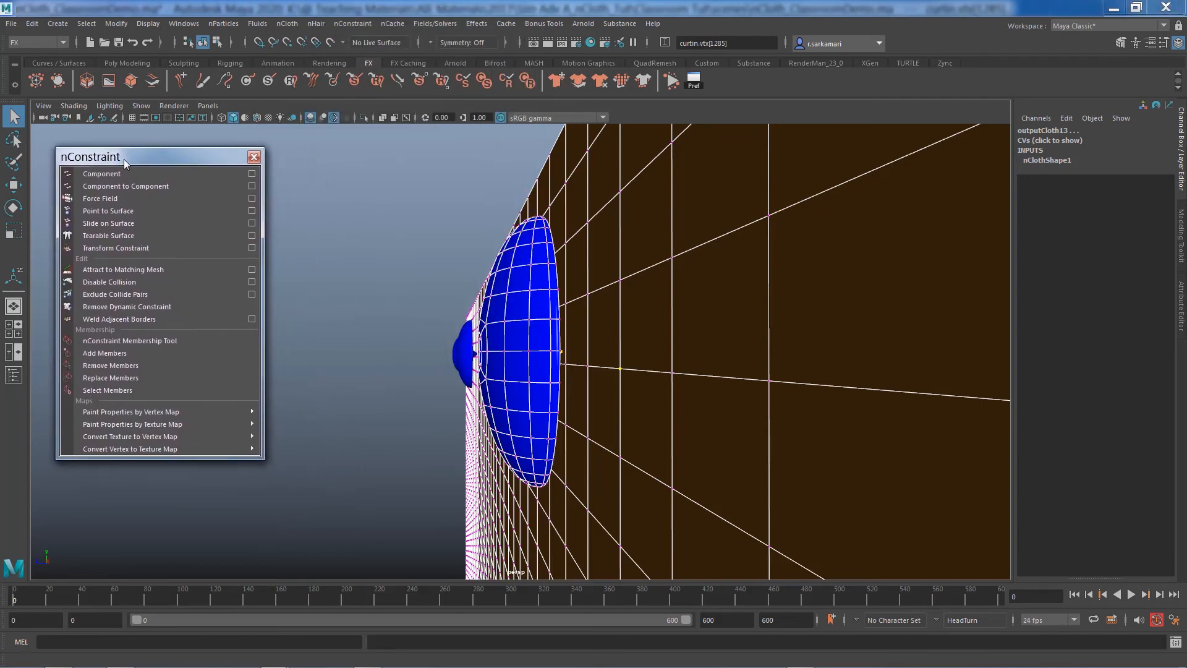
left_click(124, 223)
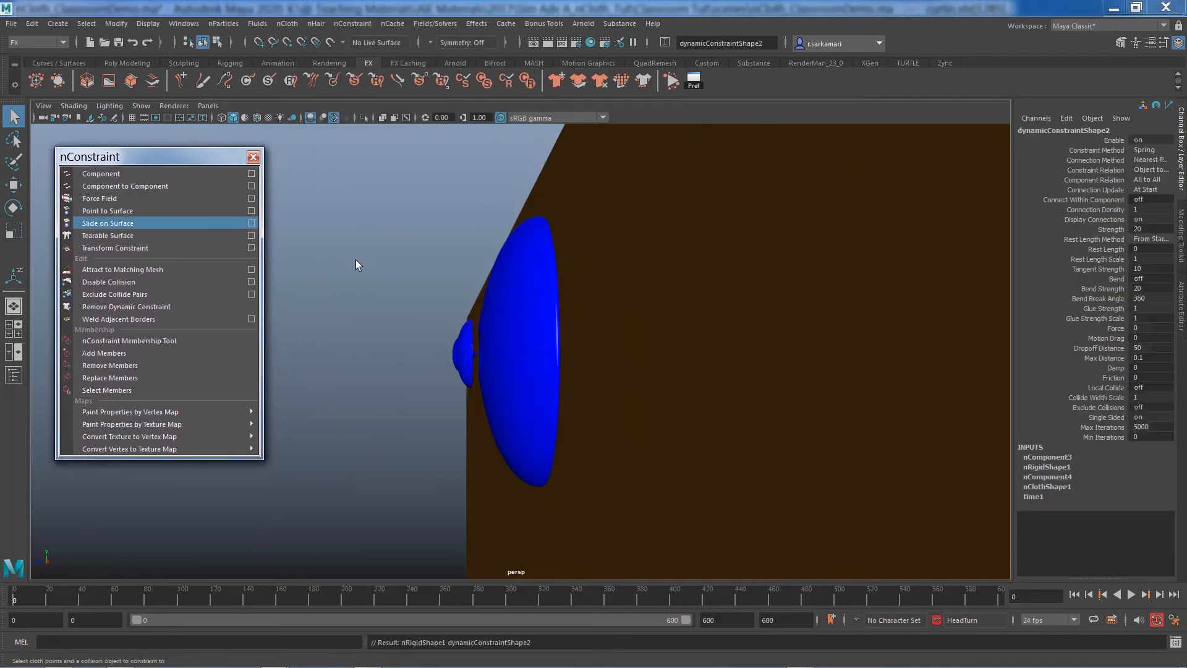
- Attach the middle button, btn01, by its shank-tip vertex to the adjacent curtain vertex with a Component to Component nConstraint
left_click_drag(456, 378, 353, 354, "alt")
left_click(362, 329)
key("f")
right_click_drag(547, 355, 488, 291)
left_click(568, 353)
left_click(669, 368, "shift")
right_click_drag(668, 369, 598, 374)
left_click_drag(598, 374, 617, 373, "alt")
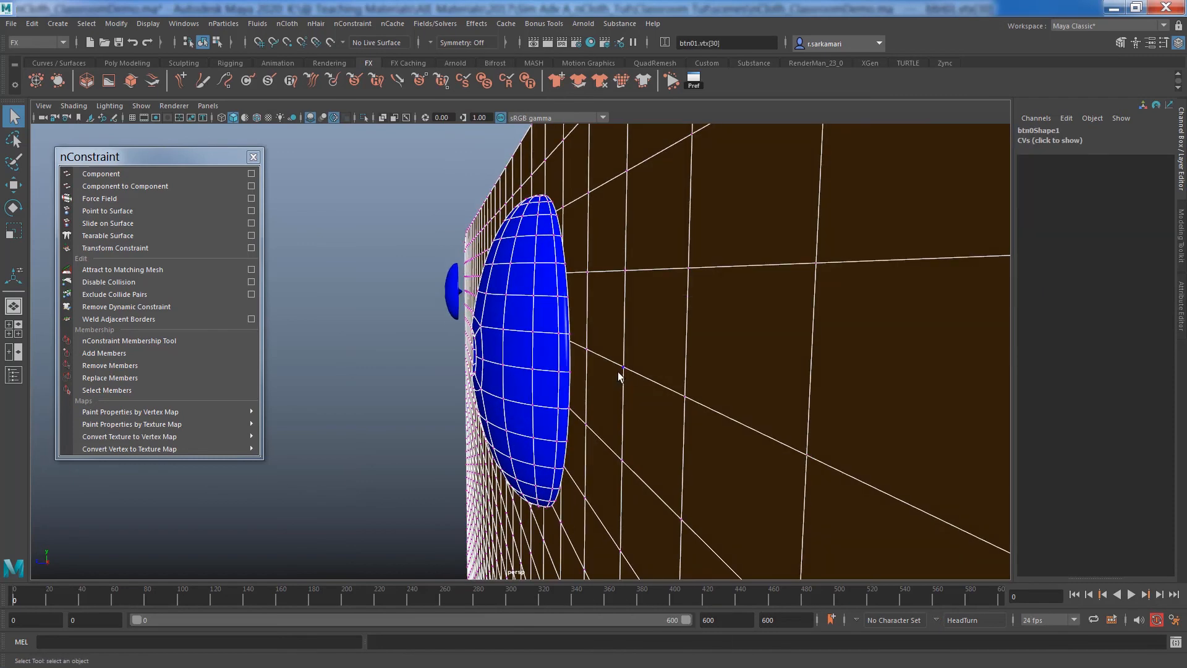
left_click(618, 373, "shift")
left_click(138, 188)
- Attach the last button, btn02, by its shank-tip vertex to the adjacent curtain vertex with a Component to Component nConstraint
left_click_drag(433, 420, 468, 416, "alt")
left_click(501, 295)
key("f")
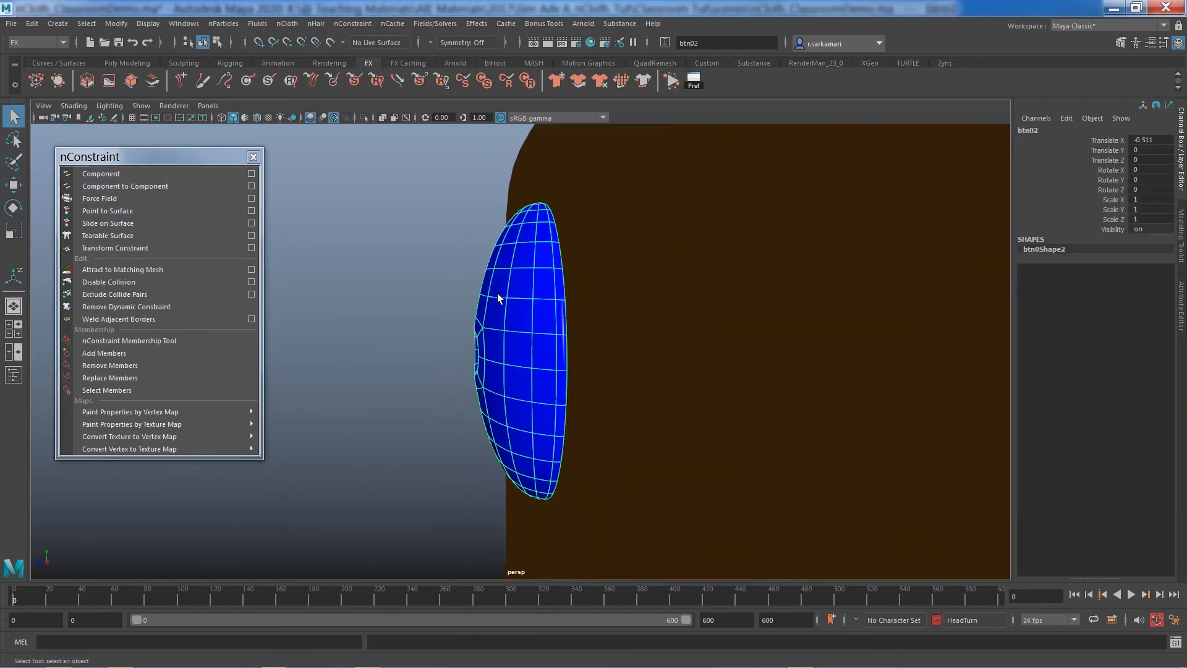
left_click_drag(499, 297, 473, 291, "alt")
right_click_drag(496, 274, 441, 292)
left_click(565, 352)
left_click_drag(607, 371, 675, 385, "alt")
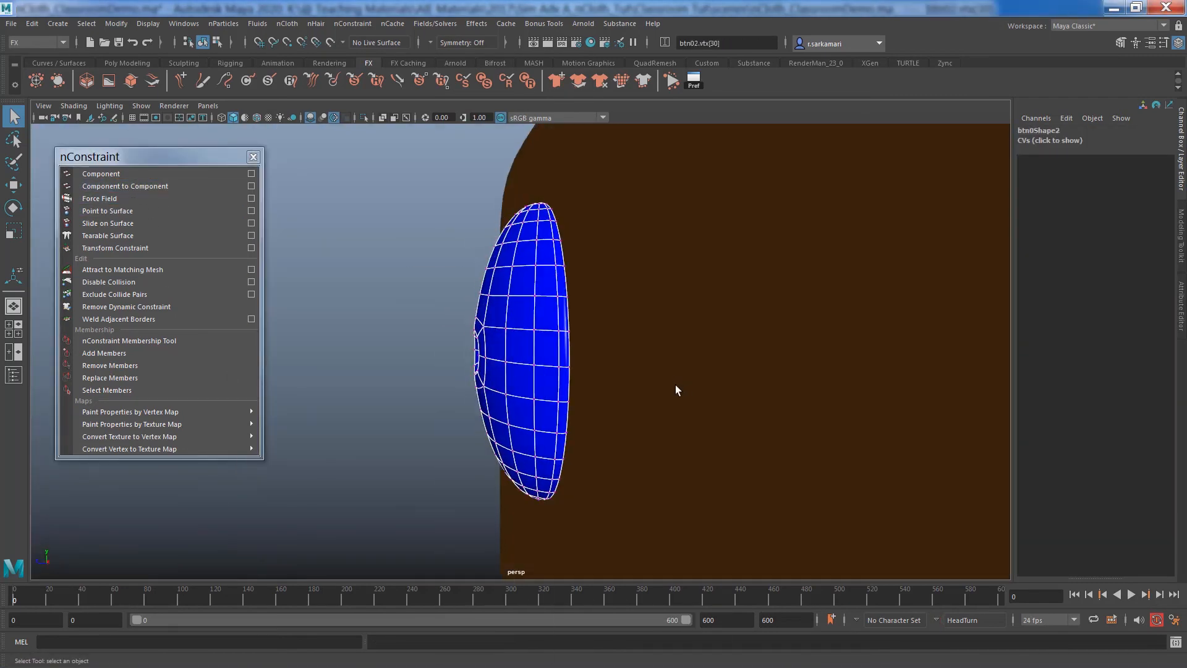
left_click(675, 385, "shift")
right_click_drag(612, 358, 556, 281)
left_click(611, 363, "shift")
left_click(137, 186)
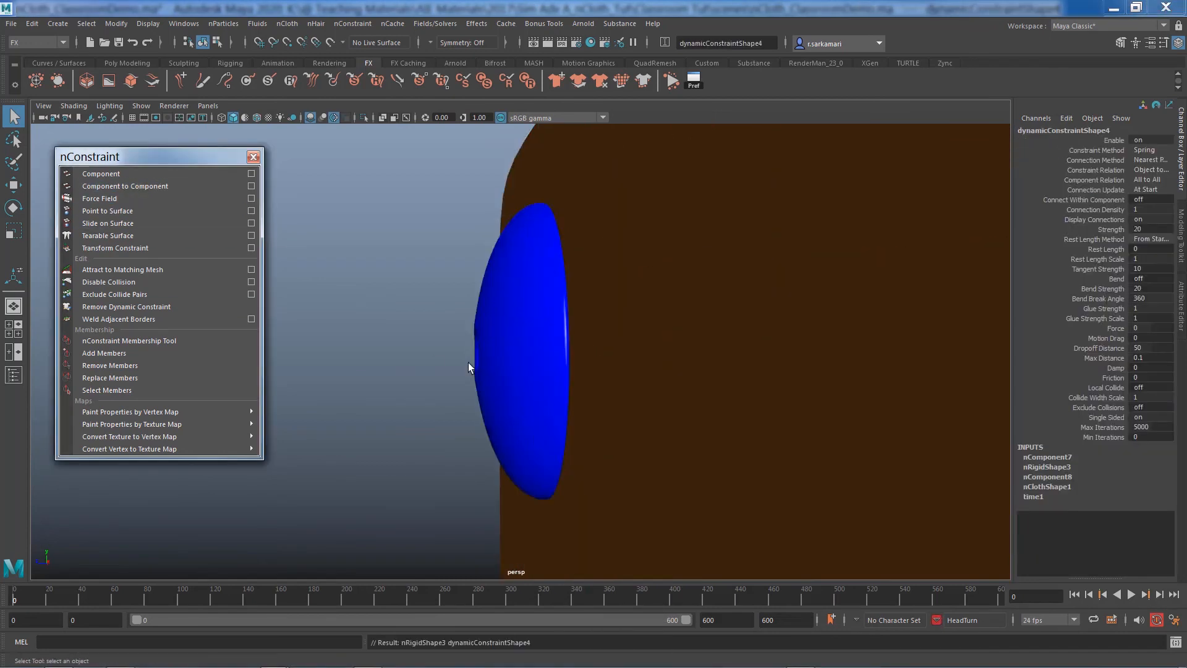
- Select the curtain, run Interactive Playback to watch it hang from the three buttons, and return to the start frame
scroll(482, 380, "down", 14)
left_click_drag(574, 491, 490, 373, "alt")
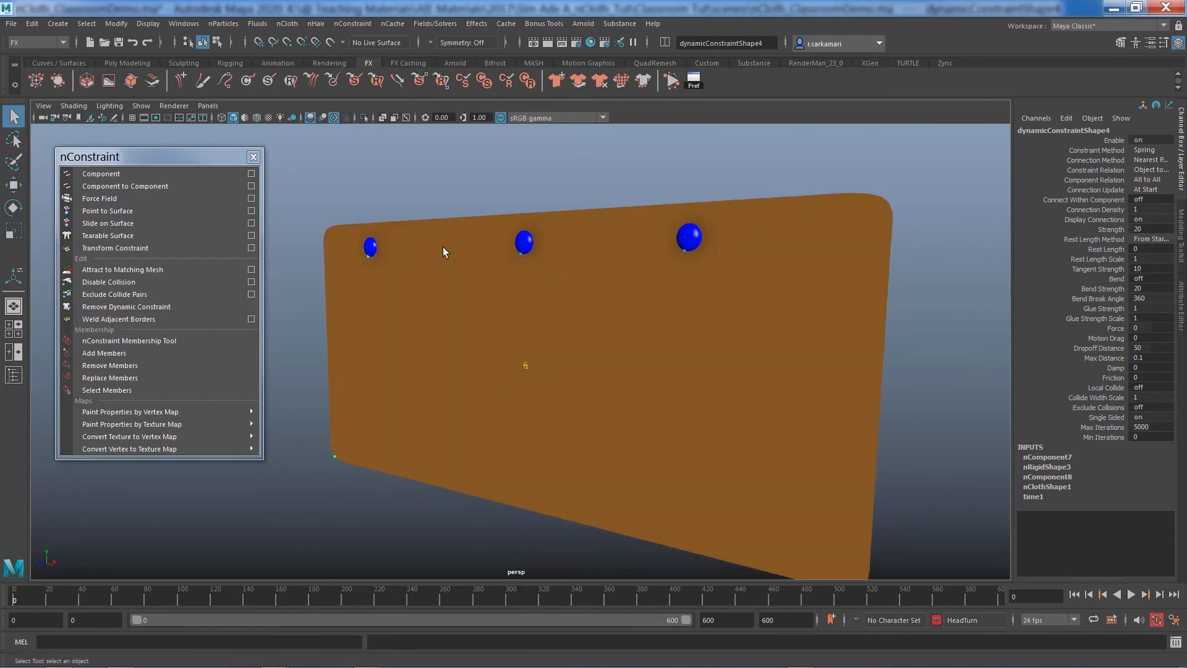
left_click(456, 388)
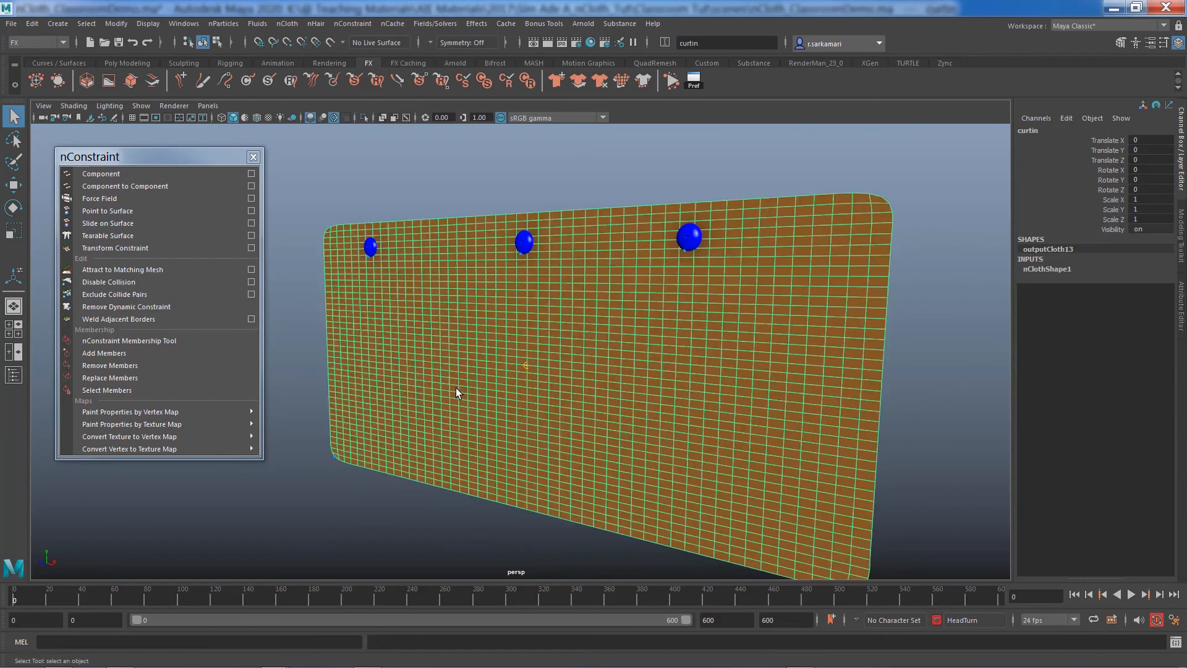
left_click(421, 25)
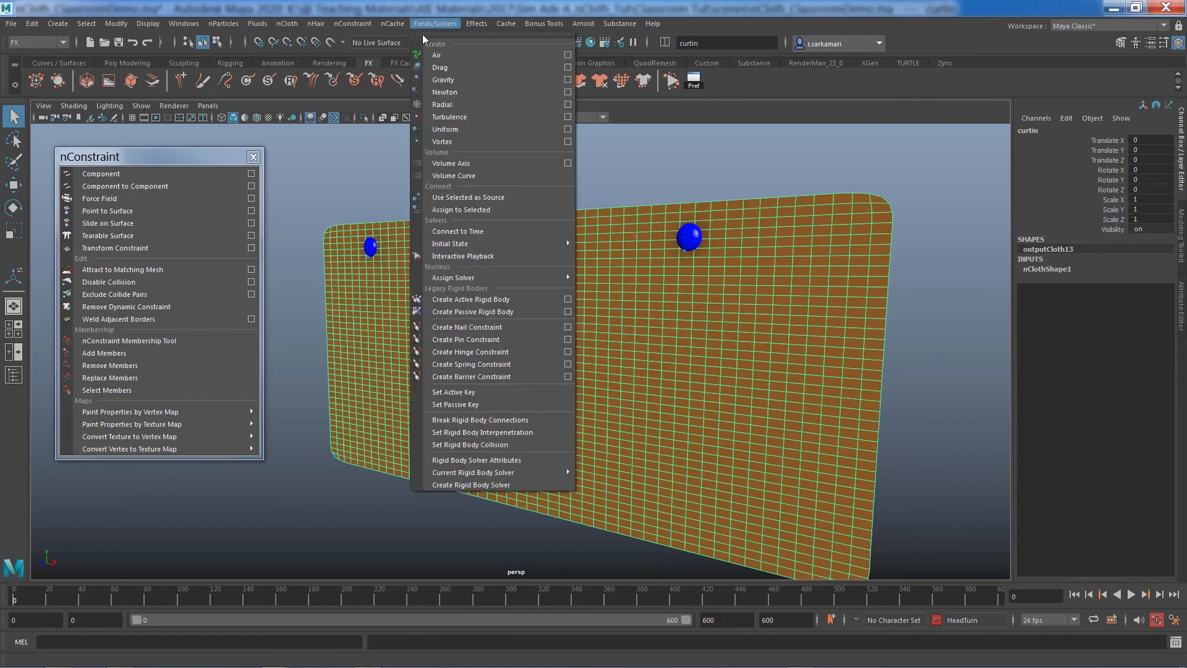
left_click(457, 256)
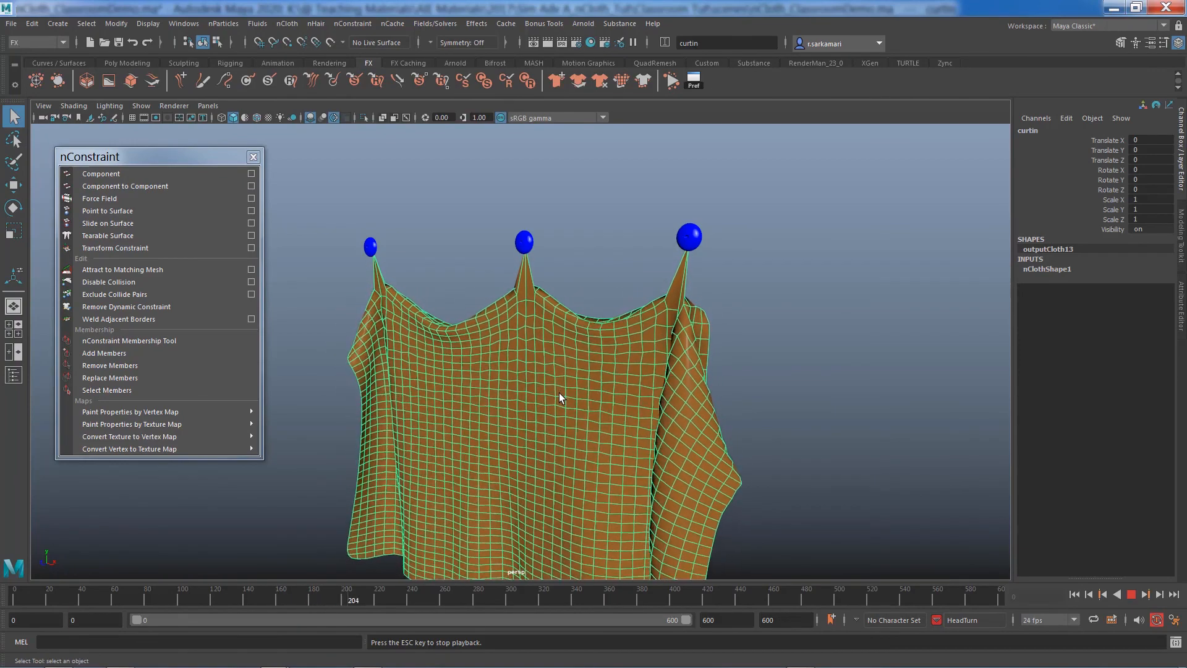
left_click(1130, 594)
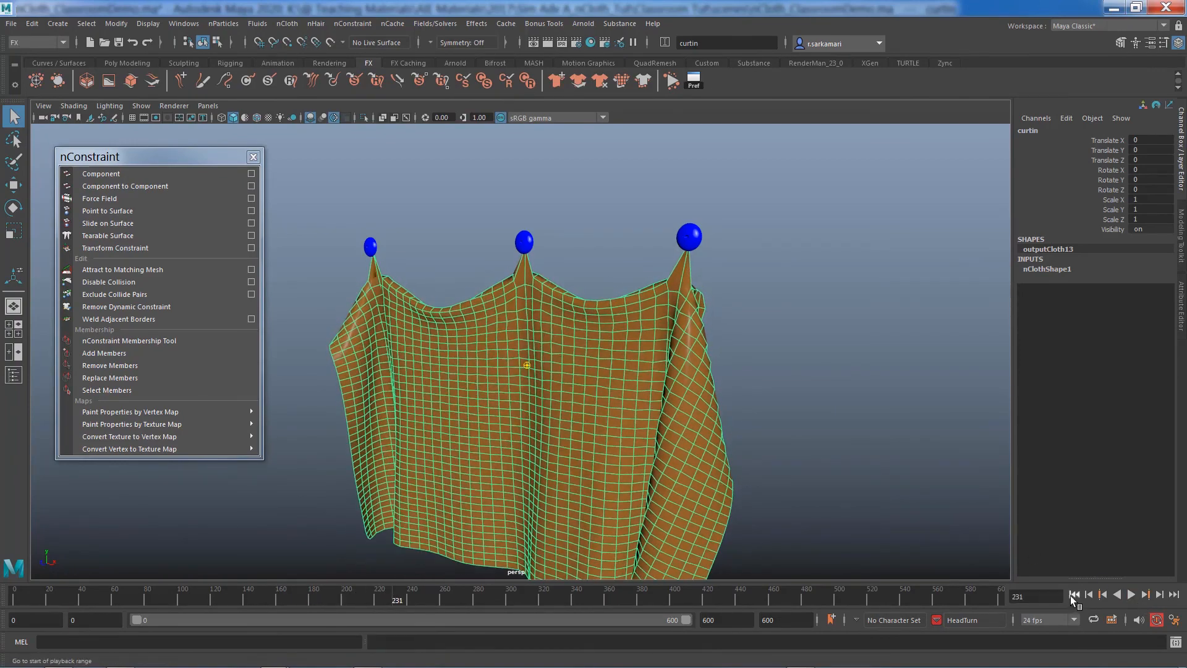
left_click(1074, 594)
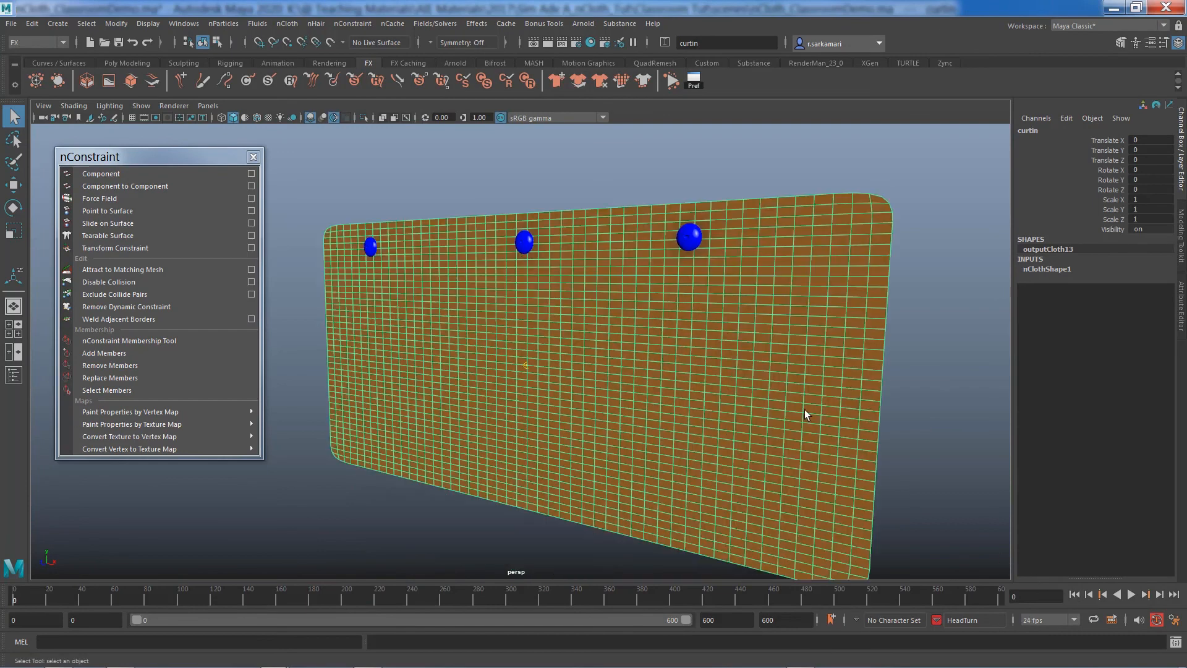
- Expand the Dynamic Properties of the curtain's nClothShape1, examine the resistance attributes, and return to the curtain's transform channels
key("ctrl+a")
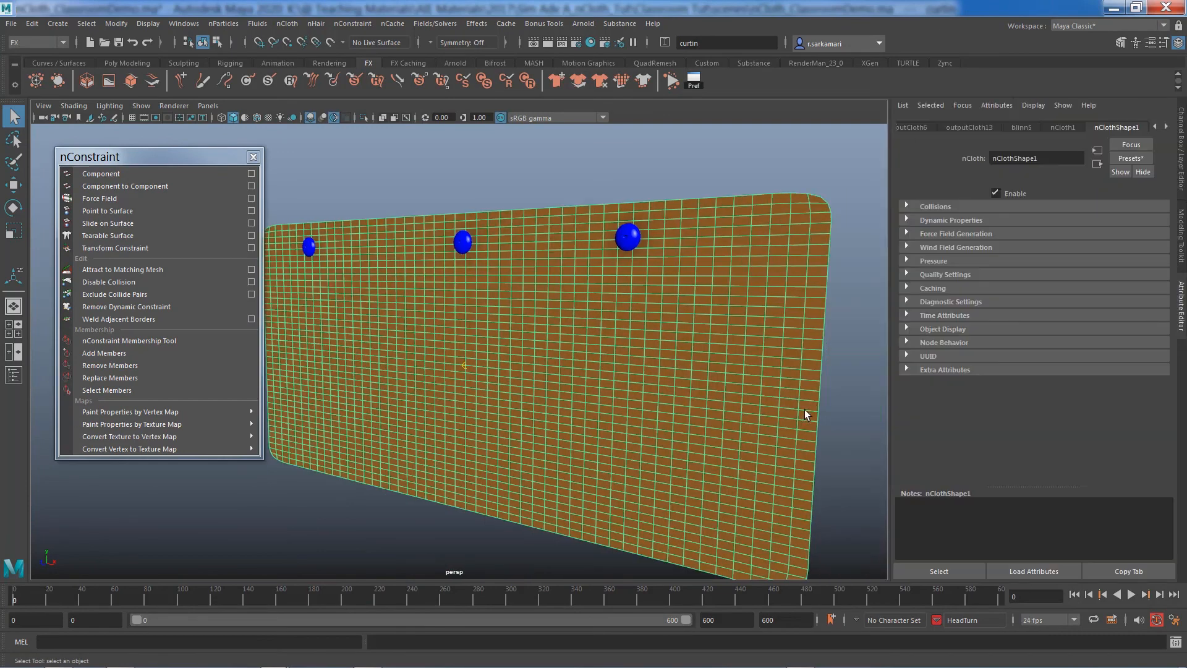
left_click(950, 220)
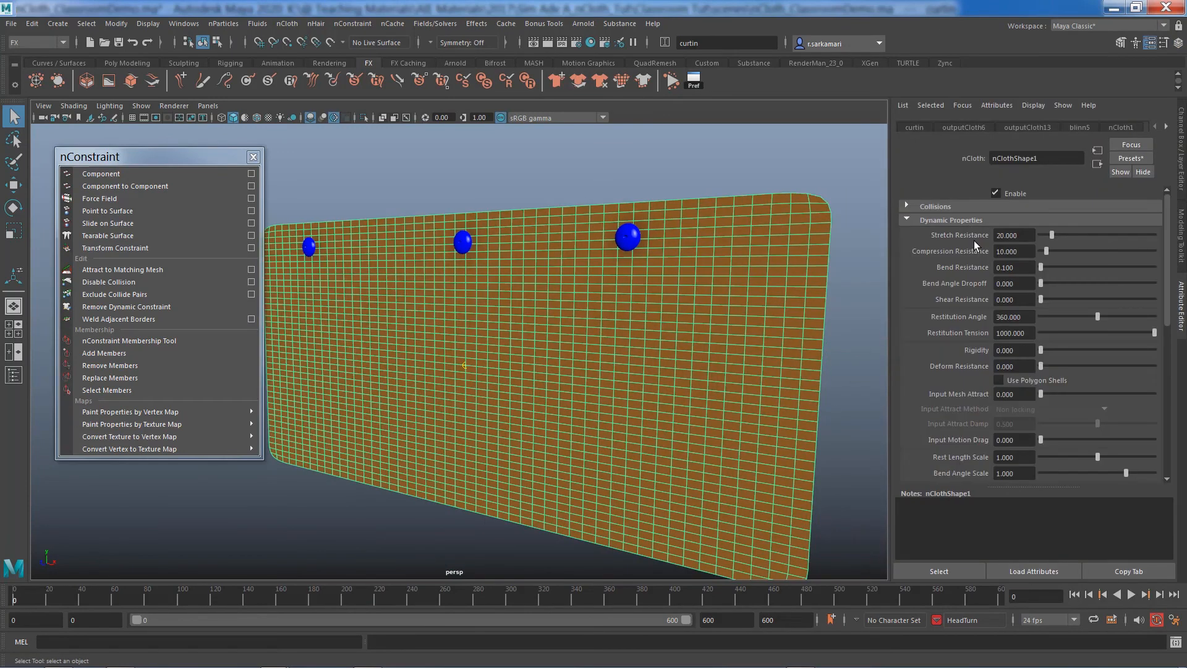
left_click(1029, 236)
key("ctrl+a")
- Start Interactive Playback on the curtain and slide the button at its near end along X toward the middle button
key("w")
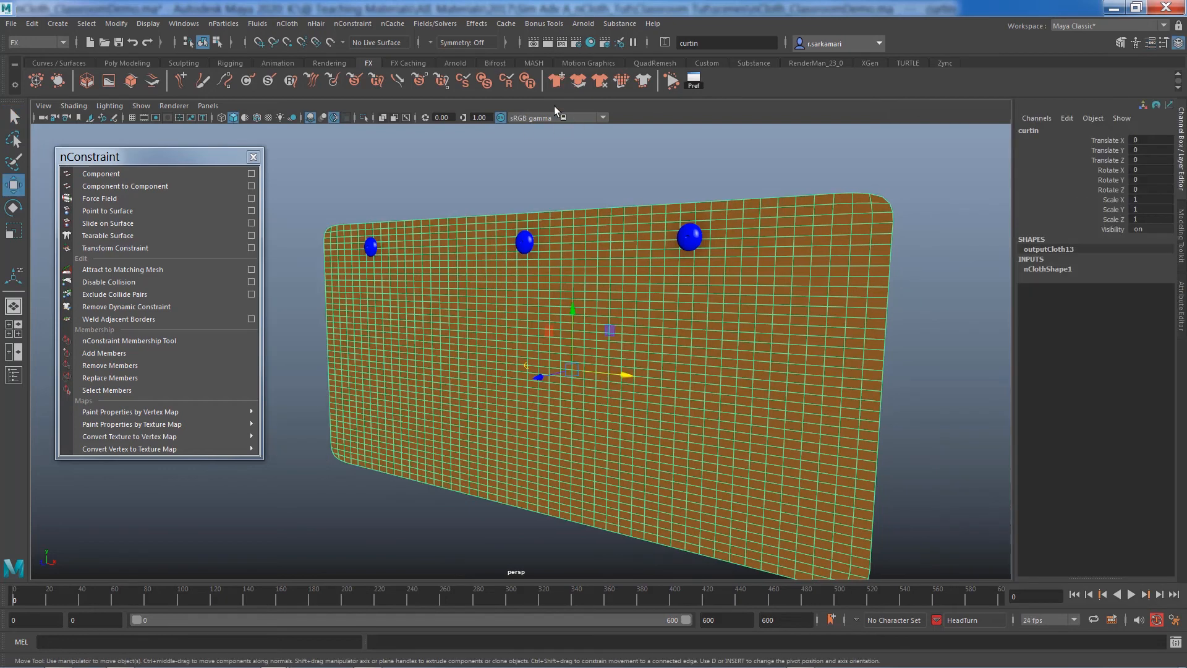
left_click(670, 85)
left_click(688, 239)
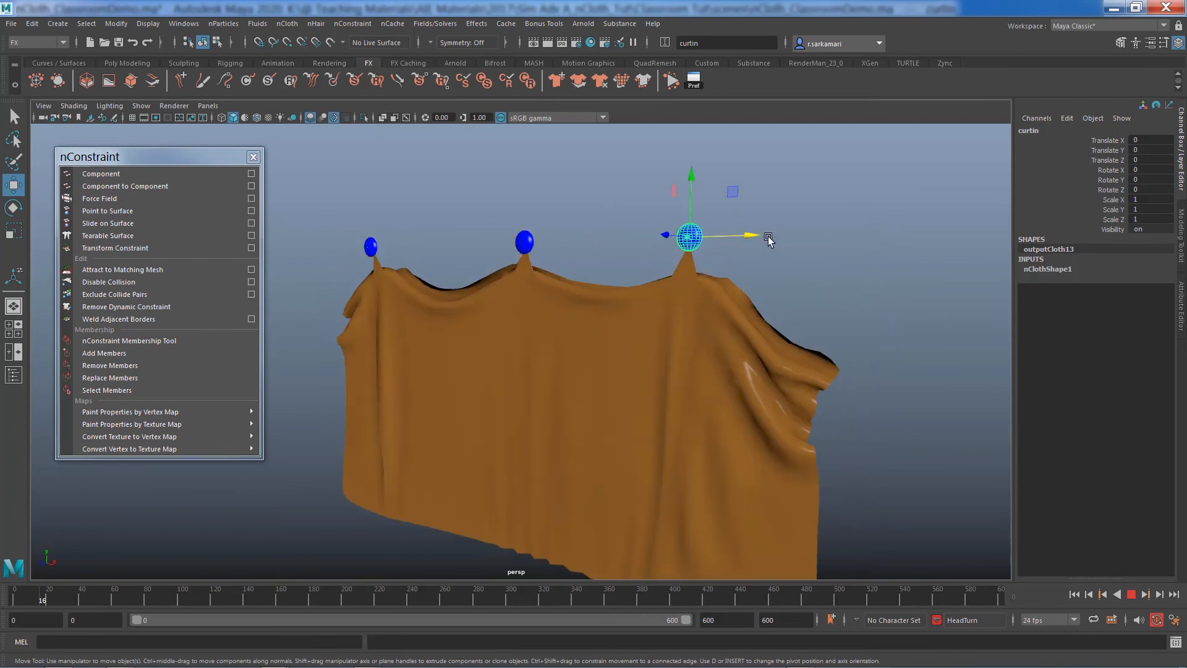
left_click_drag(768, 239, 636, 246)
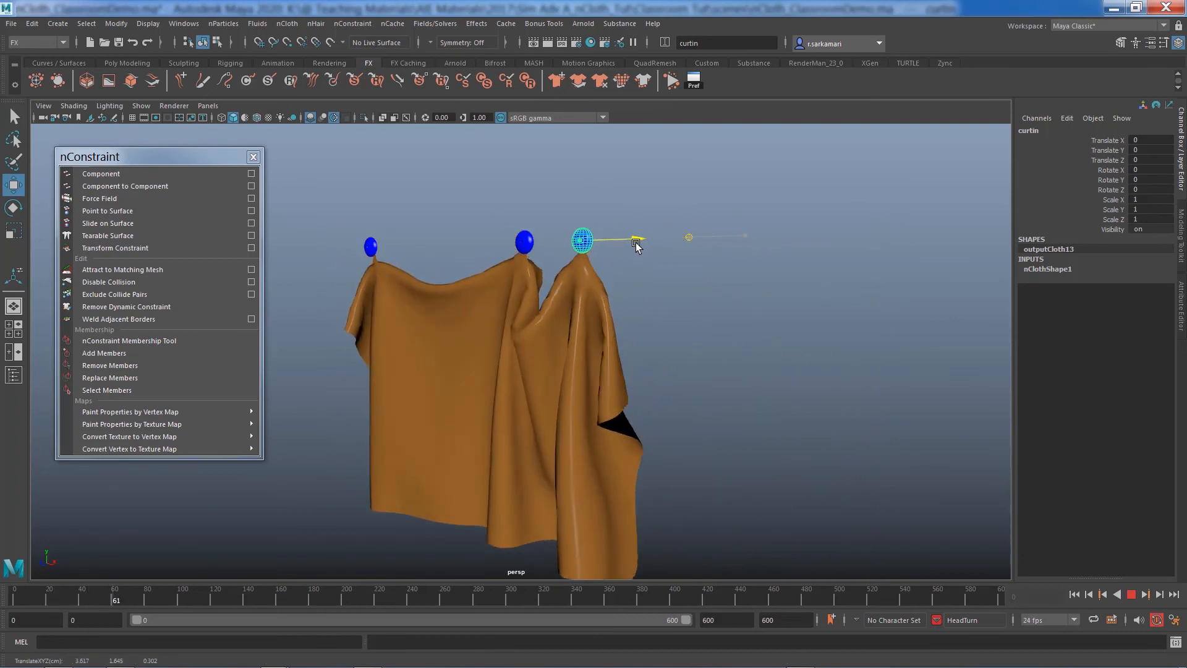
- Slide the button at the curtain's far end along X toward the middle button while the simulation plays
left_click(372, 247)
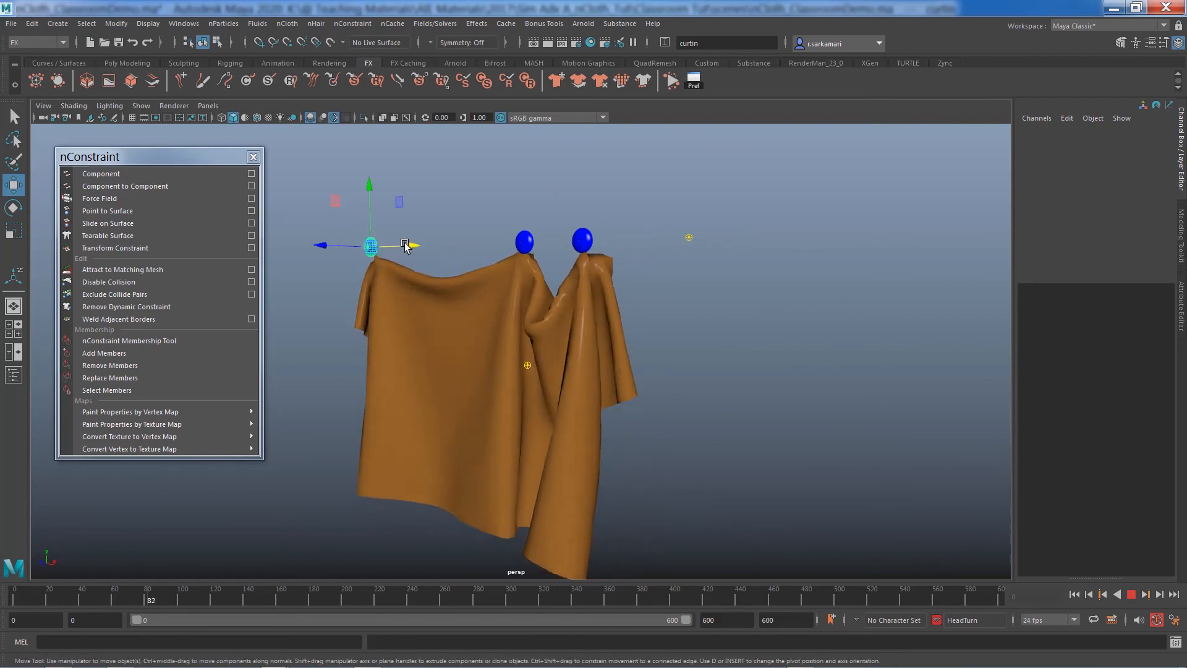
left_click_drag(405, 245, 493, 241)
left_click_drag(367, 361, 380, 363, "alt")
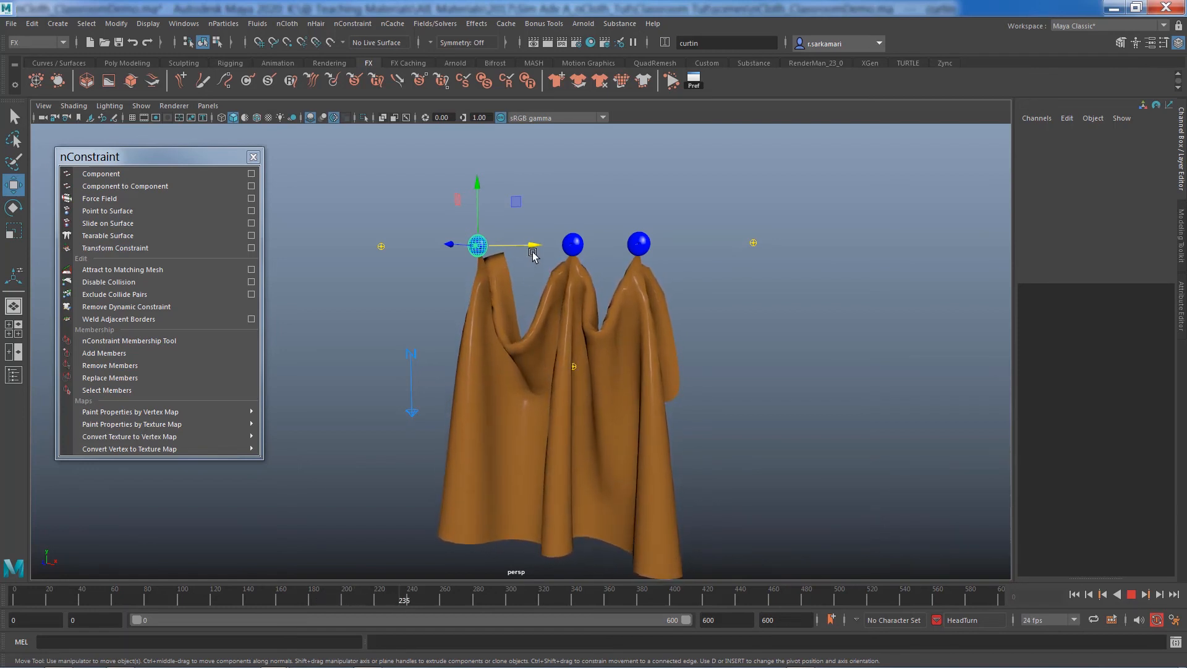
left_click_drag(533, 253, 573, 248)
- Move the near-end button closer to the middle button to gather the curtain more tightly
left_click(639, 248)
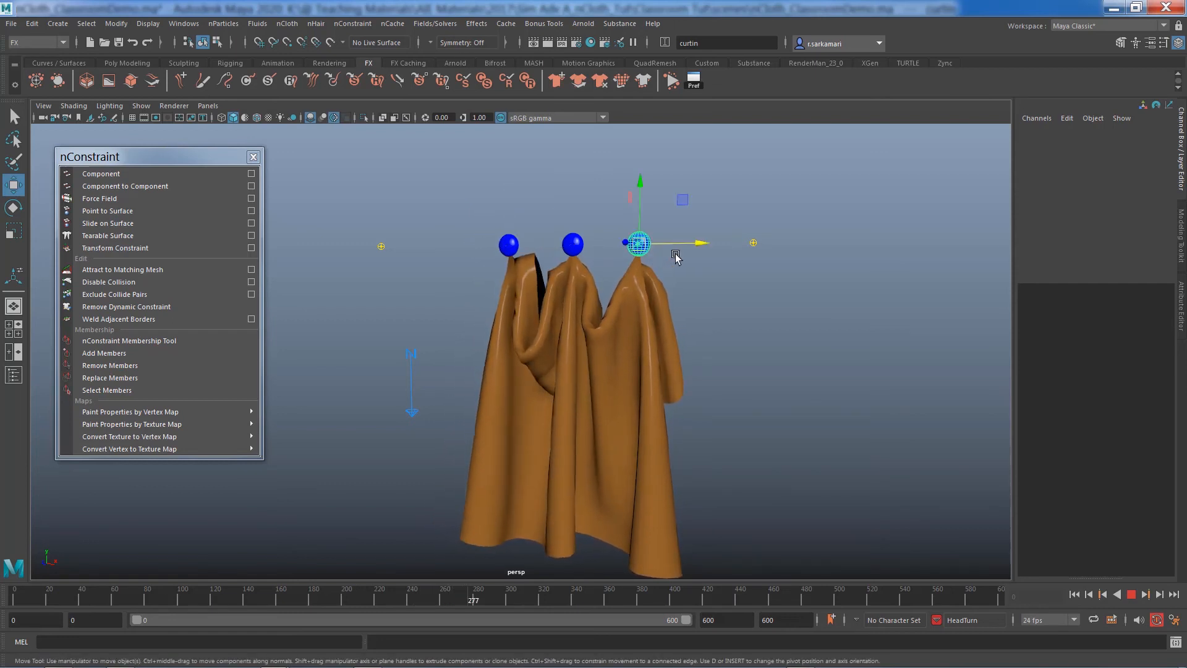
left_click_drag(675, 255, 677, 244)
left_click_drag(365, 370, 396, 372, "alt")
- Duplicate the draped curtain at frame 342 and move the copy along X beside the original, leaving both deselected
left_click(672, 439)
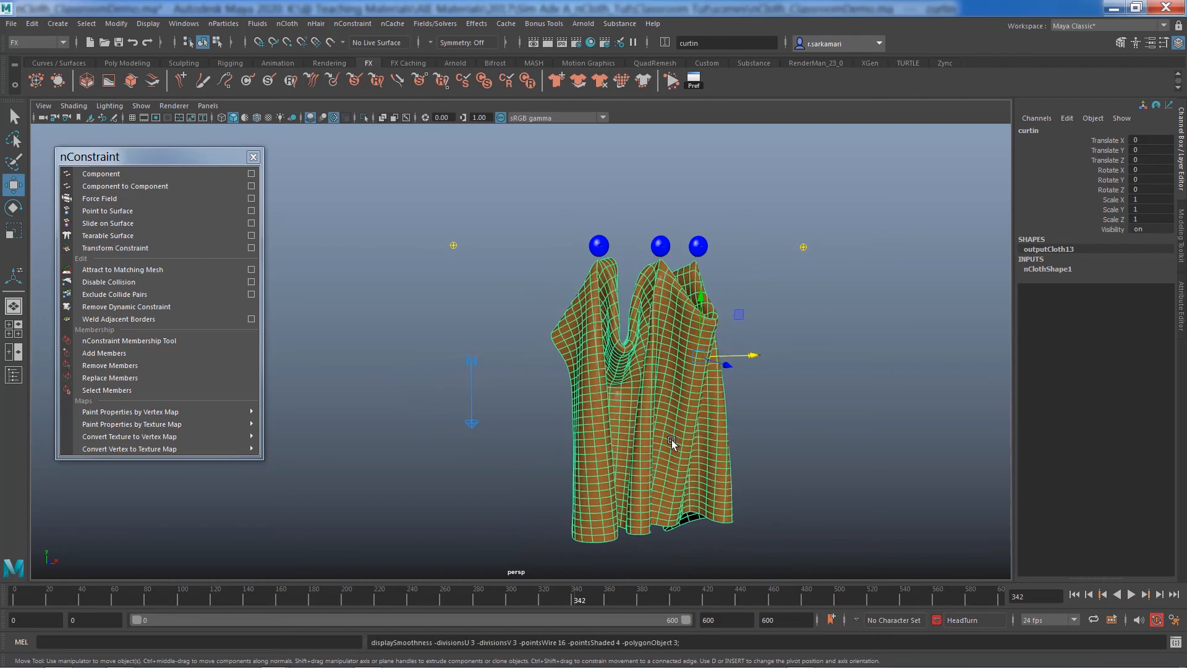
left_click_drag(671, 440, 592, 421, "alt")
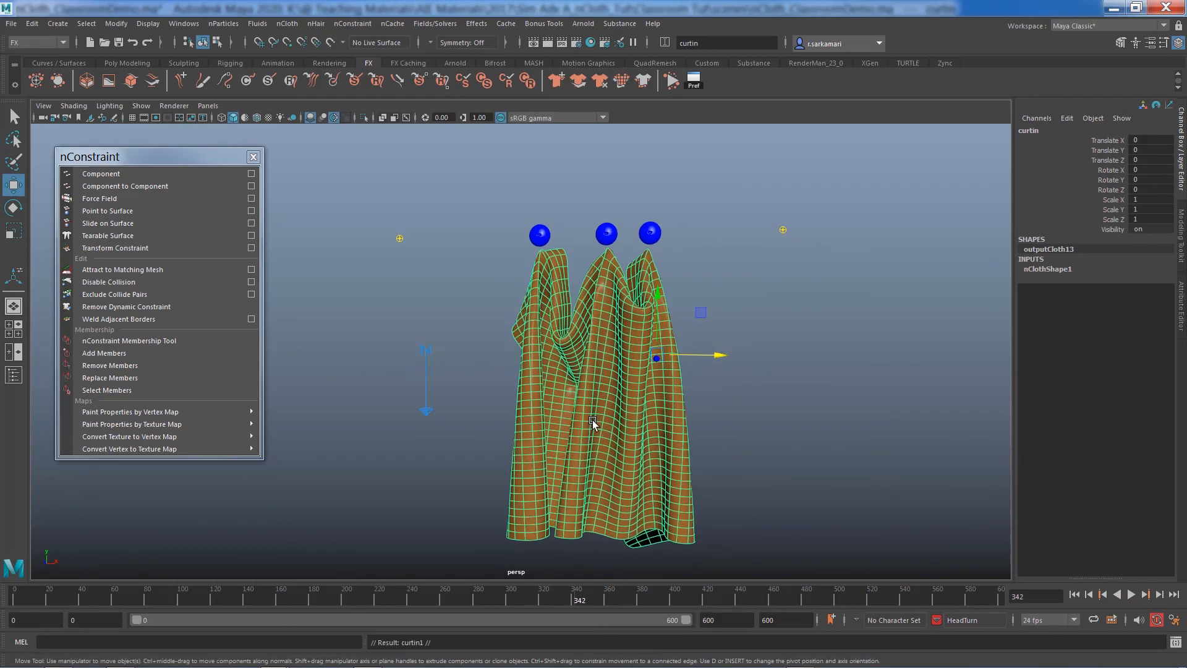
key("ctrl+d")
left_click_drag(717, 356, 962, 361)
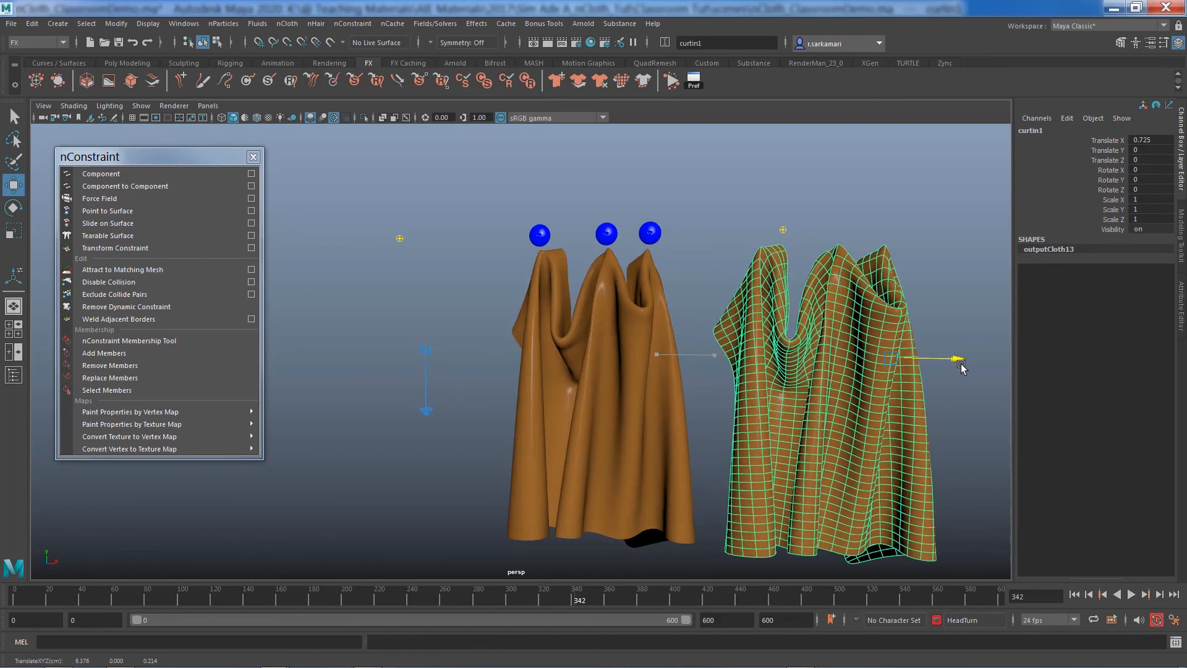
left_click(733, 259)
left_click(749, 365)
middle_click_drag(739, 372, 737, 370, "alt")
left_click_drag(737, 371, 646, 400, "alt")
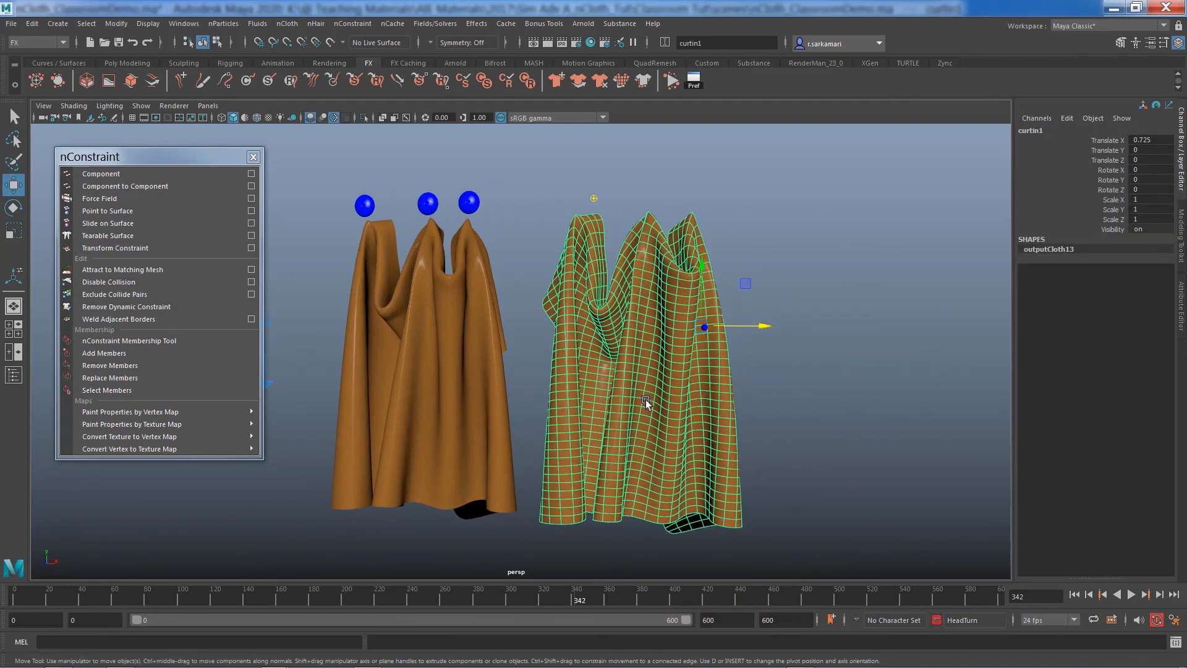
left_click(767, 411)
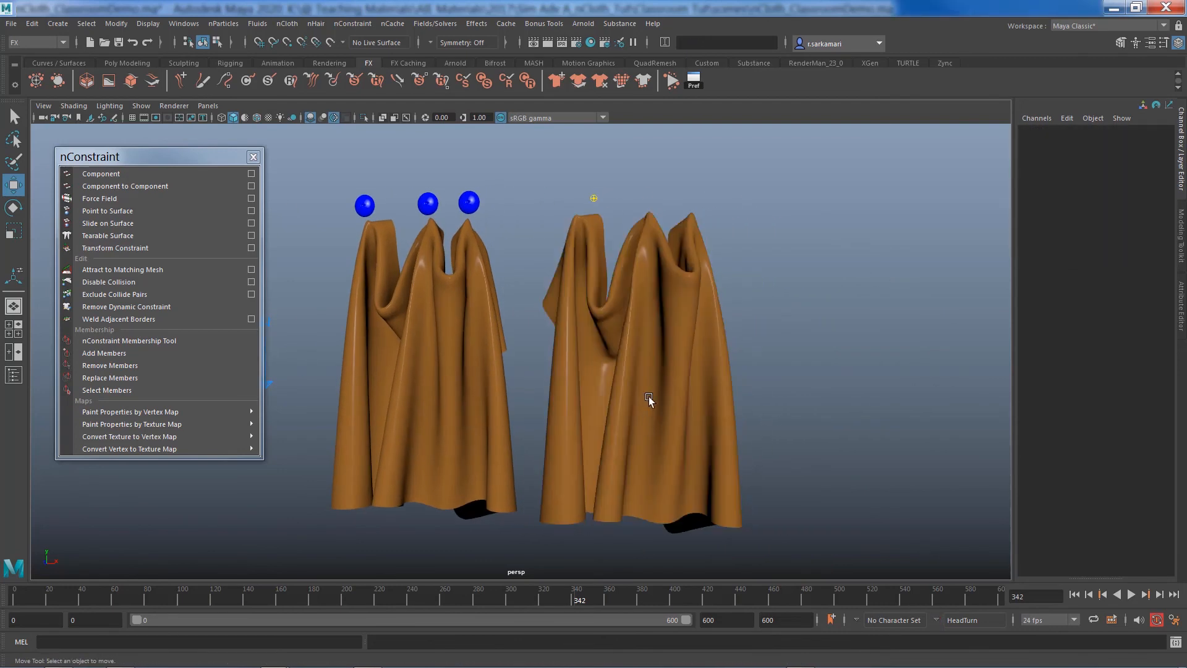
left_click(434, 376)
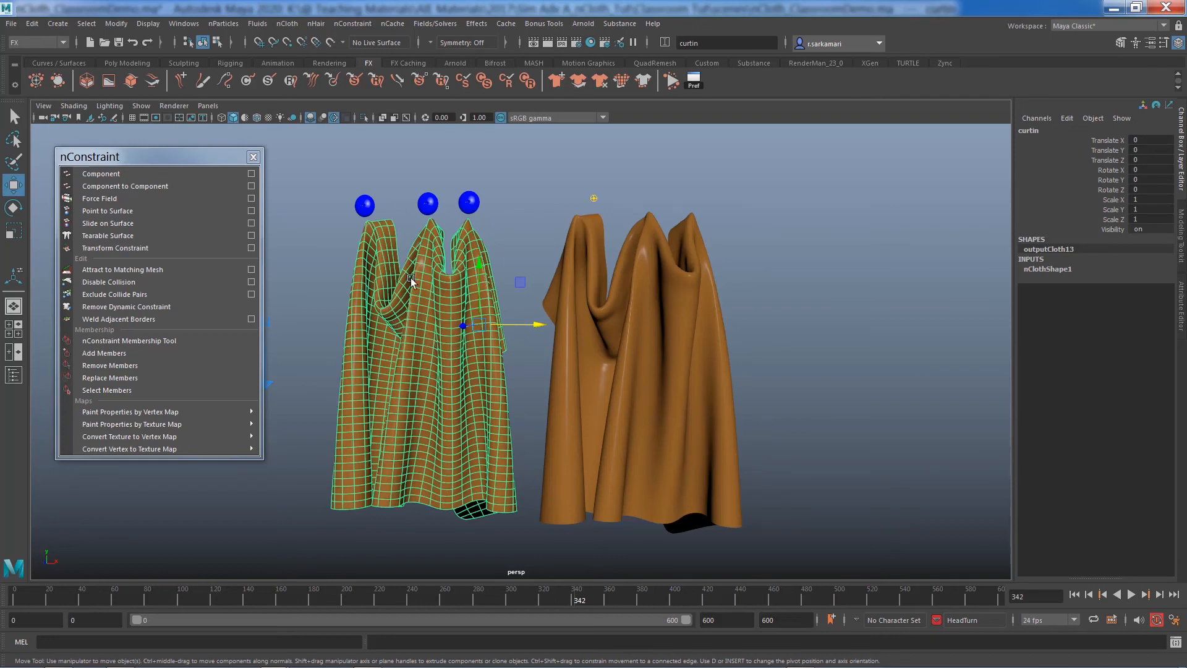
left_click(334, 337)
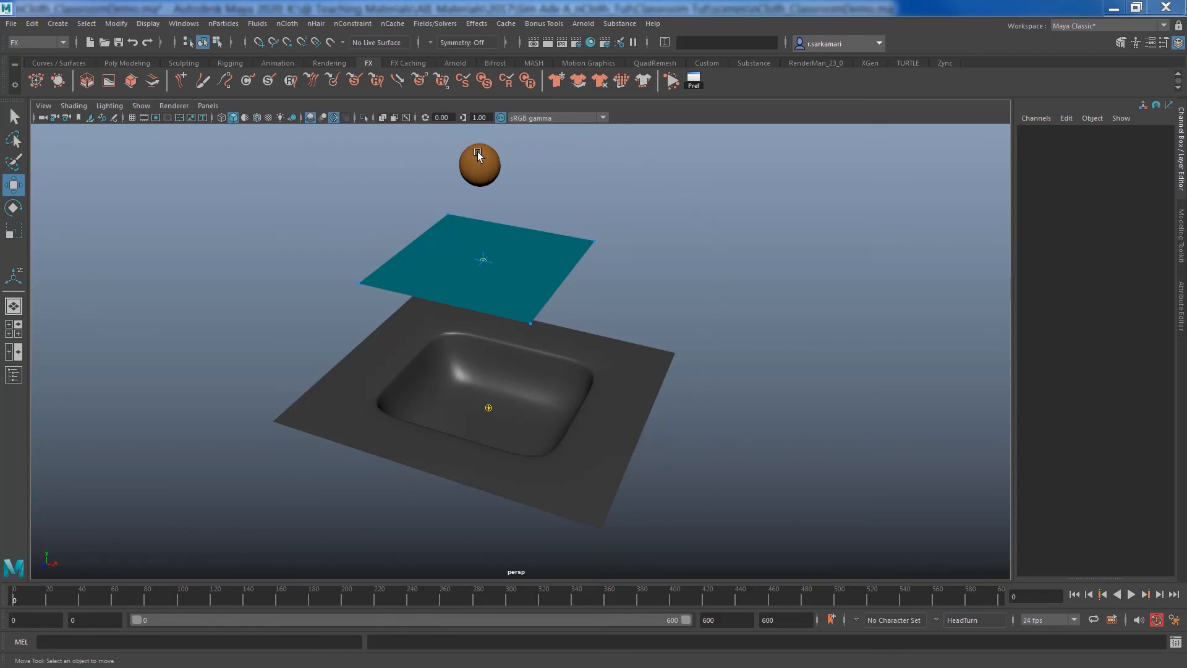
- Select tearable_cloth, play the simulation to watch the ball land on it, and return to the start frame
left_click(443, 245)
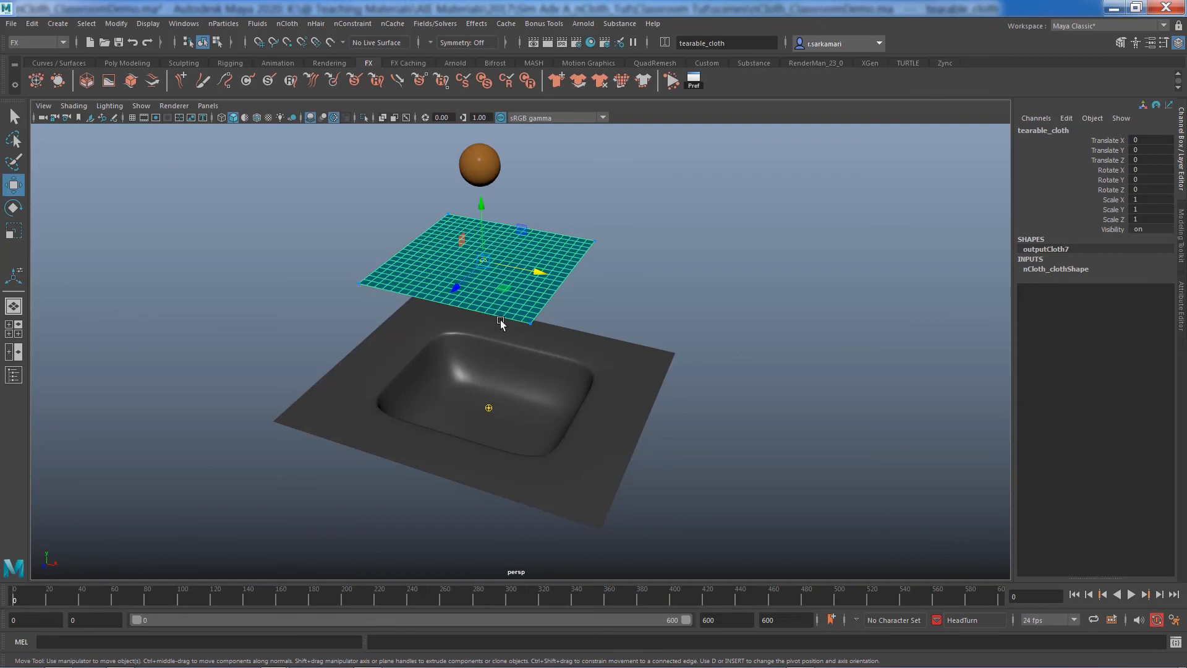
left_click(1131, 595)
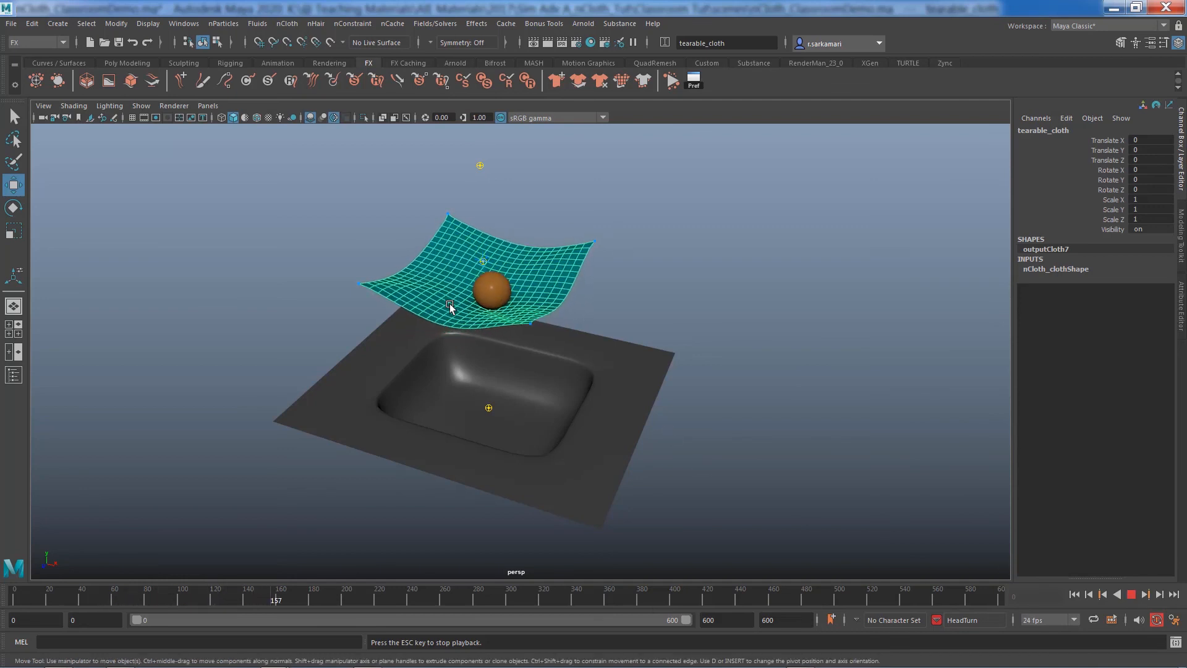
left_click(1131, 595)
left_click(1075, 594)
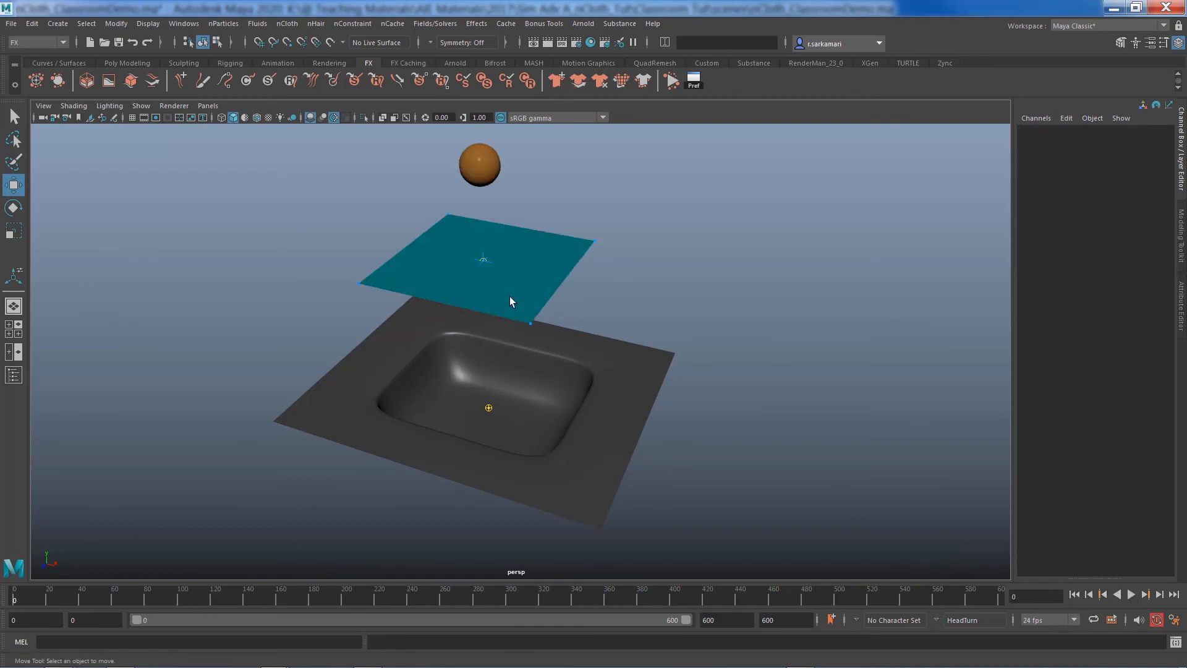
- Switch tearable_cloth to vertex selection and select a square block of vertices at its center
scroll(487, 284, "up", 2)
middle_click_drag(477, 254, 479, 301, "alt")
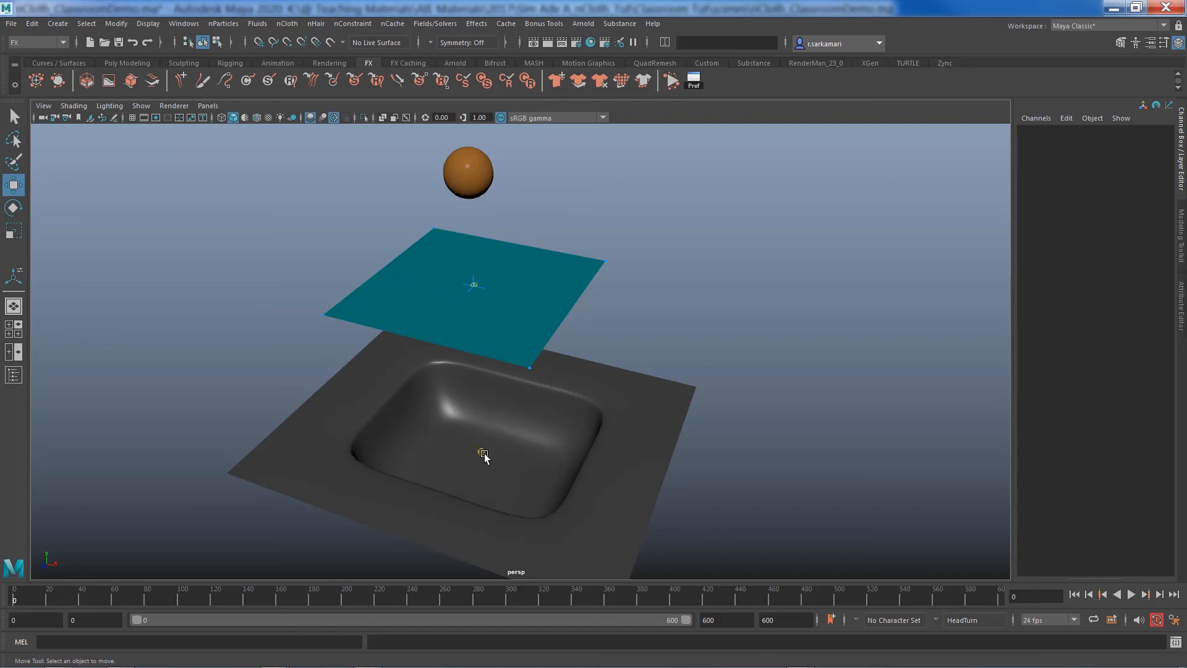
left_click(457, 309)
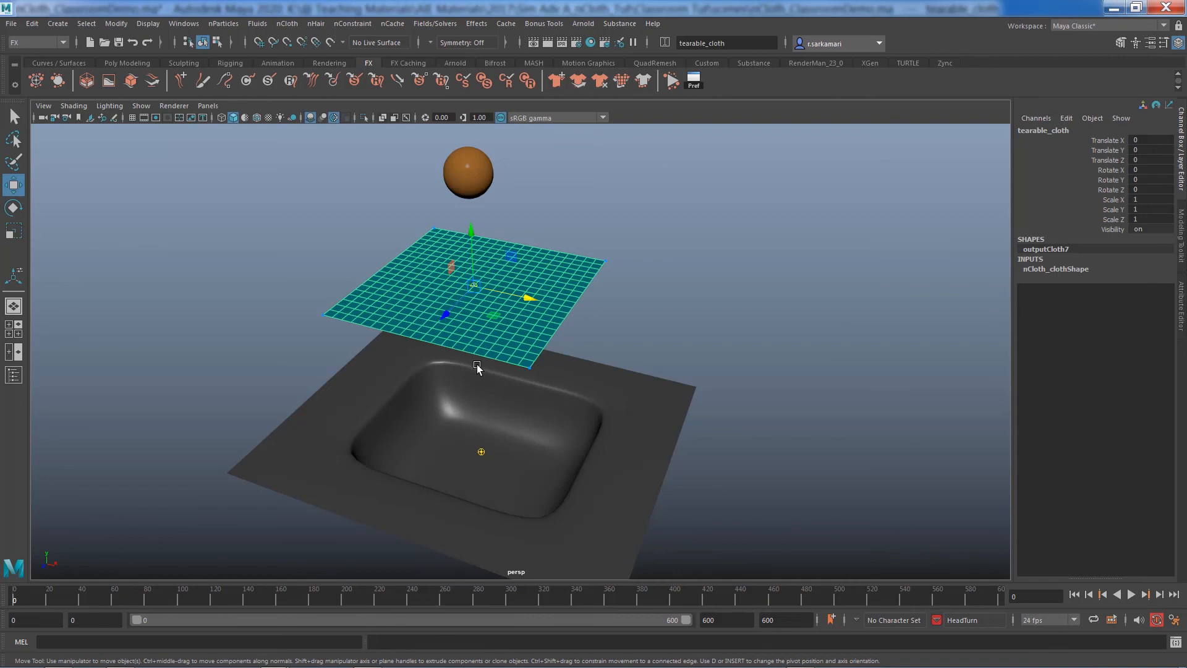
right_click(469, 274)
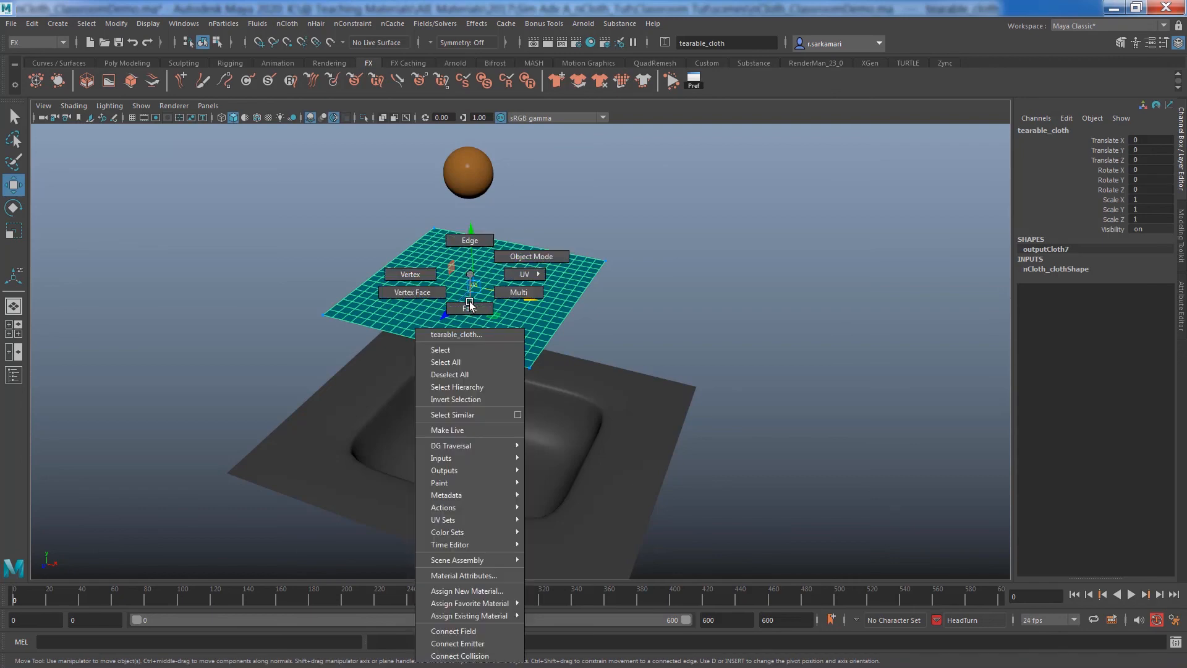
left_click(433, 274)
left_click_drag(259, 305, 295, 320, "alt")
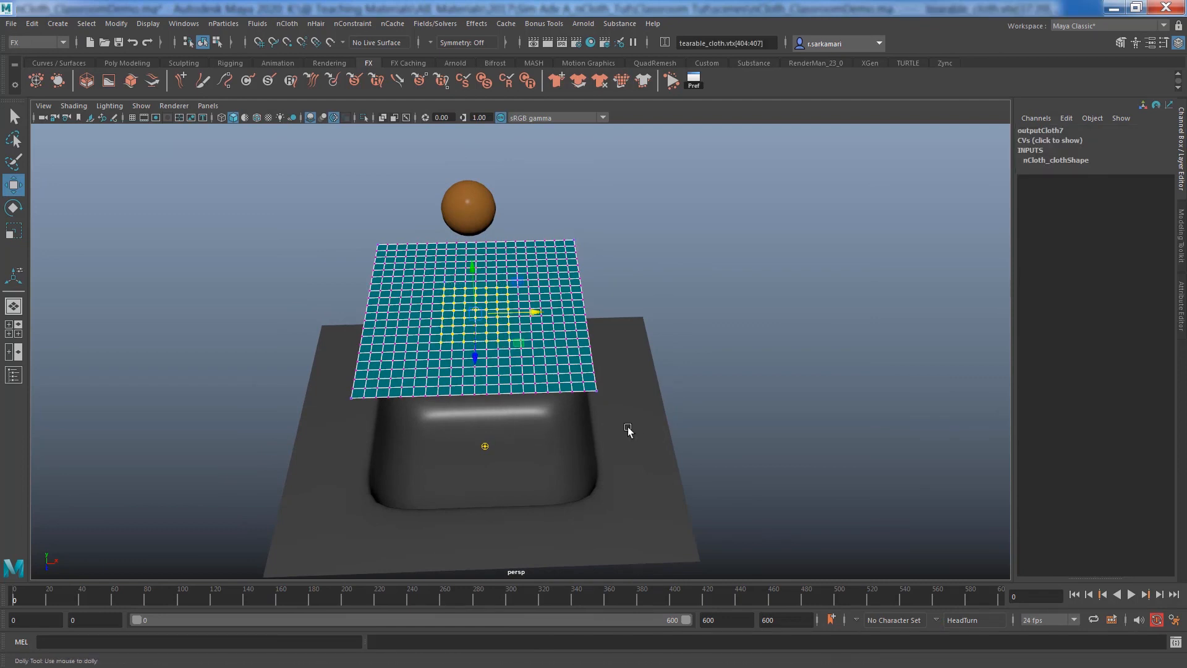
left_click_drag(628, 429, 516, 398, "alt")
right_click_drag(513, 398, 556, 339, "alt")
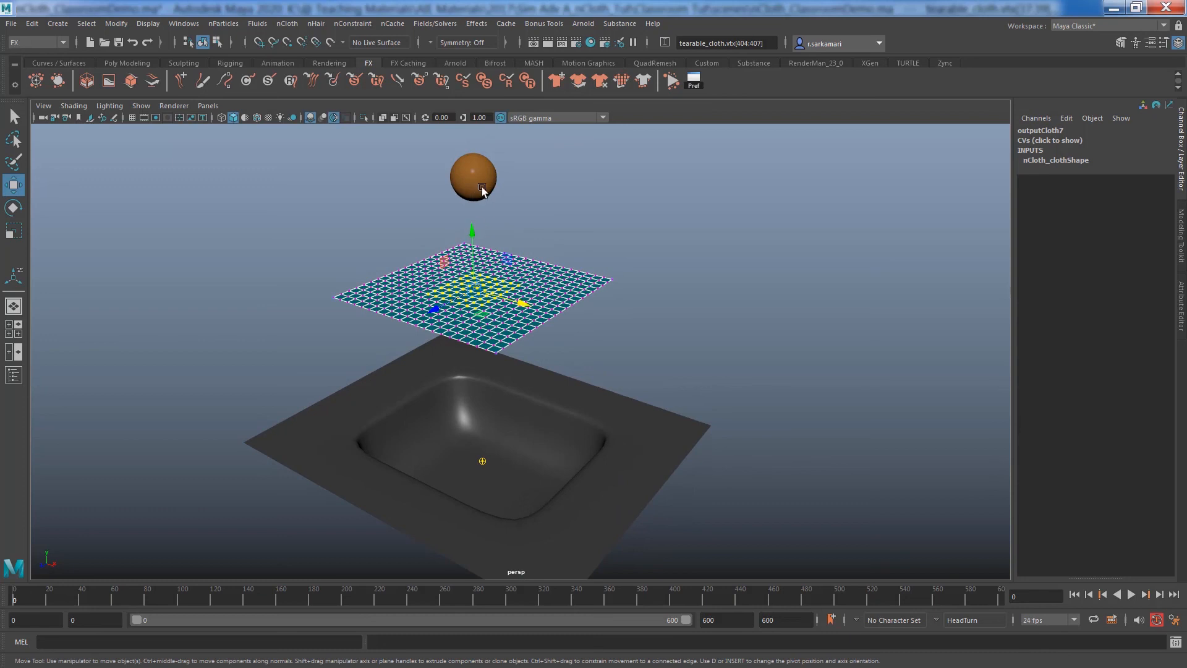
- Create a Tearable Surface nConstraint on the selected center vertices with Use Sets off, keeping the nConstraint commands in a floating window
left_click(348, 23)
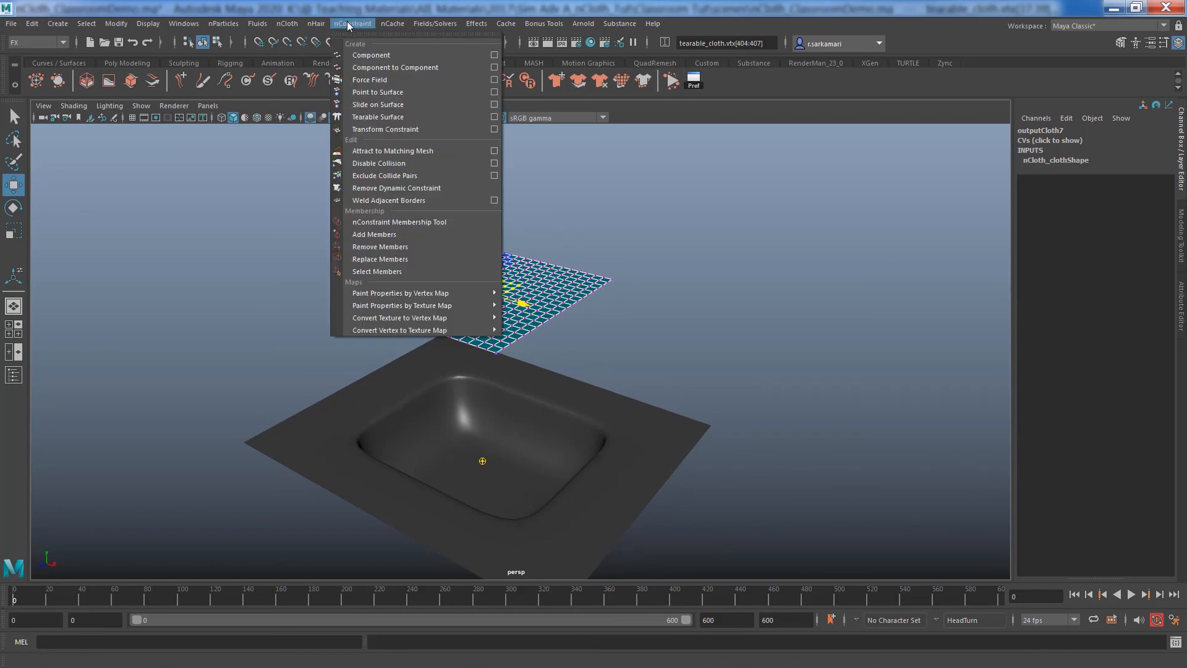
left_click(353, 33)
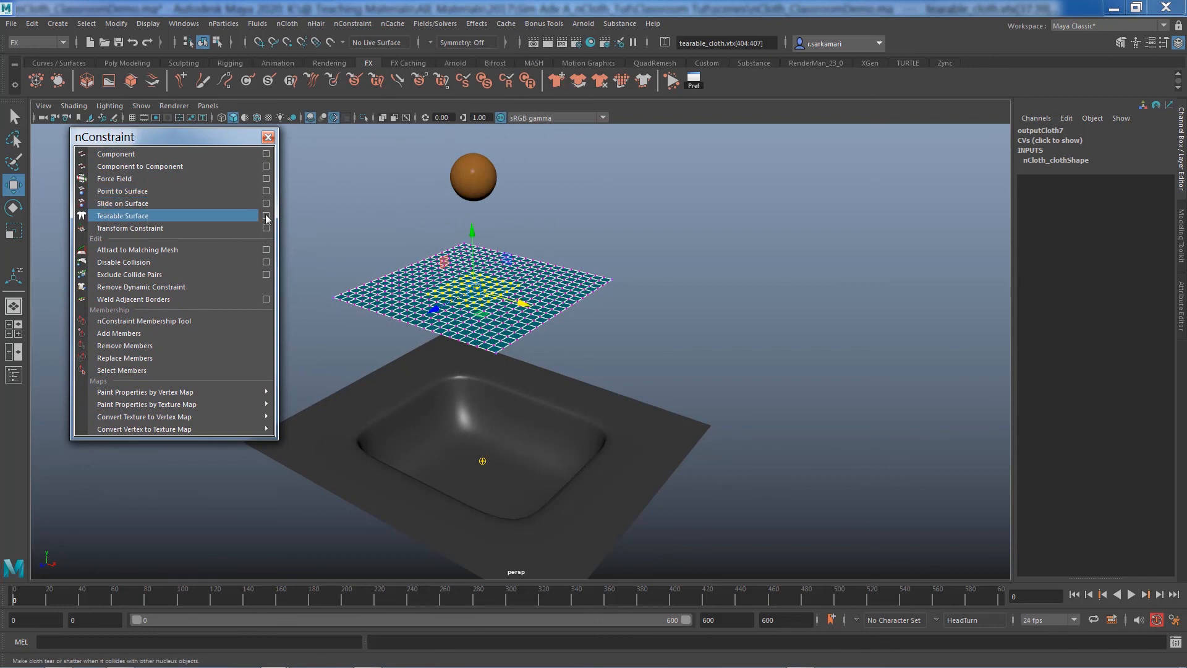
left_click(266, 217)
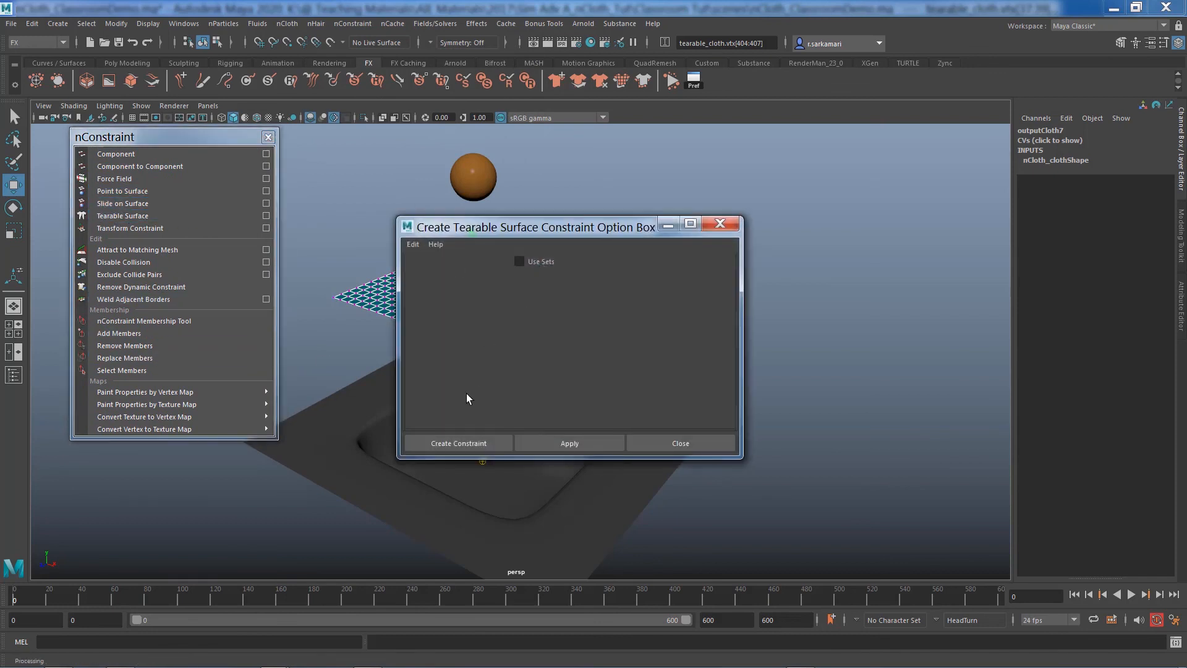
left_click(452, 443)
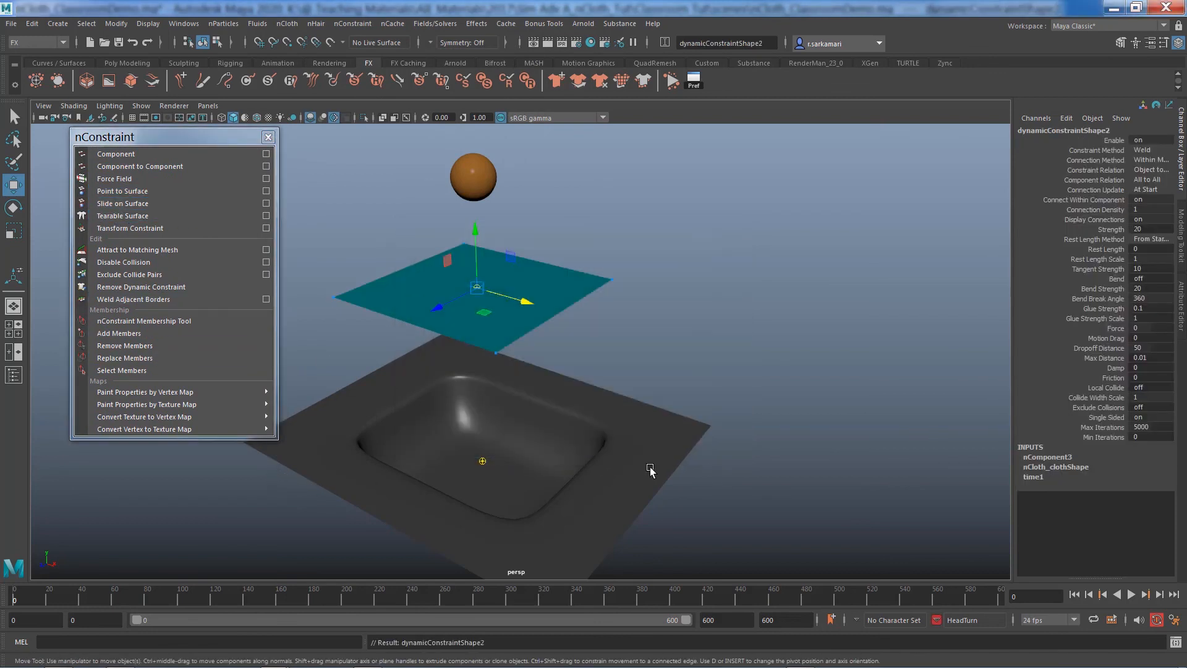
- Play the simulation to watch the ball tear through the center of the cloth, and return to the start frame
left_click(1129, 593)
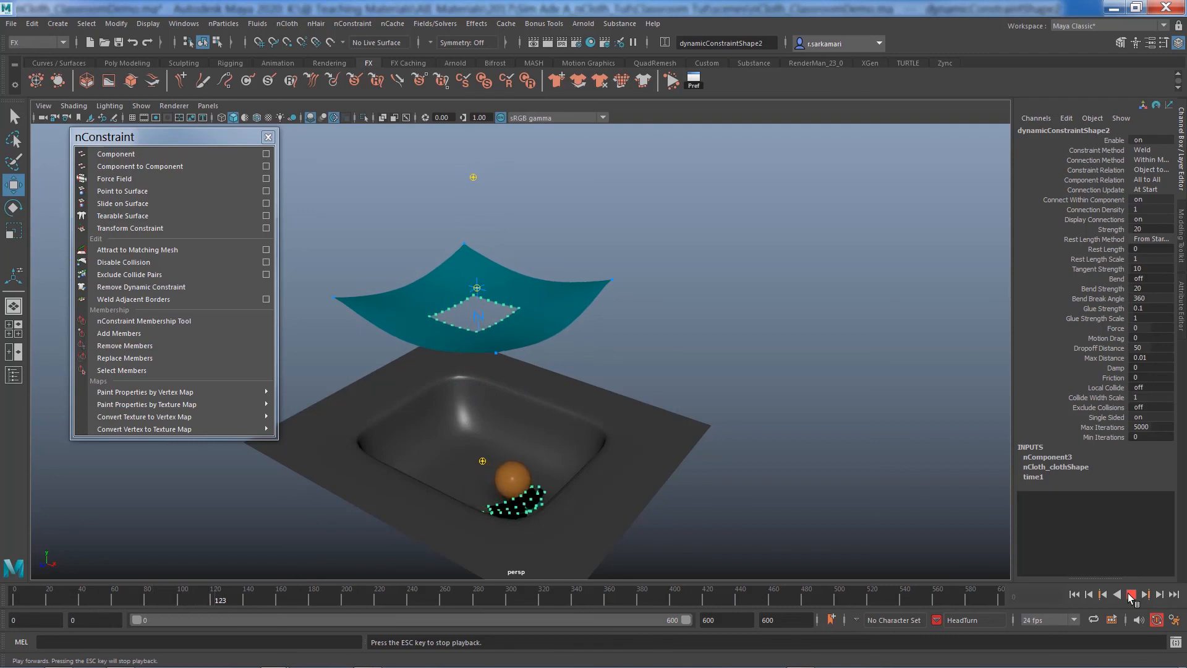
left_click(1129, 594)
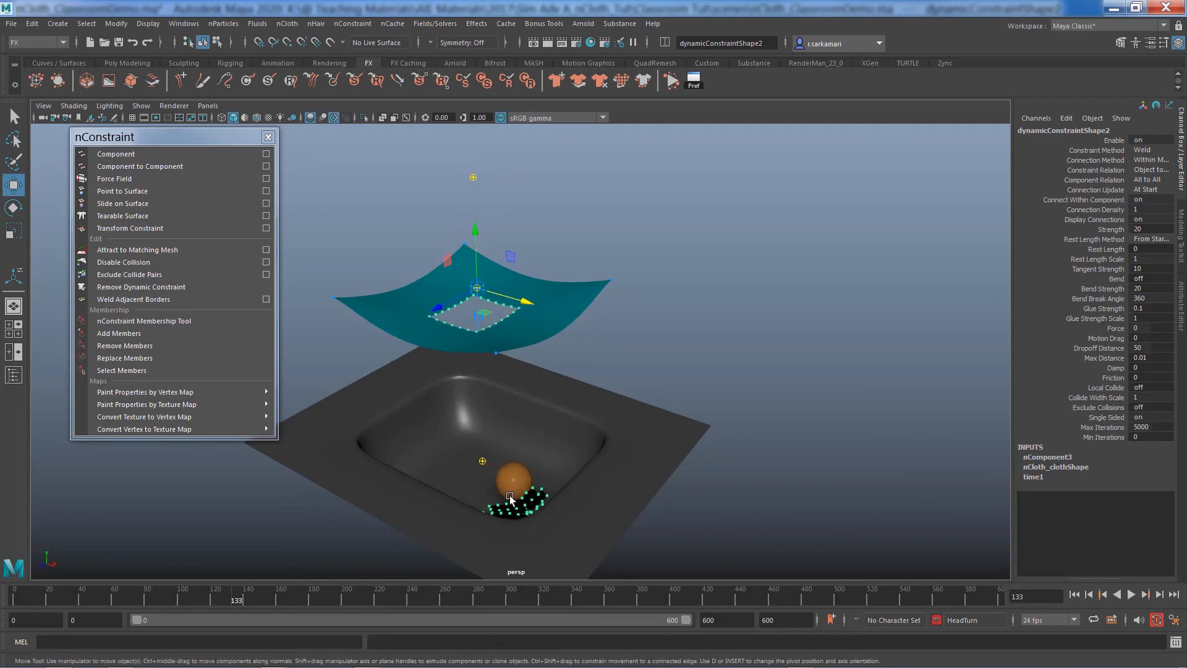
left_click(1074, 594)
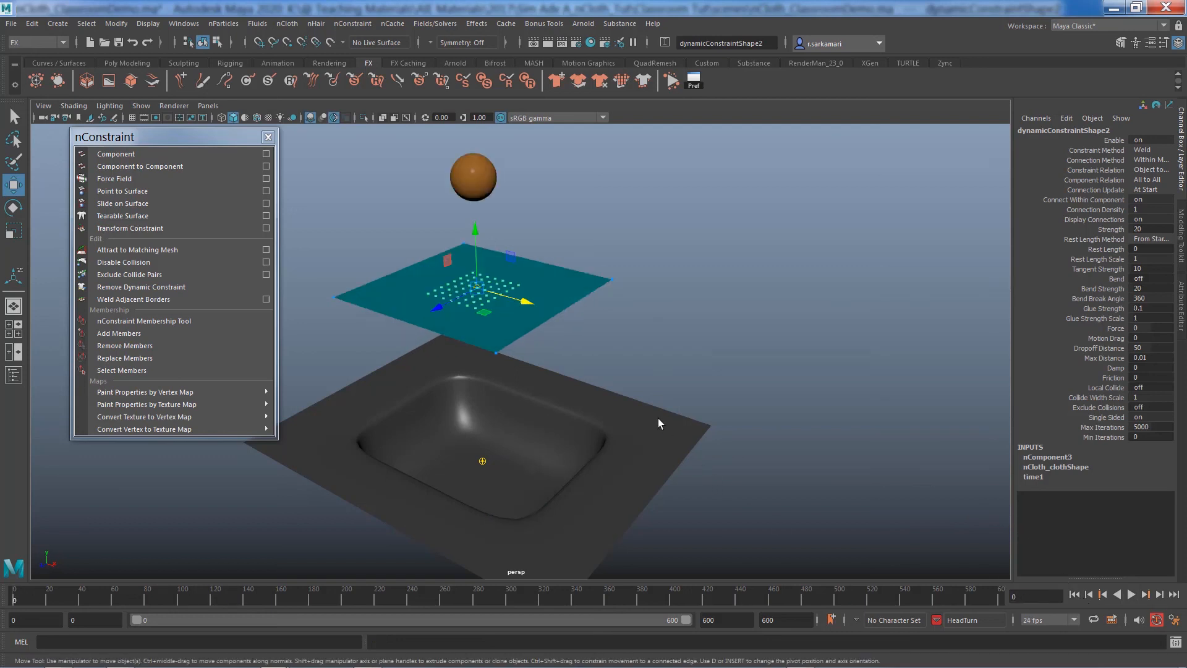
- Undo the Tearable Surface constraint along with the center vertex selection, and put tearable_cloth back into vertex selection mode
key("ctrl+z")
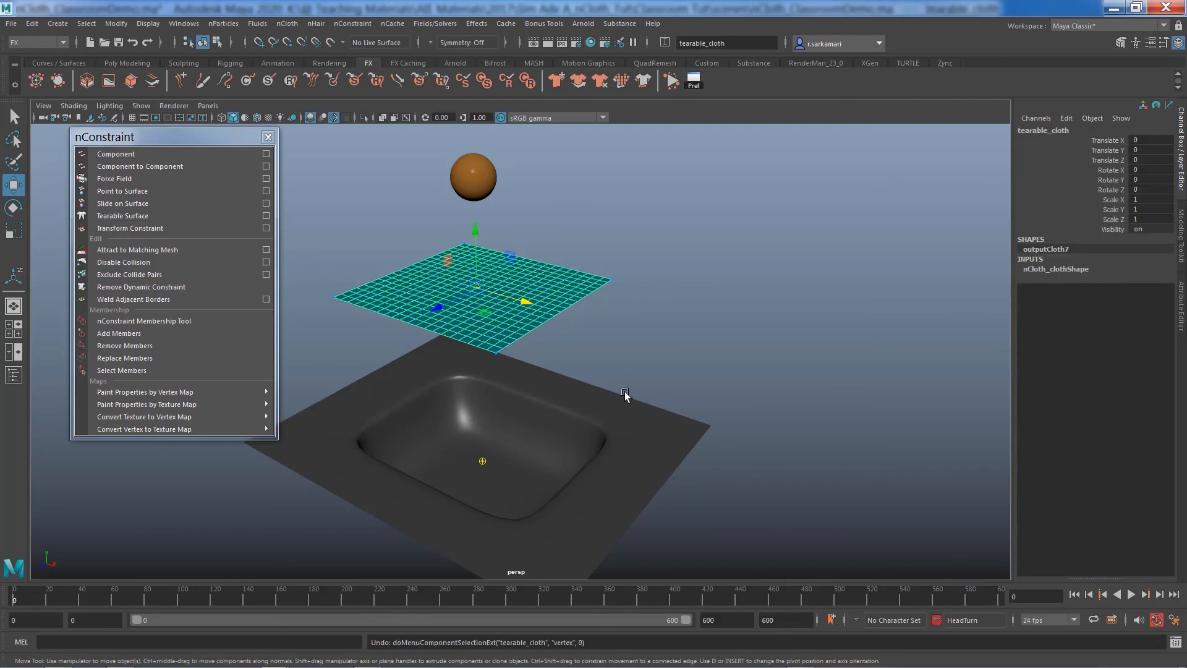
right_click_drag(445, 279, 524, 334)
left_click_drag(519, 303, 505, 332, "alt")
middle_click_drag(466, 321, 506, 405, "alt")
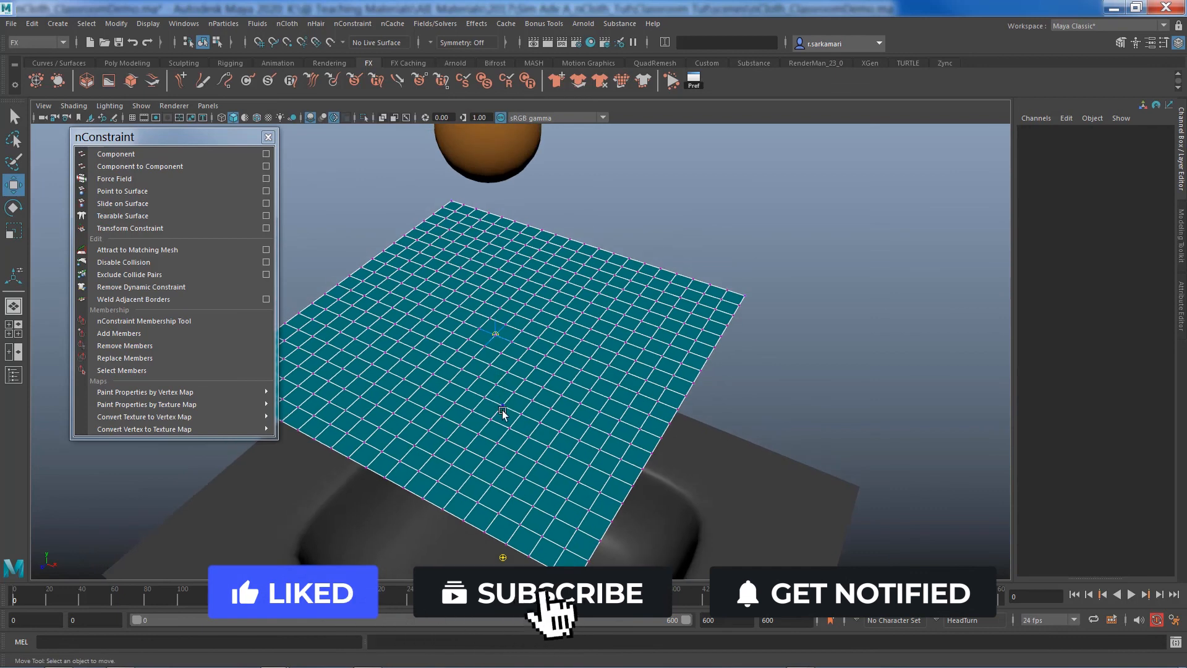
- Select a zigzag line of individual vertices running across the center of tearable_cloth
left_click(521, 415)
key("q")
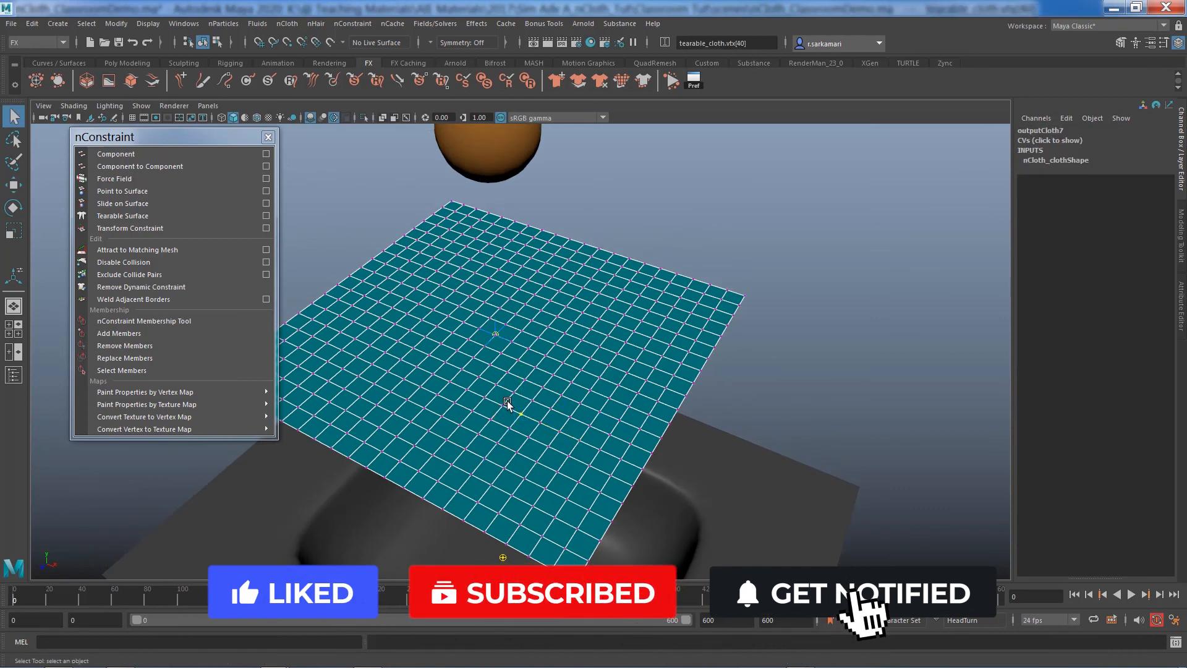
left_click(513, 392, "shift")
left_click(495, 384, "shift")
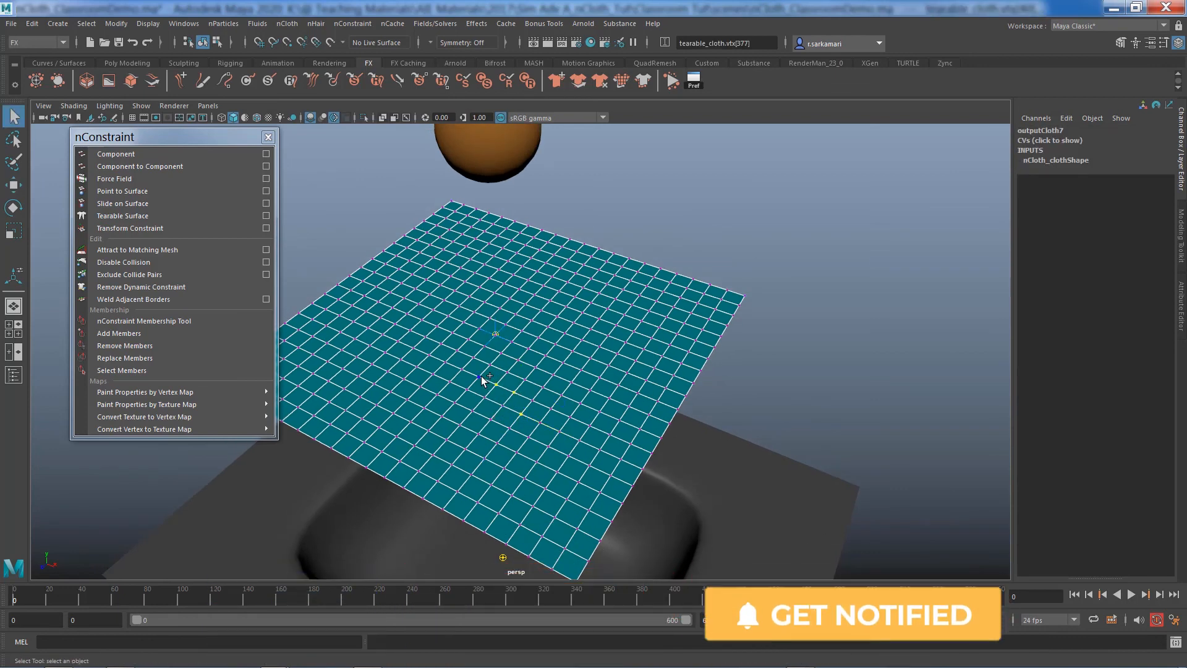
left_click(479, 376, "shift")
left_click(489, 365, "shift")
left_click(507, 344, "shift")
left_click(511, 341, "shift")
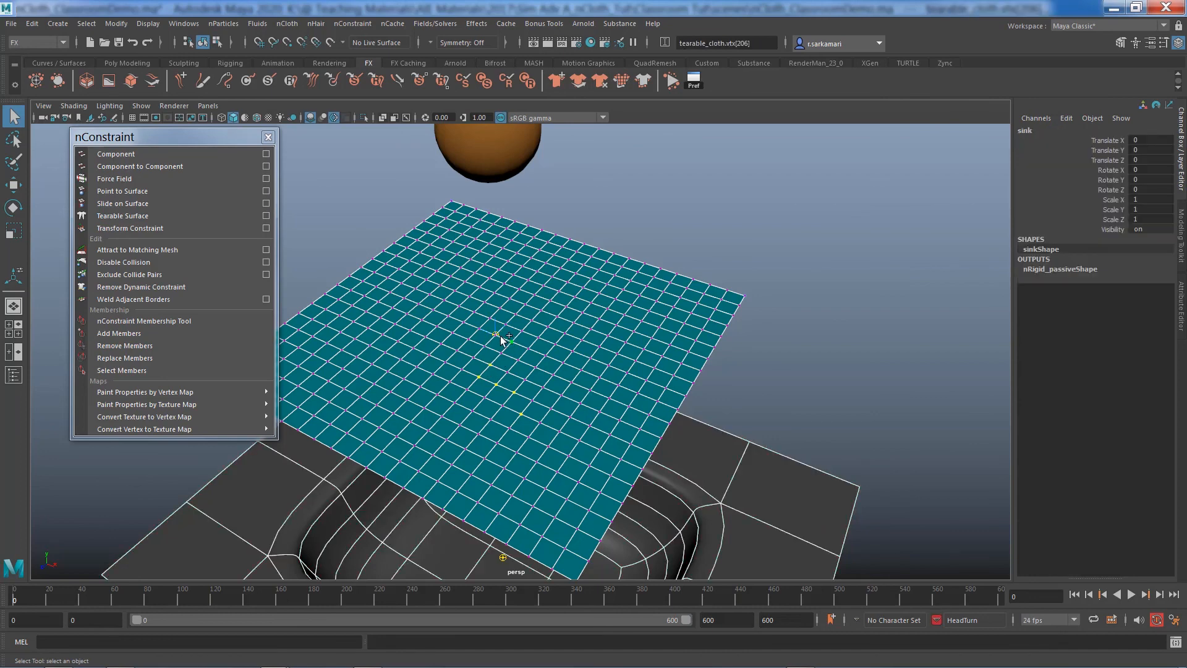
left_click(495, 334, "shift")
left_click(480, 329, "shift")
left_click(488, 319, "shift")
left_click(474, 312, "shift")
left_click(484, 303, "shift")
left_click(469, 296, "shift")
- Create a Tearable Surface nConstraint on the selected zigzag vertices and show the new constraint's full attributes
scroll(765, 469, "down", 6)
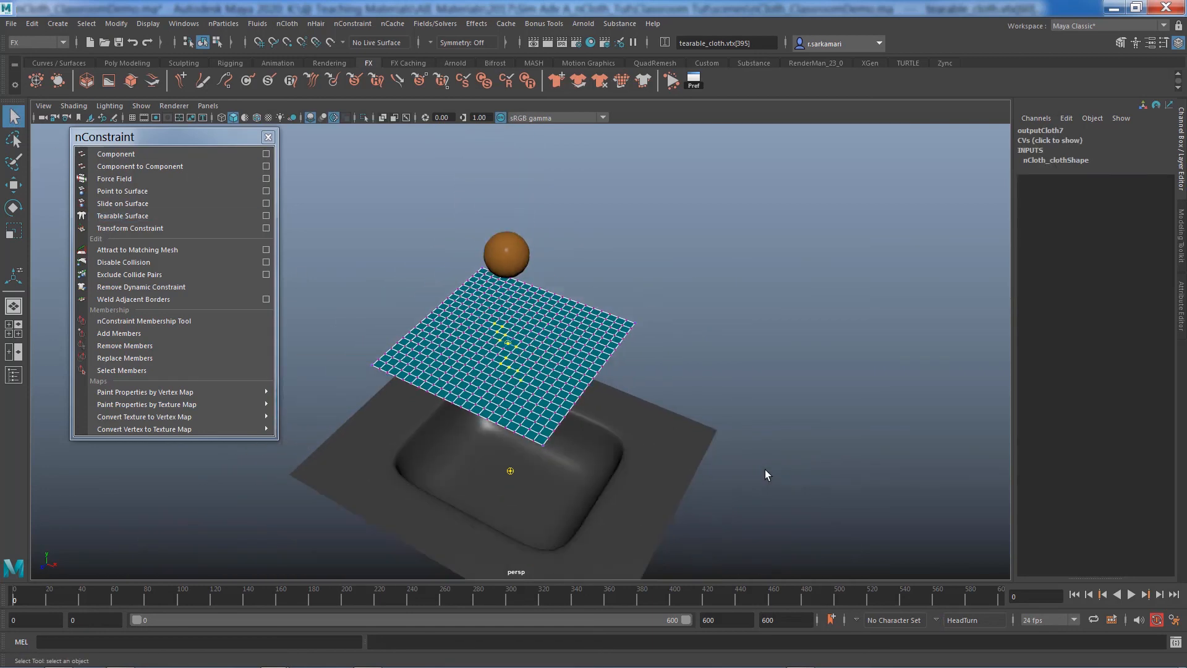
left_click_drag(539, 502, 535, 488, "alt")
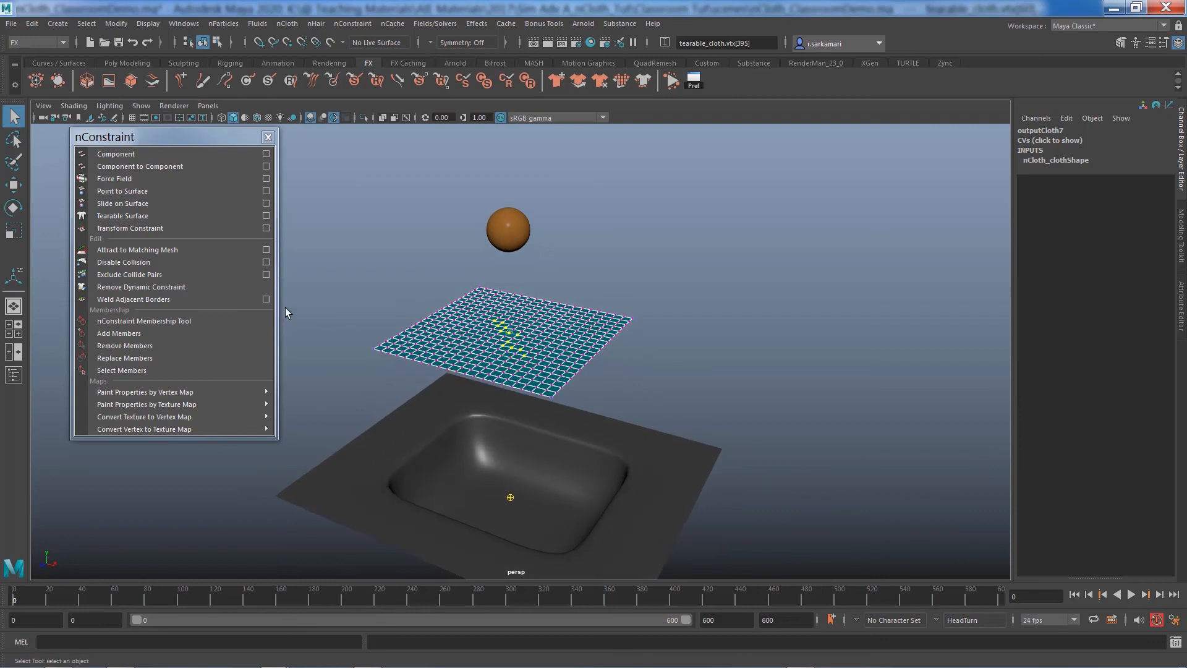
left_click(122, 216)
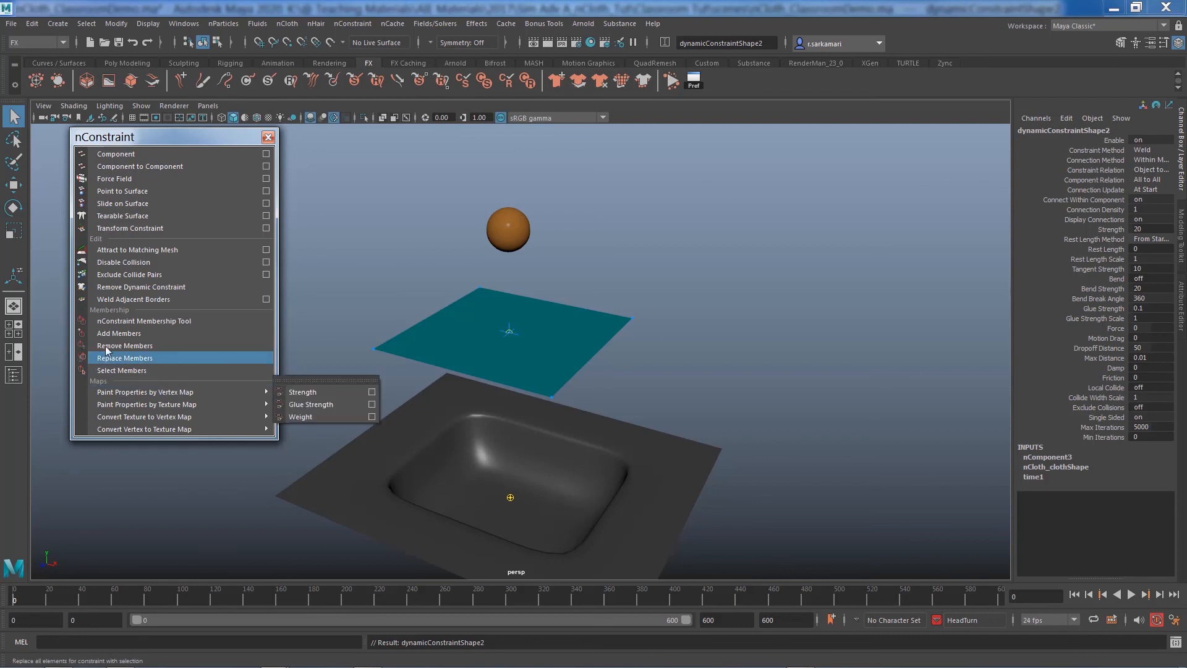
left_click(1181, 297)
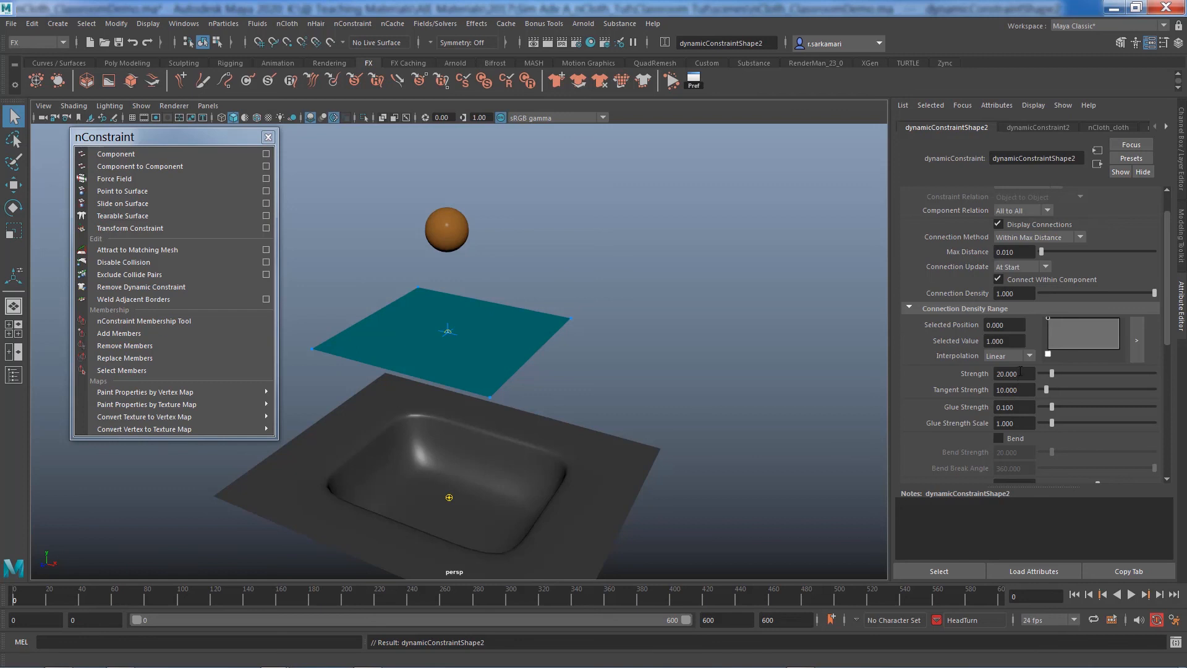
- Play the simulation, inspect the tear in the cloth up close and from farther away, and return to the start frame
left_click(1130, 596)
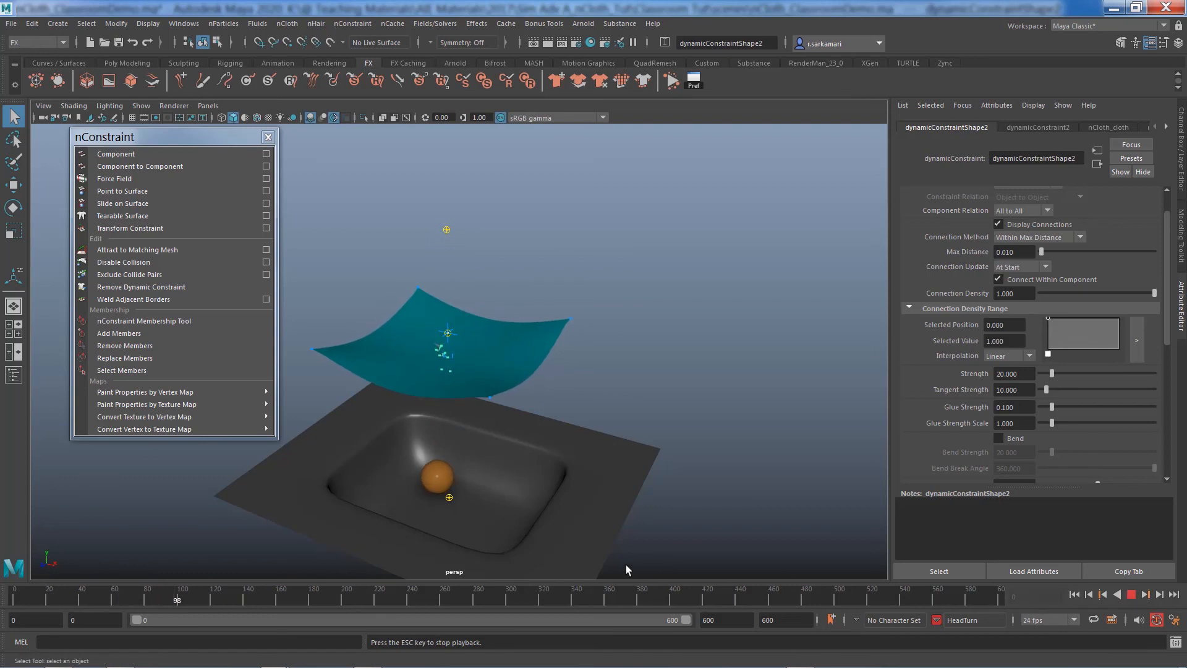
right_click_drag(317, 415, 643, 538, "alt")
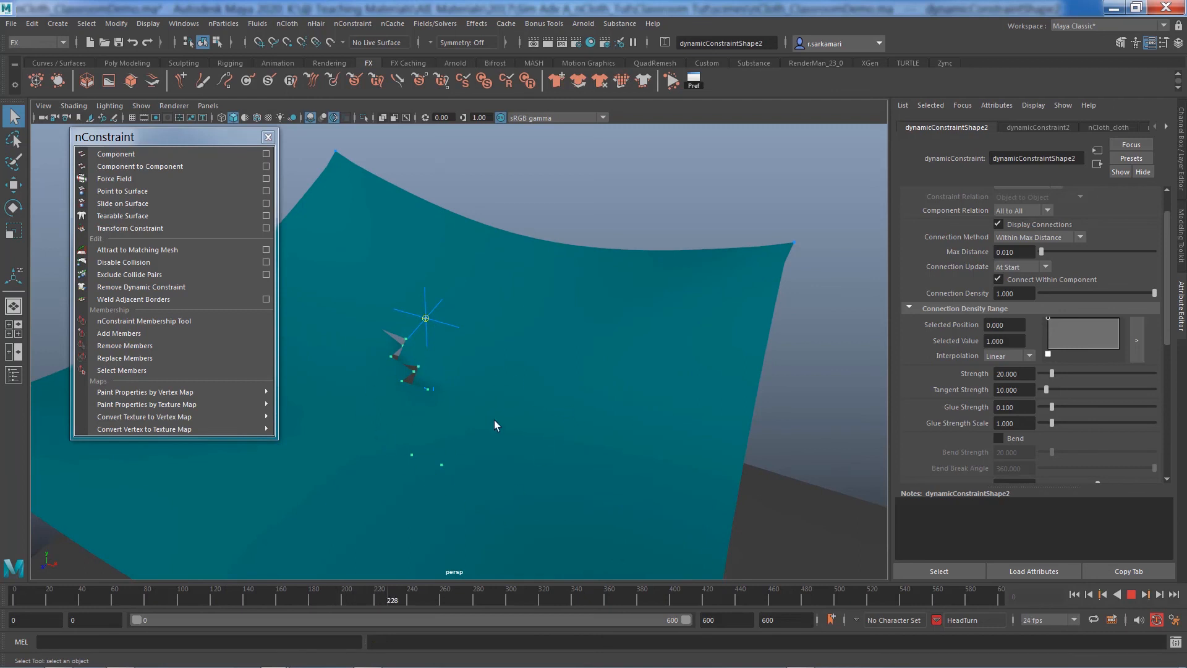
key("Escape")
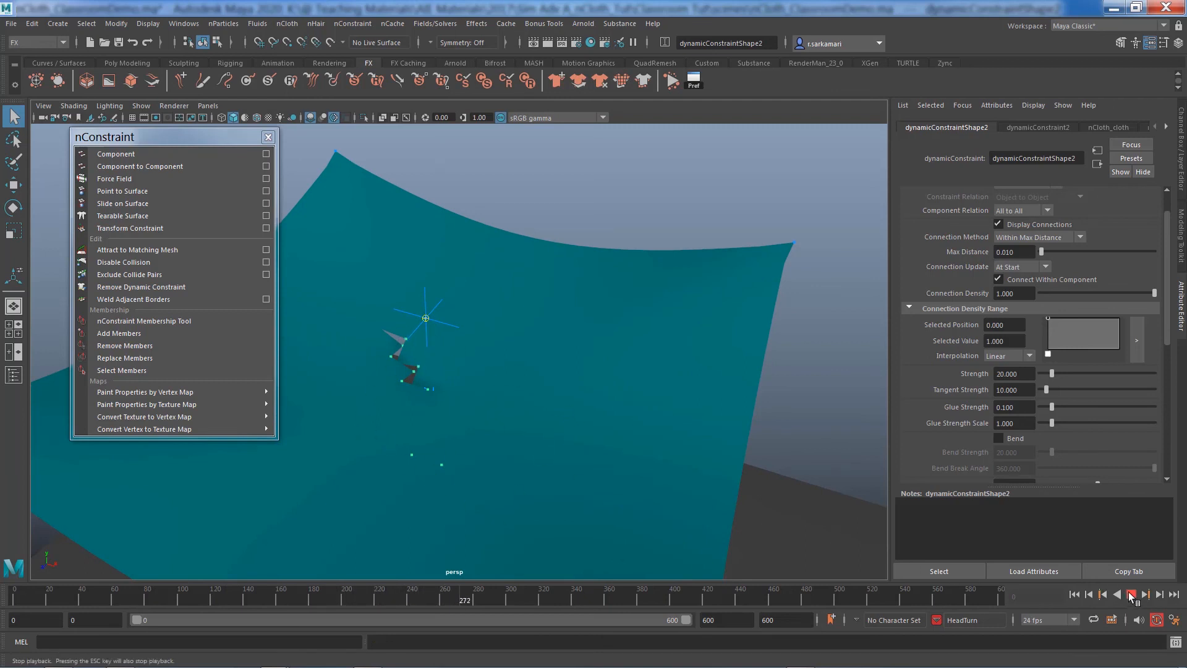
left_click_drag(539, 436, 446, 449, "alt")
middle_click_drag(445, 439, 520, 368, "alt")
scroll(484, 409, "down", 5)
scroll(613, 405, "up", 3)
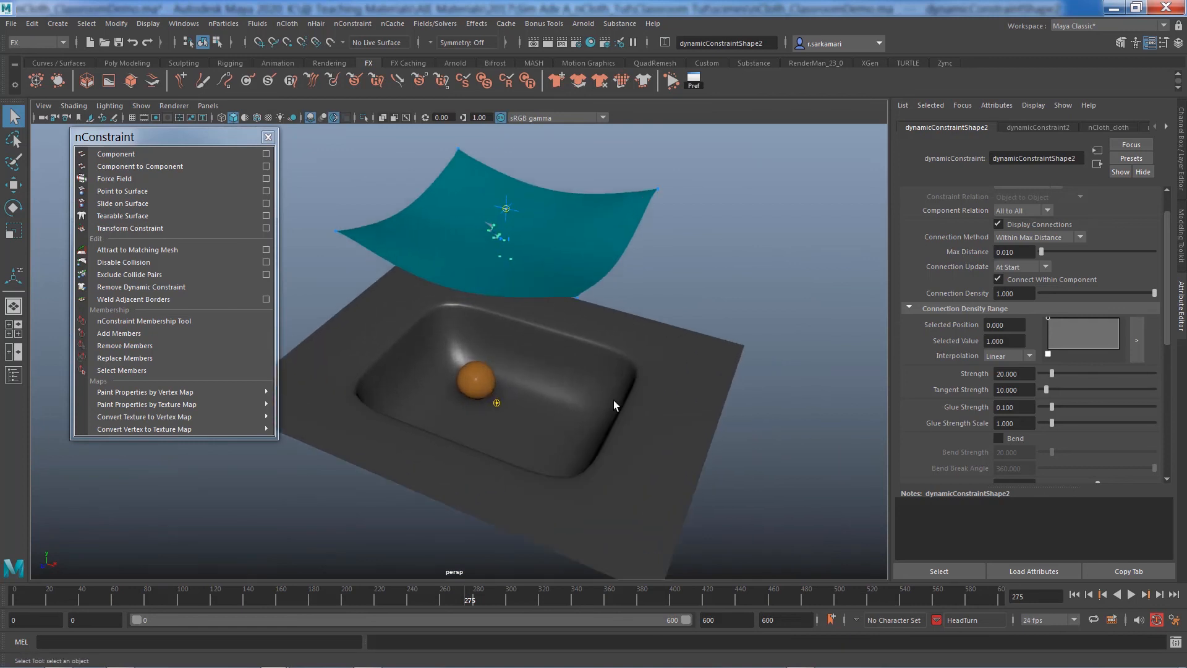
left_click(1073, 594)
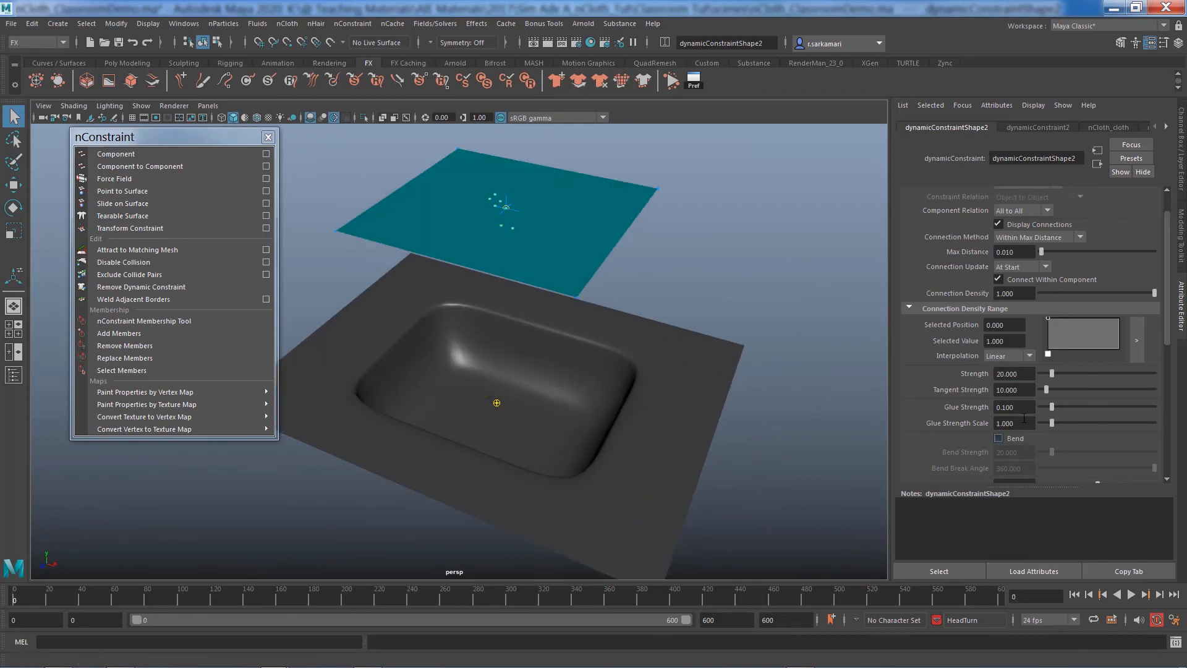
- Set the tearable constraint's Strength to 50 and replay the simulation to examine how the cloth tears
left_click(1029, 374)
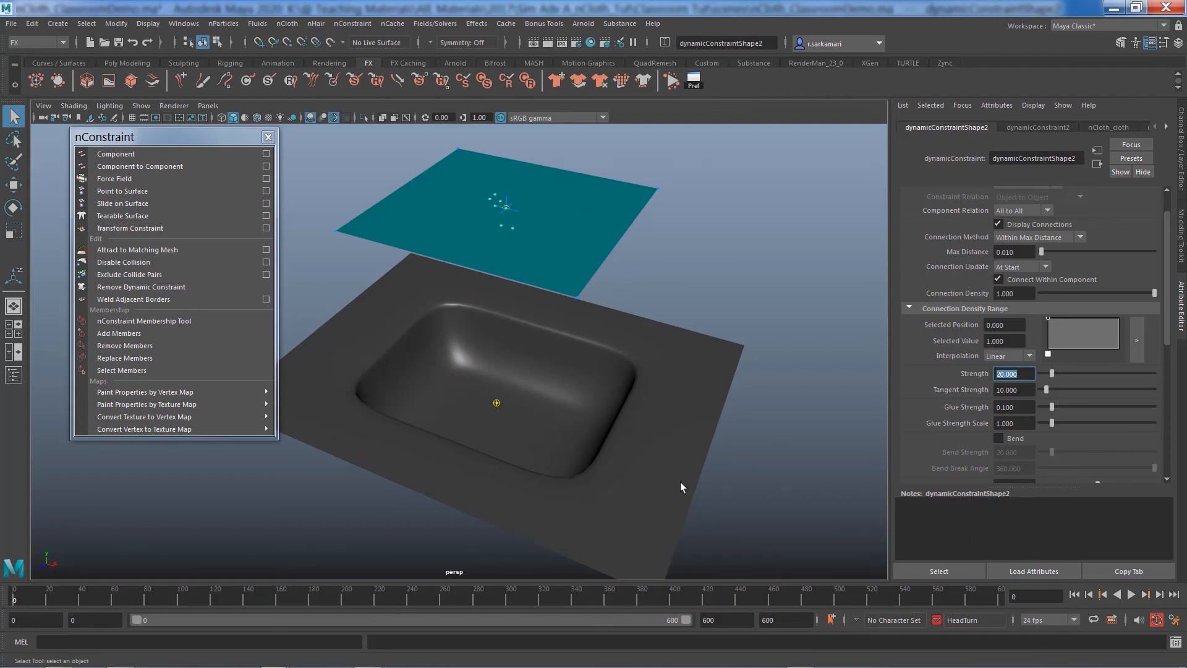
right_click_drag(683, 475, 611, 470, "alt")
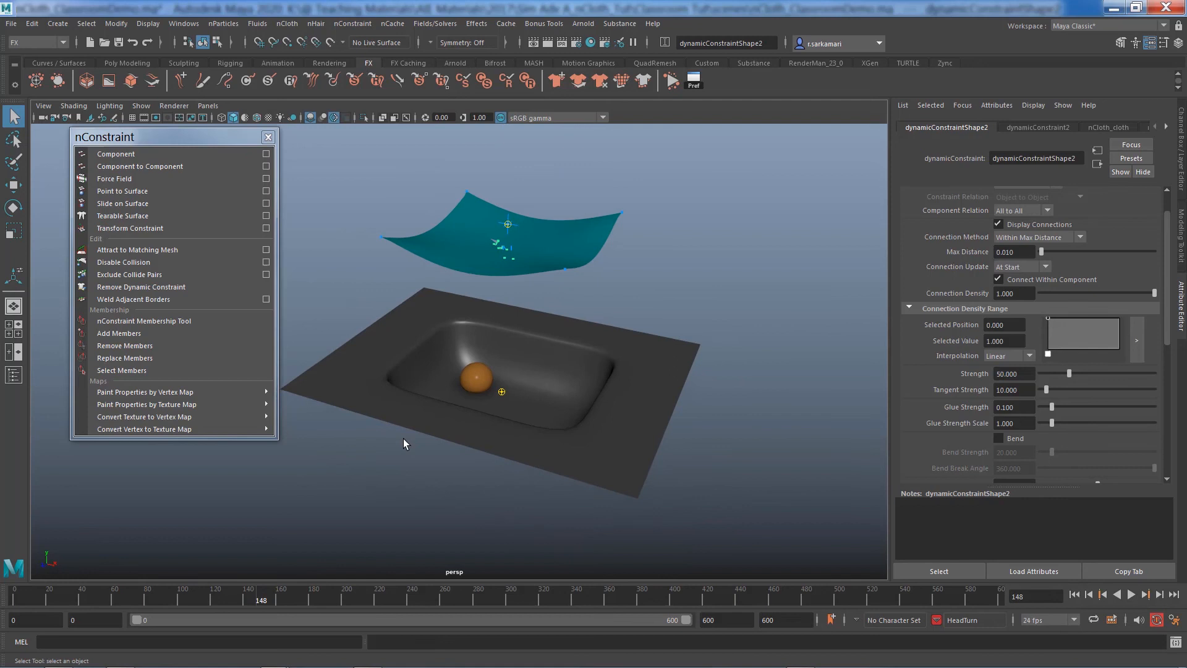
left_click_drag(403, 444, 402, 457, "alt")
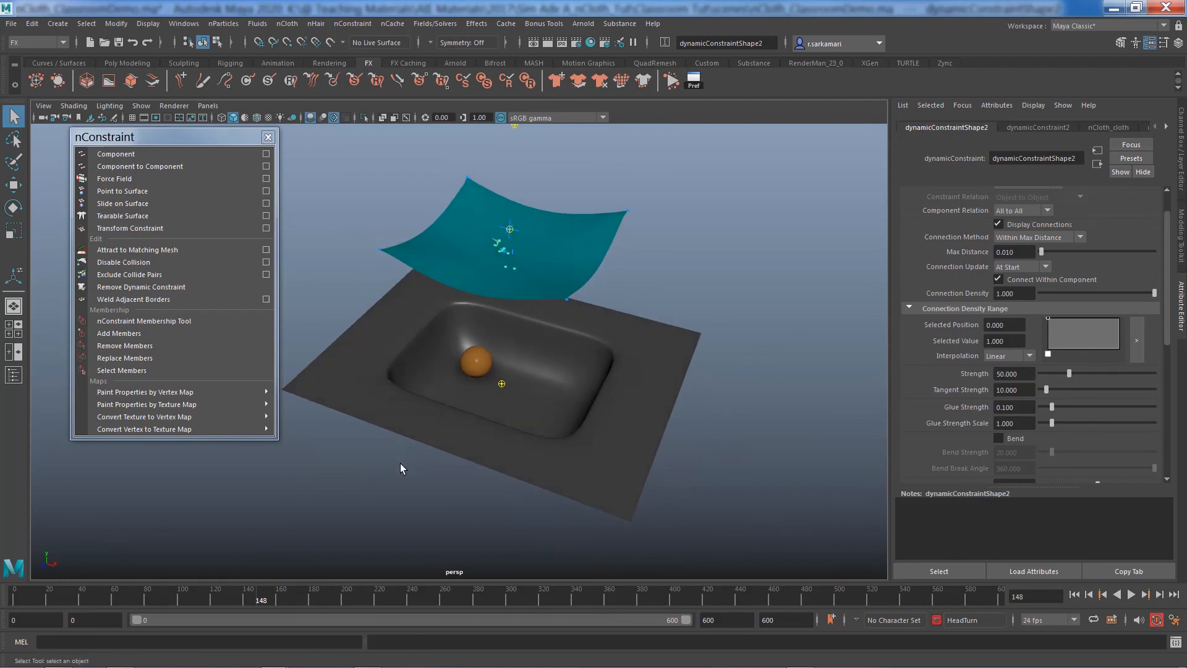